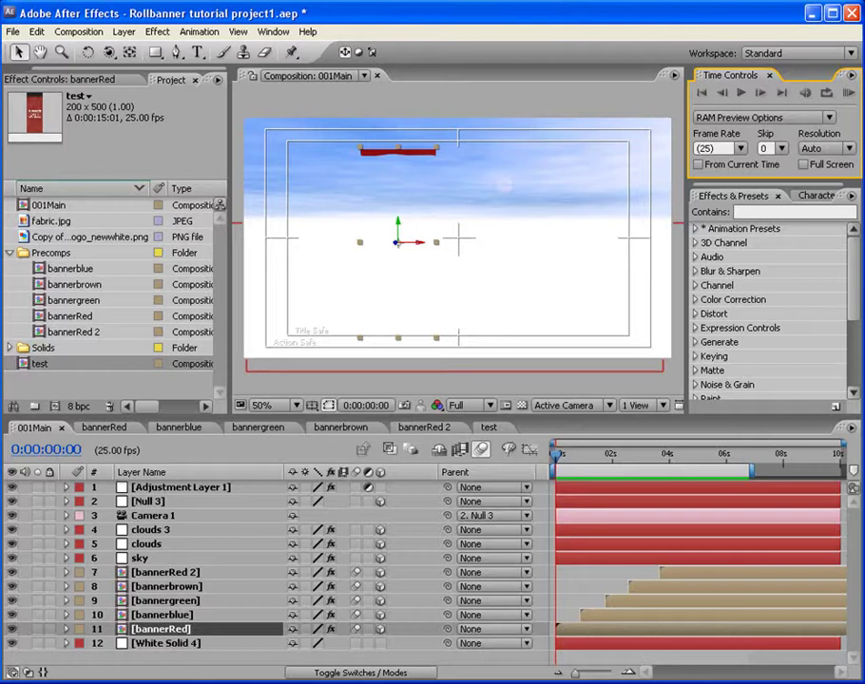
# Preview the 001Main animation and open the bannerRed composition for reference.
pyautogui.click(849, 92)
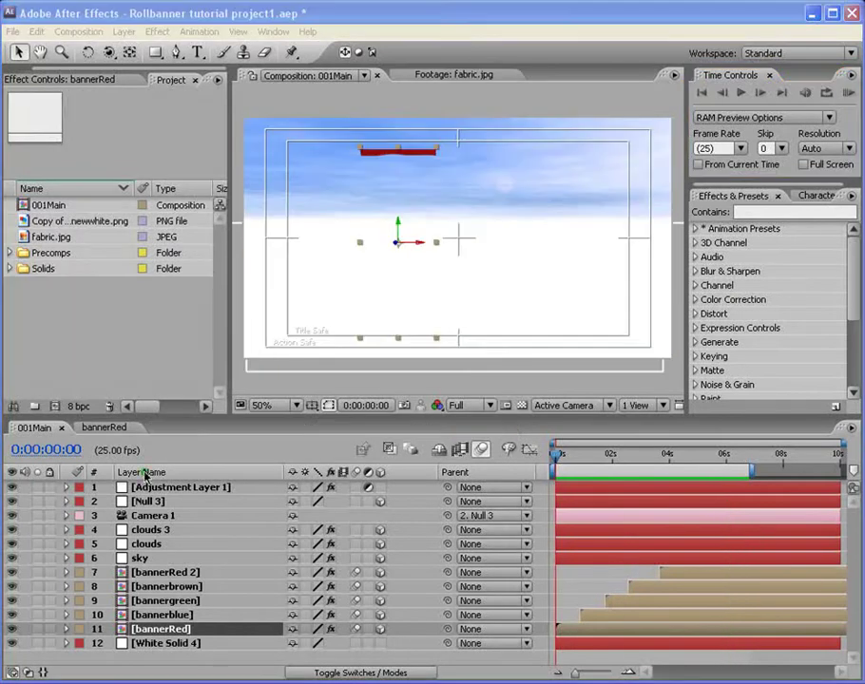
pyautogui.click(107, 427)
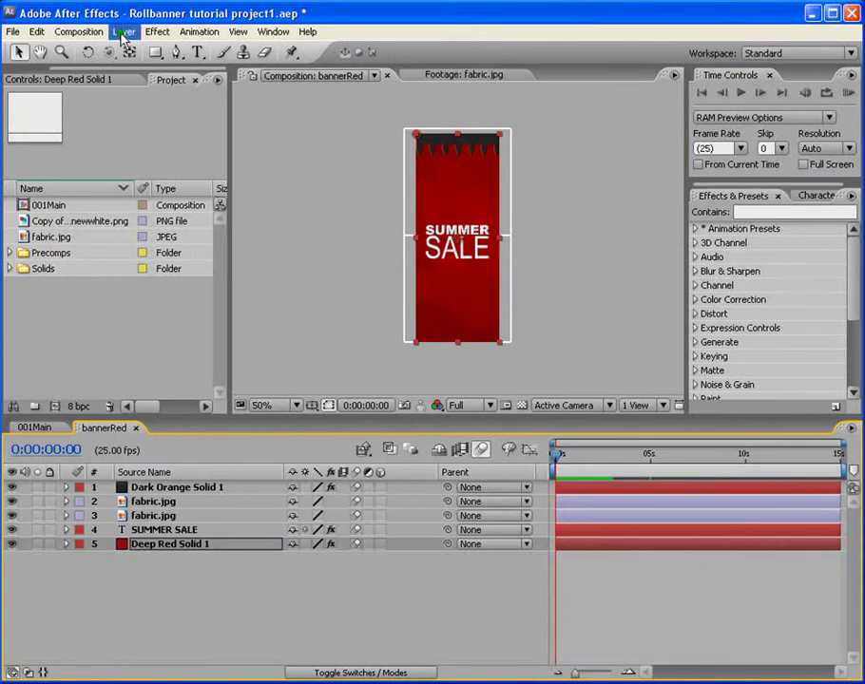
# Create a 200 x 500 composition named "banner red" at 25 frames per second with a 0:00:10:01 duration.
pyautogui.click(78, 32)
pyautogui.click(85, 49)
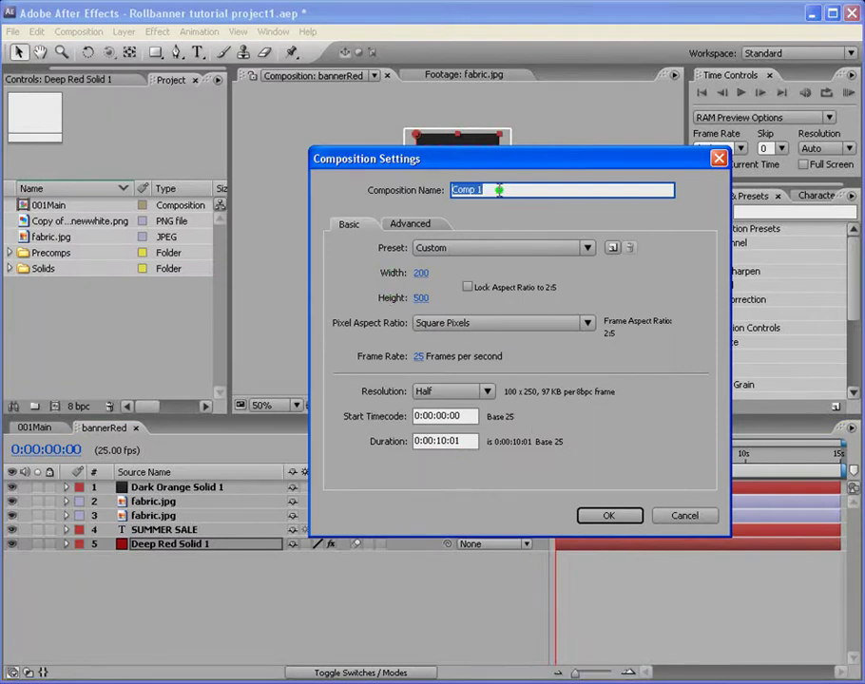
pyautogui.write('banner red')
pyautogui.click(600, 517)
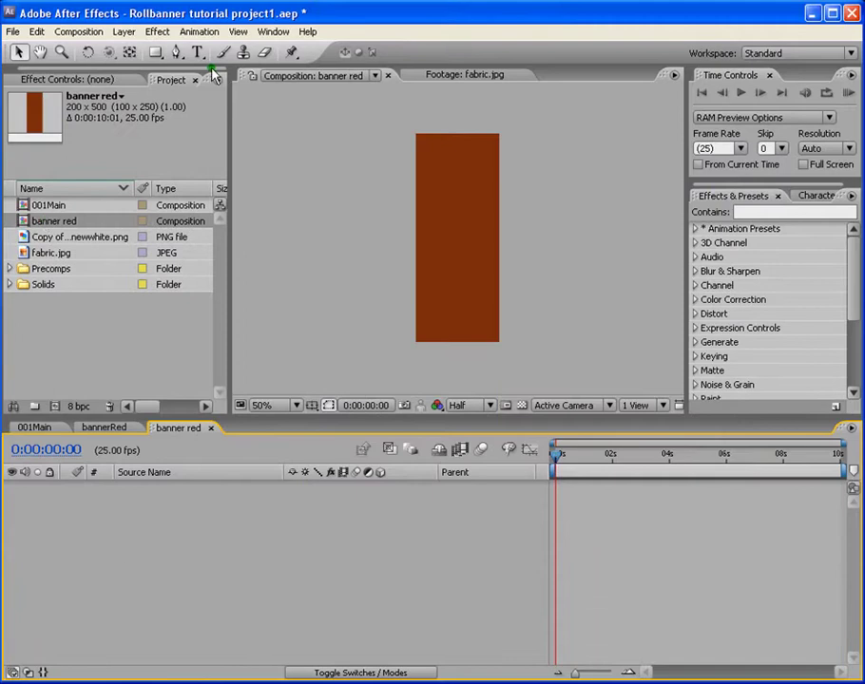
# Add a deep red solid at composition size, 200 x 500 pixels, to the banner red composition.
pyautogui.click(124, 32)
pyautogui.moveTo(130, 49)
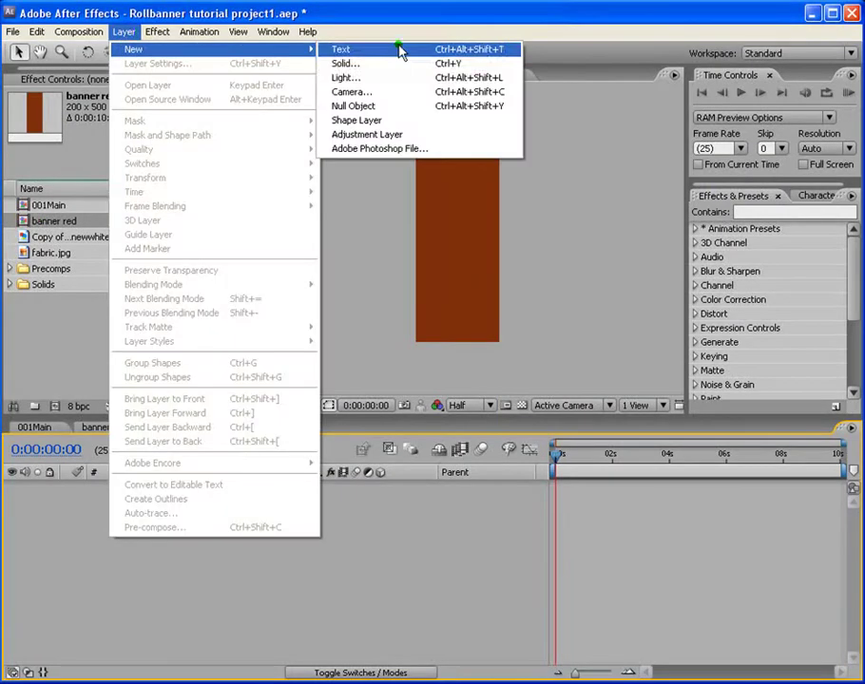
pyautogui.click(381, 64)
pyautogui.click(202, 496)
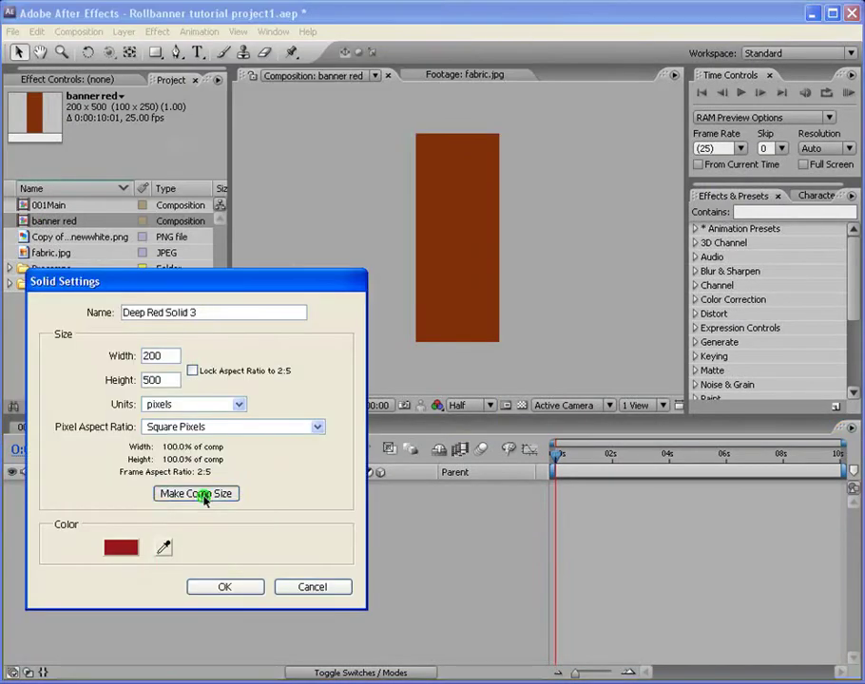
pyautogui.click(122, 549)
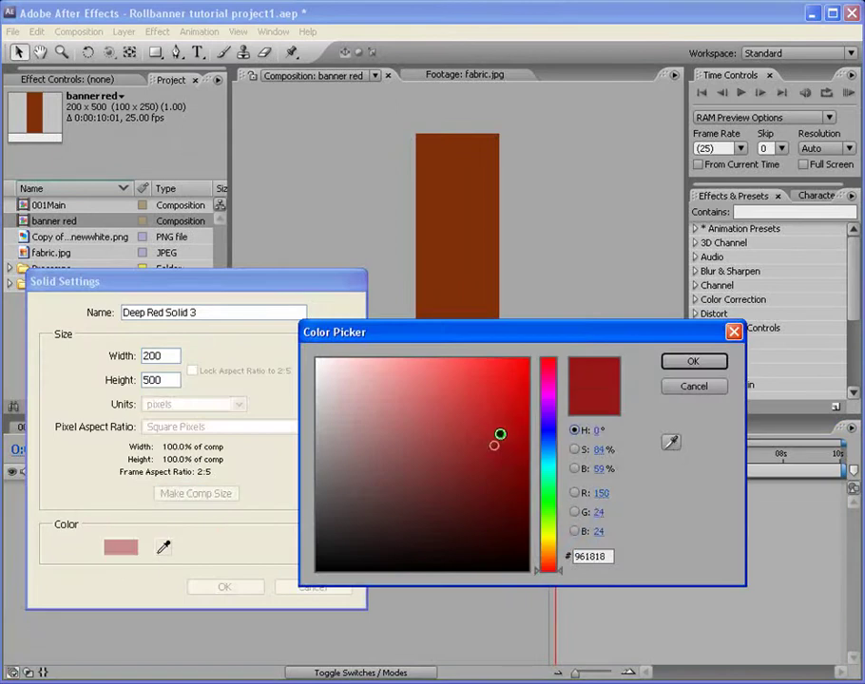
pyautogui.click(504, 445)
pyautogui.click(692, 362)
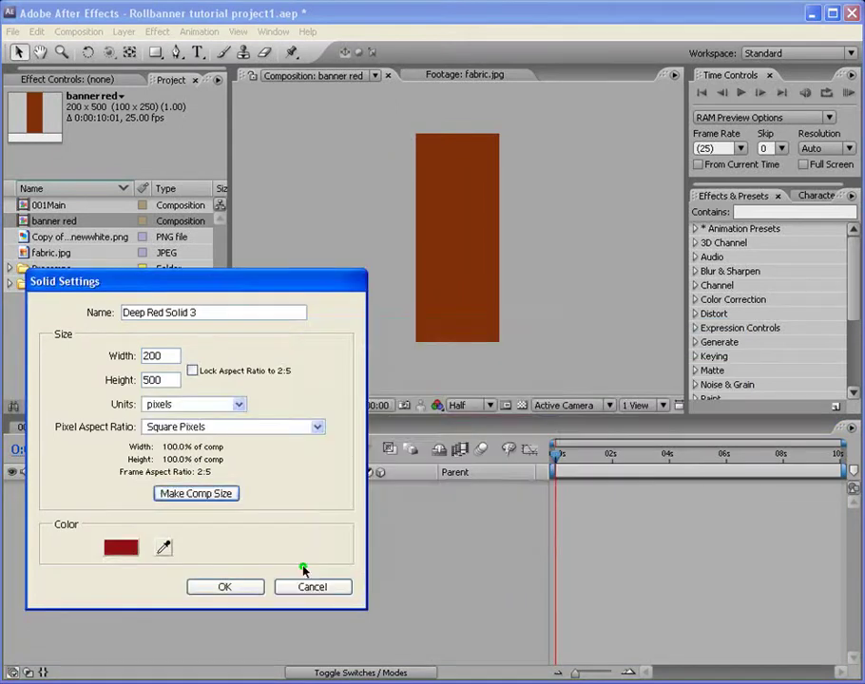
pyautogui.click(228, 587)
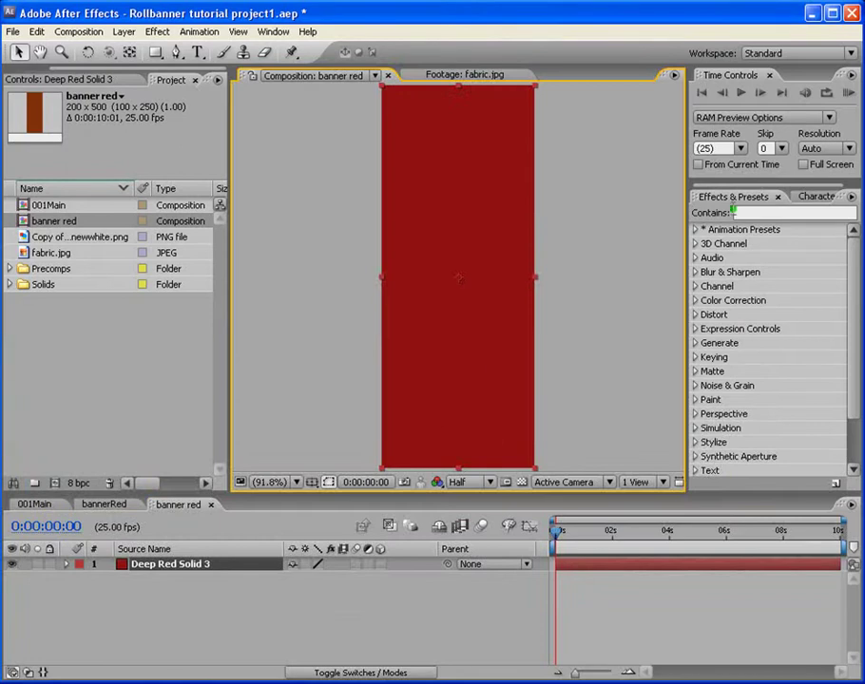
# Apply the Fractal Noise effect to the red solid and set its opacity to 20%.
pyautogui.click(746, 212)
pyautogui.write('fract')
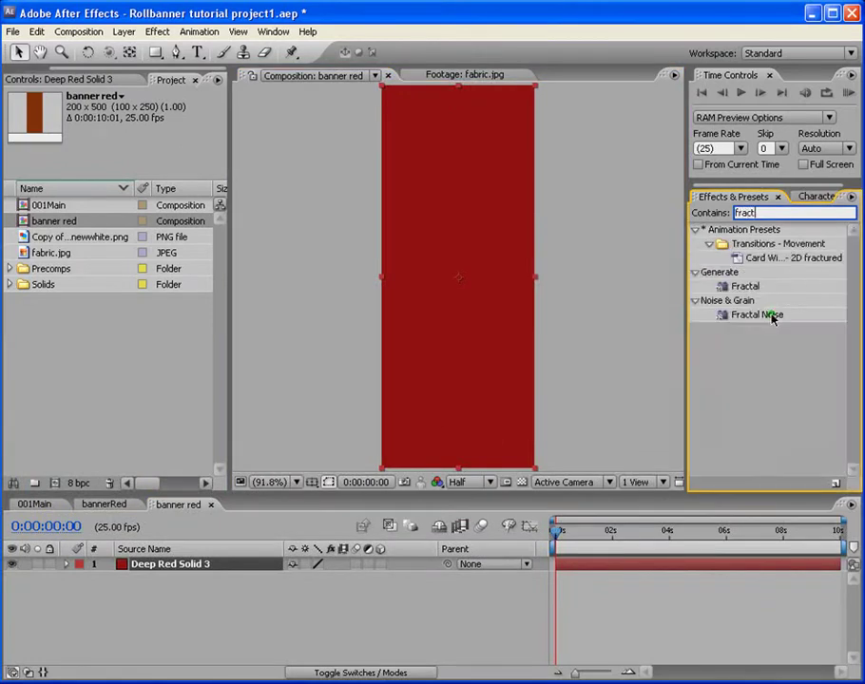
pyautogui.moveTo(772, 318); pyautogui.dragTo(466, 314)
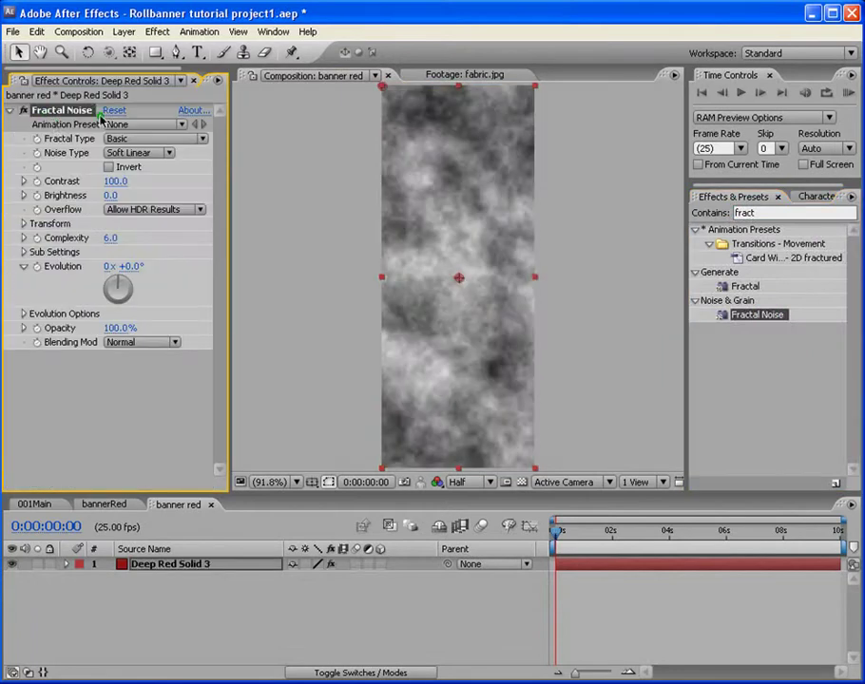
pyautogui.moveTo(116, 328); pyautogui.dragTo(37, 328)
pyautogui.click(118, 323)
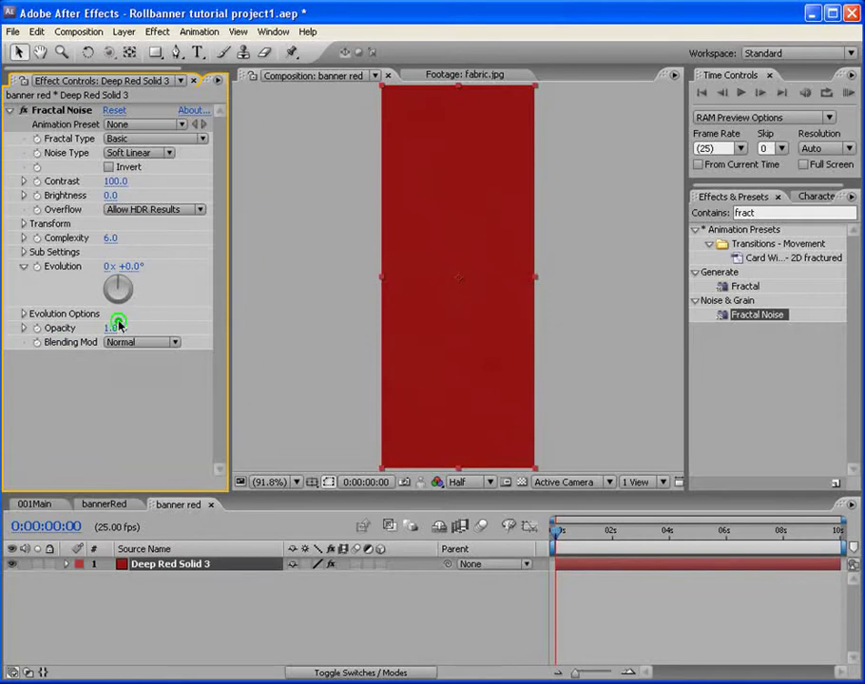
pyautogui.write('20')
pyautogui.click(134, 384)
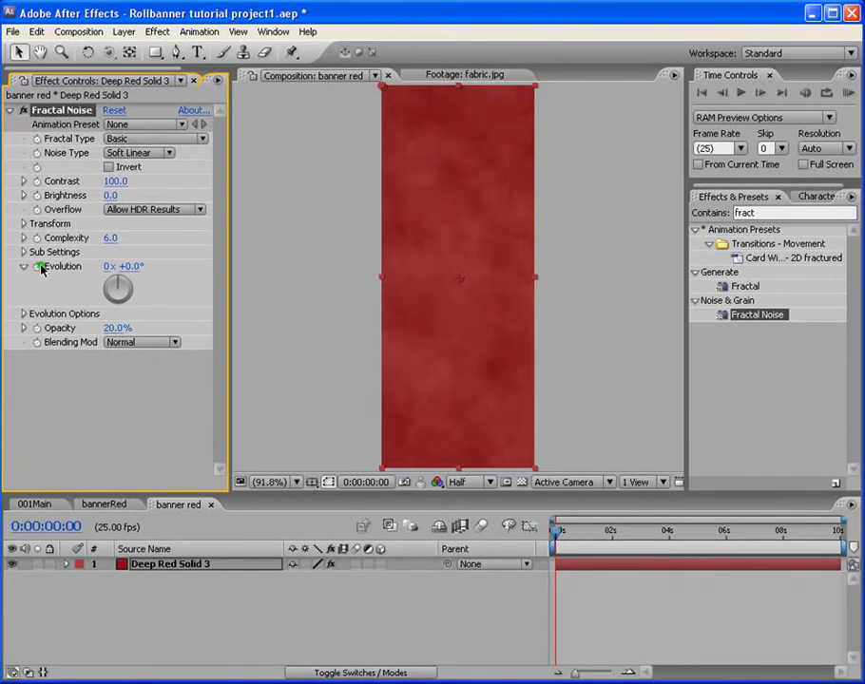
# Set the Fractal Noise evolution to 5 revolutions and keyframe it at 0:00:00:00.
pyautogui.click(109, 267)
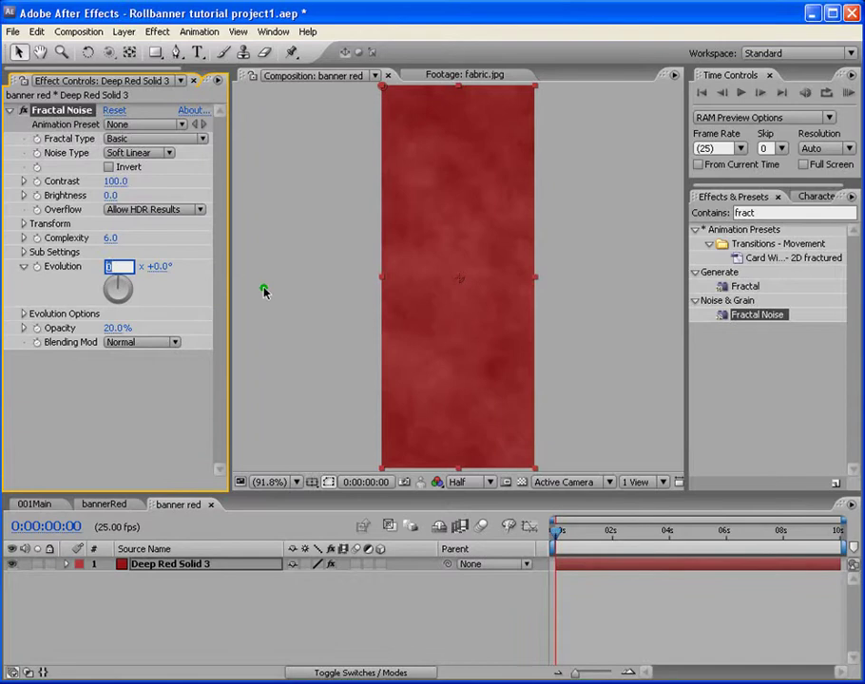
pyautogui.write('5')
pyautogui.press('Return')
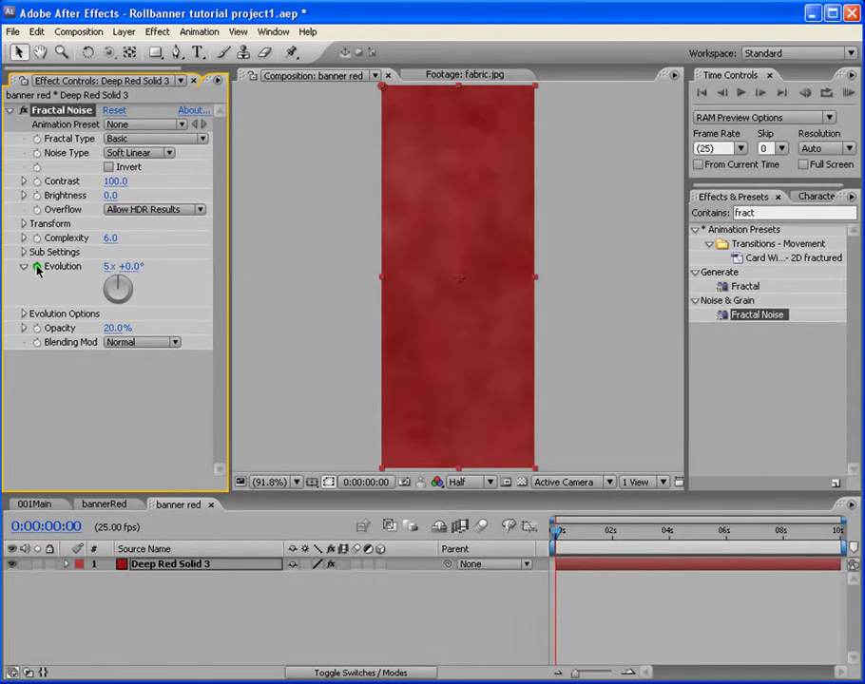
pyautogui.click(36, 267)
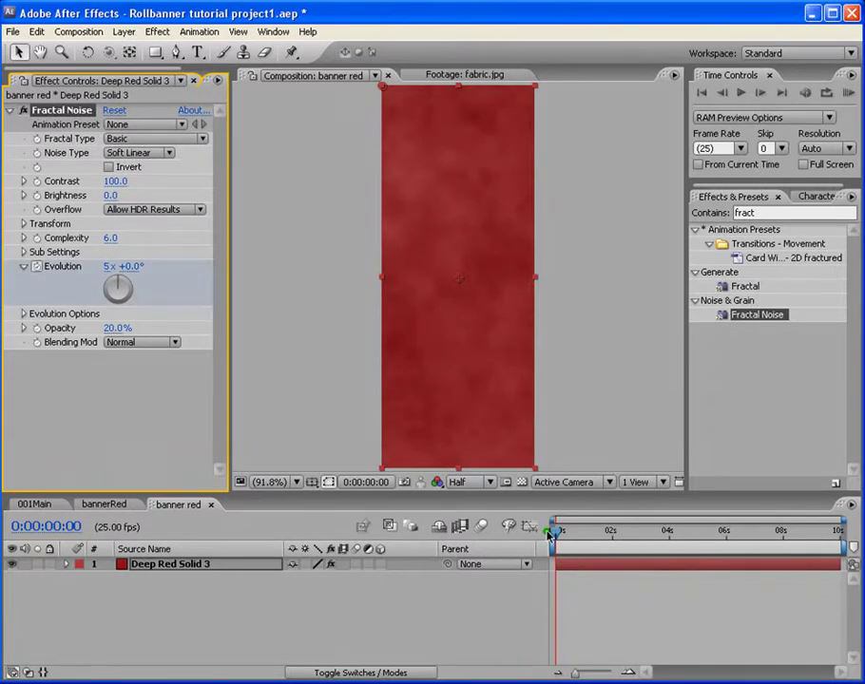
# Keyframe the Fractal Noise evolution at 0 revolutions at 0:00:01:24 and preview the animation.
pyautogui.moveTo(559, 535); pyautogui.dragTo(640, 538)
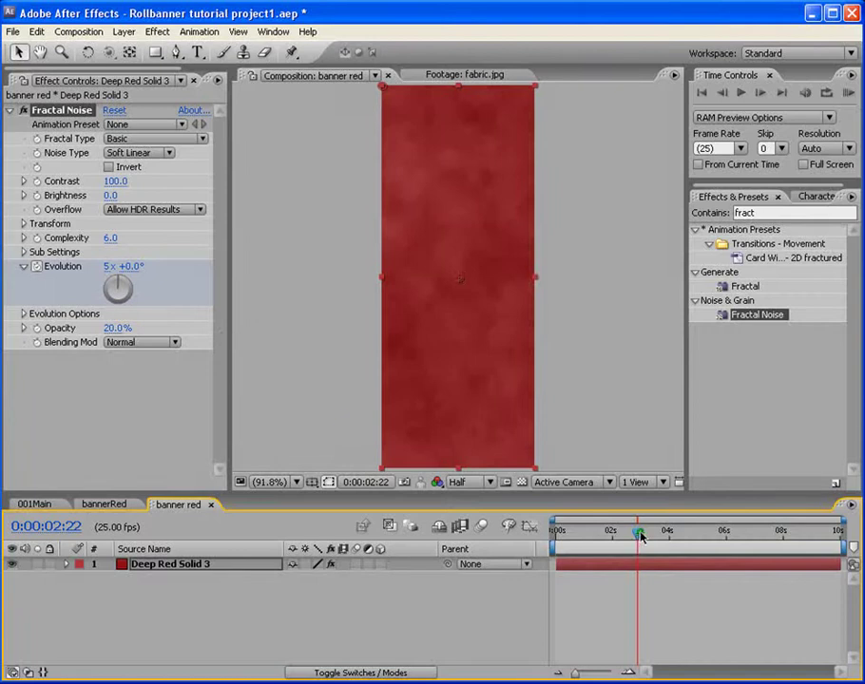
pyautogui.moveTo(638, 536); pyautogui.dragTo(612, 534)
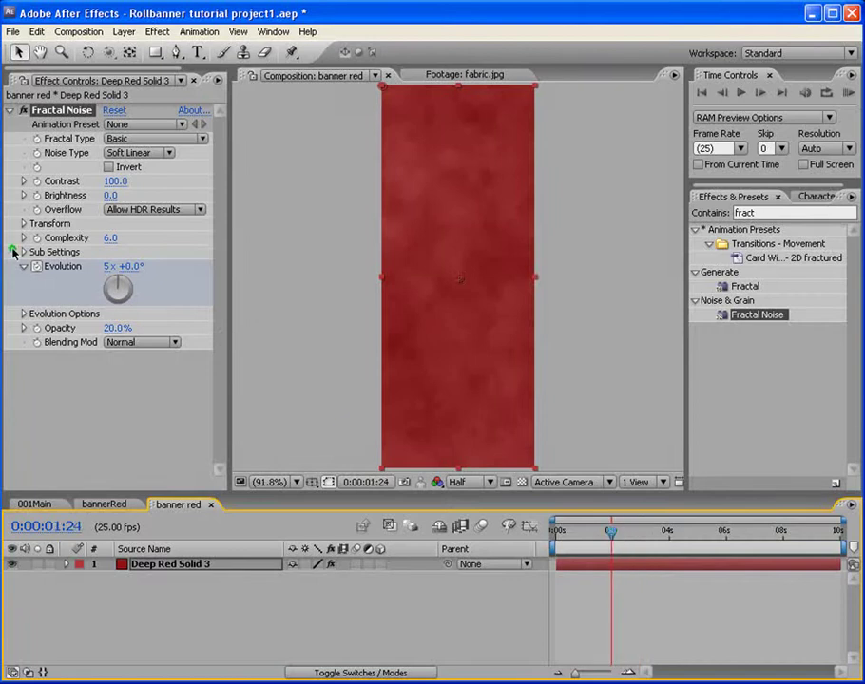
pyautogui.click(109, 268)
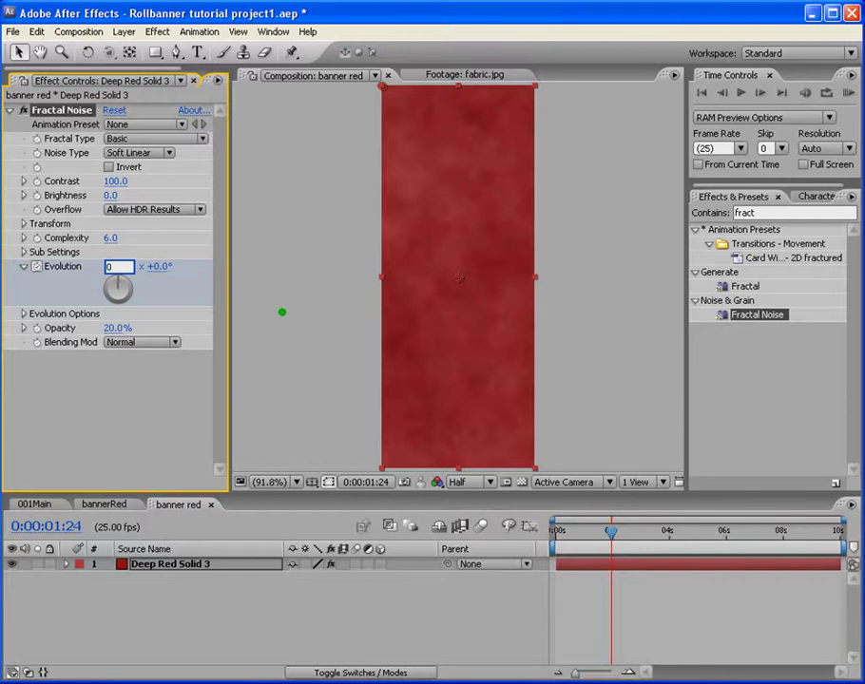
pyautogui.press('Return')
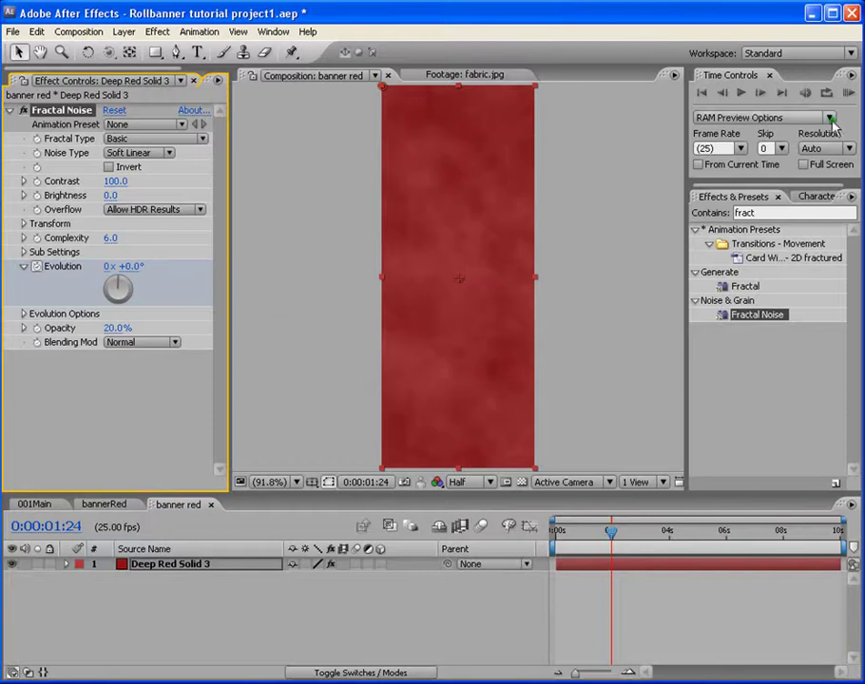
pyautogui.click(850, 92)
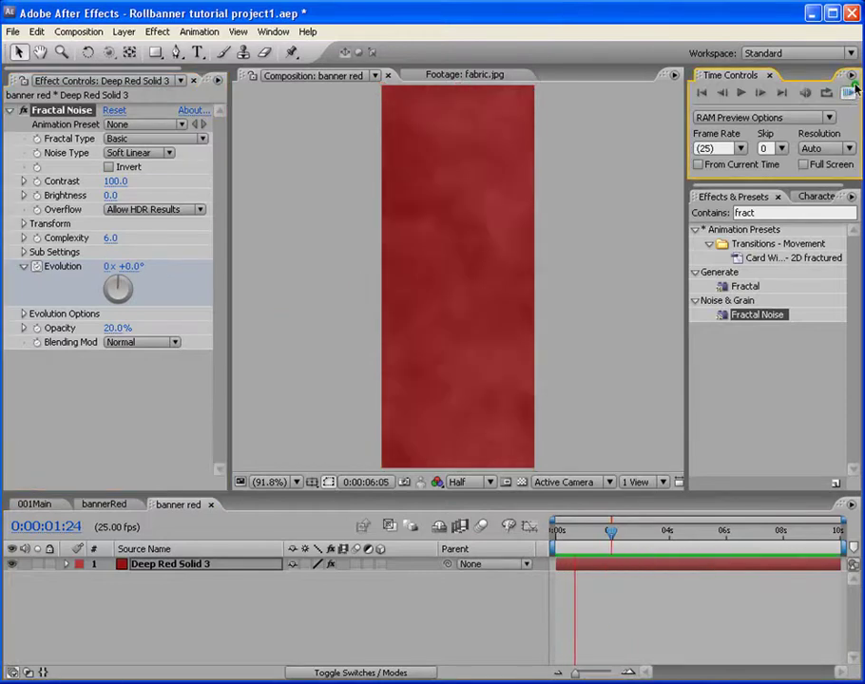
pyautogui.click(635, 631)
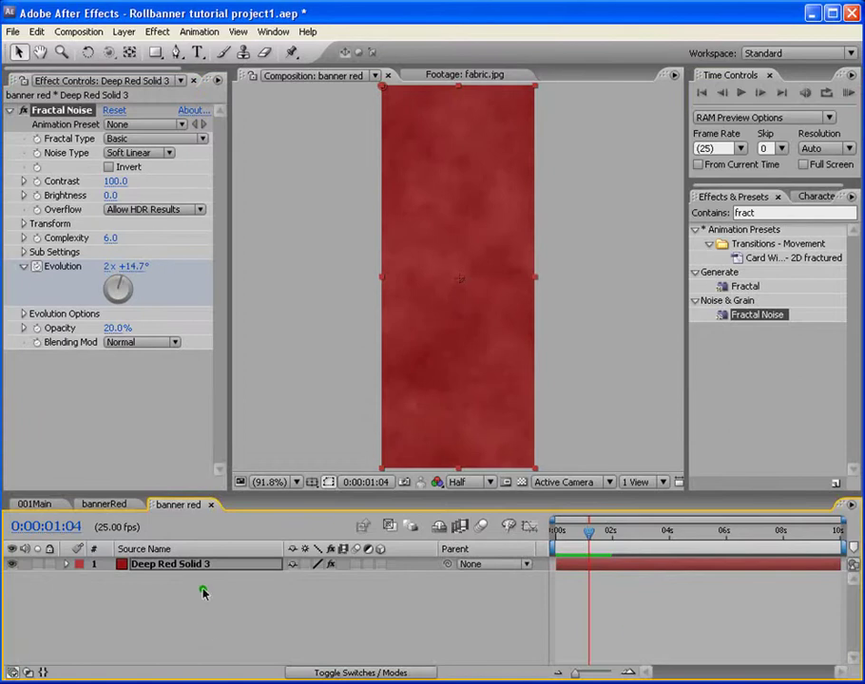
# Find the Ramp effect and apply it to the red solid.
pyautogui.click(762, 213)
pyautogui.write('ra')
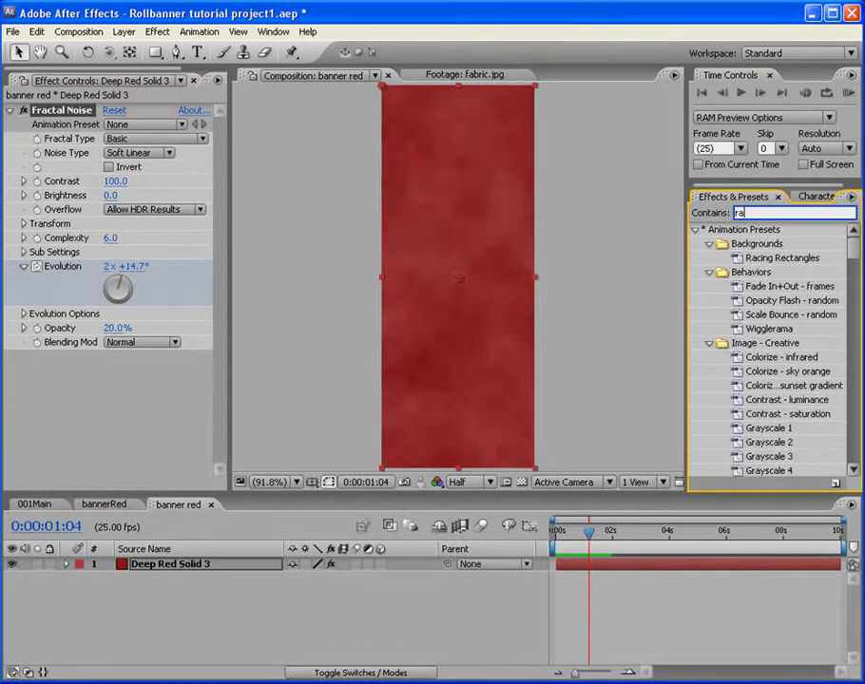
pyautogui.write('mp')
pyautogui.moveTo(760, 245); pyautogui.dragTo(455, 309)
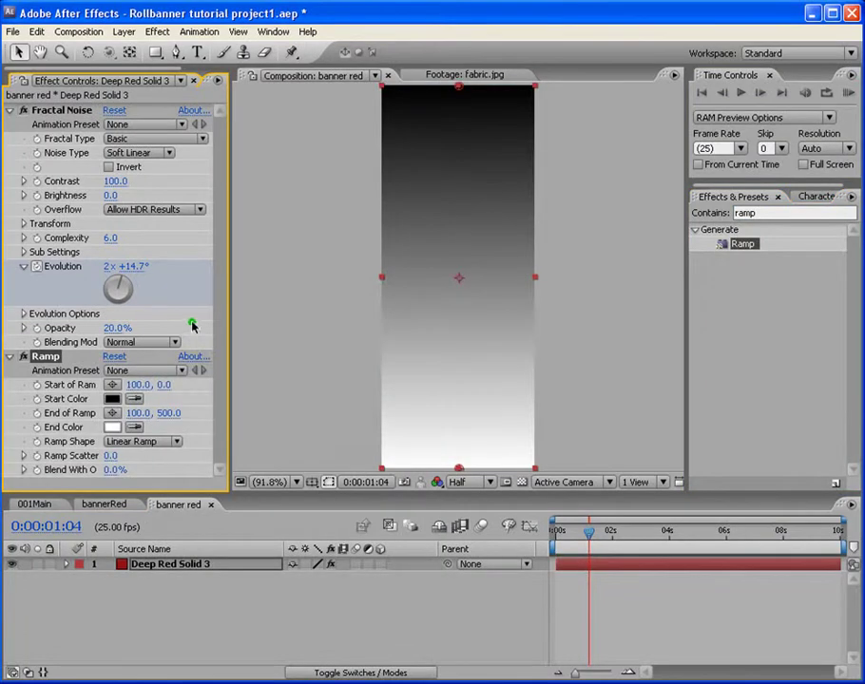
# Set the Ramp start color to a medium red and the end color to a darker red.
pyautogui.click(112, 399)
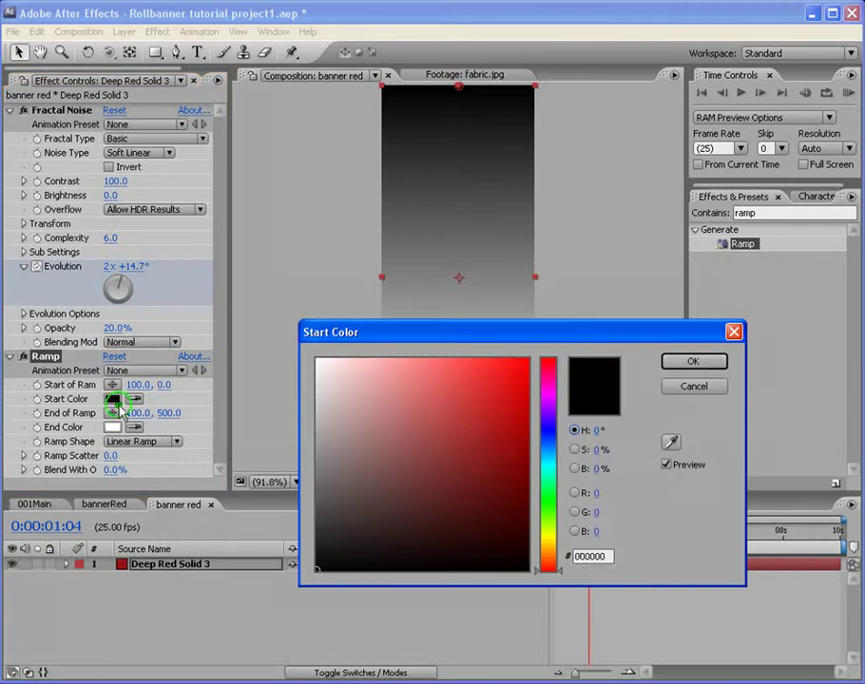
pyautogui.click(500, 453)
pyautogui.click(692, 361)
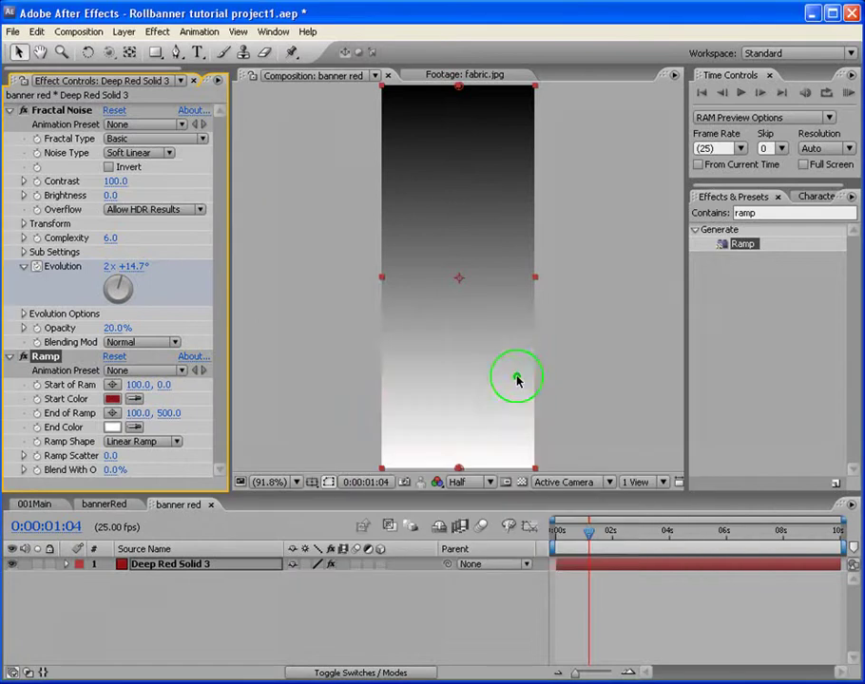
pyautogui.click(112, 427)
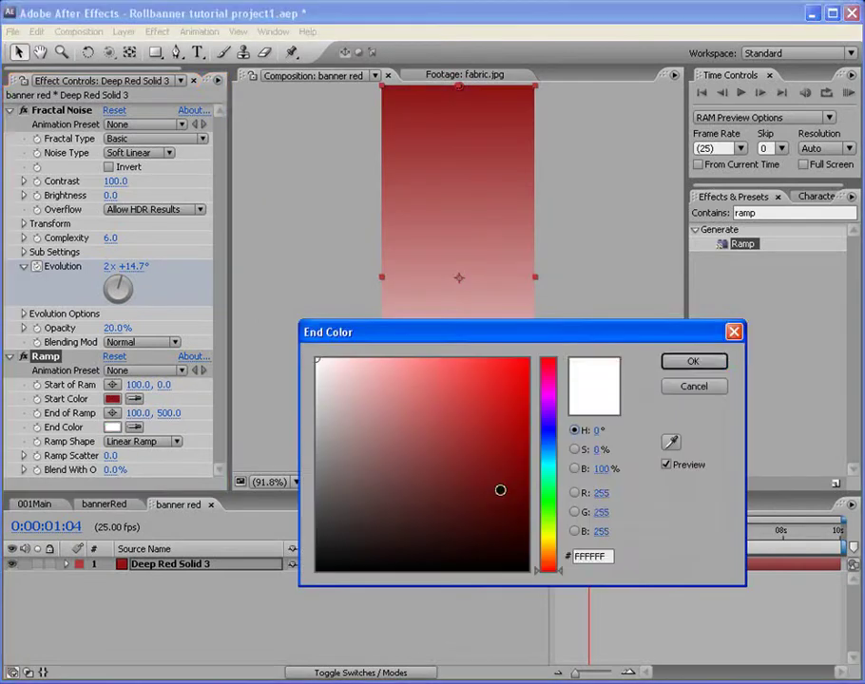
pyautogui.click(500, 487)
pyautogui.click(695, 360)
# Change the ramp shape to Radial Ramp and move its start point to the banner's centre, about 100, 251.8.
pyautogui.click(159, 455)
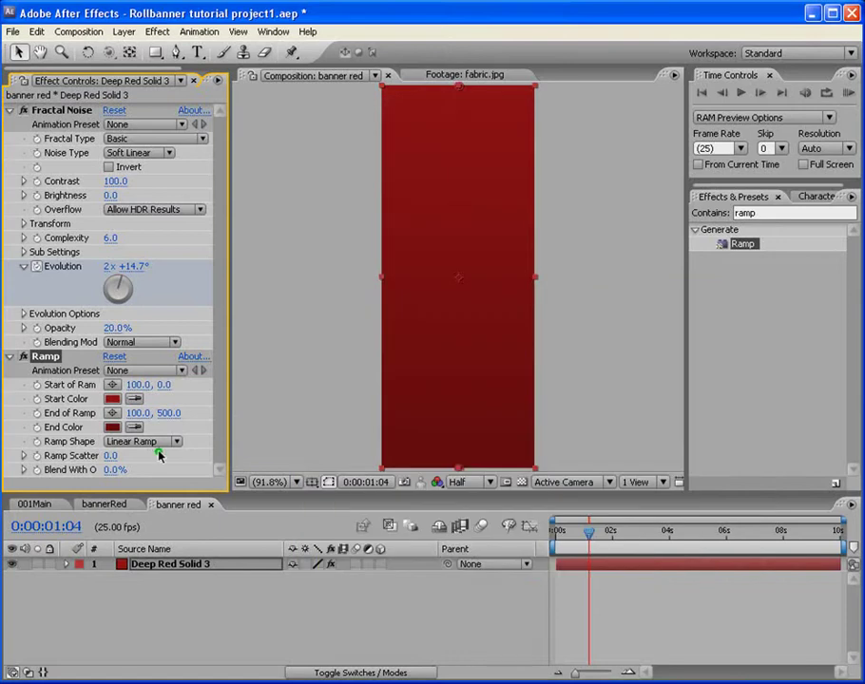
pyautogui.click(170, 445)
pyautogui.click(161, 458)
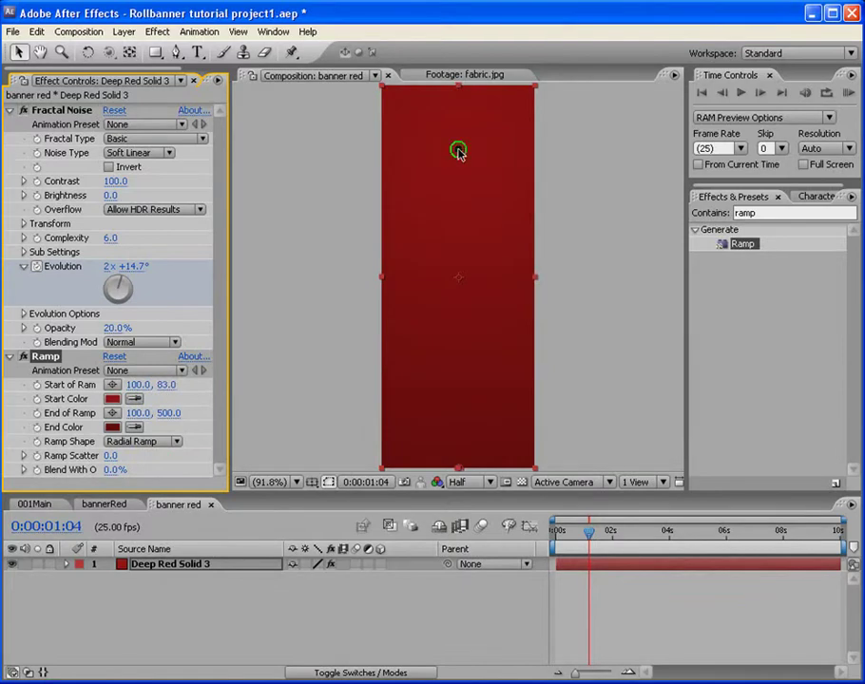
pyautogui.moveTo(457, 151); pyautogui.dragTo(459, 280)
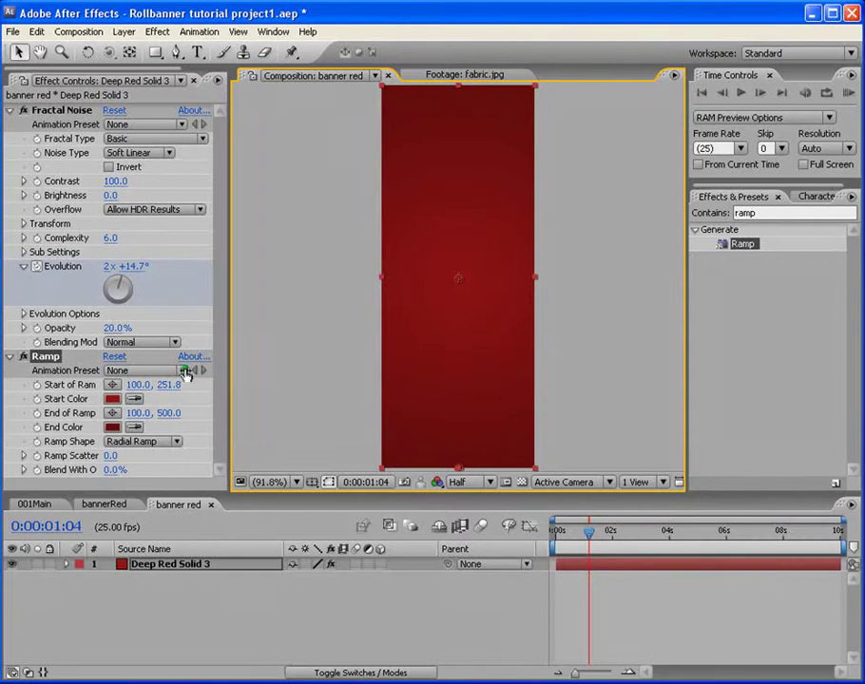
# Enlarge the timeline area, close the effect settings and add fabric.jpg as a layer above the red solid.
pyautogui.click(426, 603)
pyautogui.moveTo(328, 493); pyautogui.dragTo(328, 399)
pyautogui.click(194, 81)
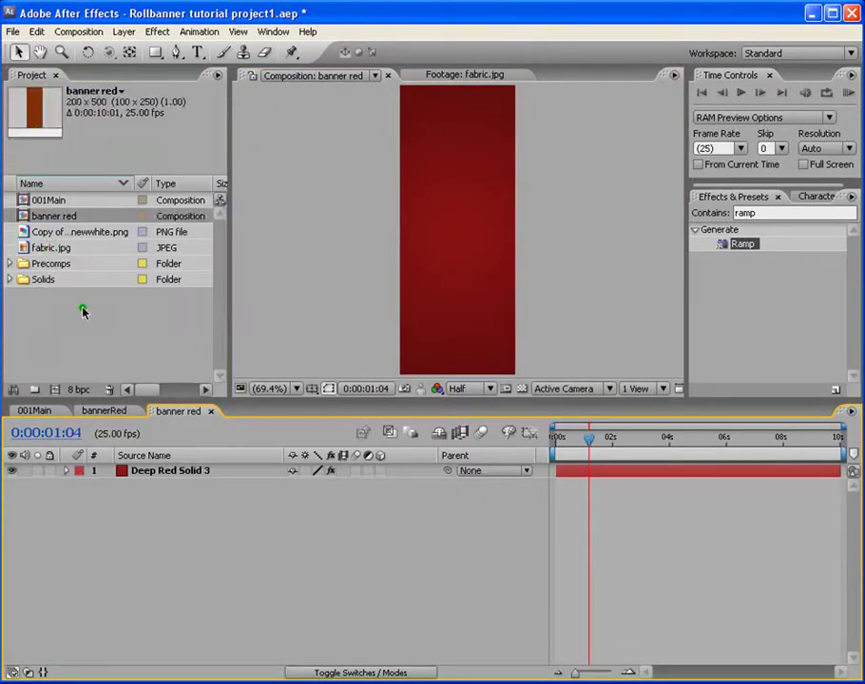
pyautogui.click(82, 310)
pyautogui.moveTo(44, 249); pyautogui.dragTo(46, 275)
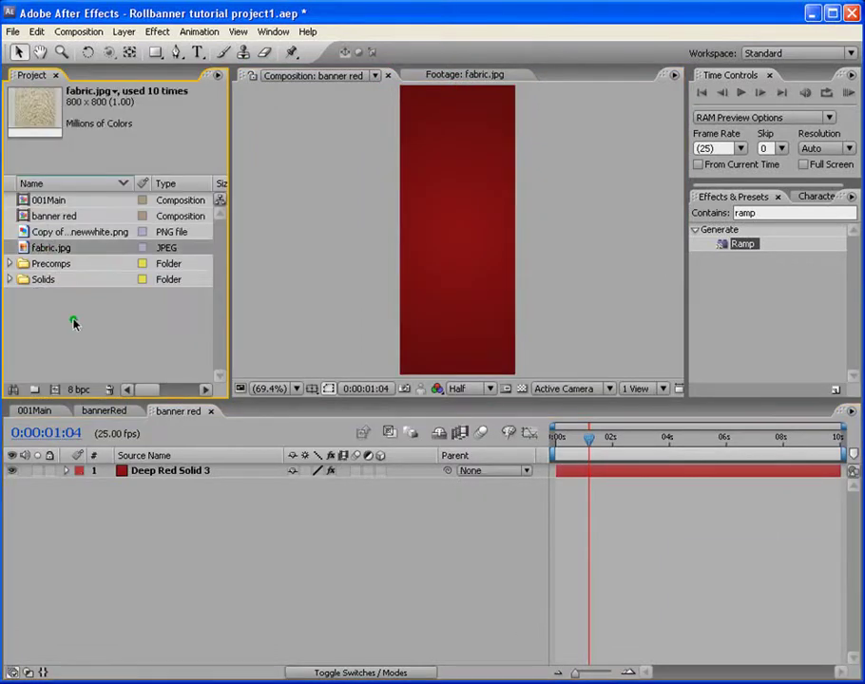
pyautogui.moveTo(155, 271); pyautogui.dragTo(229, 520)
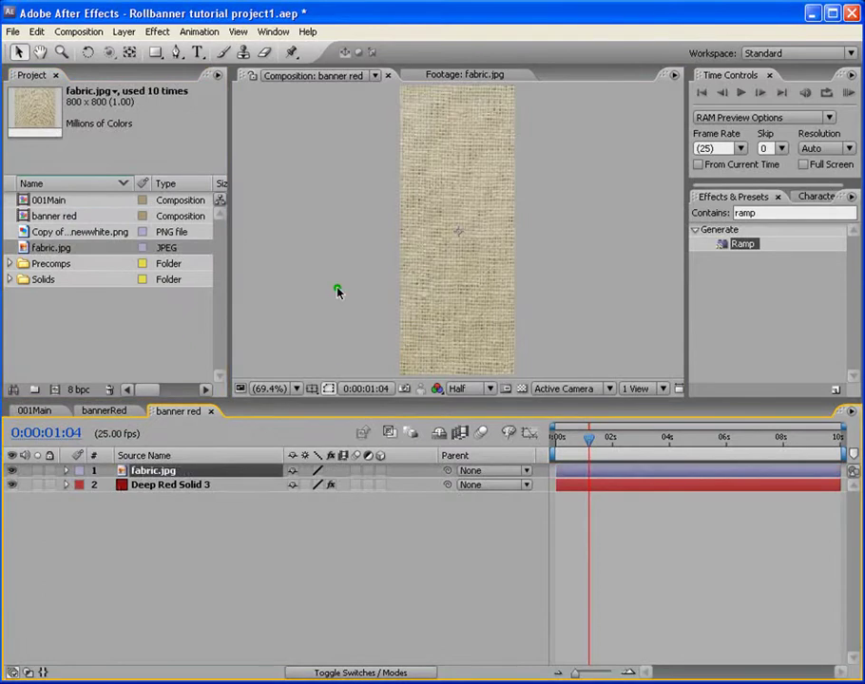
# Scale the fabric.jpg layer to 40% and duplicate it, placing the copy over the banner's upper half.
pyautogui.press('s')
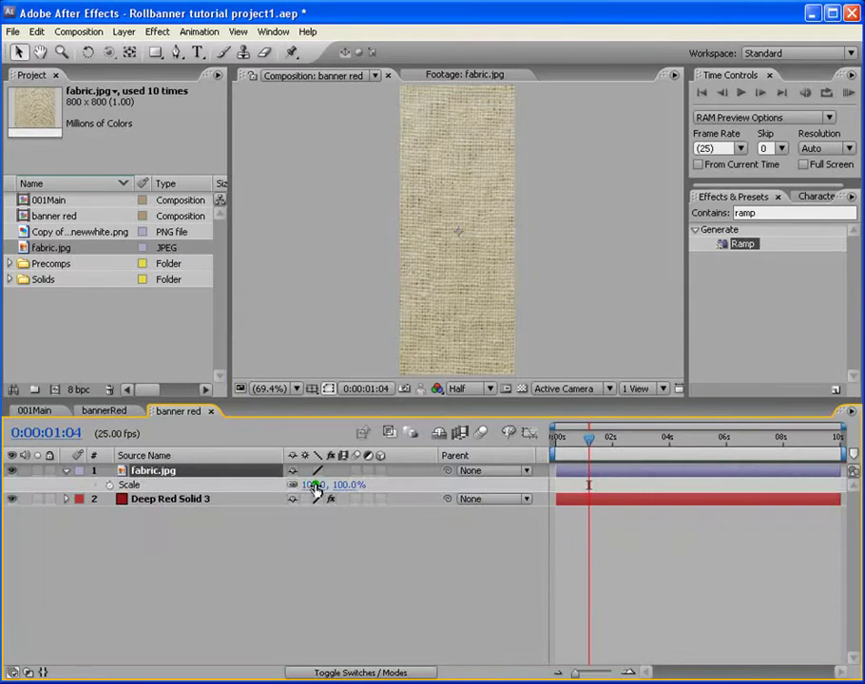
pyautogui.moveTo(317, 485); pyautogui.dragTo(292, 486)
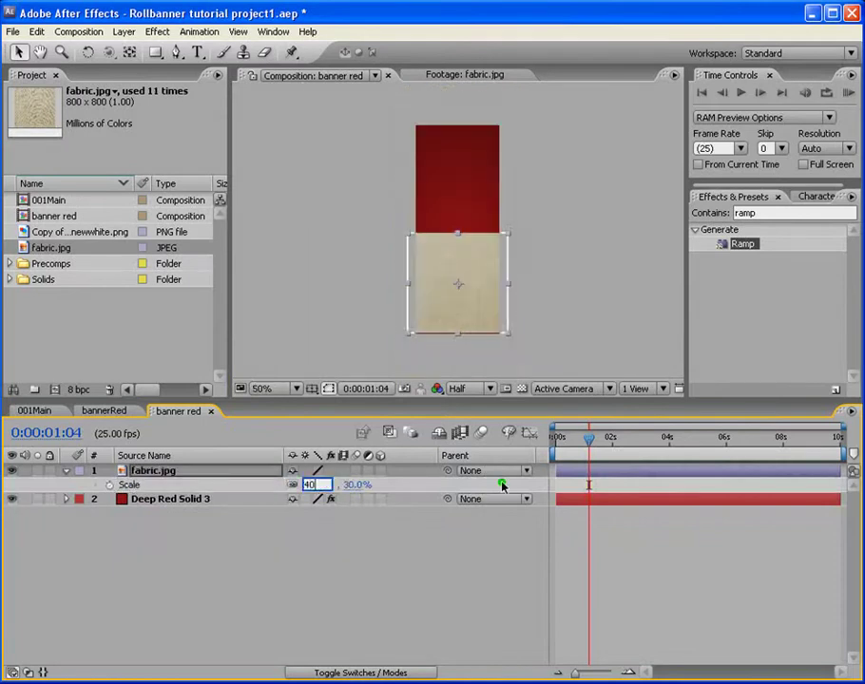
pyautogui.write('0')
pyautogui.press('Return')
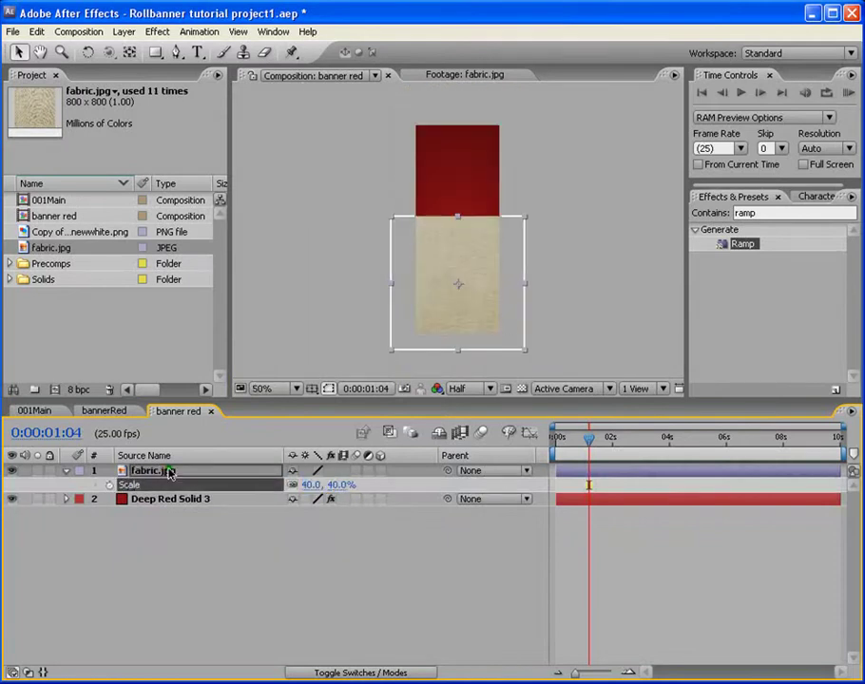
pyautogui.hotkey('ctrl', 'd')
pyautogui.moveTo(468, 323); pyautogui.dragTo(475, 192)
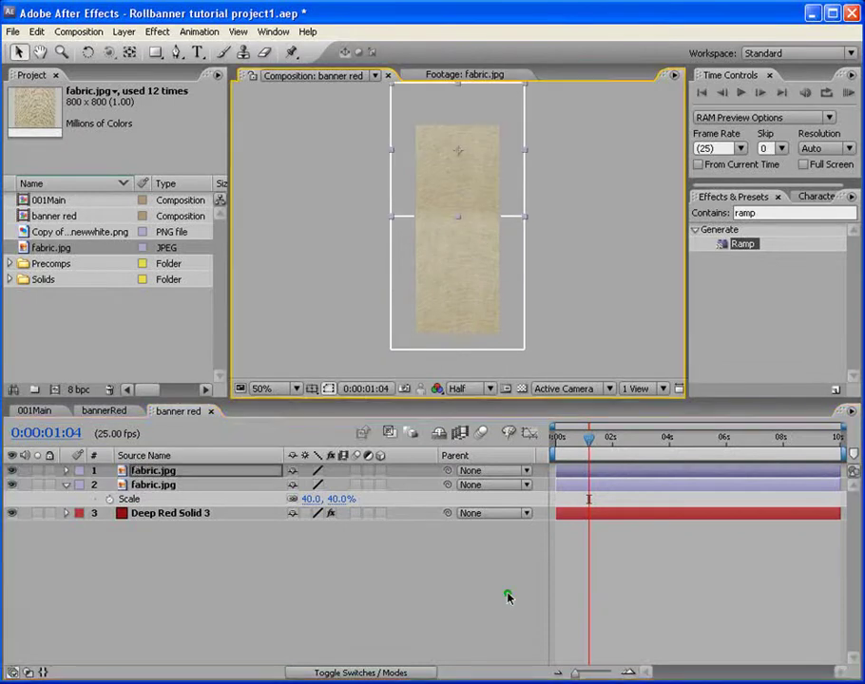
# Set the blending mode of both fabric.jpg layers to Overlay.
pyautogui.click(166, 485)
pyautogui.keyDown('shift'); pyautogui.click(155, 472); pyautogui.keyUp('shift')
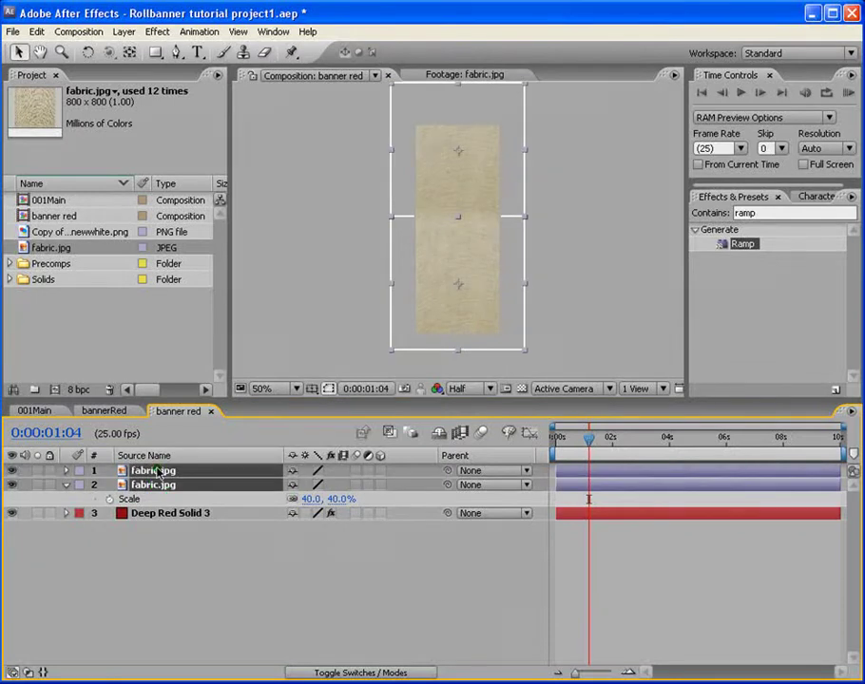
pyautogui.rightClick(160, 475)
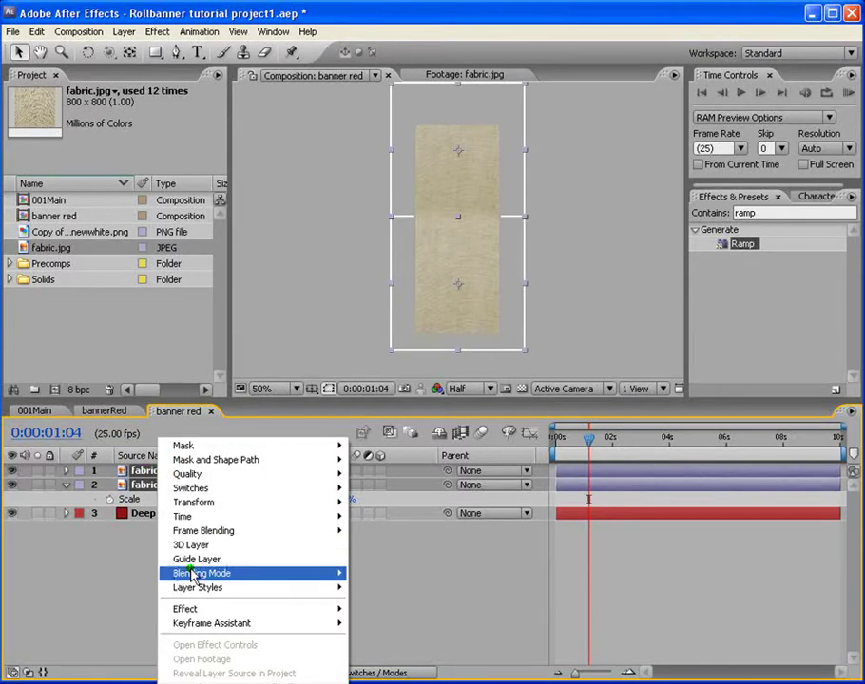
pyautogui.moveTo(168, 572)
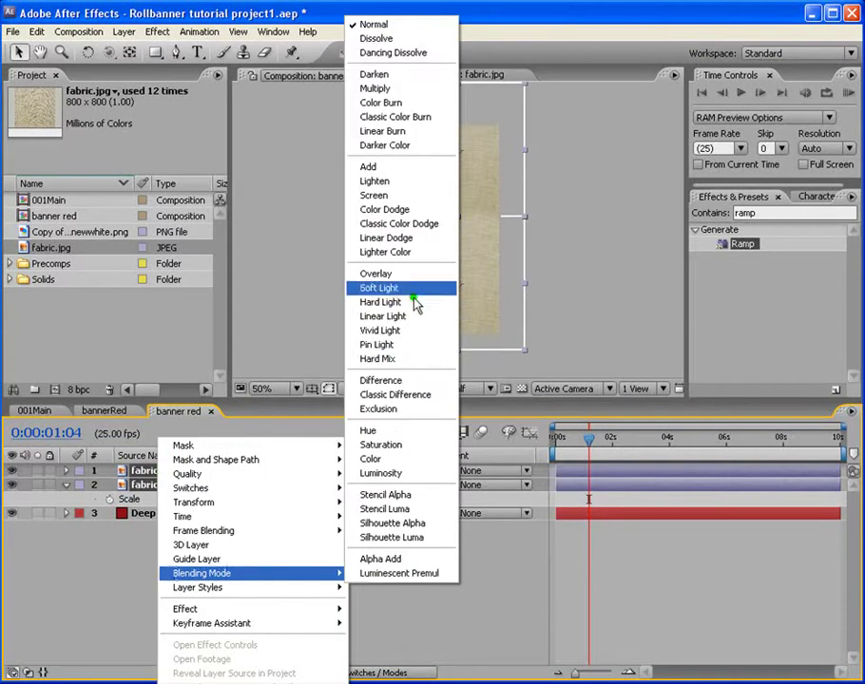
pyautogui.click(401, 276)
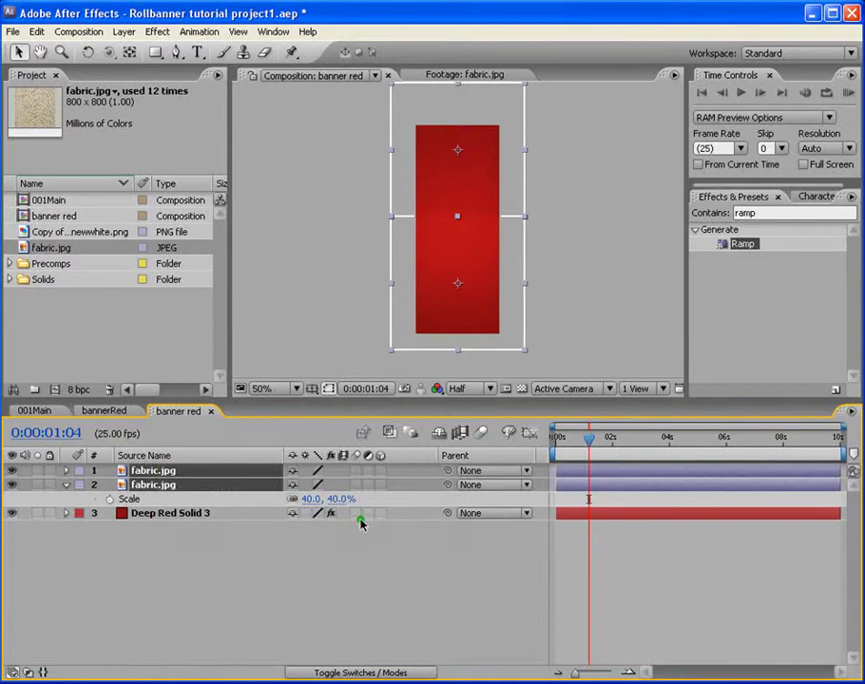
# Reduce the opacity of both fabric.jpg layers to 15% and check the texture up close.
pyautogui.press('t')
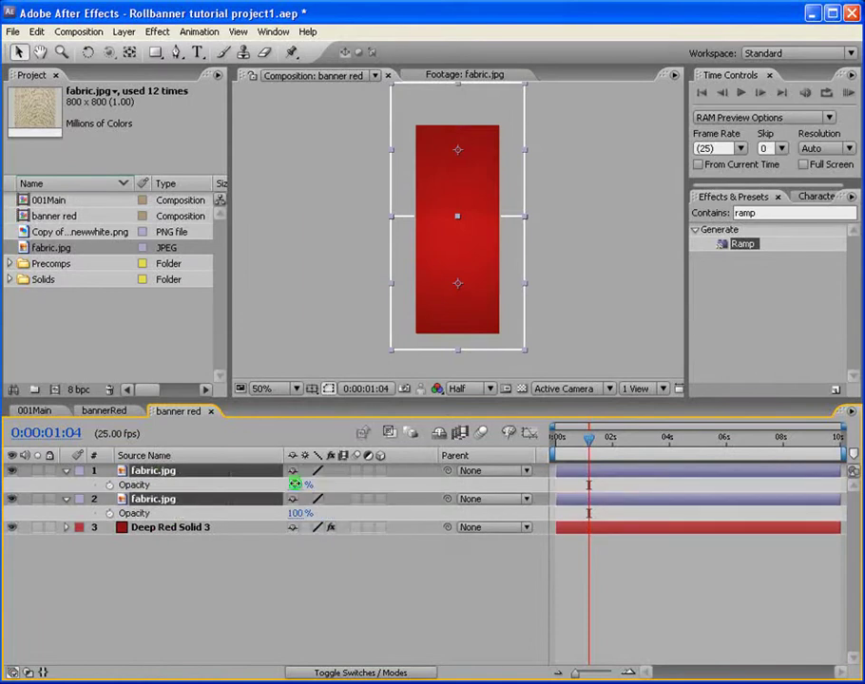
pyautogui.click(295, 484)
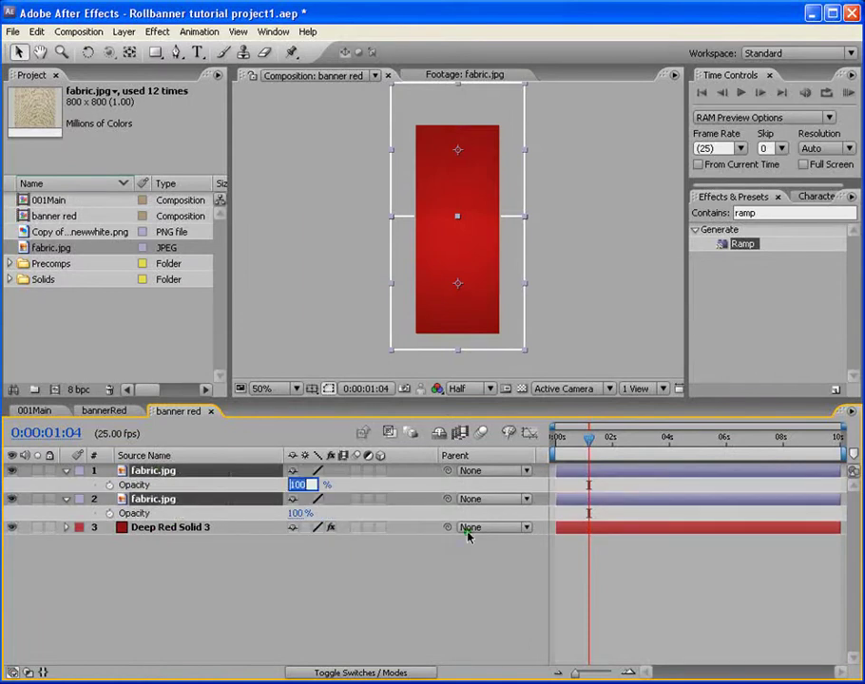
pyautogui.click(453, 599)
pyautogui.scroll(2, 451, 237)
pyautogui.scroll(-2, 362, 169)
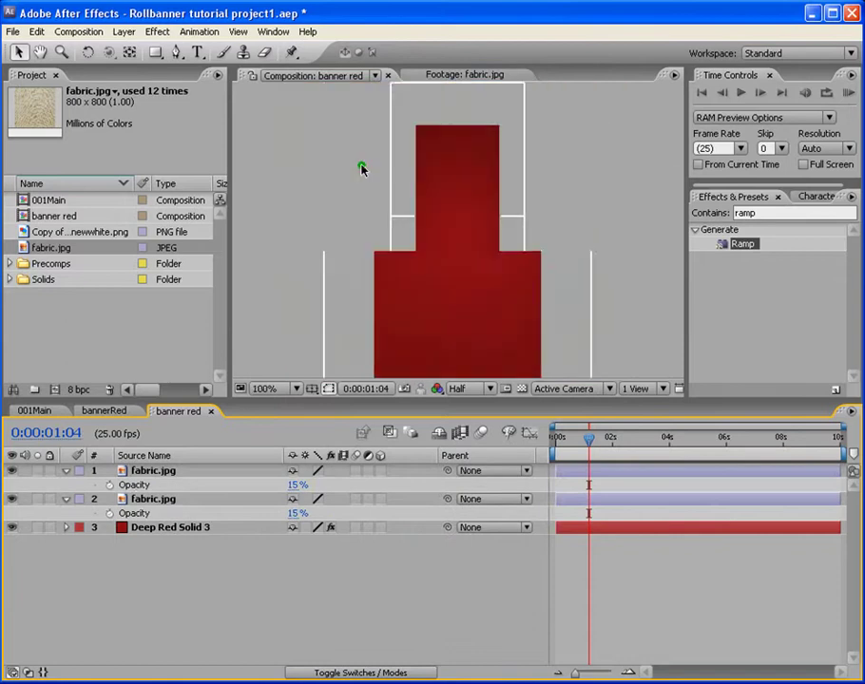
pyautogui.scroll(2, 326, 302)
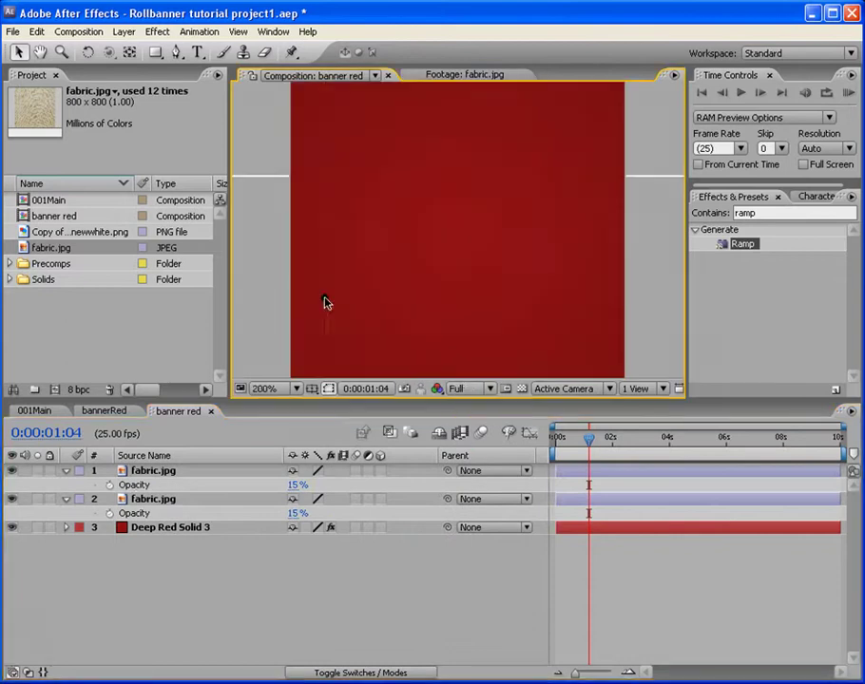
# Set the opacity of each of the two fabric.jpg layers to 20%.
pyautogui.click(296, 485)
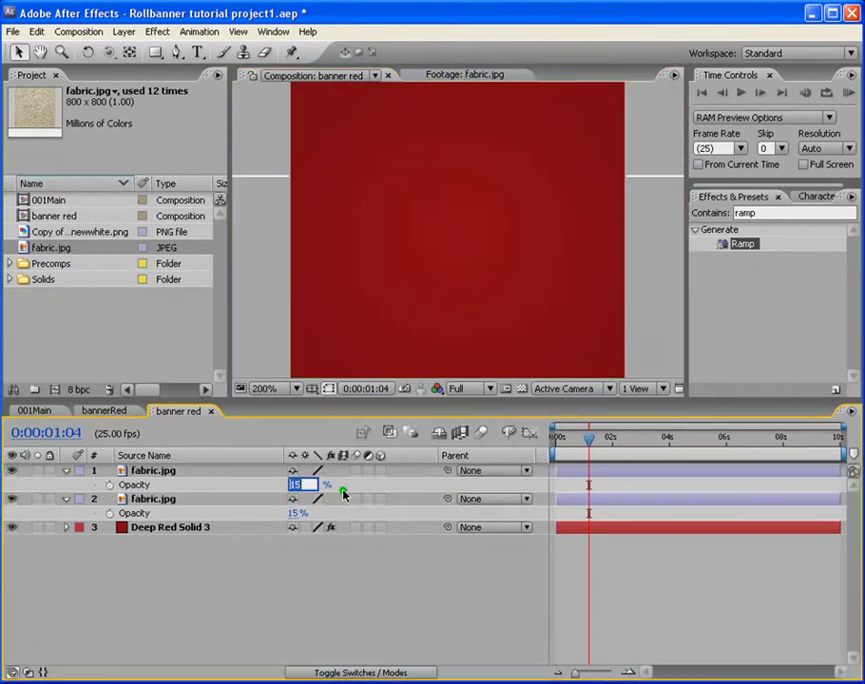
pyautogui.write('20')
pyautogui.click(292, 514)
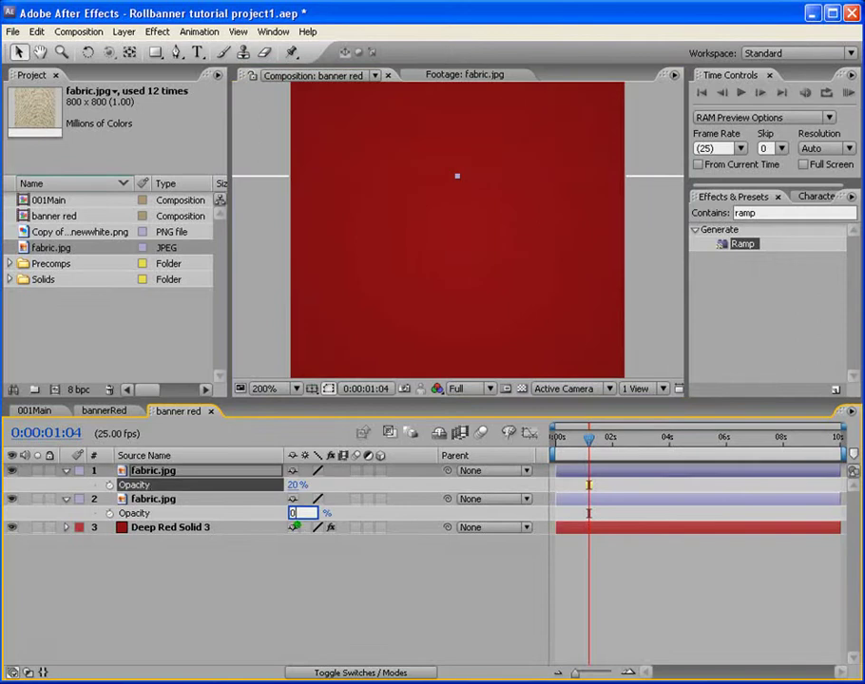
pyautogui.moveTo(297, 514); pyautogui.dragTo(232, 514)
pyautogui.write('5')
pyautogui.moveTo(311, 515); pyautogui.dragTo(195, 513)
pyautogui.press('Return')
pyautogui.click(333, 569)
pyautogui.scroll(-2, 423, 357)
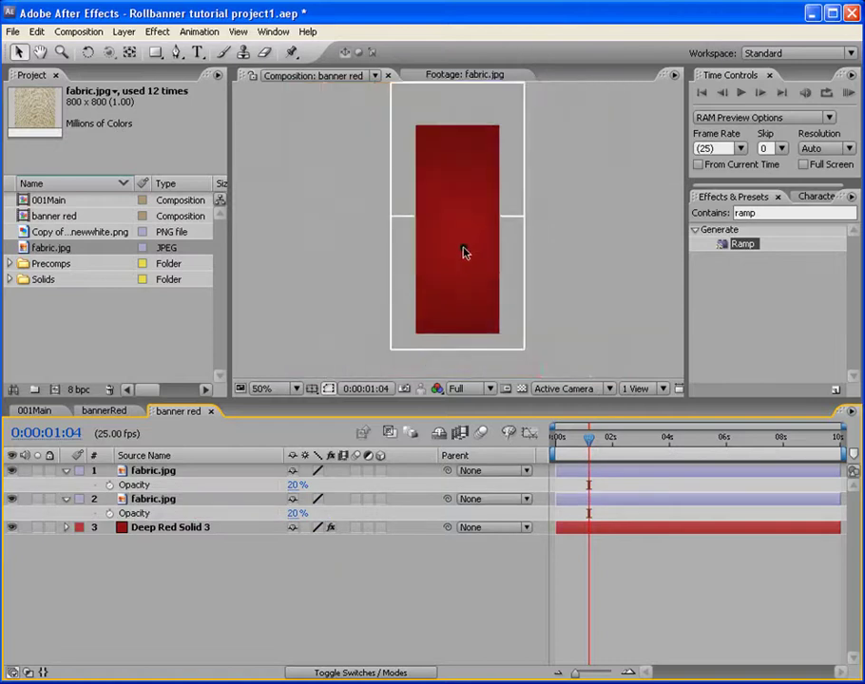
# RAM-preview the first two seconds of the banner animation, examining it both in full and close up.
pyautogui.press('.')
pyautogui.press('.')
pyautogui.press('.')
pyautogui.press(',')
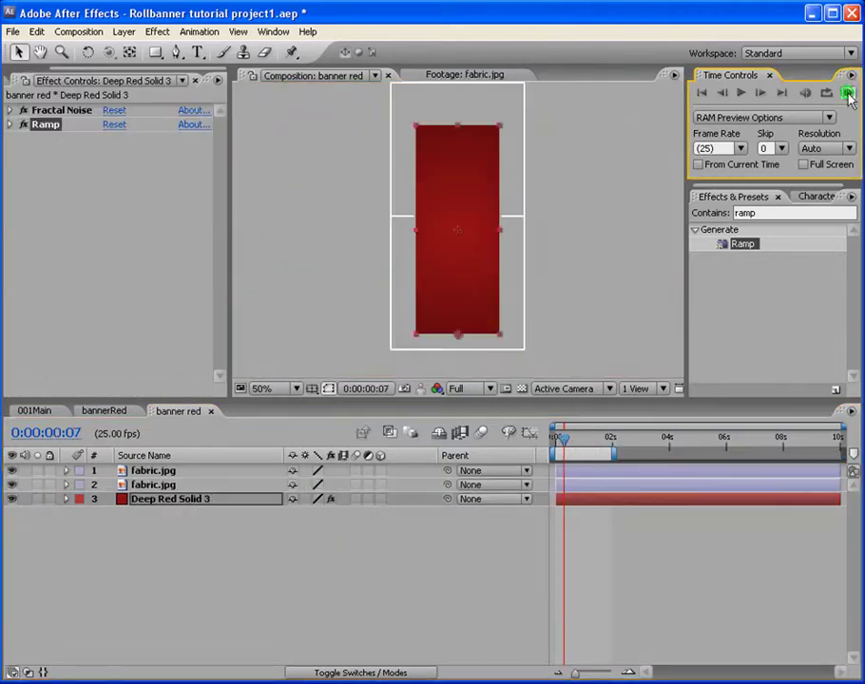
pyautogui.click(848, 92)
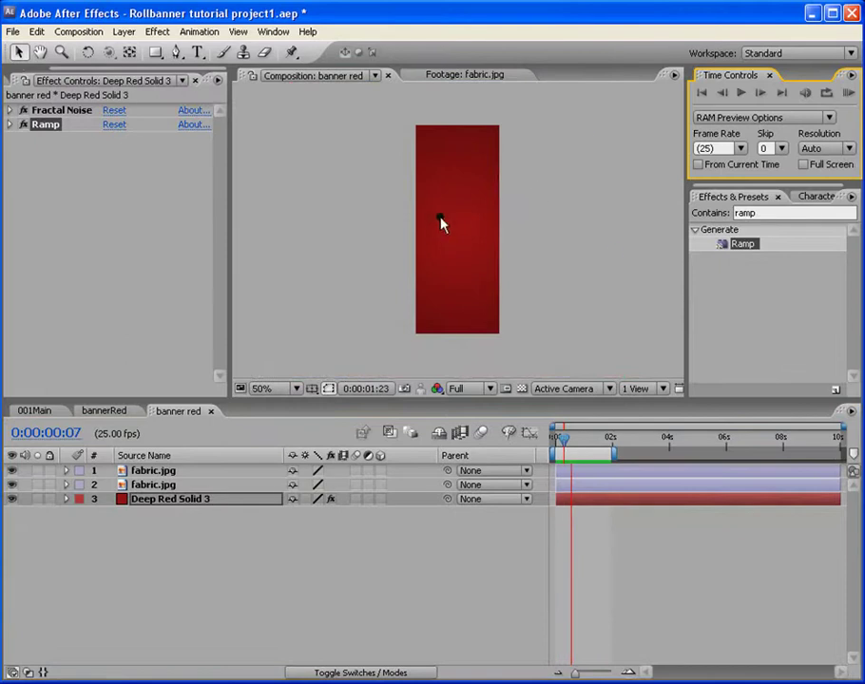
pyautogui.click(483, 255)
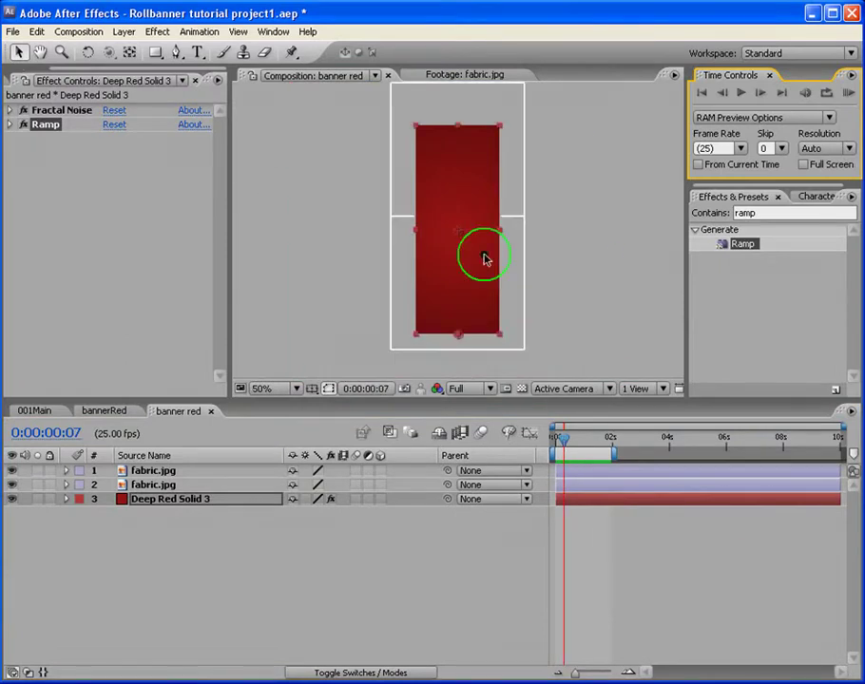
pyautogui.press('.')
pyautogui.press('.')
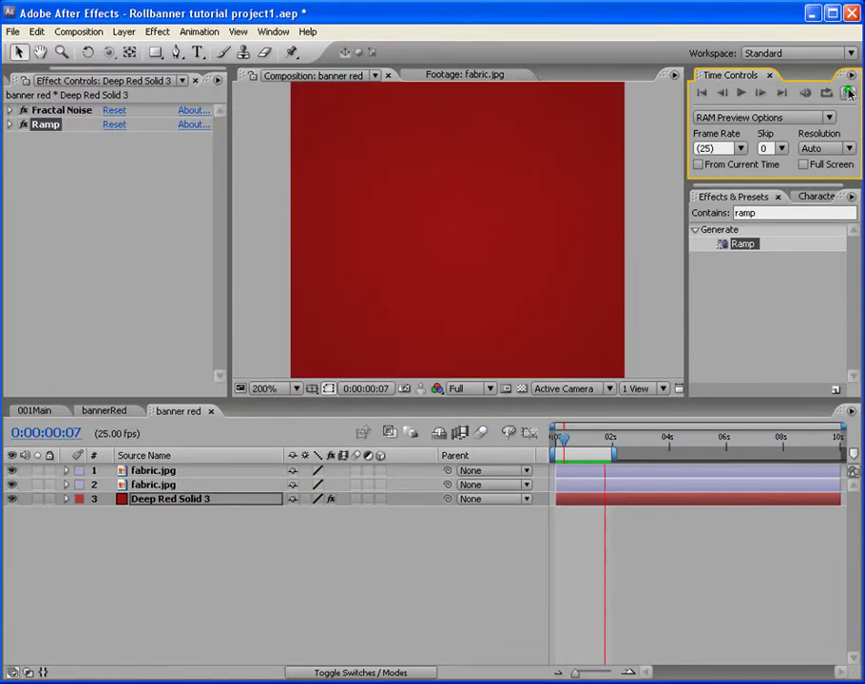
pyautogui.click(849, 93)
pyautogui.scroll(-2, 473, 255)
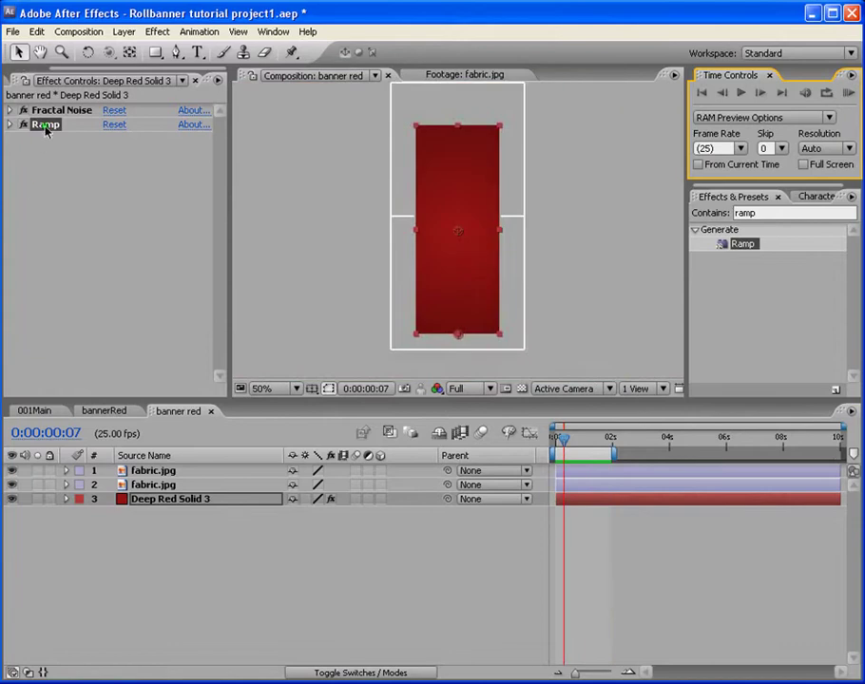
# Move the Ramp effect above Fractal Noise in the red solid's effect order.
pyautogui.click(55, 146)
pyautogui.click(52, 127)
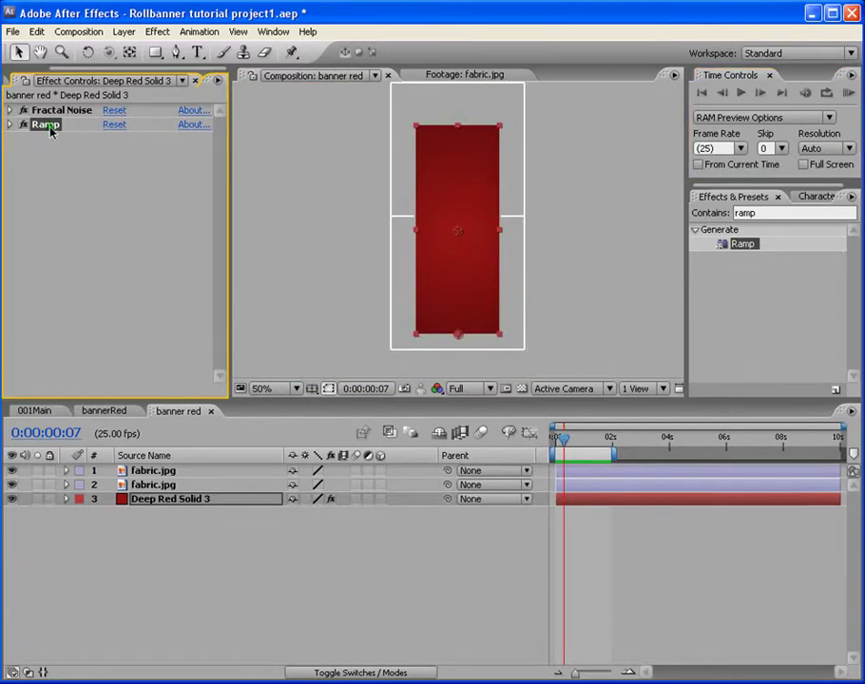
pyautogui.moveTo(51, 127); pyautogui.dragTo(59, 106)
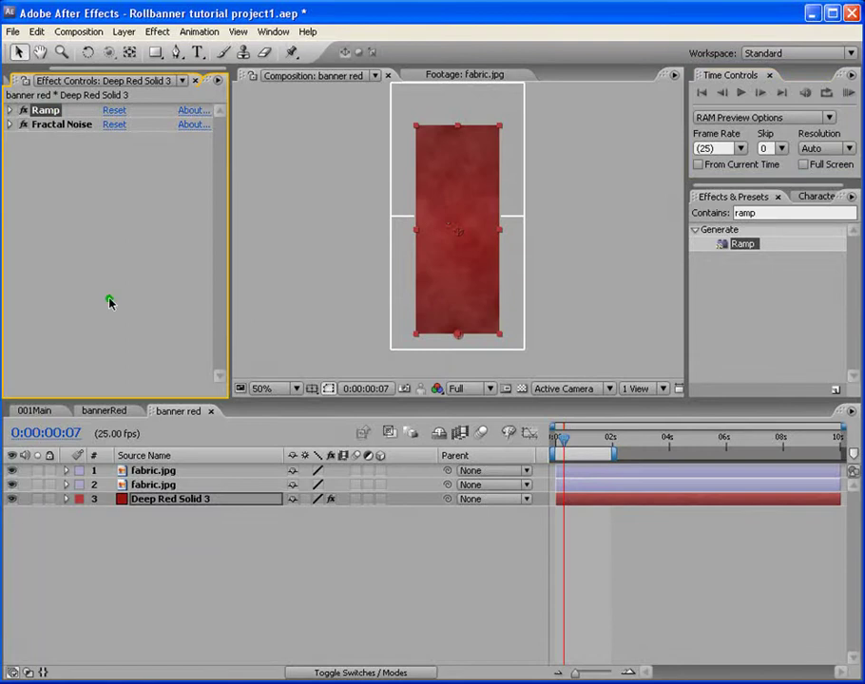
# RAM-preview the banner with the reordered effects, examining the animated noise and fabric texture in full and at high magnification.
pyautogui.scroll(1, 581, 243)
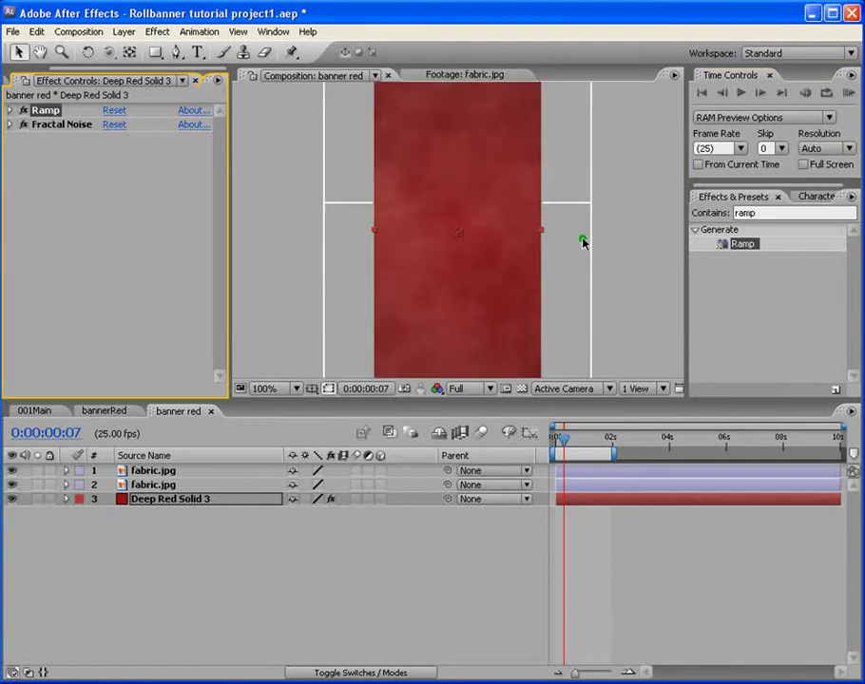
pyautogui.scroll(-1, 588, 354)
pyautogui.click(849, 93)
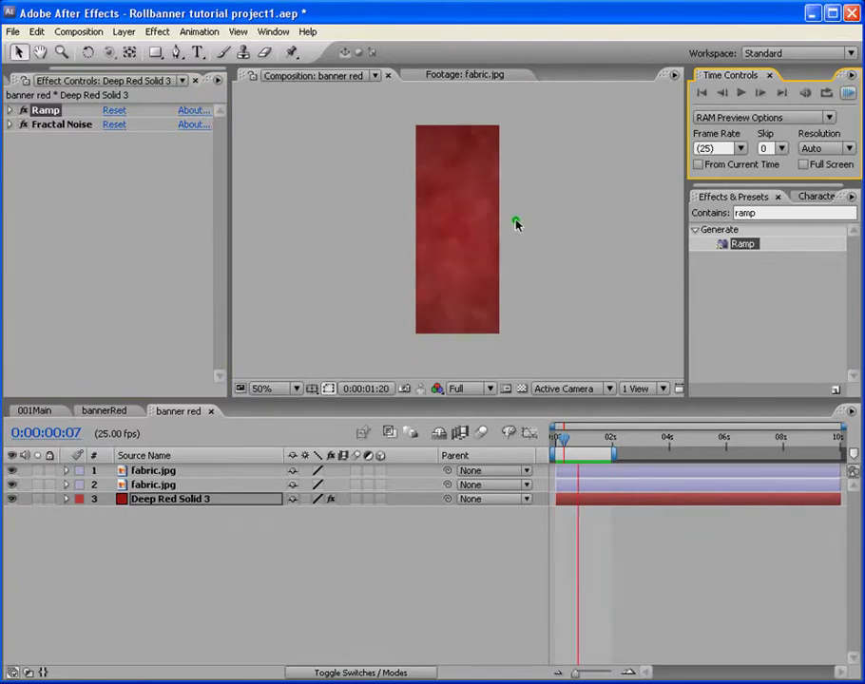
pyautogui.scroll(2, 528, 223)
pyautogui.click(847, 98)
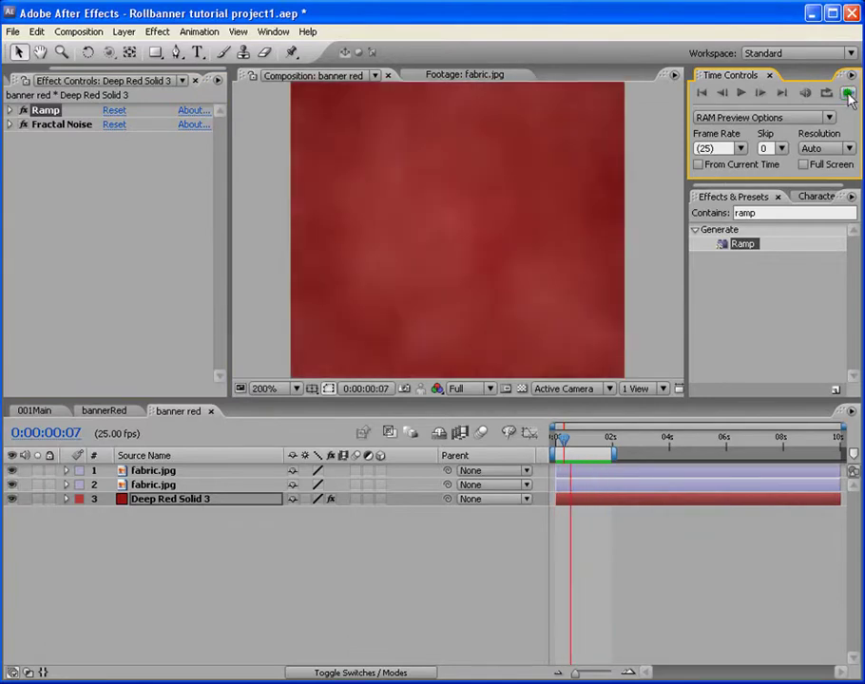
pyautogui.scroll(-2, 499, 268)
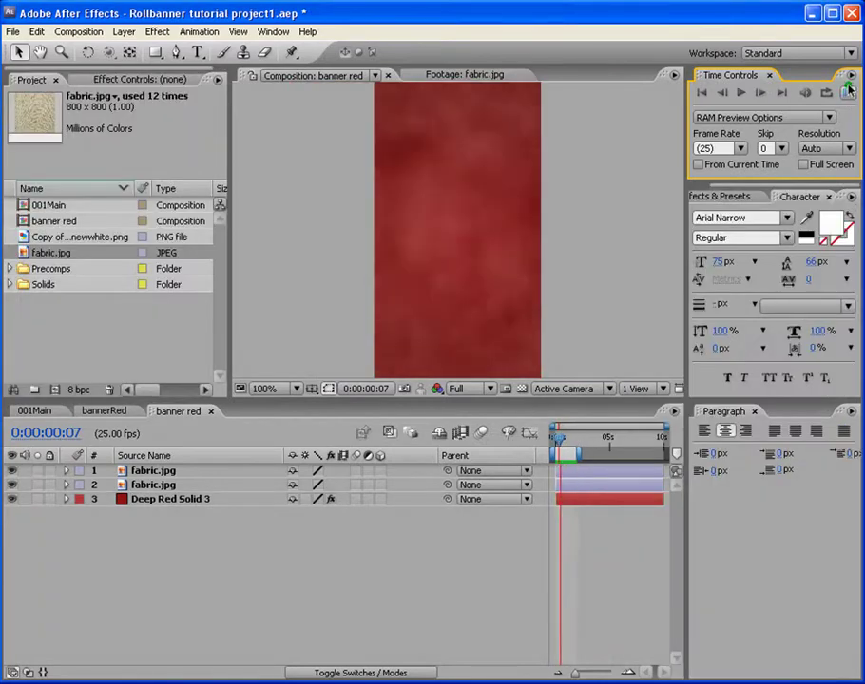
pyautogui.click(284, 186)
pyautogui.scroll(2, 440, 239)
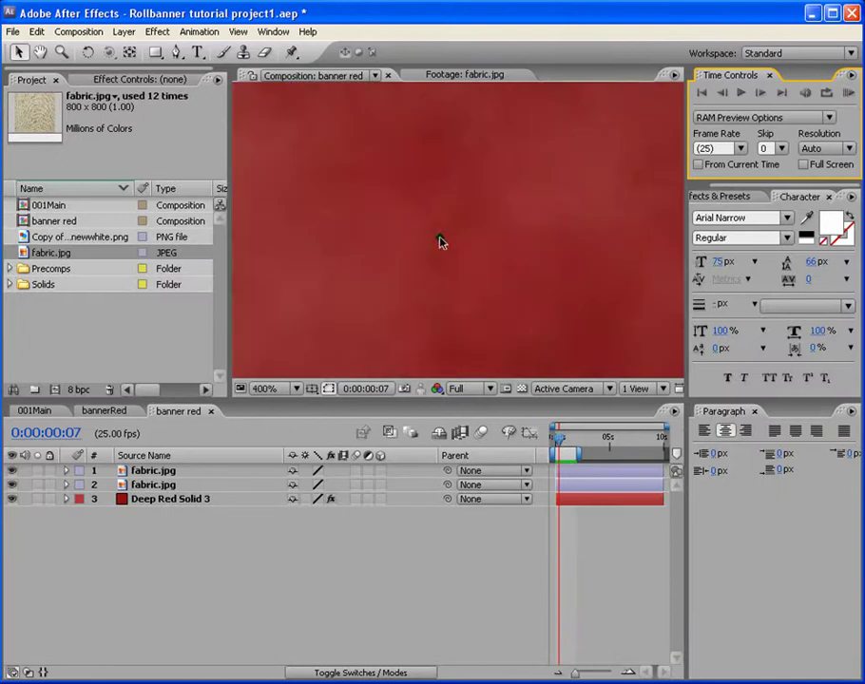
pyautogui.scroll(-1, 440, 240)
pyautogui.click(844, 94)
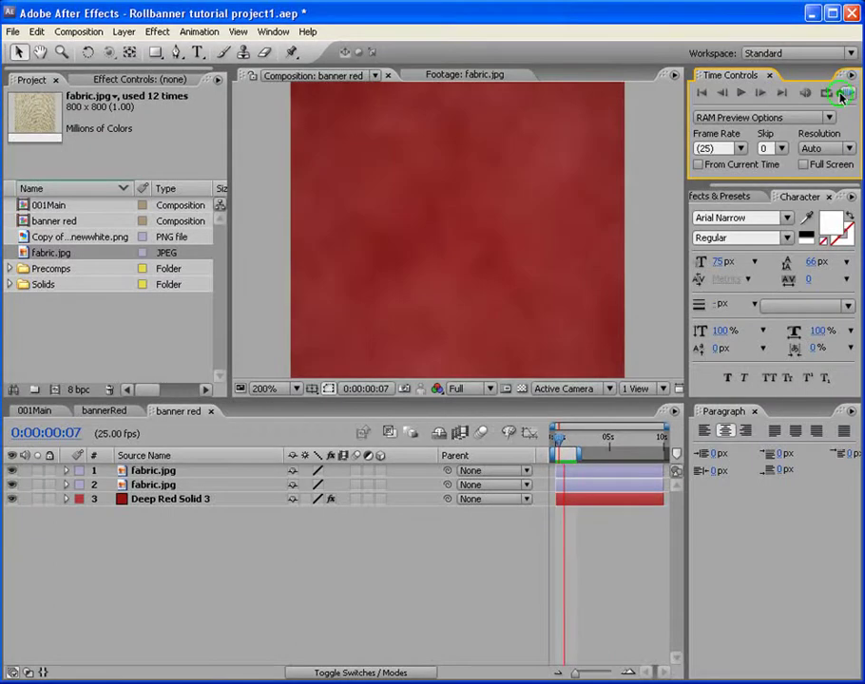
pyautogui.click(846, 93)
pyautogui.click(120, 544)
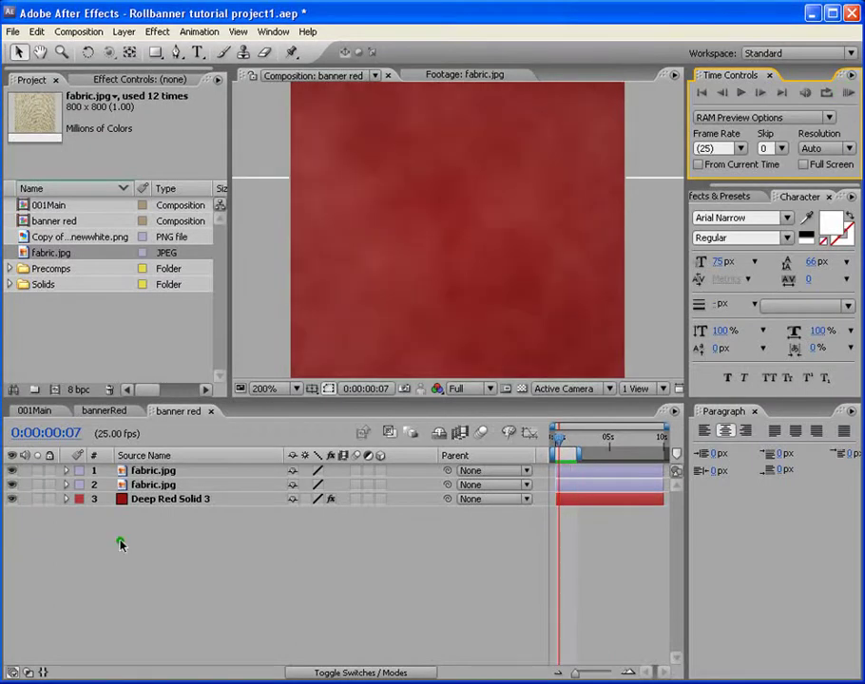
pyautogui.scroll(-2, 488, 194)
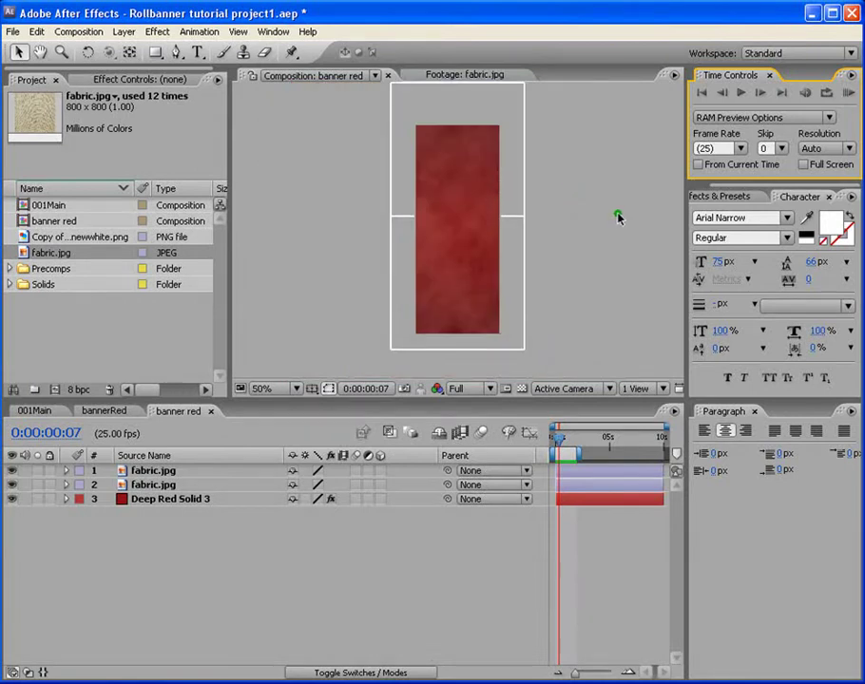
# Create a black (000000) solid named top, 200 x 500 pixels, in the banner red composition.
pyautogui.click(202, 569)
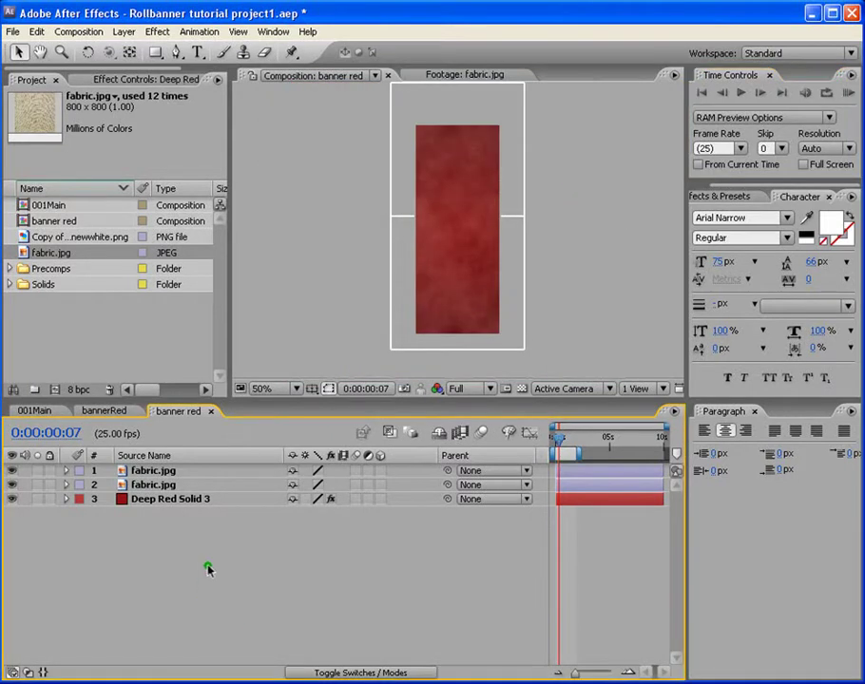
pyautogui.click(124, 31)
pyautogui.moveTo(129, 54)
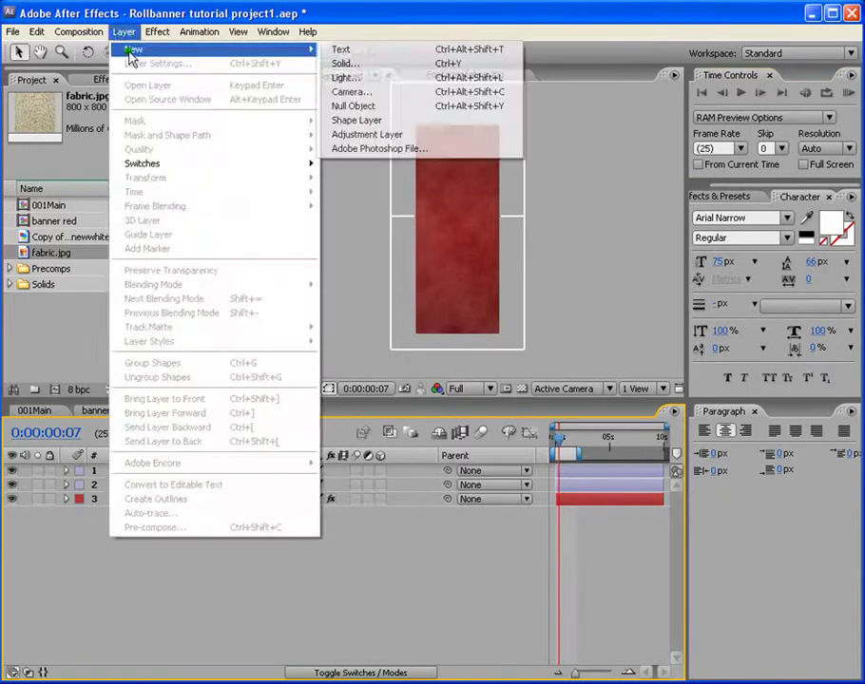
pyautogui.click(361, 63)
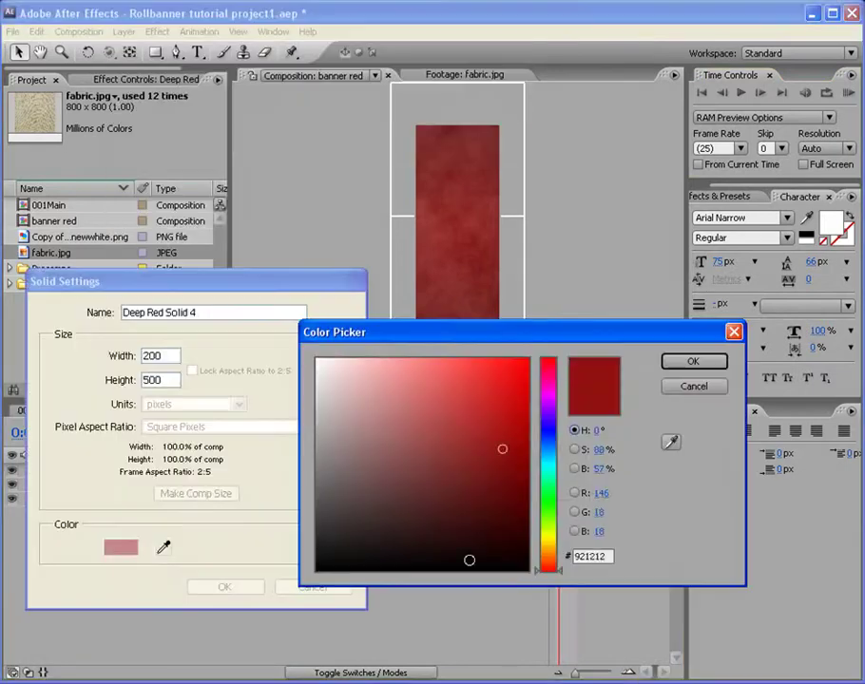
pyautogui.click(521, 570)
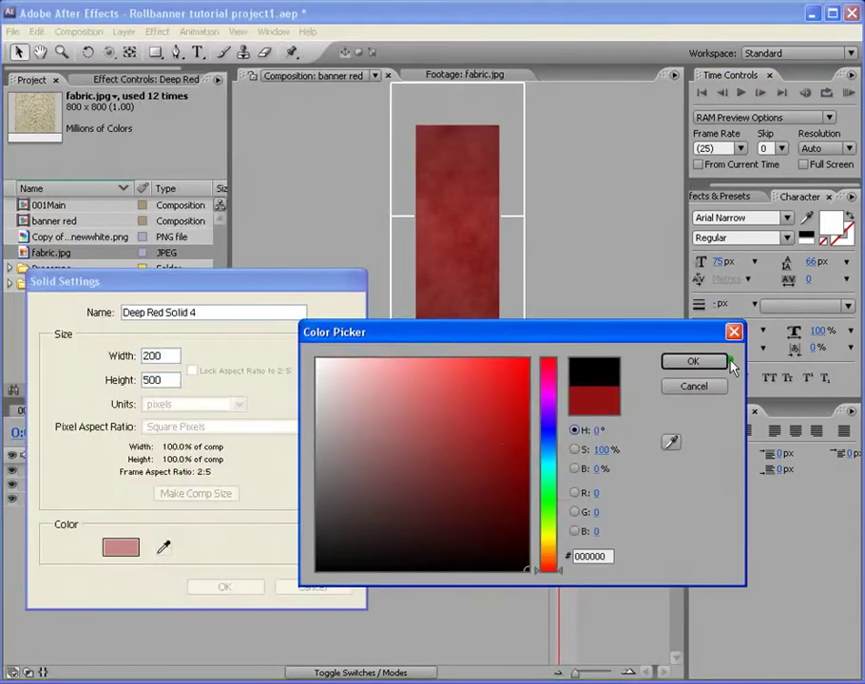
pyautogui.click(718, 362)
pyautogui.write('top')
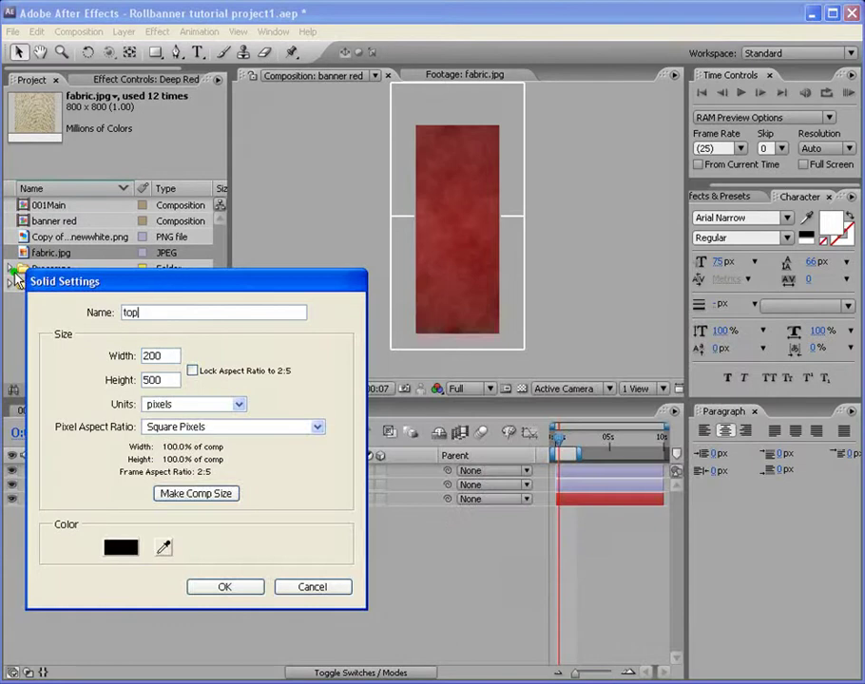
pyautogui.click(226, 587)
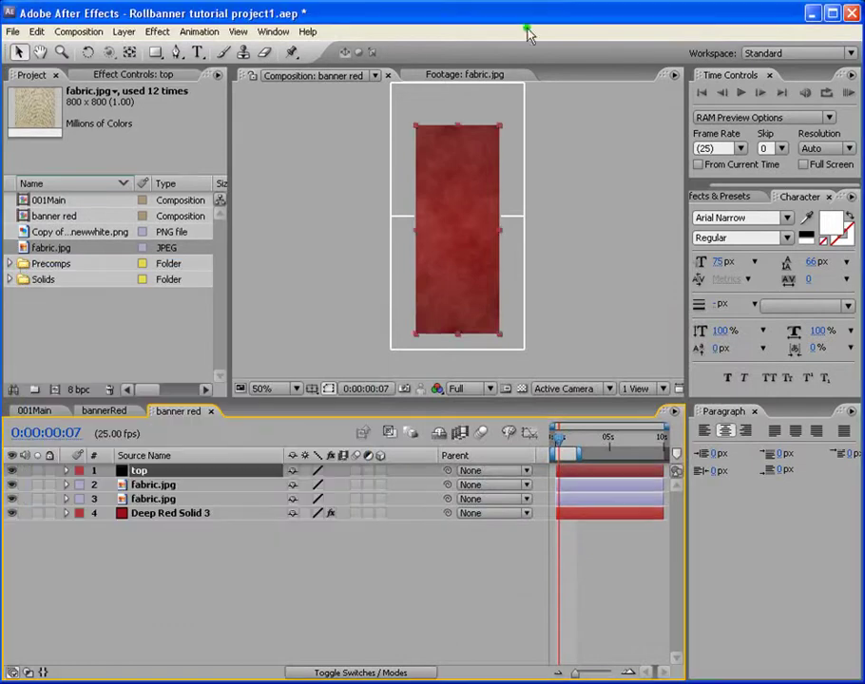
# Shrink the top solid vertically to a short black band and align it with the banner's upper edge.
pyautogui.moveTo(457, 339); pyautogui.dragTo(470, 158)
pyautogui.scroll(1, 471, 179)
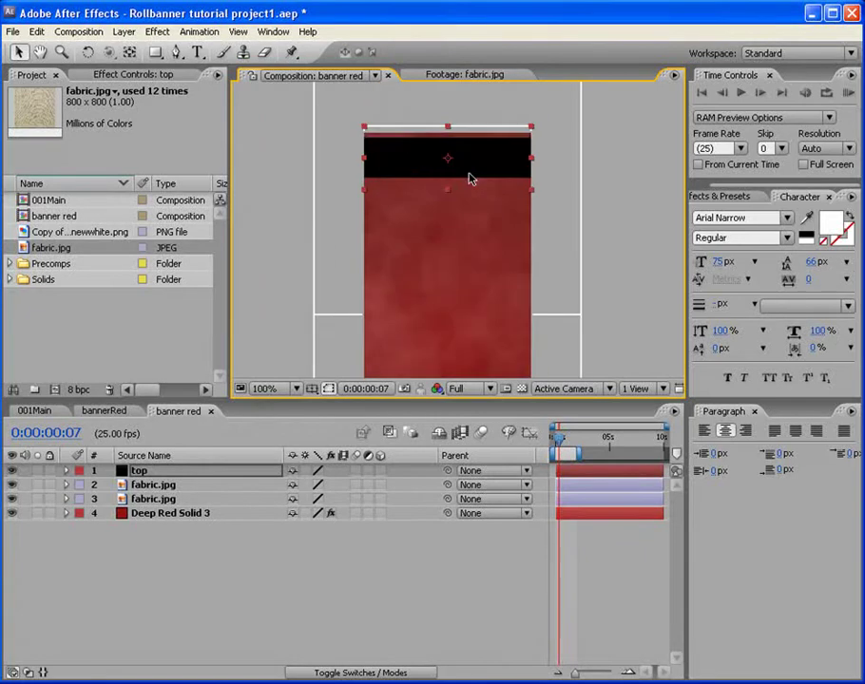
pyautogui.moveTo(469, 168); pyautogui.dragTo(470, 175)
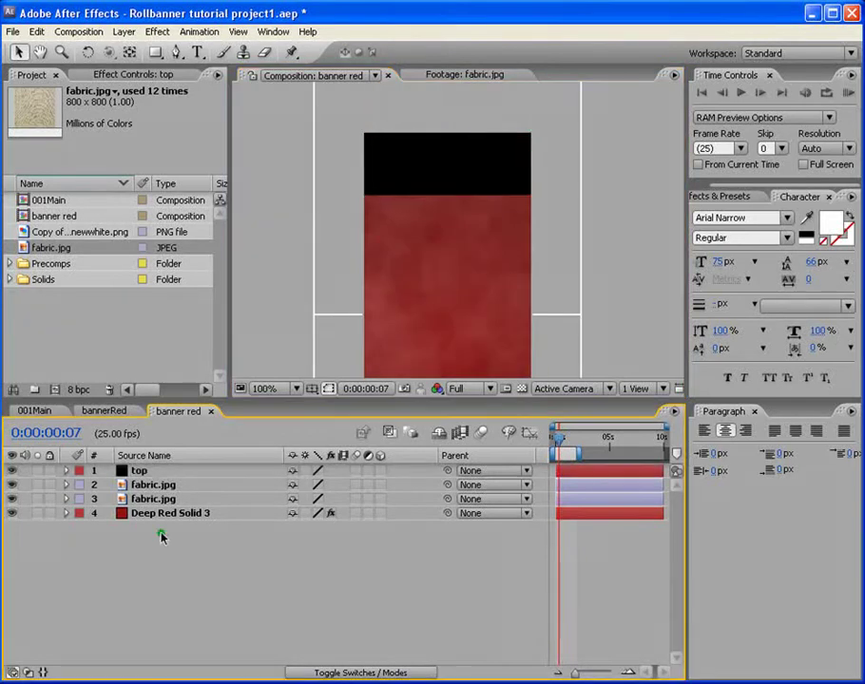
# Draw a small rectangular mask across the black band's lower edge near its centre and set its mode to Subtract.
pyautogui.press('q')
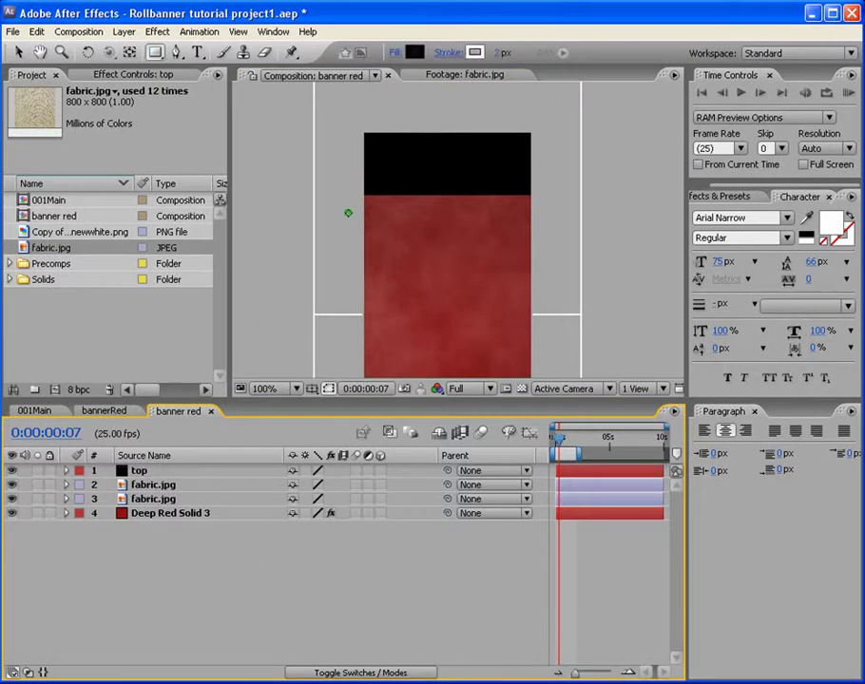
pyautogui.click(210, 471)
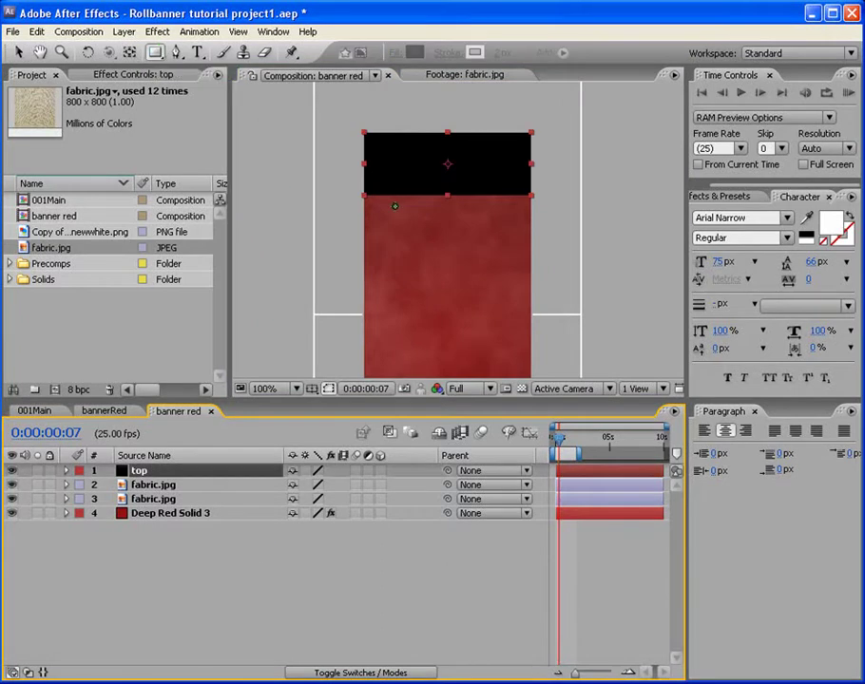
pyautogui.moveTo(438, 201); pyautogui.dragTo(453, 181)
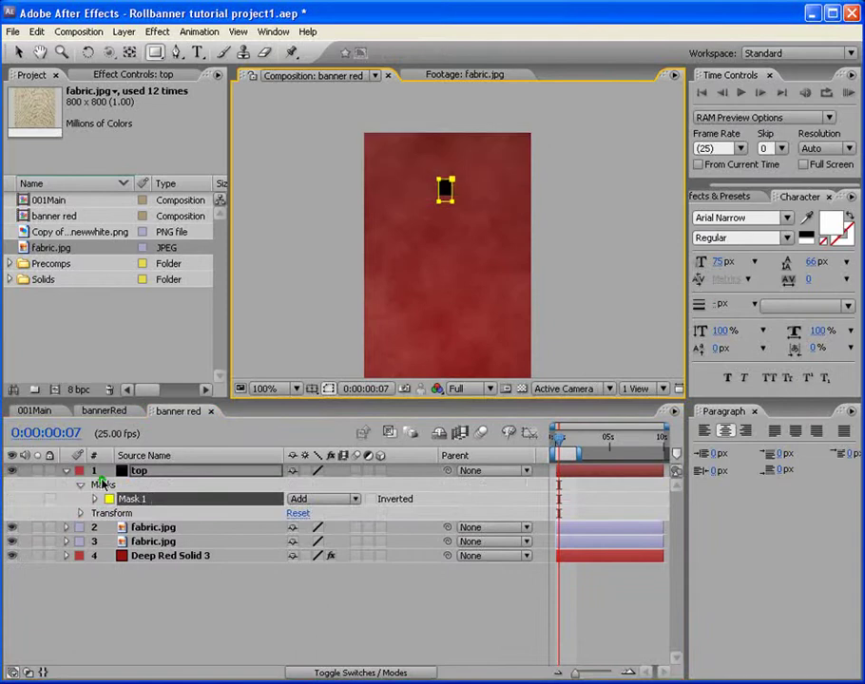
pyautogui.click(358, 503)
pyautogui.click(350, 455)
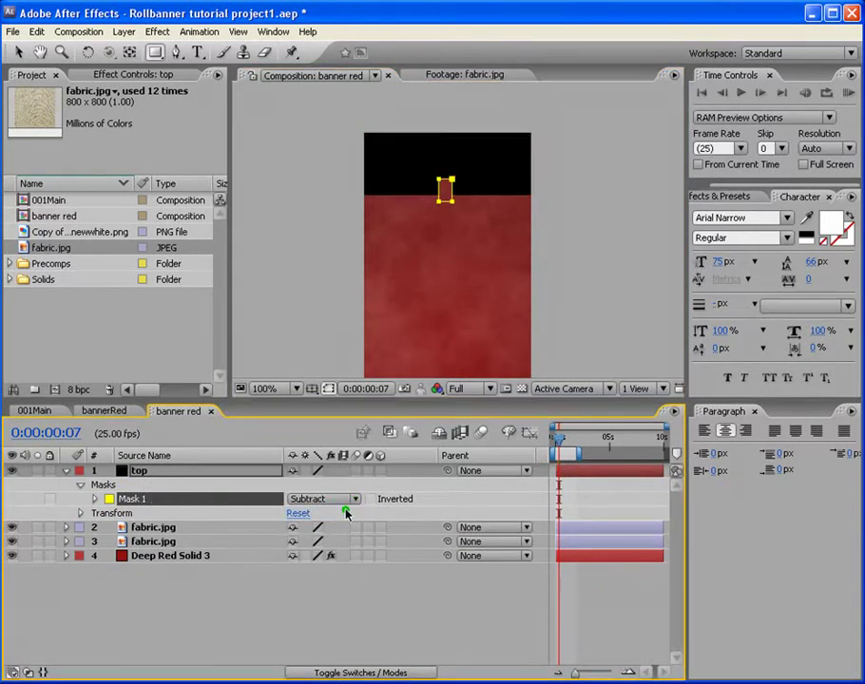
pyautogui.click(11, 30)
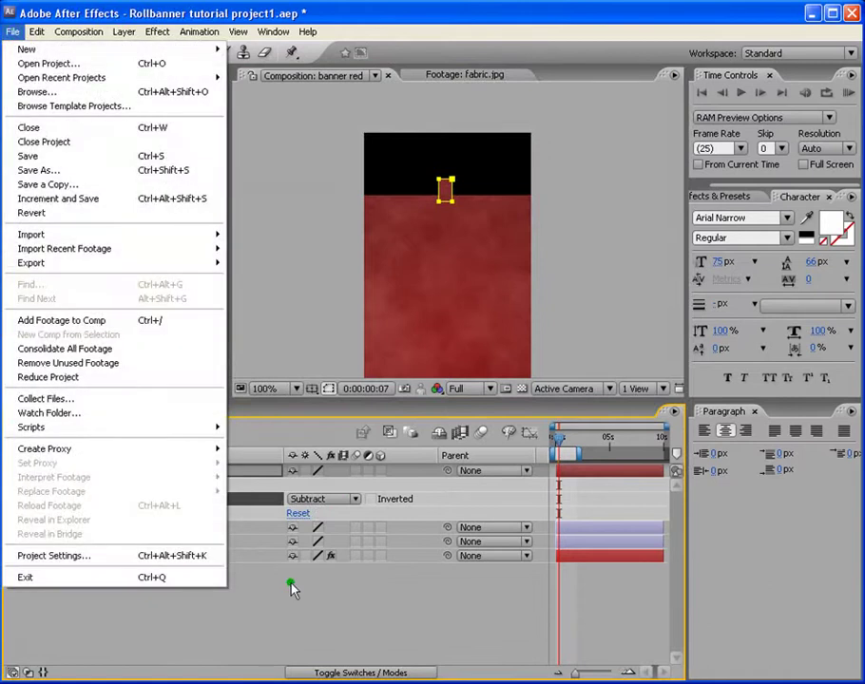
pyautogui.click(305, 592)
# Free-transform the notch mask on the top layer to make it slightly narrower while keeping its height.
pyautogui.click(108, 486)
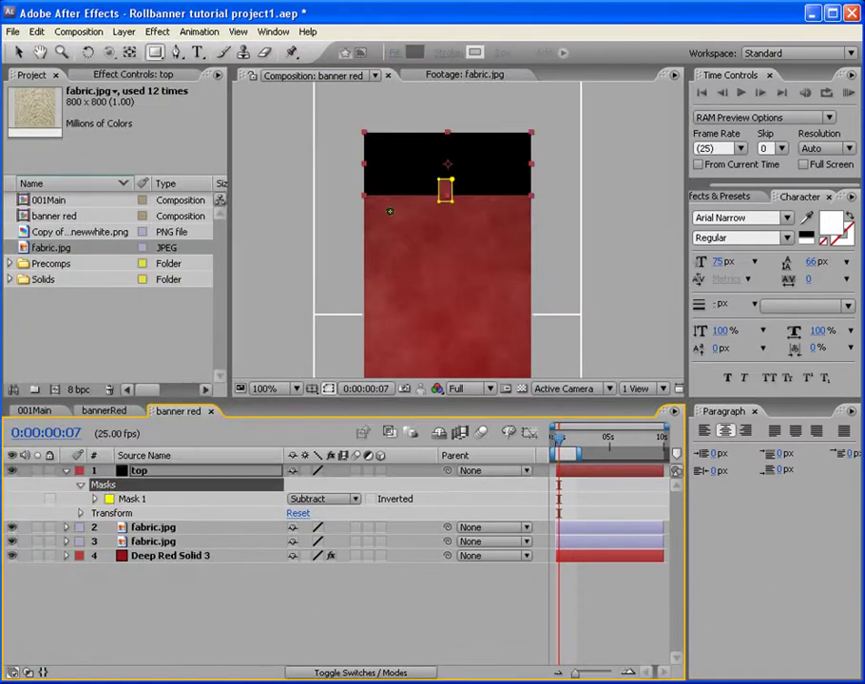
pyautogui.scroll(1, 393, 213)
pyautogui.press('h')
pyautogui.moveTo(445, 204); pyautogui.dragTo(467, 277)
pyautogui.press('v')
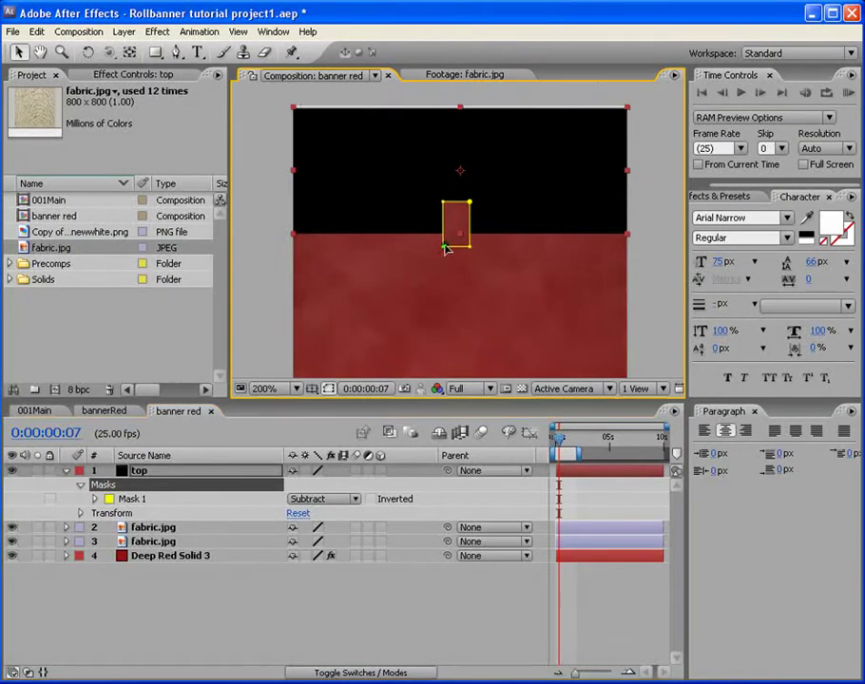
pyautogui.doubleClick(442, 246)
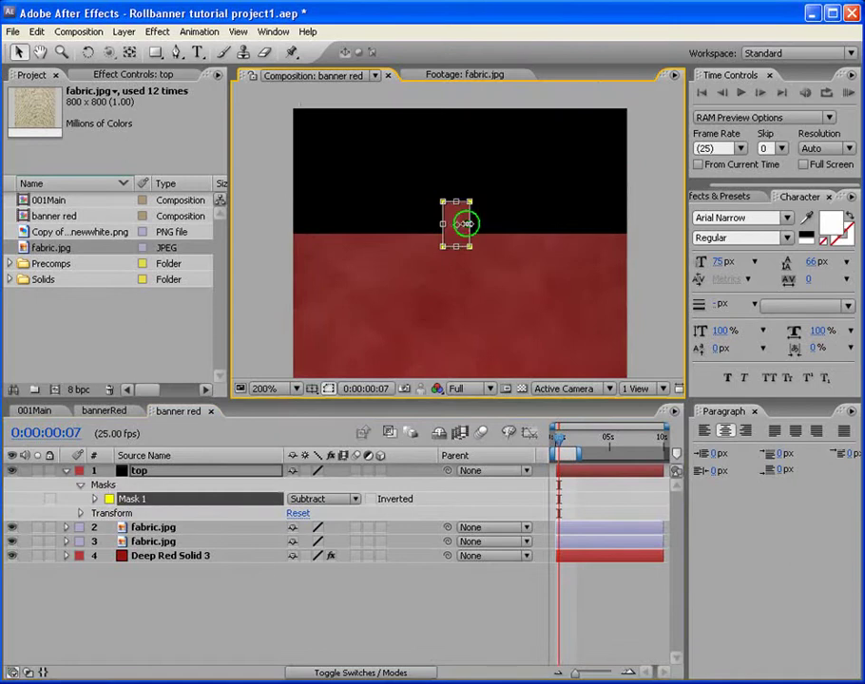
pyautogui.moveTo(457, 236); pyautogui.dragTo(463, 236)
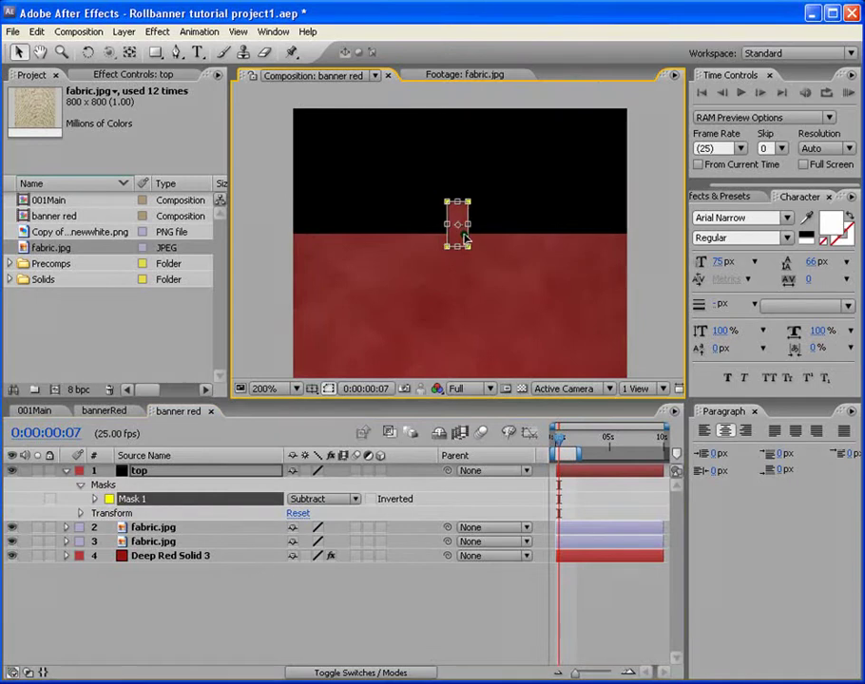
pyautogui.press('Return')
# Duplicate the notch mask with a gap beside the original, and move the pair to the left end of the black band.
pyautogui.hotkey('ctrl', 'd')
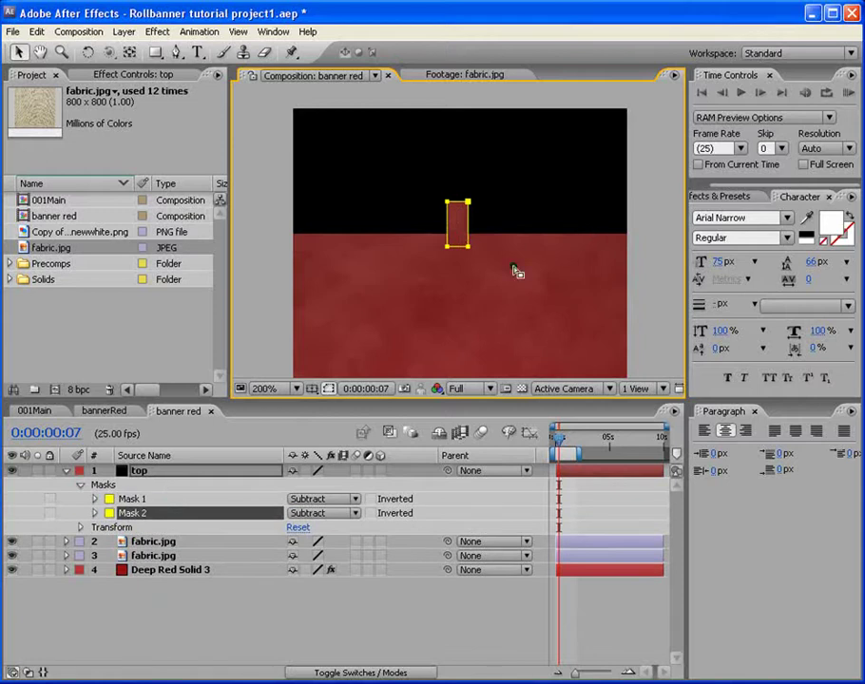
pyautogui.moveTo(466, 236); pyautogui.dragTo(437, 237)
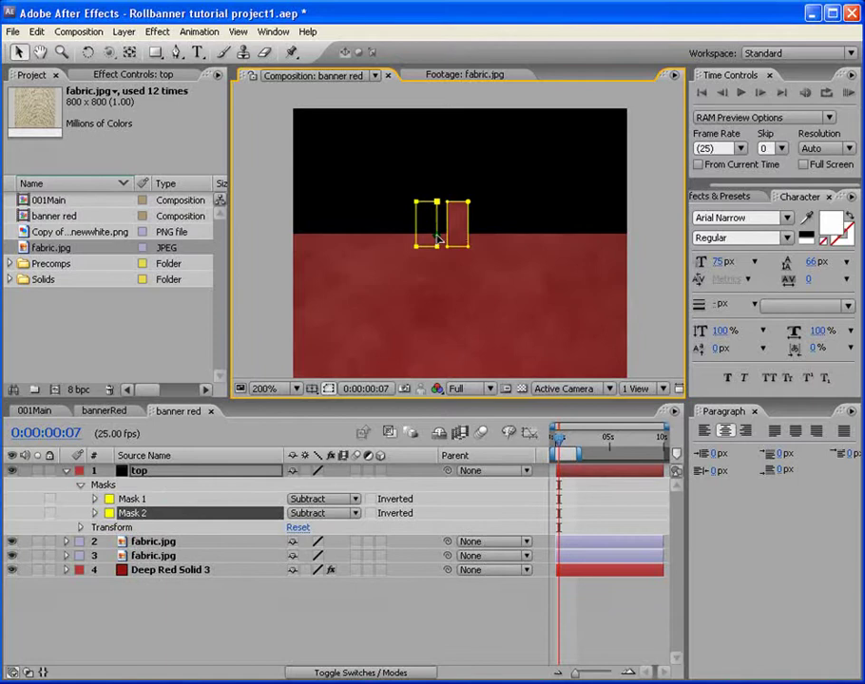
pyautogui.moveTo(437, 237); pyautogui.dragTo(433, 241)
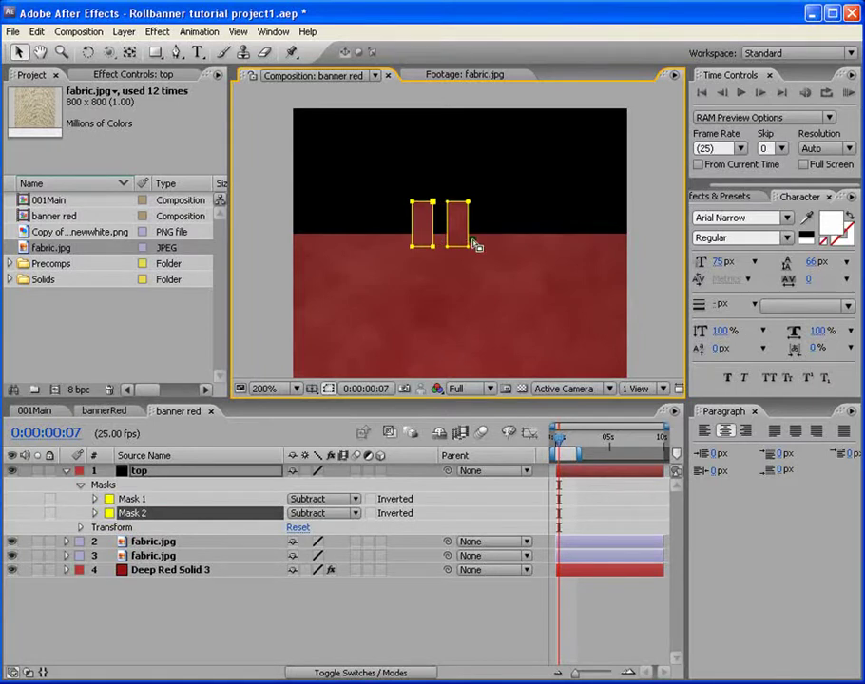
pyautogui.moveTo(485, 263); pyautogui.dragTo(326, 203)
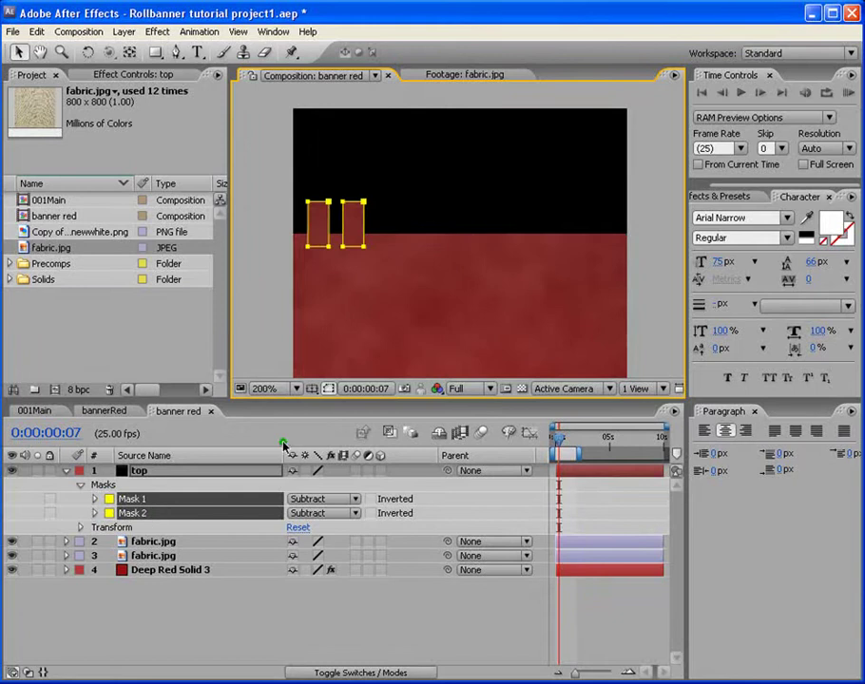
# Duplicate the notch masks in groups and space the copies evenly to form nine notches across the black band.
pyautogui.hotkey('ctrl', 'd')
pyautogui.moveTo(365, 202); pyautogui.dragTo(435, 202)
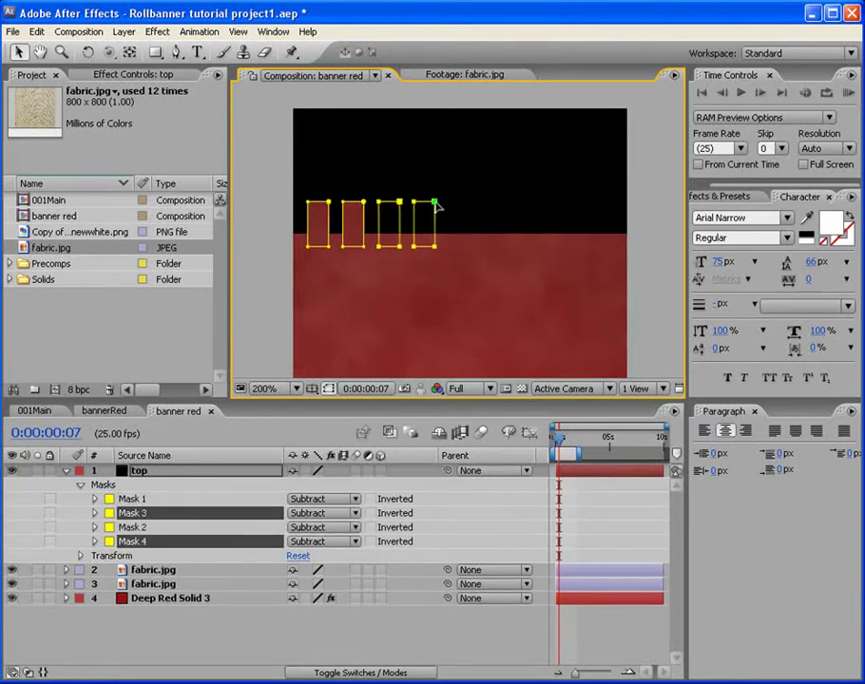
pyautogui.moveTo(456, 276); pyautogui.dragTo(325, 227)
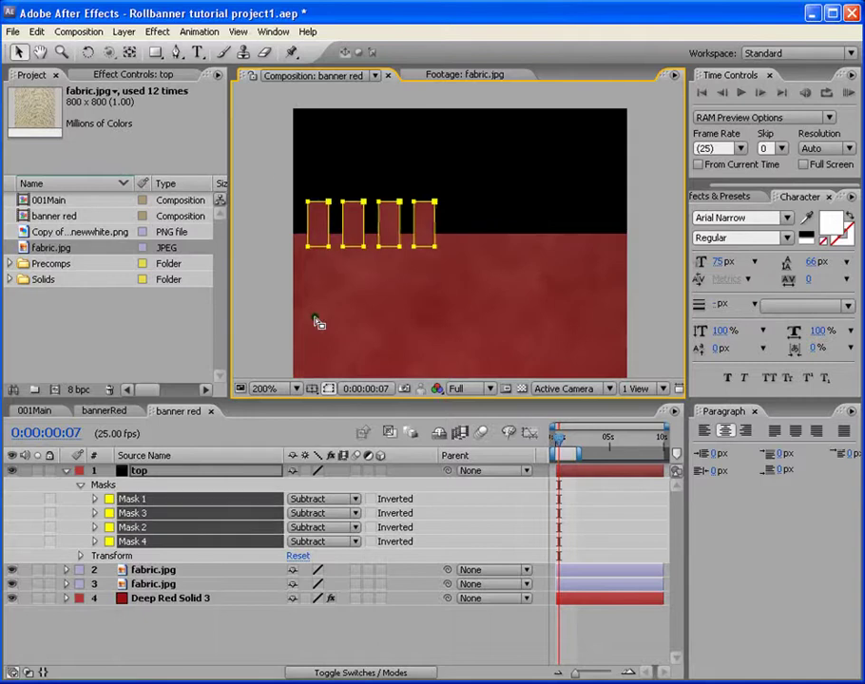
pyautogui.hotkey('ctrl', 'd')
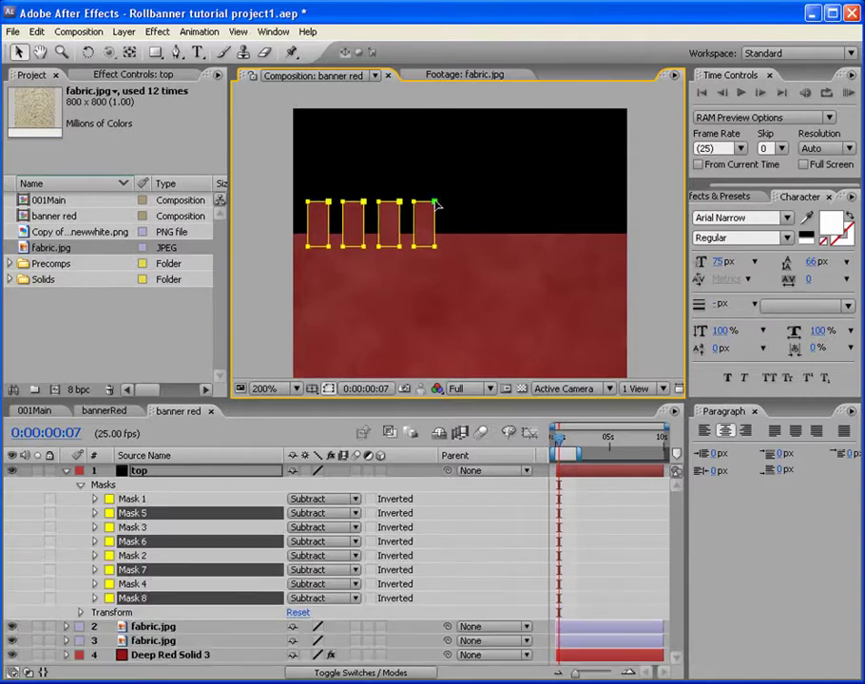
pyautogui.moveTo(438, 199); pyautogui.dragTo(578, 202)
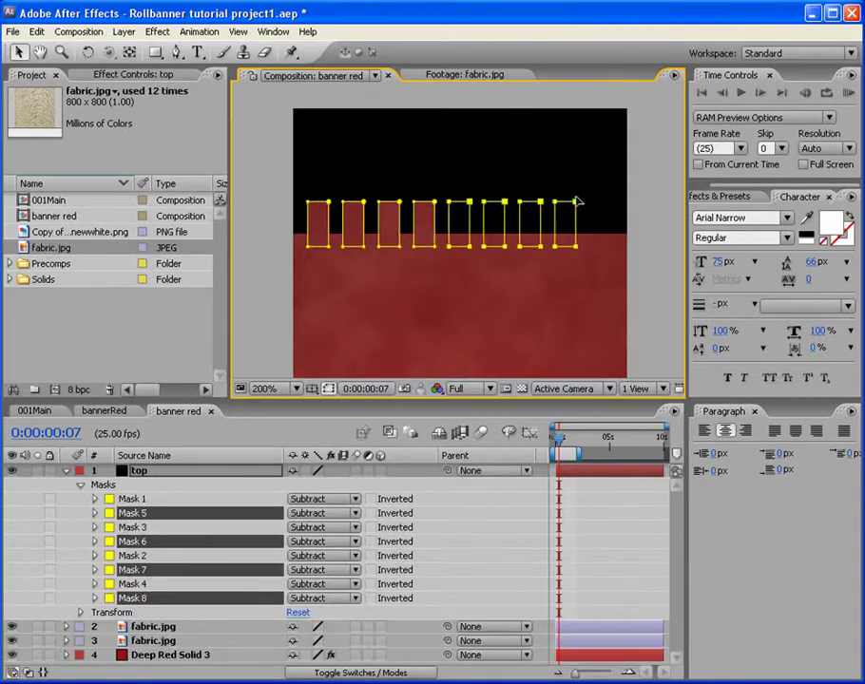
pyautogui.moveTo(596, 269); pyautogui.dragTo(611, 196)
pyautogui.hotkey('ctrl', 'd')
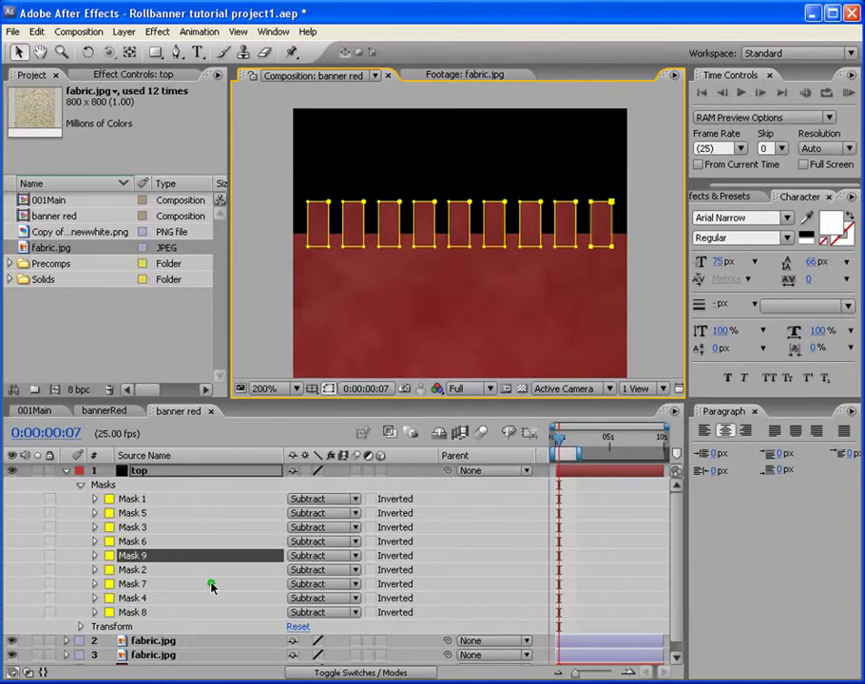
# Collapse the top layer's properties and examine the notched edge of the black band at several magnifications.
pyautogui.click(66, 471)
pyautogui.click(513, 558)
pyautogui.scroll(-1, 524, 235)
pyautogui.press(',')
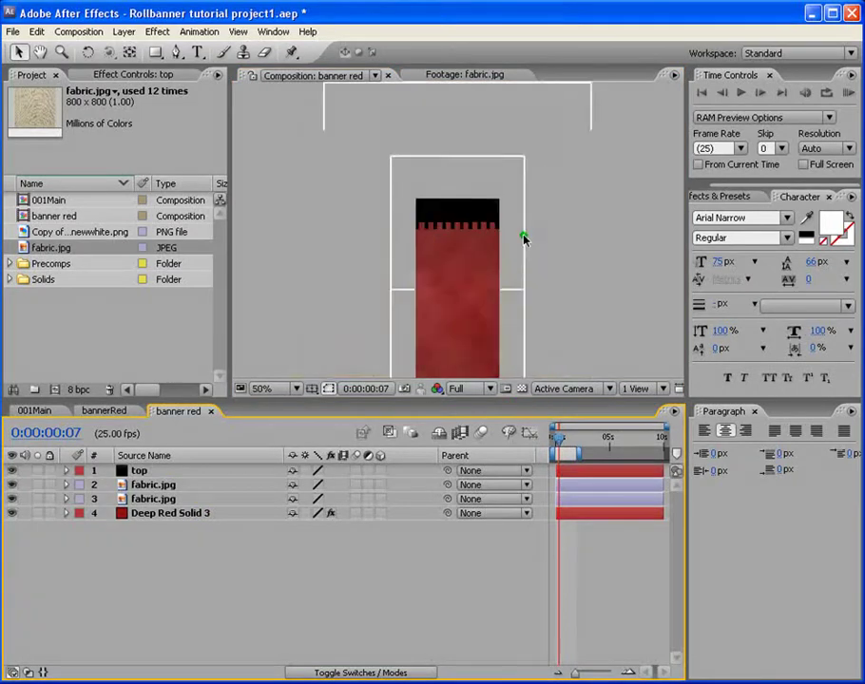
pyautogui.press('.')
pyautogui.press('.')
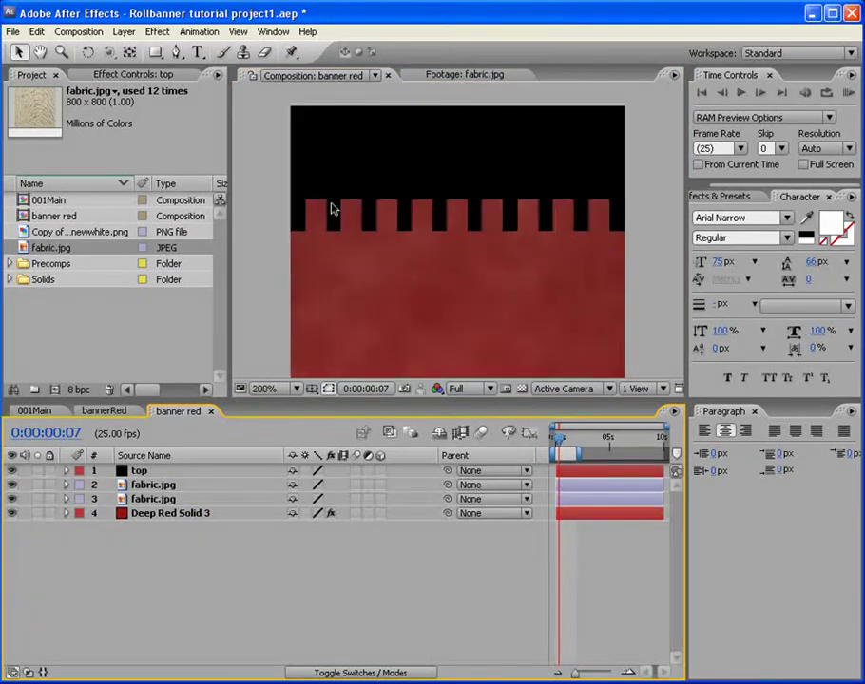
pyautogui.press(',')
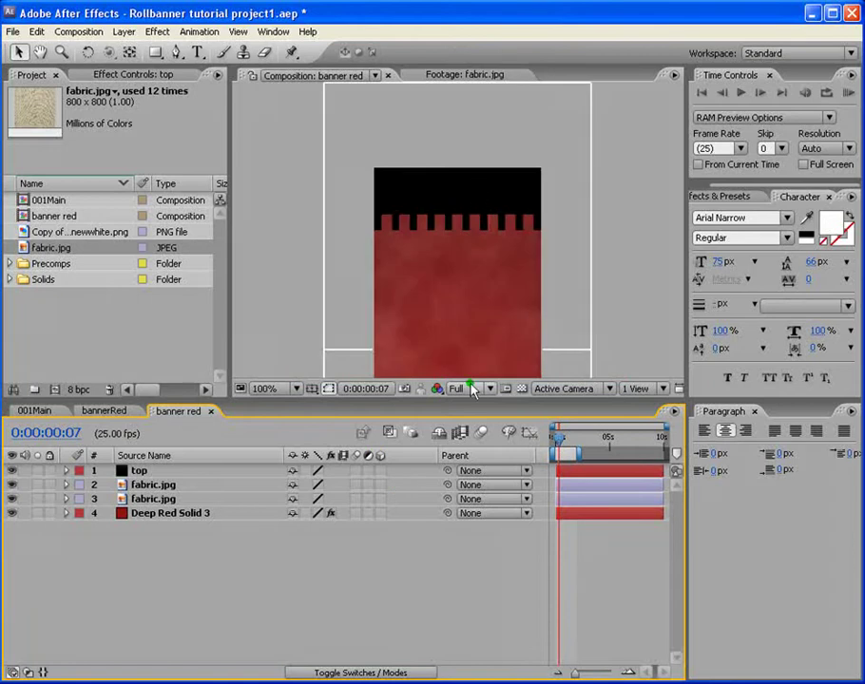
pyautogui.moveTo(442, 245); pyautogui.dragTo(436, 184)
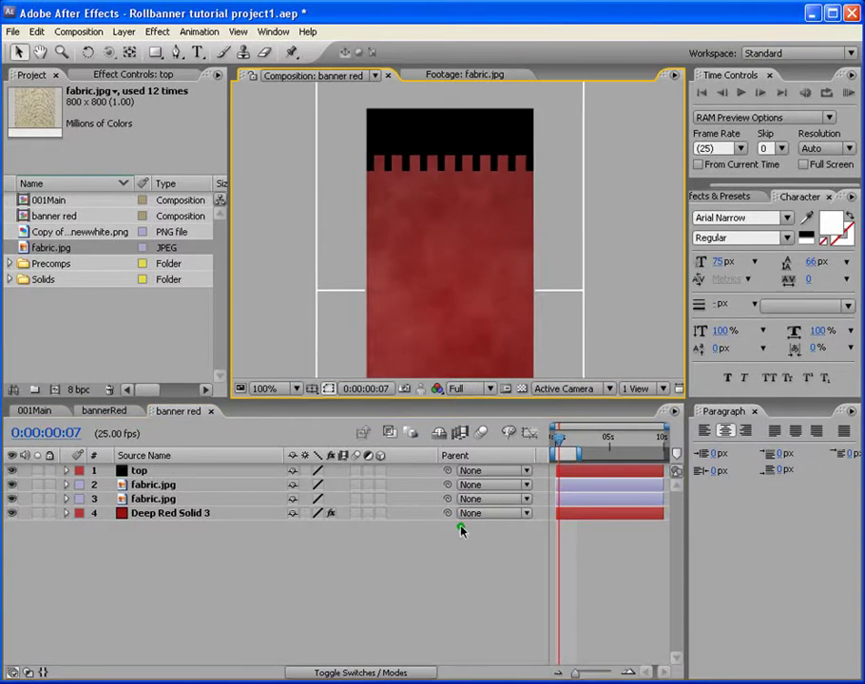
# Search the effects for "bevel" and apply Bevel Alpha to the top layer.
pyautogui.click(566, 471)
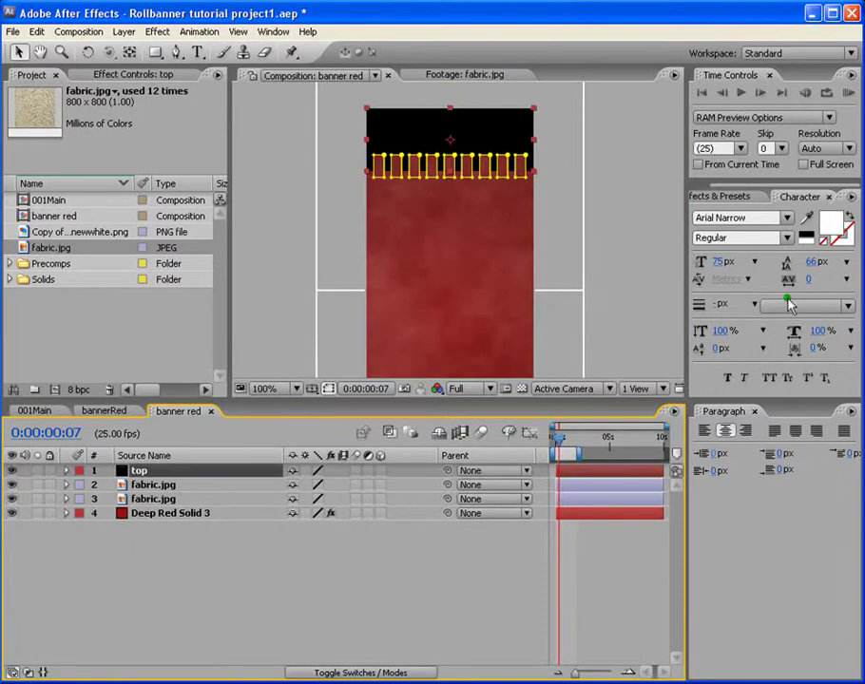
pyautogui.click(734, 196)
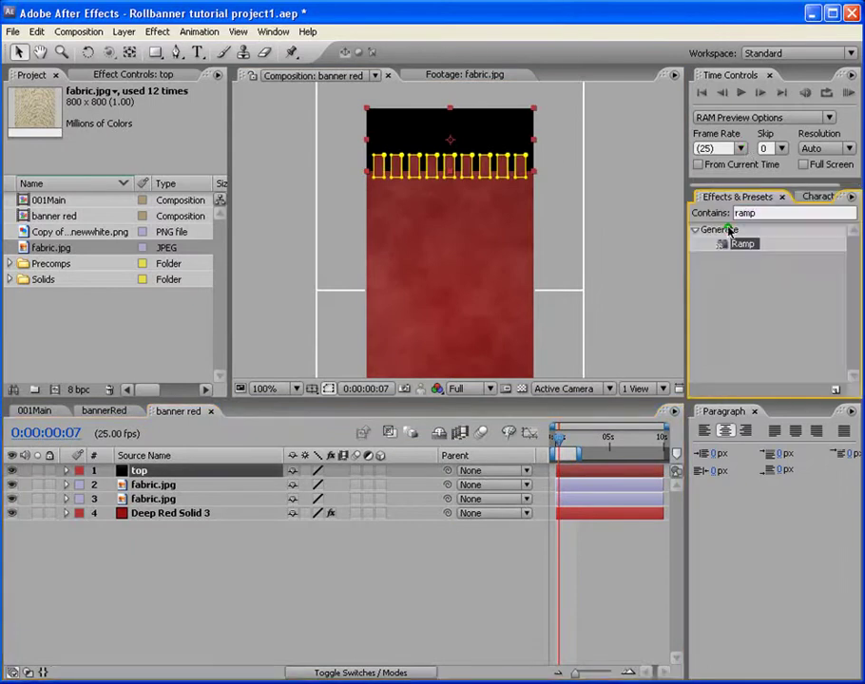
pyautogui.click(784, 213)
pyautogui.write('be')
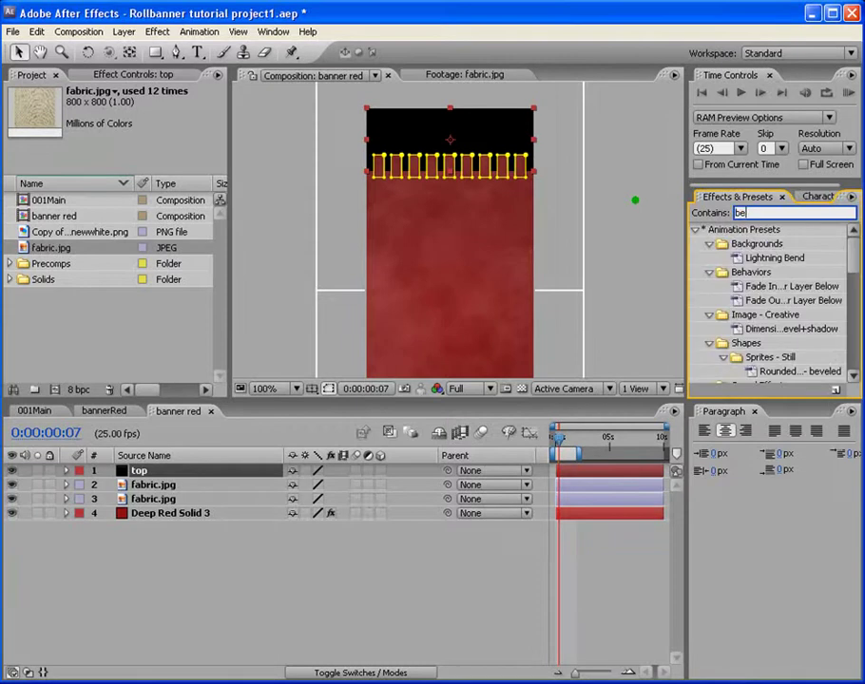
pyautogui.write('vel')
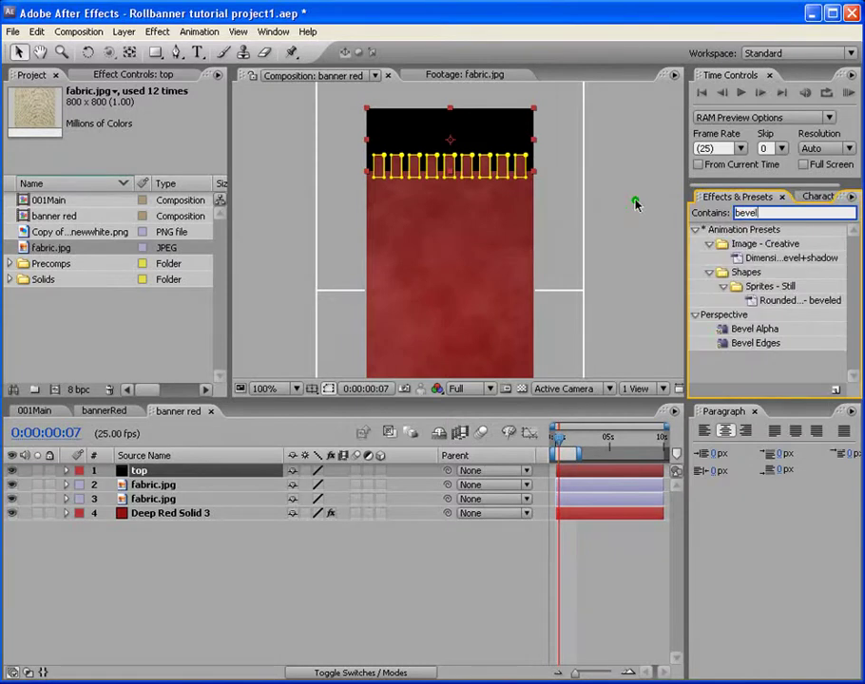
pyautogui.click(752, 330)
pyautogui.moveTo(752, 330); pyautogui.dragTo(591, 471)
pyautogui.click(339, 654)
pyautogui.scroll(1, 376, 236)
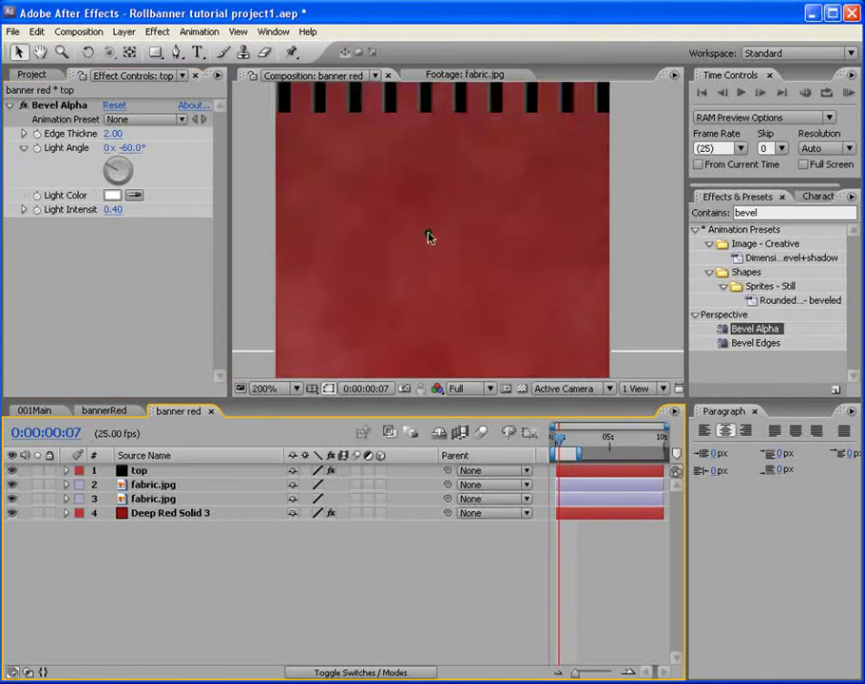
# Set the Bevel Alpha light color on the top layer to dark red 8A1A1A.
pyautogui.scroll(-1, 432, 181)
pyautogui.scroll(2, 475, 214)
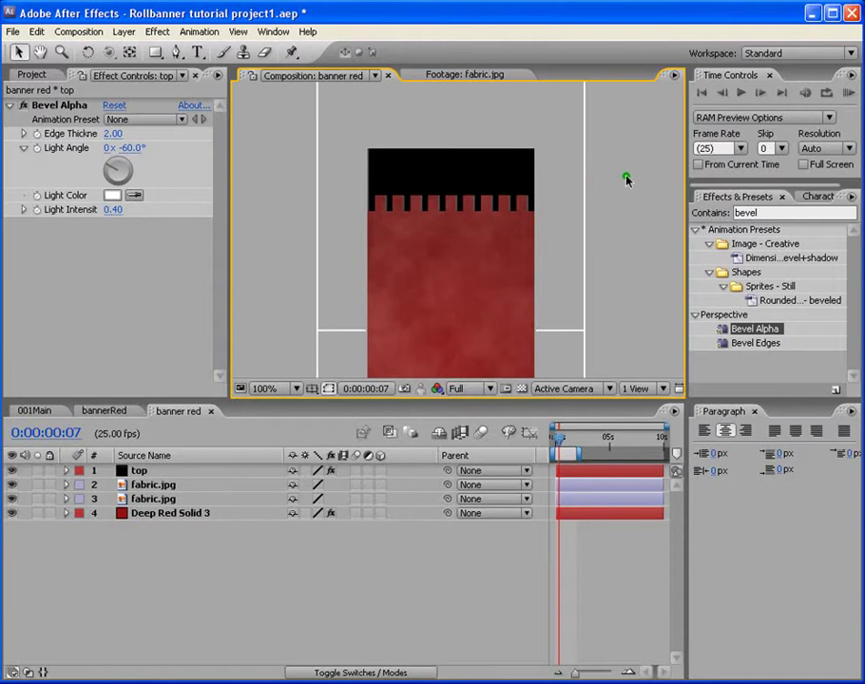
pyautogui.click(112, 195)
pyautogui.click(494, 411)
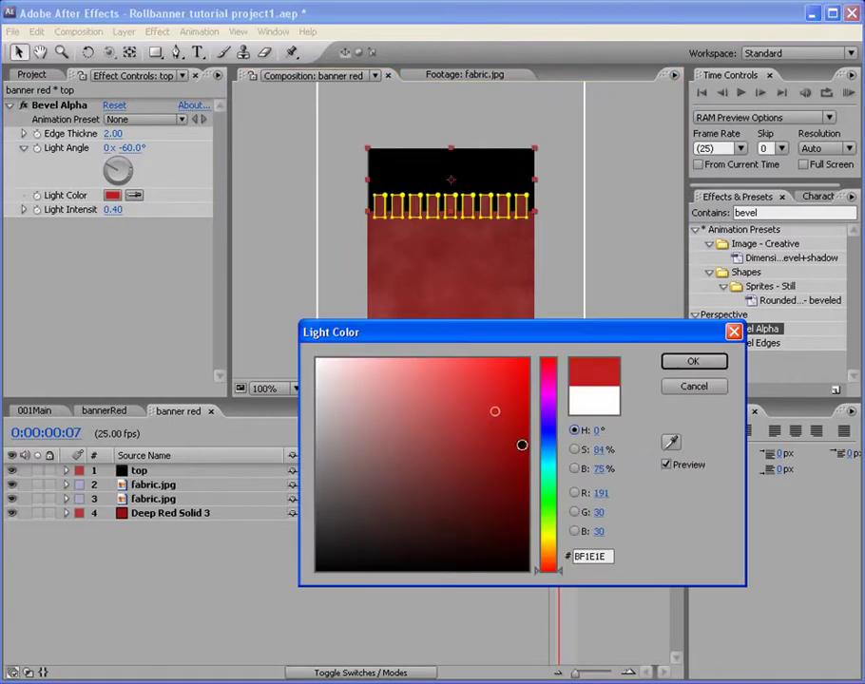
pyautogui.click(489, 455)
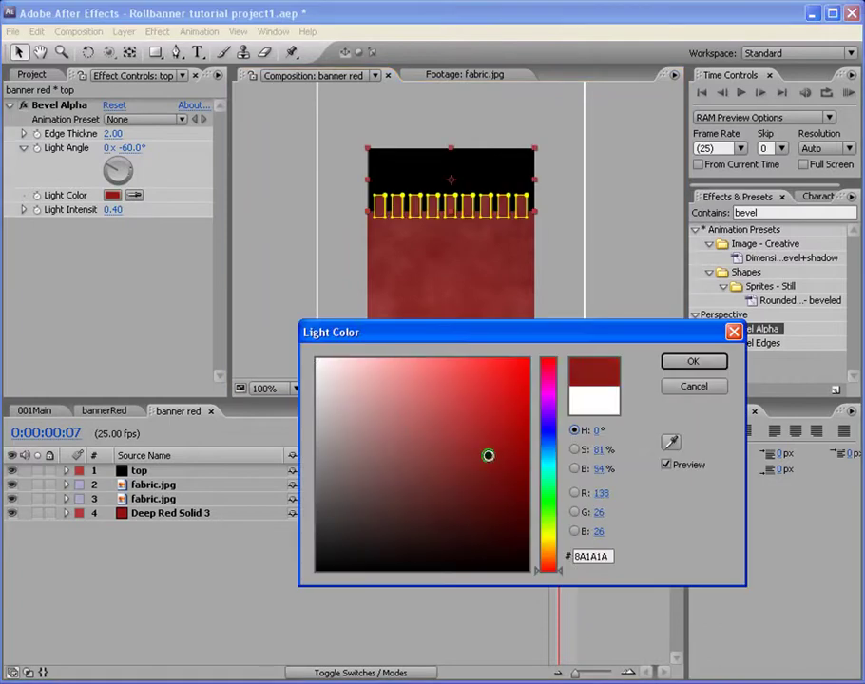
pyautogui.click(692, 362)
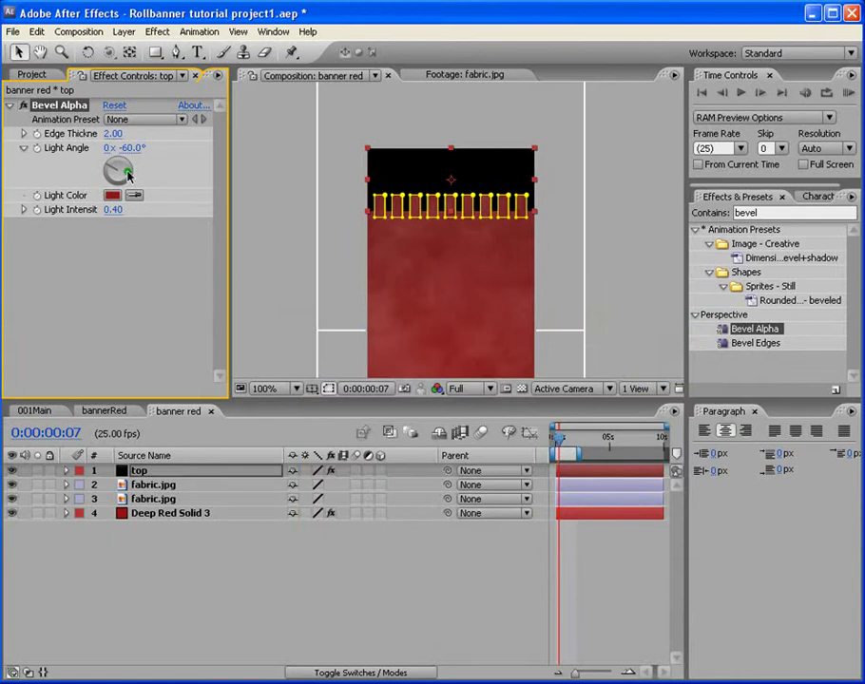
# Set the Bevel Alpha light angle to +81° and raise its light intensity to 1.00.
pyautogui.moveTo(114, 166); pyautogui.dragTo(129, 173)
pyautogui.click(531, 504)
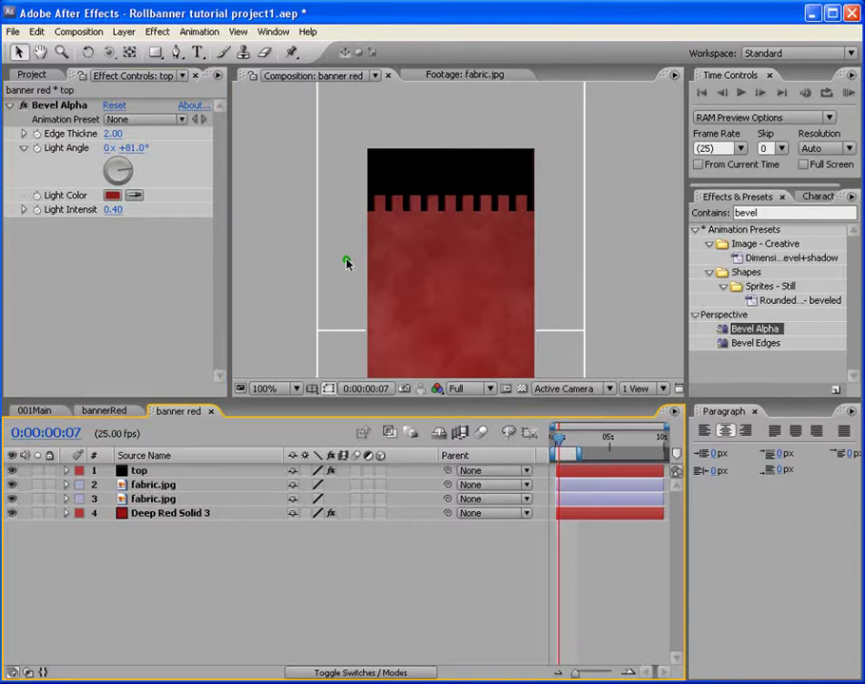
pyautogui.moveTo(113, 210); pyautogui.dragTo(232, 288)
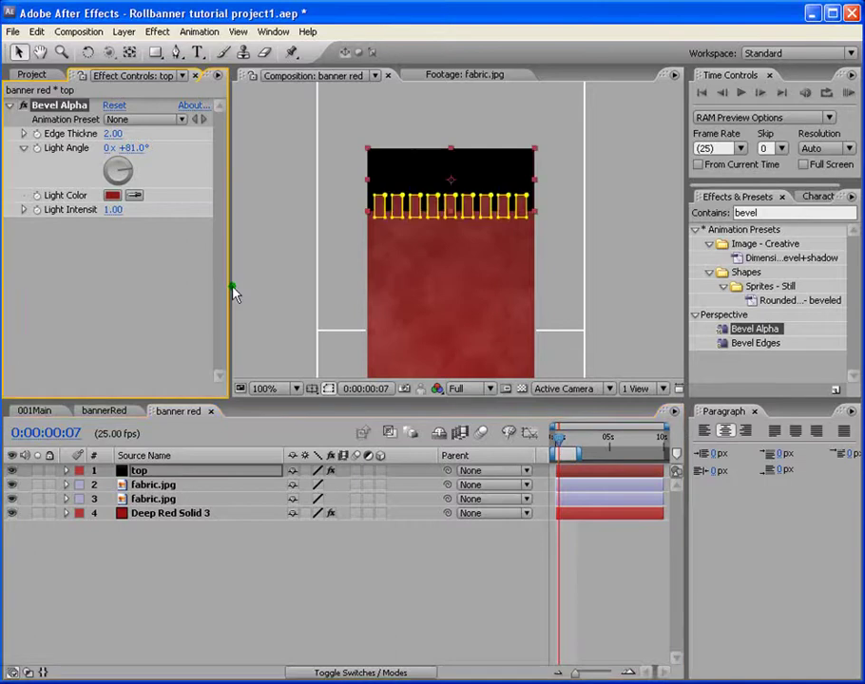
pyautogui.click(428, 553)
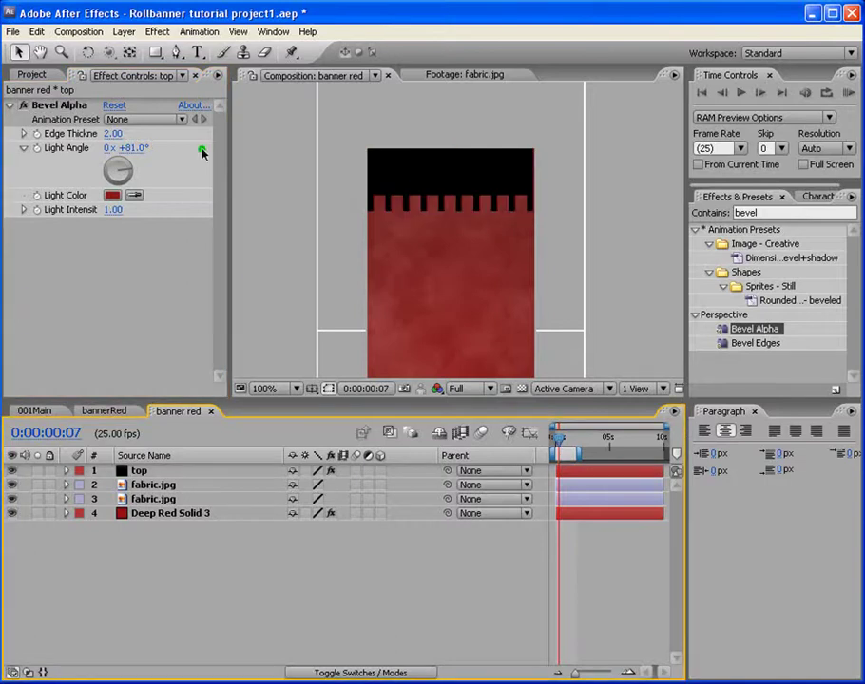
# Set the Bevel Alpha edge thickness to 2.50 after trying 4.90, and inspect the notched edge up close.
pyautogui.moveTo(114, 135); pyautogui.dragTo(133, 128)
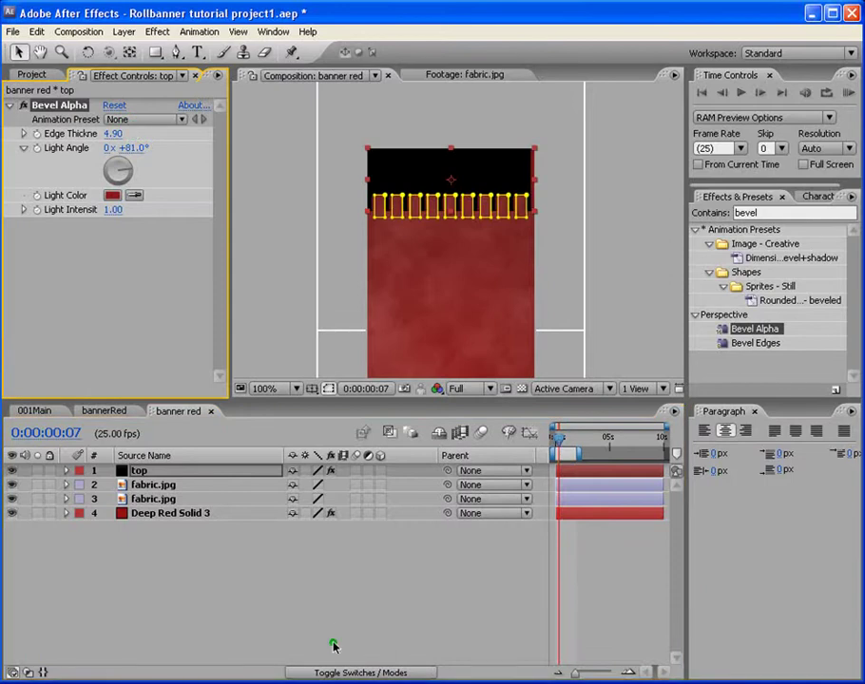
pyautogui.click(358, 616)
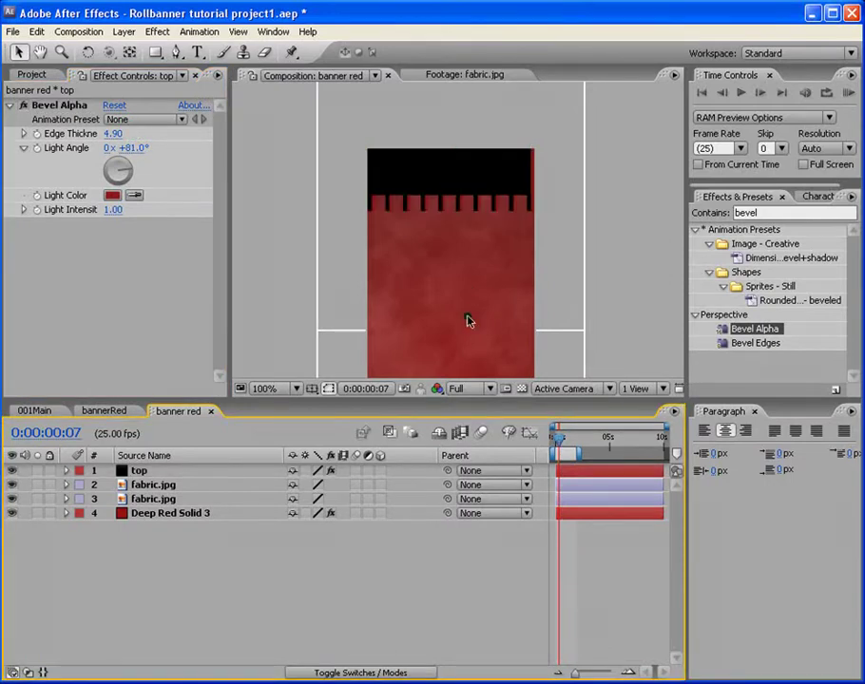
pyautogui.click(112, 134)
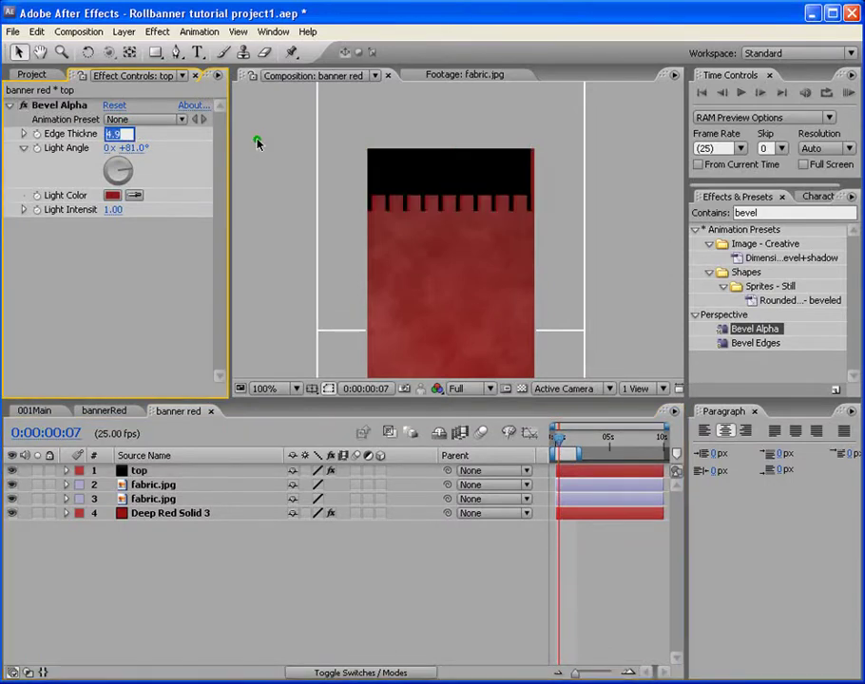
pyautogui.press('Return')
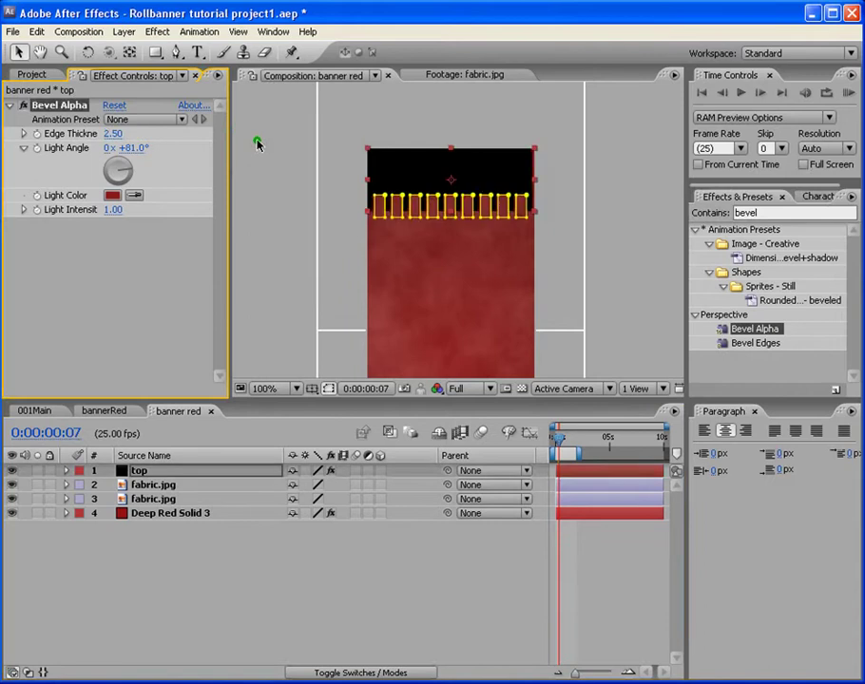
pyautogui.click(457, 544)
pyautogui.scroll(1, 474, 232)
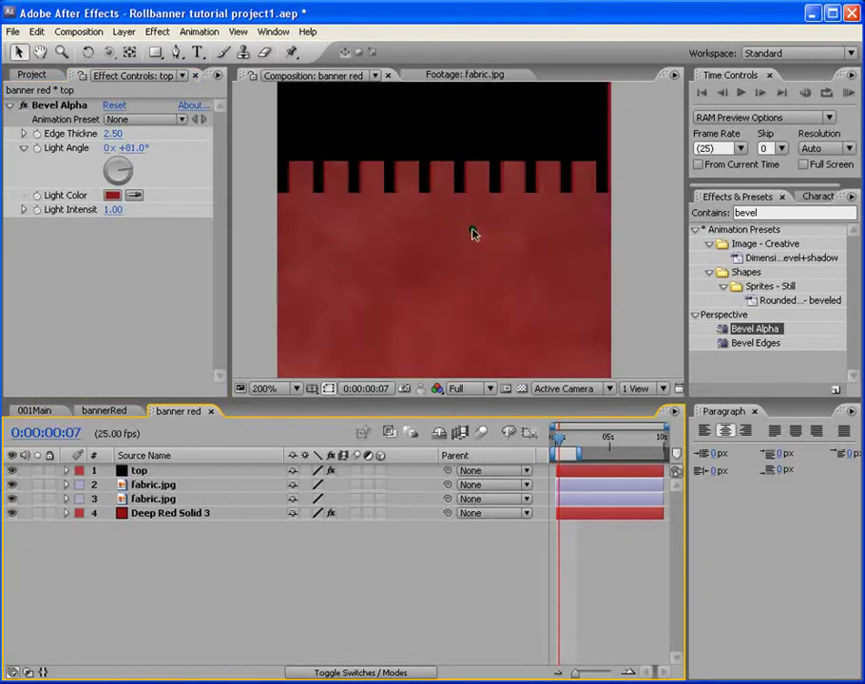
pyautogui.scroll(-2, 520, 170)
pyautogui.scroll(3, 521, 169)
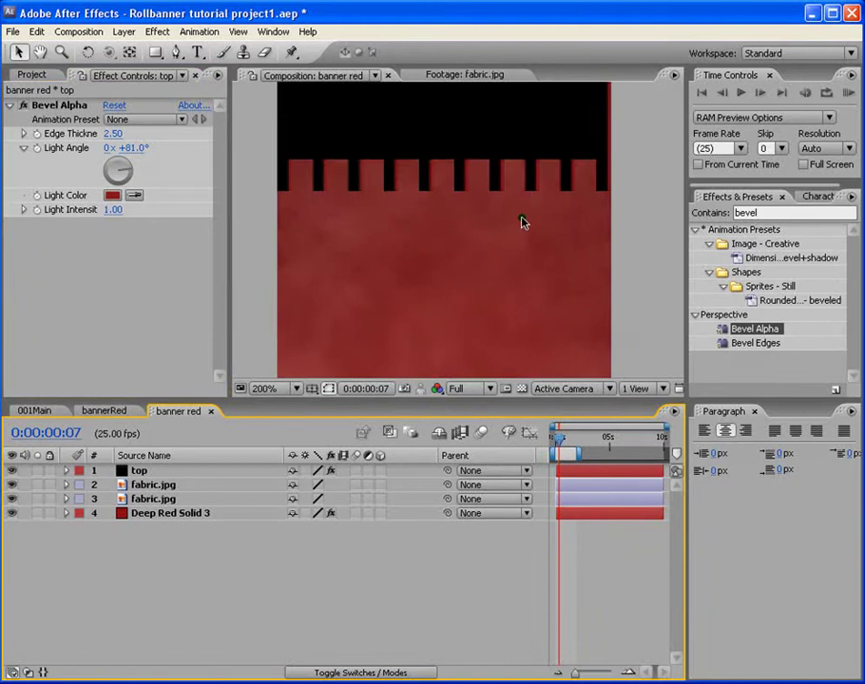
pyautogui.scroll(-1, 521, 223)
# Search the effects for "shado" and apply Drop Shadow to the top layer.
pyautogui.click(681, 200)
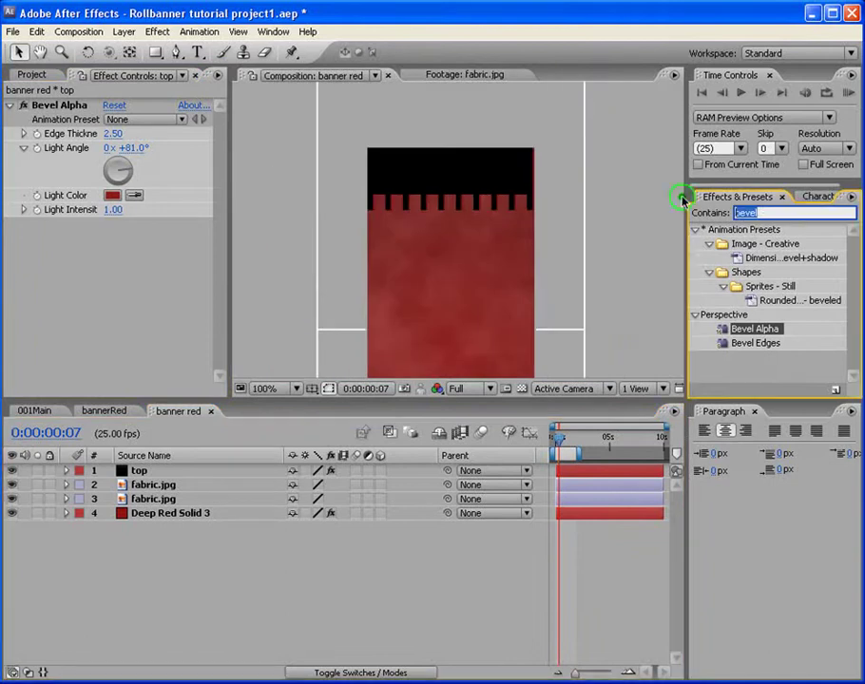
pyautogui.write('shado')
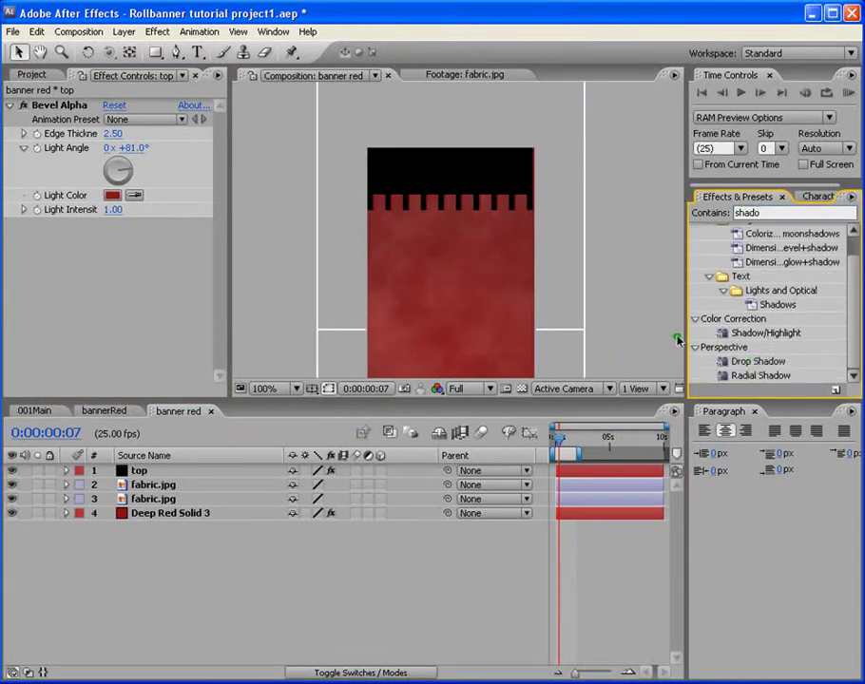
pyautogui.moveTo(753, 362); pyautogui.dragTo(509, 367)
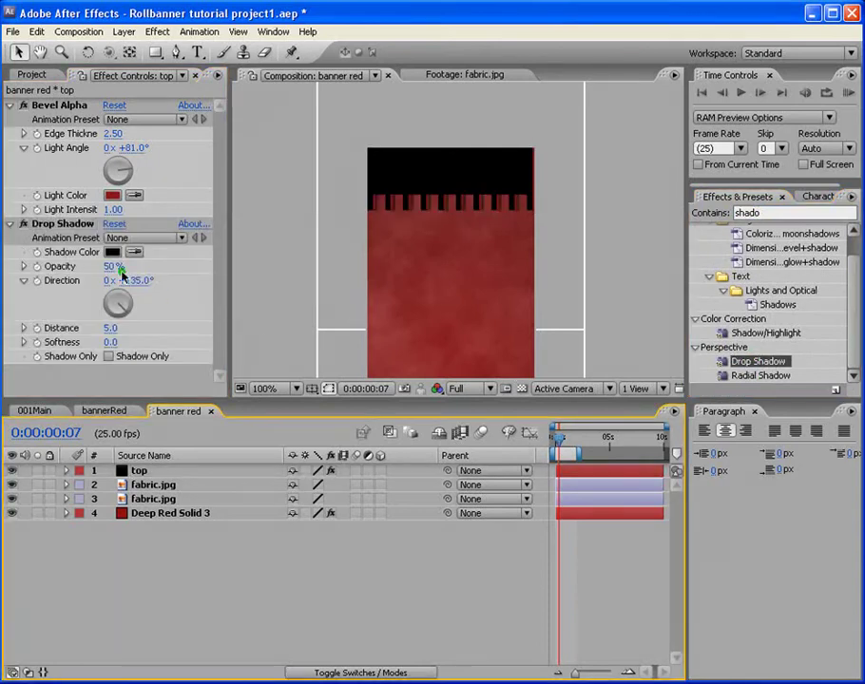
# Set the Drop Shadow distance to 0, softness to 5, opacity to 100% and direction to 0°.
pyautogui.click(110, 328)
pyautogui.write('0')
pyautogui.press('Return')
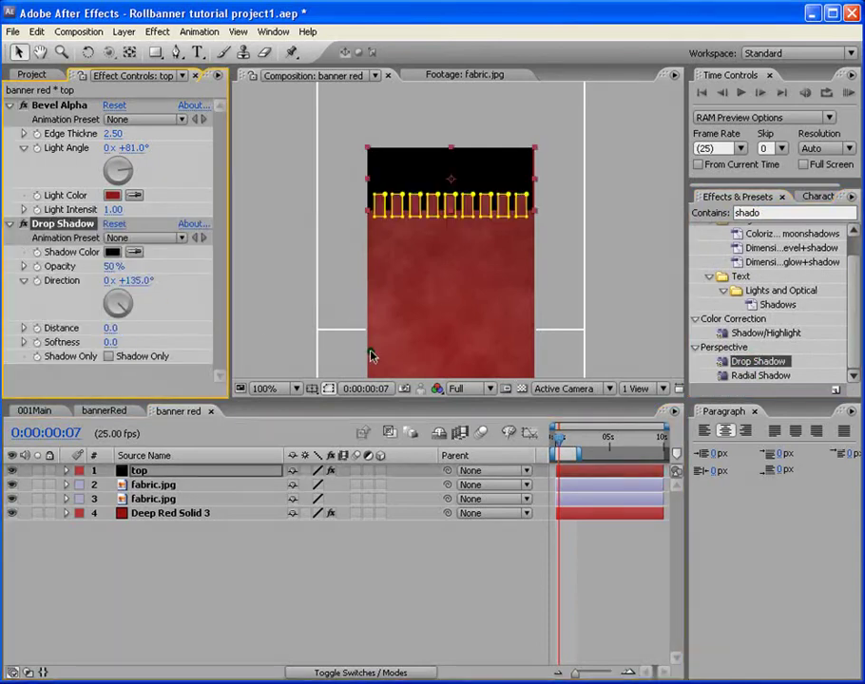
pyautogui.click(111, 343)
pyautogui.write('5')
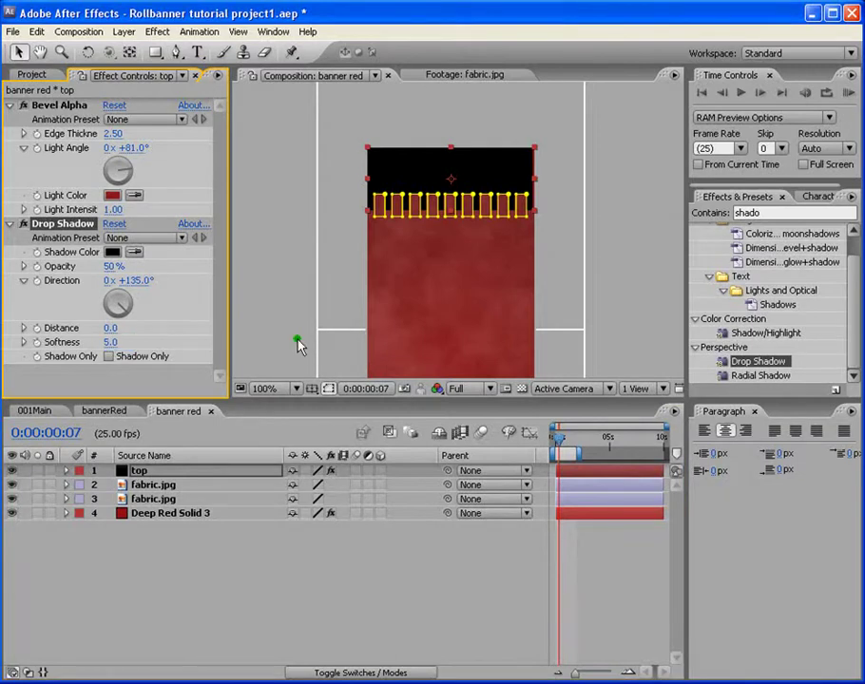
pyautogui.click(308, 547)
pyautogui.moveTo(111, 267); pyautogui.dragTo(181, 276)
pyautogui.click(285, 544)
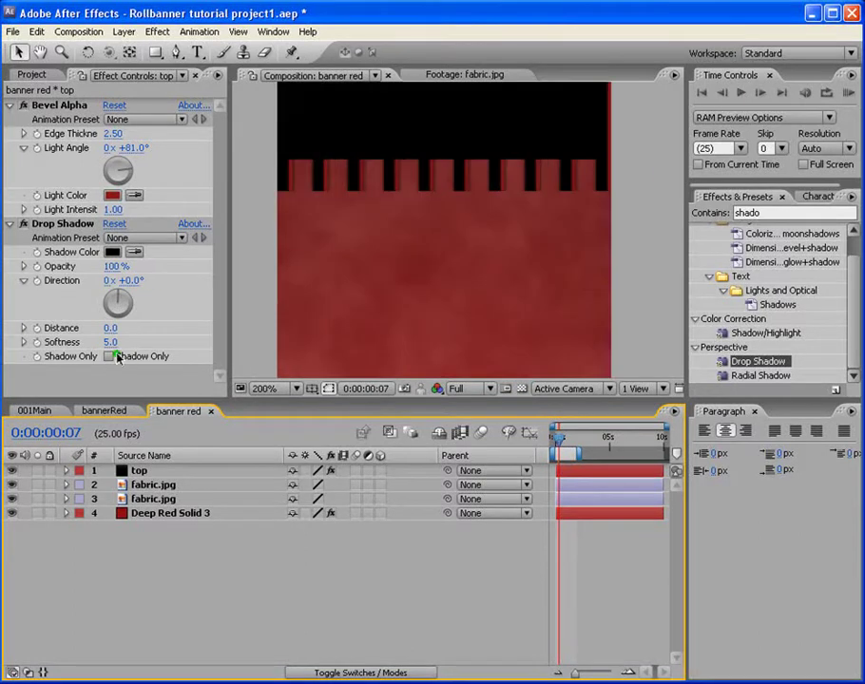
# Set the Drop Shadow distance to 1 and direction to -57°, and view the whole banner.
pyautogui.click(110, 328)
pyautogui.write('1')
pyautogui.press('Return')
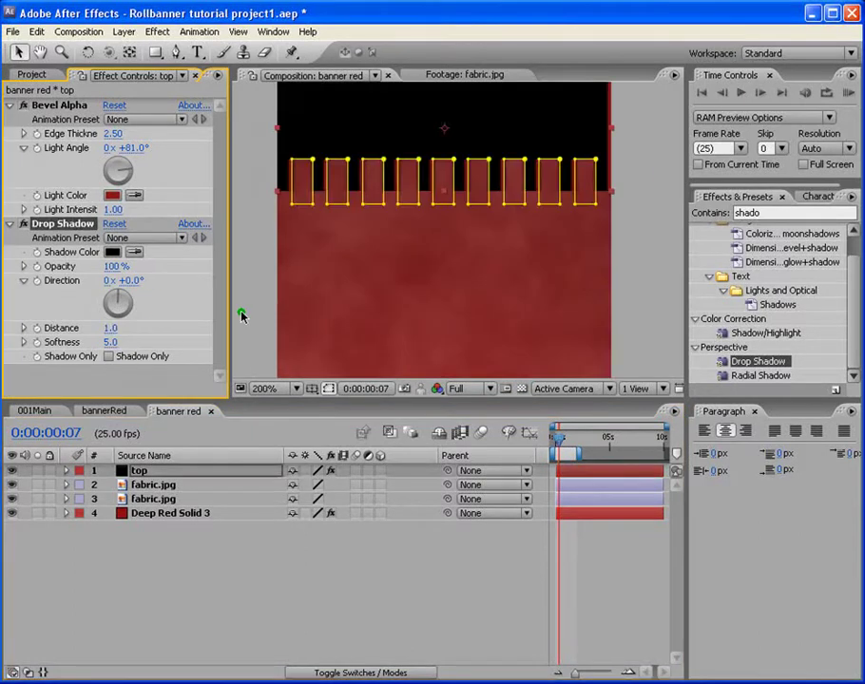
pyautogui.click(126, 302)
pyautogui.click(109, 298)
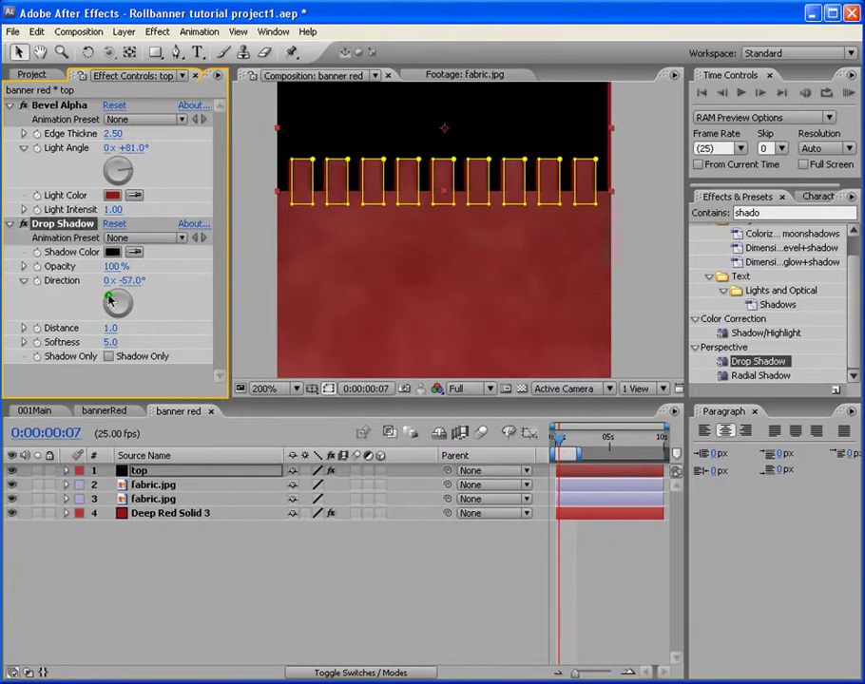
pyautogui.press('F2')
pyautogui.scroll(-1, 503, 239)
pyautogui.press('space')
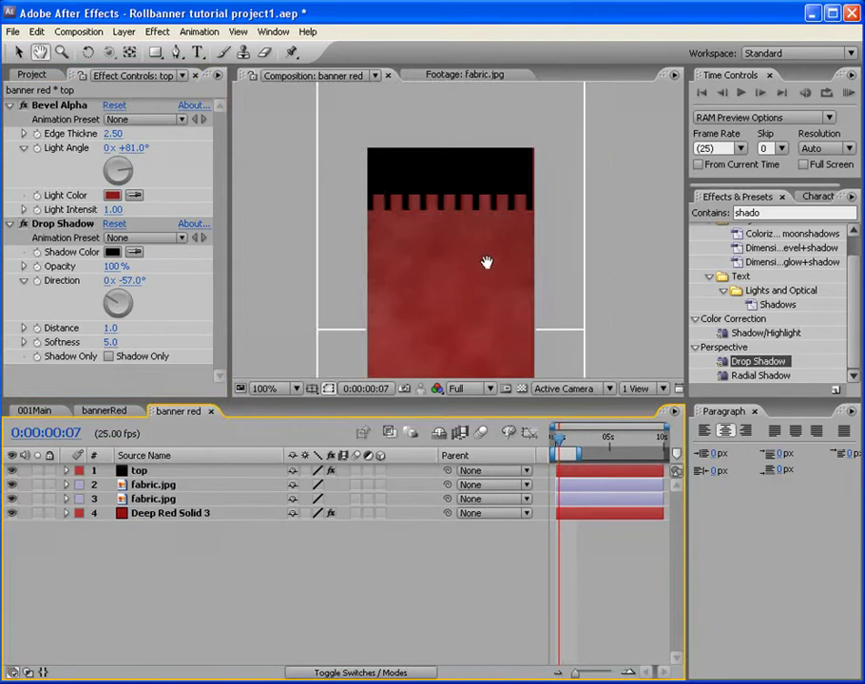
pyautogui.moveTo(487, 262); pyautogui.dragTo(497, 161)
pyautogui.scroll(-1, 496, 160)
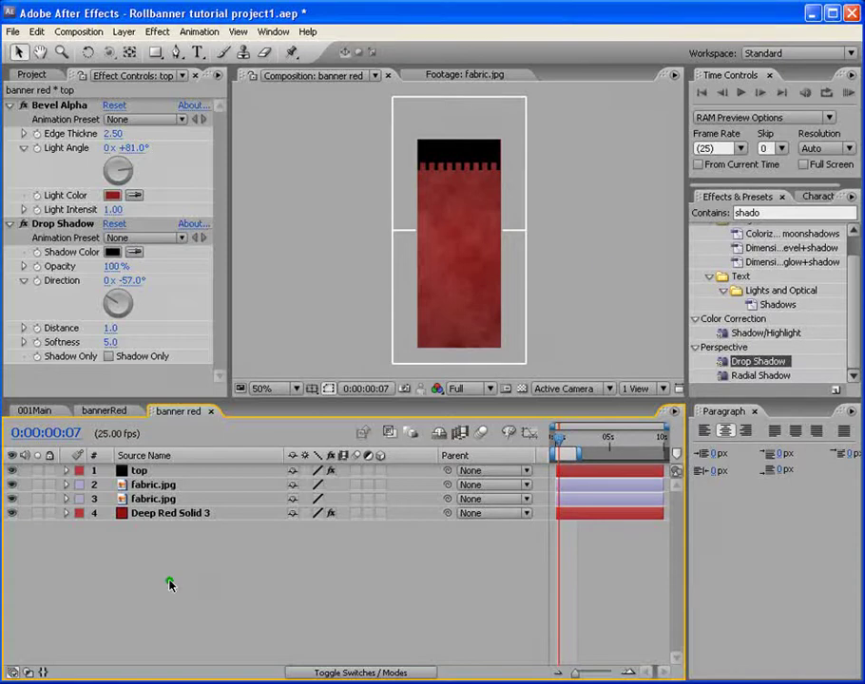
# Create a text layer reading "SUMMER SALE", with each word on its own line.
pyautogui.hotkey('ctrl', 'alt', 'shift', 't')
pyautogui.write('SUMMER')
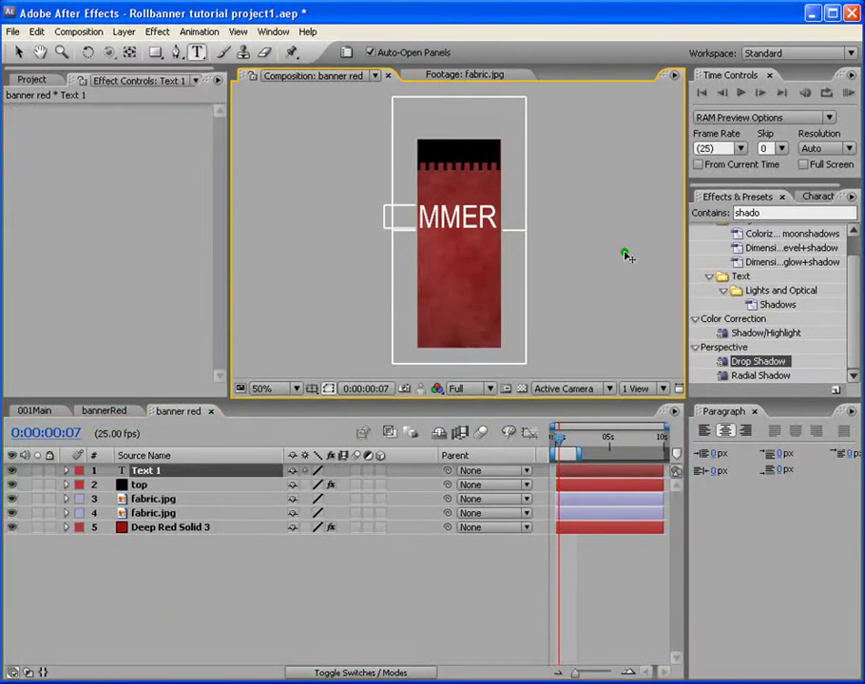
pyautogui.press('Return')
pyautogui.write('SLA')
pyautogui.press('BackSpace')
pyautogui.press('BackSpace')
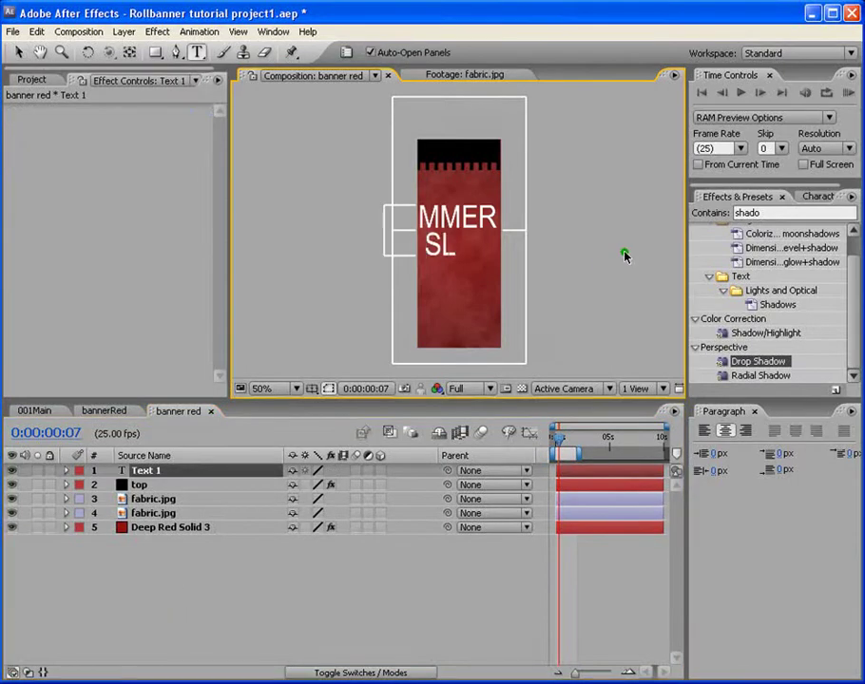
pyautogui.write('ALE')
pyautogui.press('Escape')
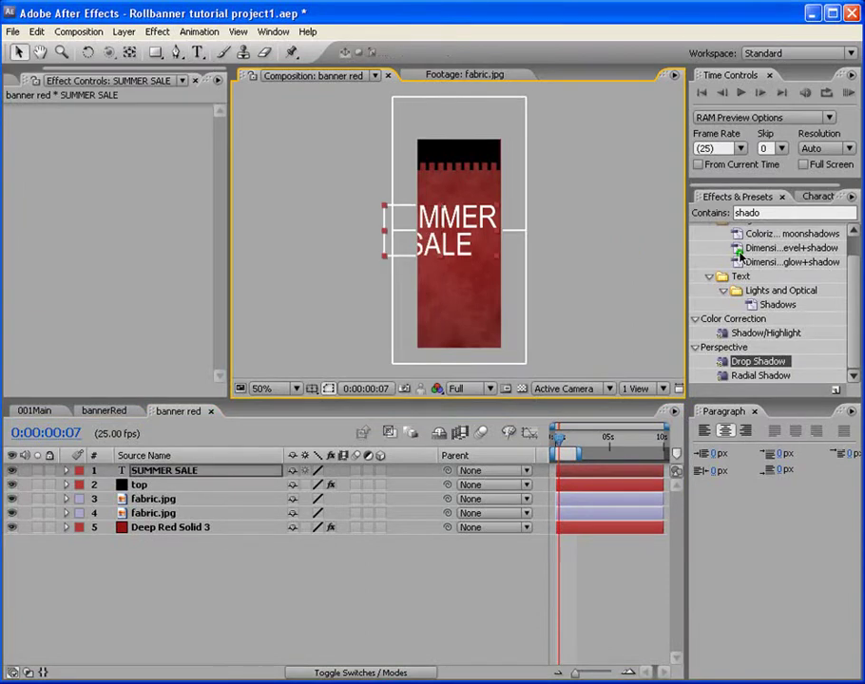
# Move the SUMMER SALE text to the middle of the banner and set its font size to 50 px.
pyautogui.click(801, 196)
pyautogui.moveTo(461, 232); pyautogui.dragTo(490, 230)
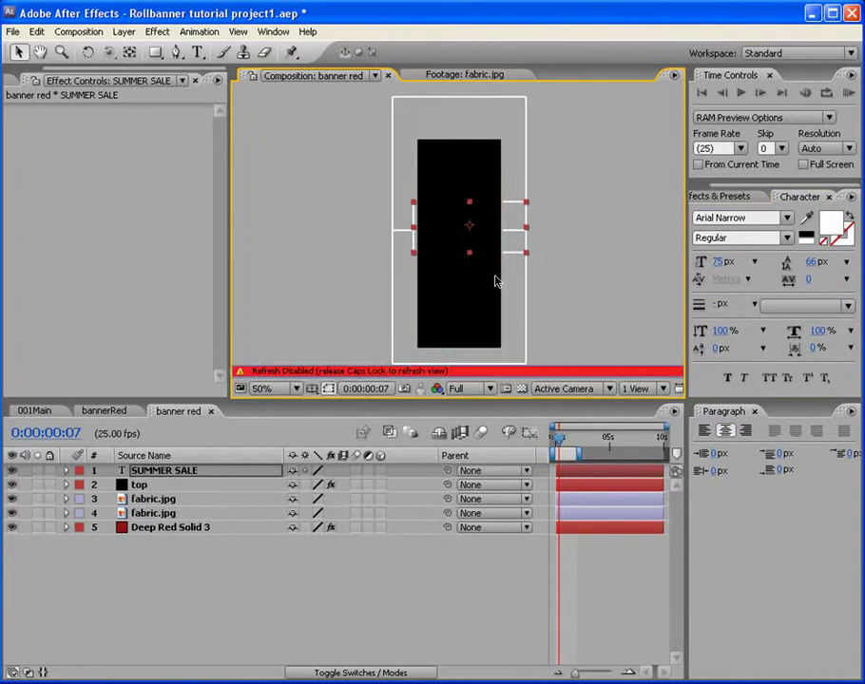
pyautogui.press('capslock')
pyautogui.moveTo(720, 261); pyautogui.dragTo(706, 262)
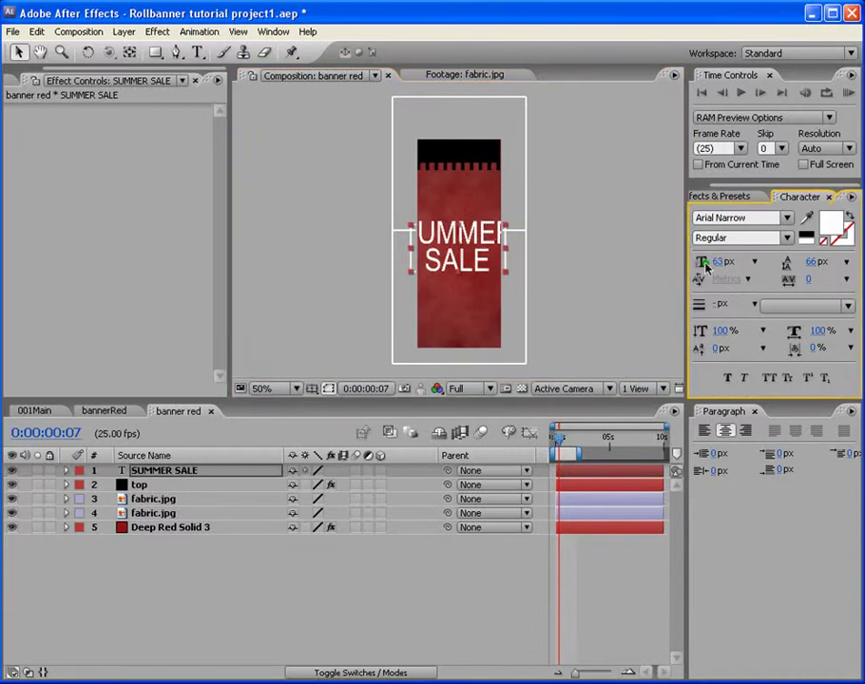
pyautogui.scroll(1, 507, 260)
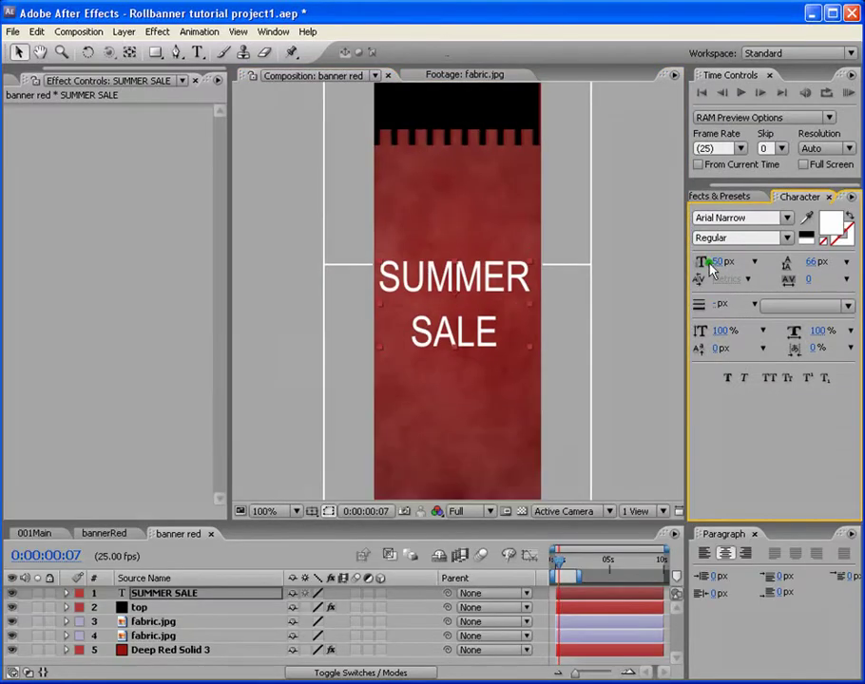
# Change the font of the word SUMMER to Arial Black.
pyautogui.click(197, 53)
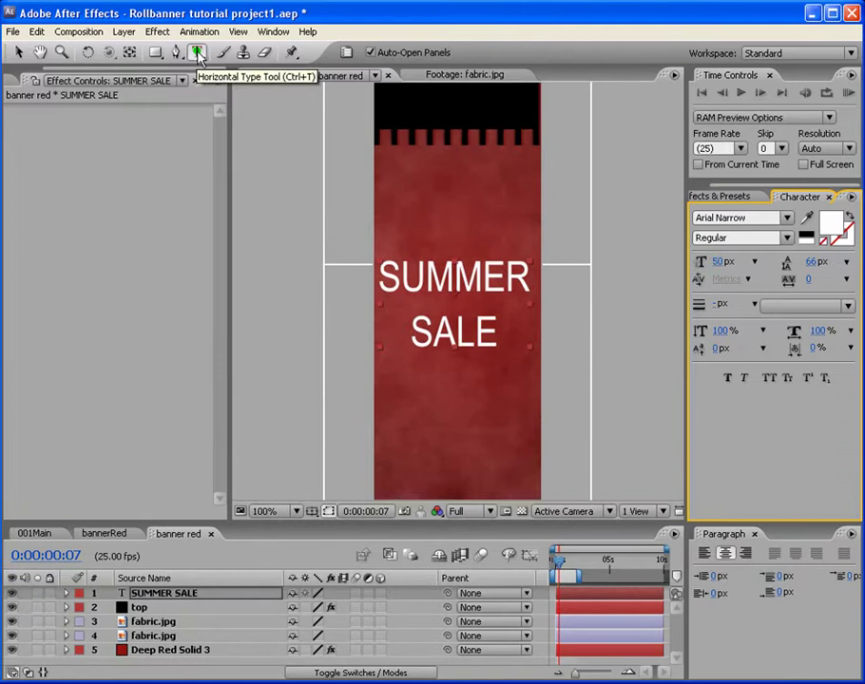
pyautogui.moveTo(528, 276); pyautogui.dragTo(388, 277)
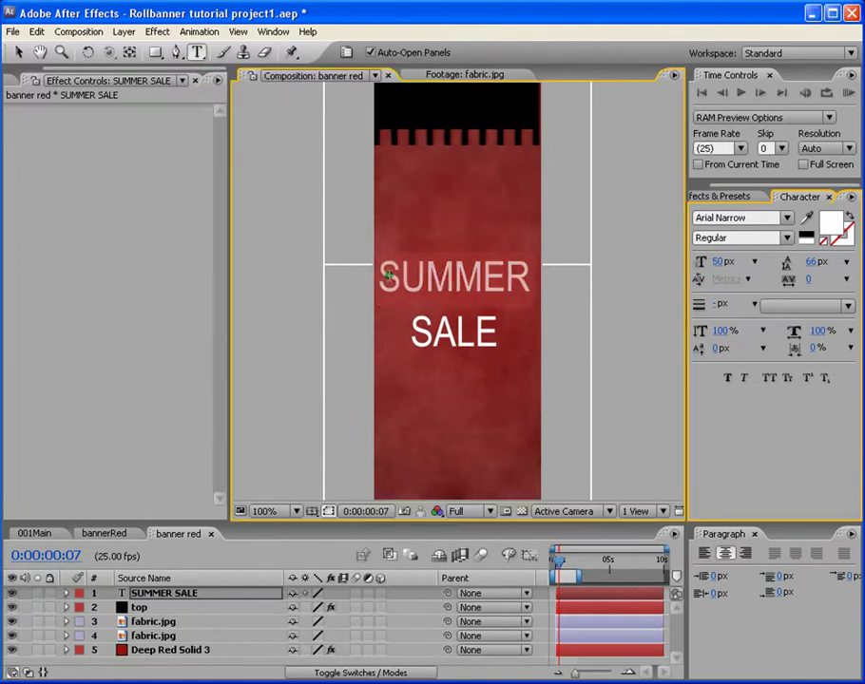
pyautogui.click(740, 219)
pyautogui.press('Up')
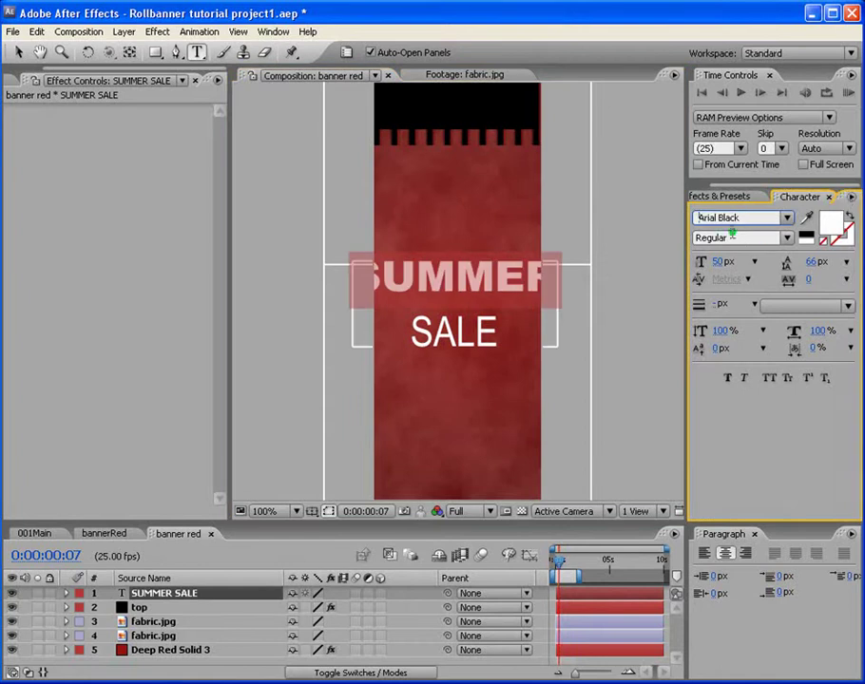
# Reduce the font size of the word SUMMER to 33 px so it fits the banner's width.
pyautogui.click(393, 329)
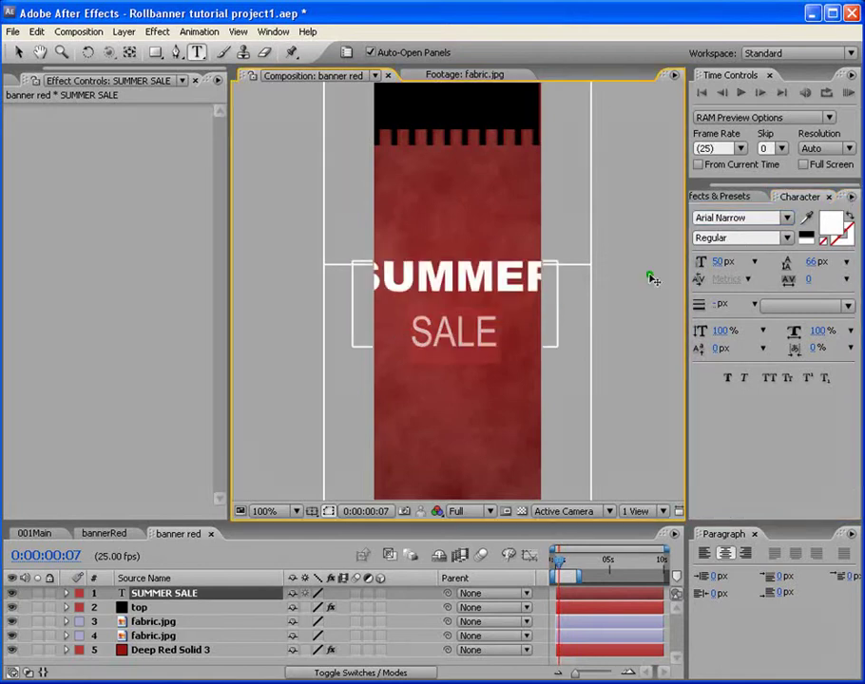
pyautogui.doubleClick(594, 297)
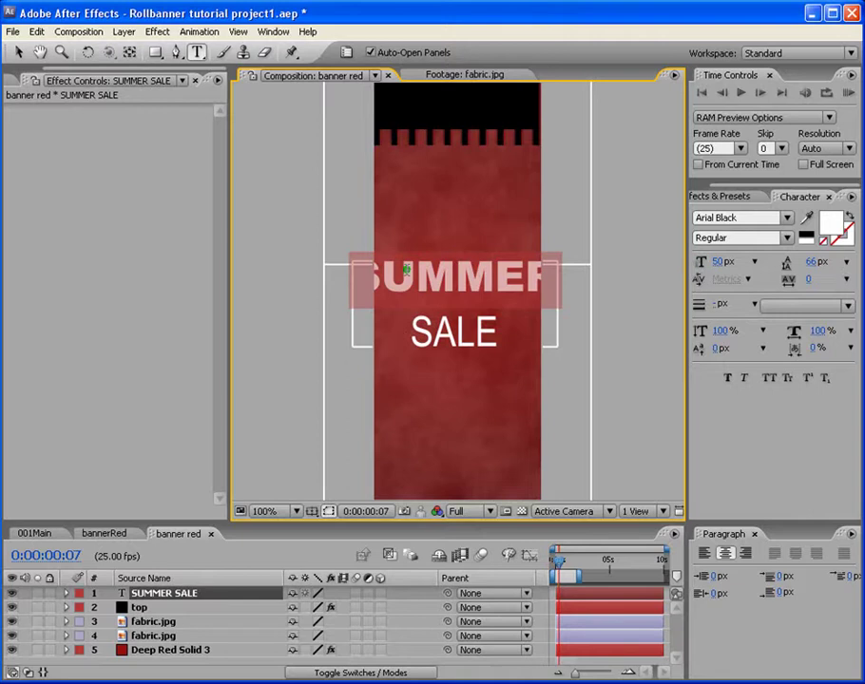
pyautogui.moveTo(721, 261); pyautogui.dragTo(708, 262)
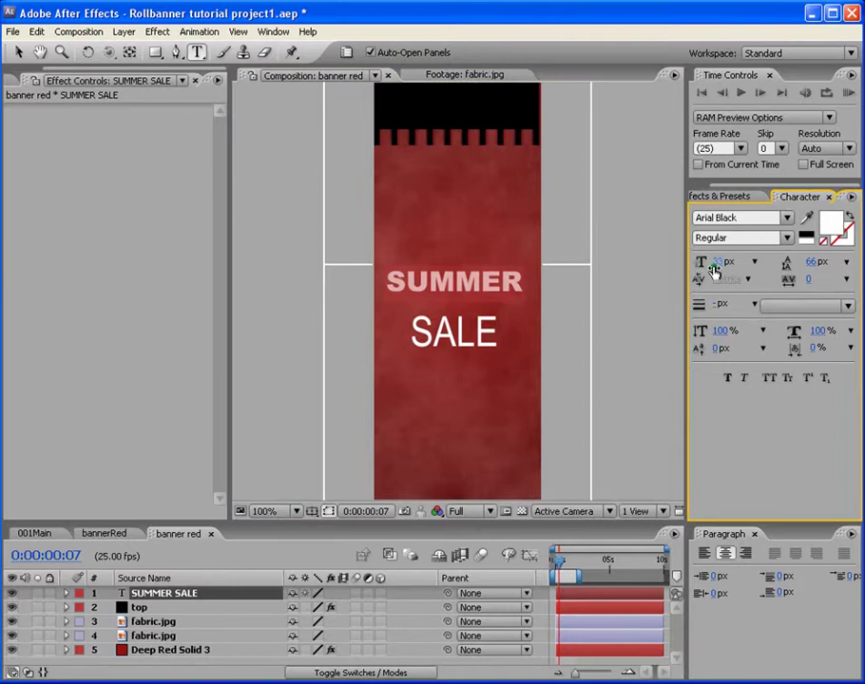
# Increase the font size of the word SALE to 74 px.
pyautogui.moveTo(502, 334); pyautogui.dragTo(416, 329)
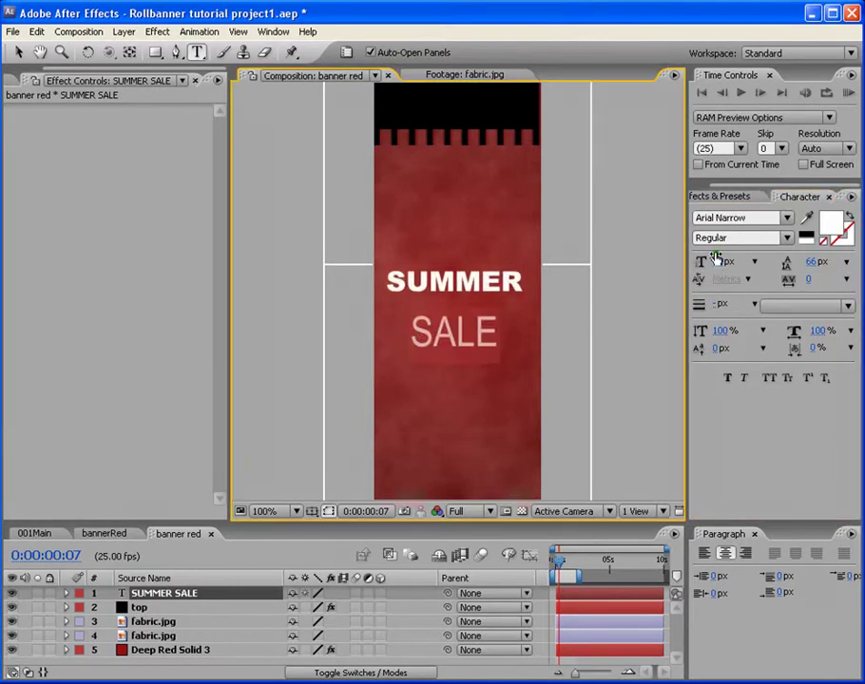
pyautogui.moveTo(720, 258); pyautogui.dragTo(730, 256)
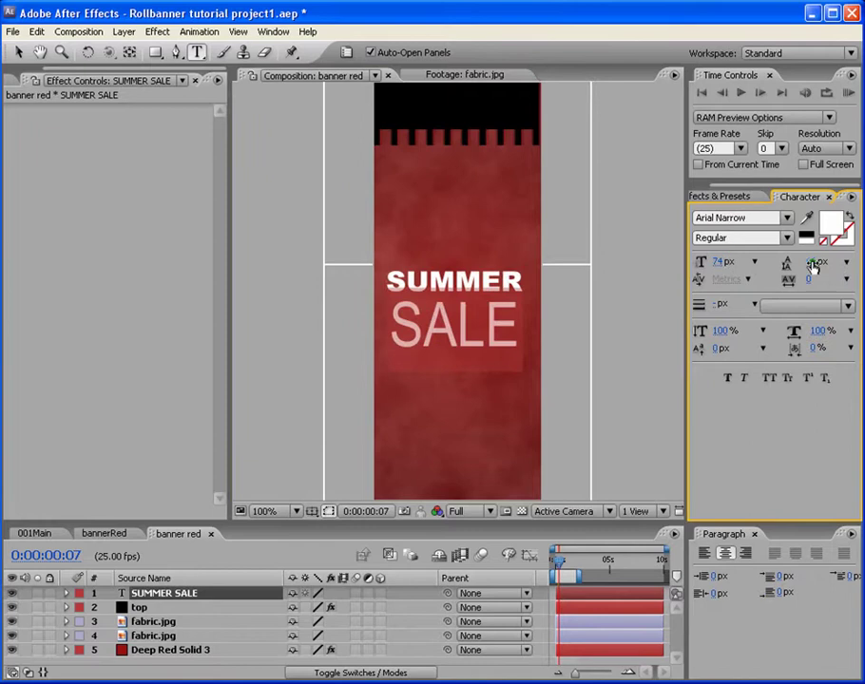
pyautogui.click(618, 315)
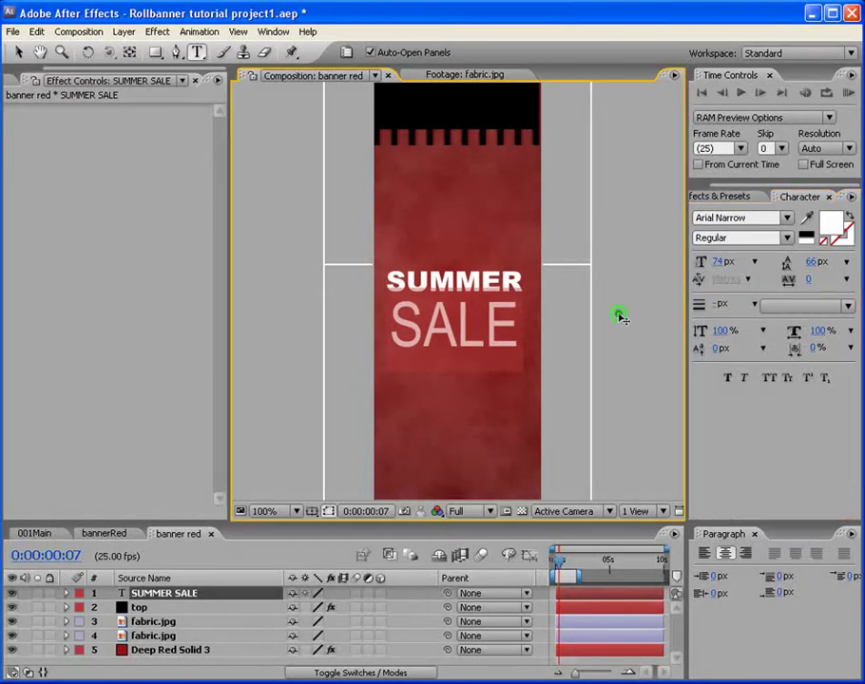
pyautogui.click(16, 52)
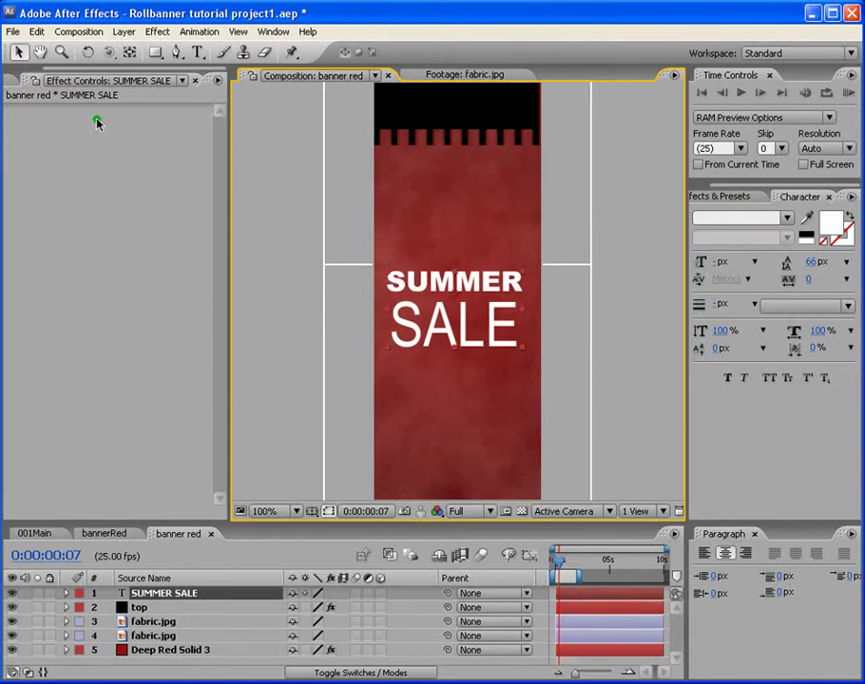
# Tighten the leading of the SUMMER SALE text to 62 px and enlarge SALE slightly to match SUMMER's width.
pyautogui.moveTo(812, 266); pyautogui.dragTo(807, 265)
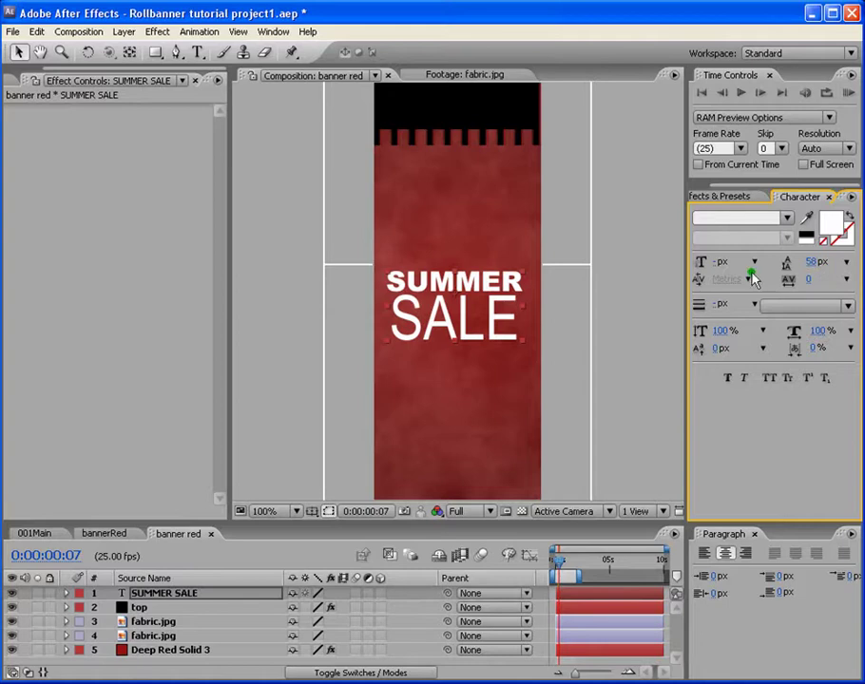
pyautogui.click(196, 52)
pyautogui.click(425, 323)
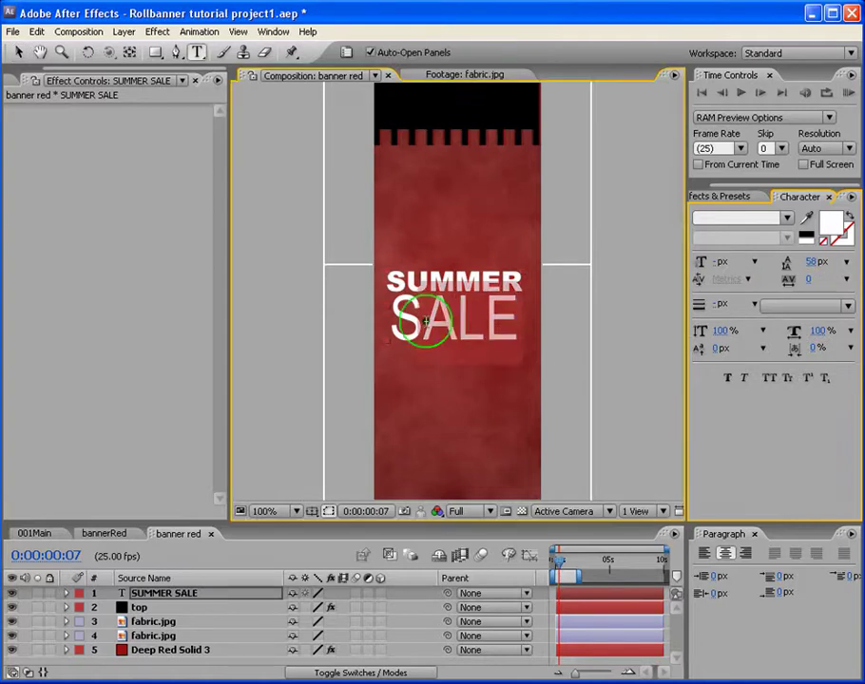
pyautogui.moveTo(425, 321); pyautogui.dragTo(388, 323)
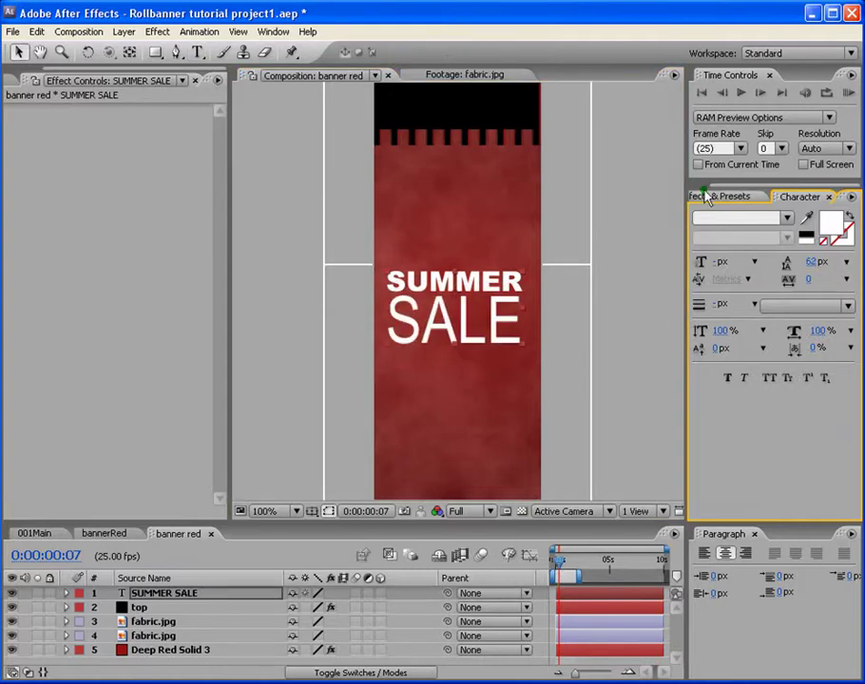
# Find the Bevel Alpha effect, apply it to the SUMMER SALE text and show the layer's effects in the timeline.
pyautogui.click(707, 197)
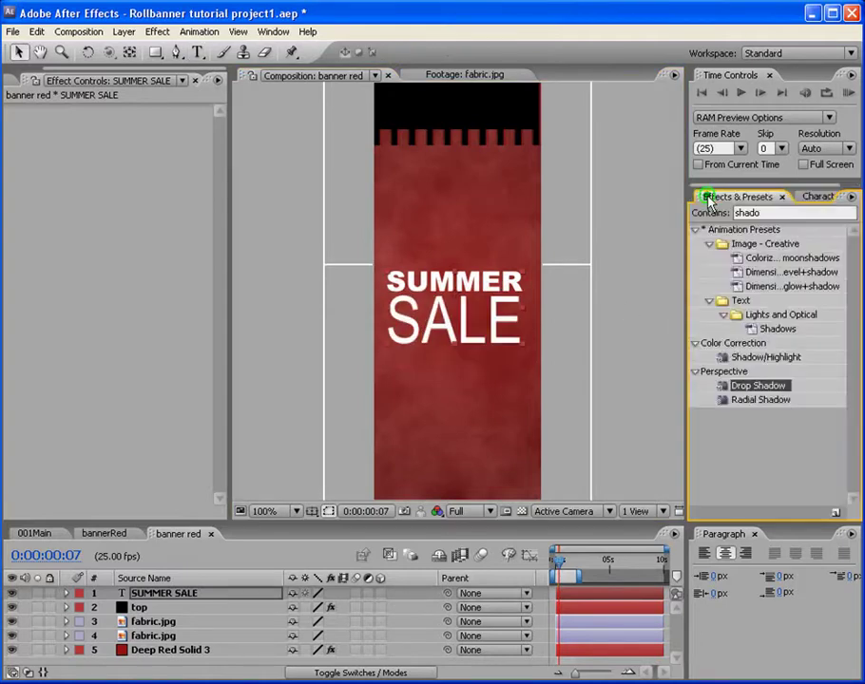
pyautogui.write('beve')
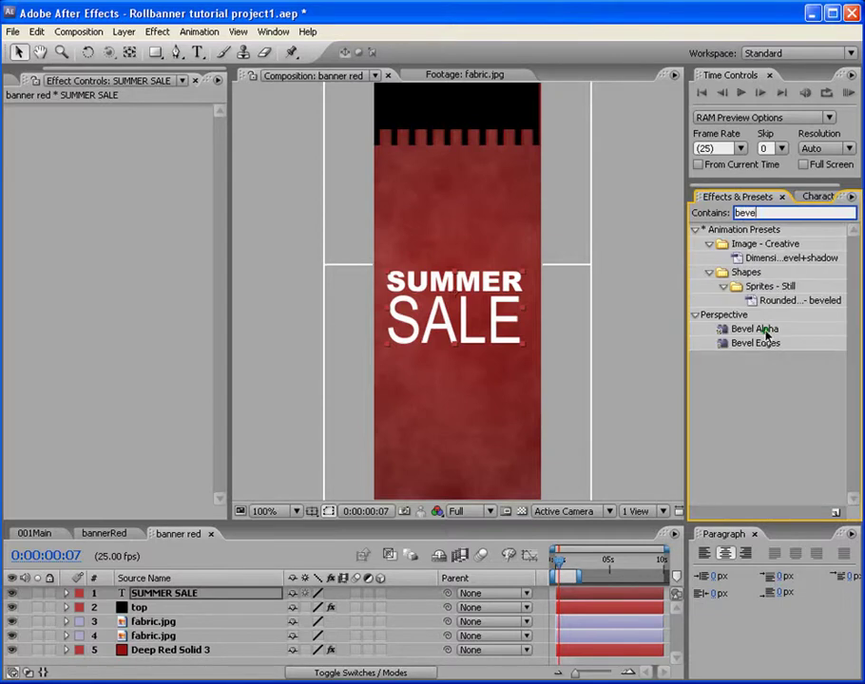
pyautogui.moveTo(768, 330); pyautogui.dragTo(494, 328)
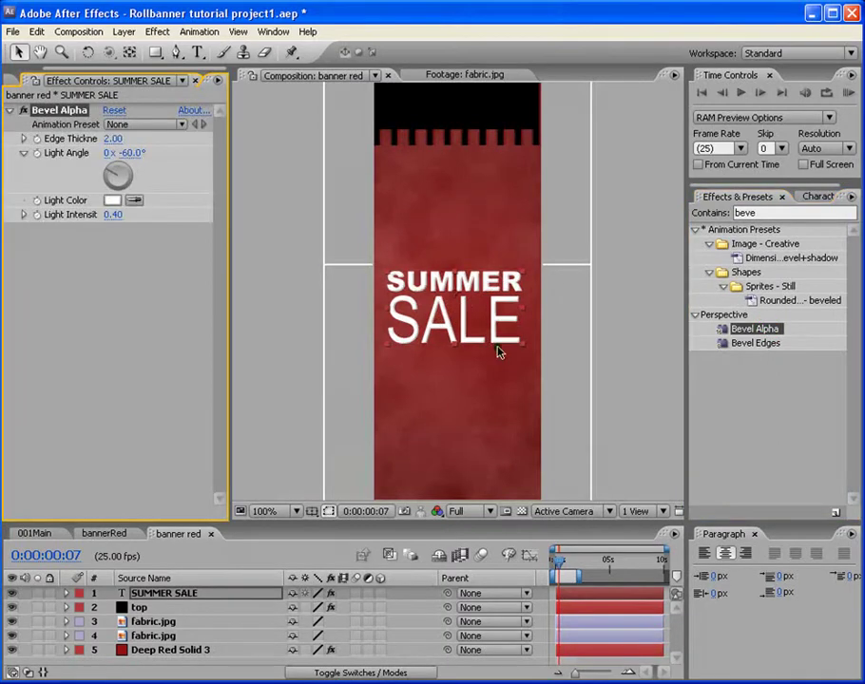
pyautogui.scroll(1, 465, 332)
pyautogui.scroll(-1, 467, 332)
pyautogui.press('e')
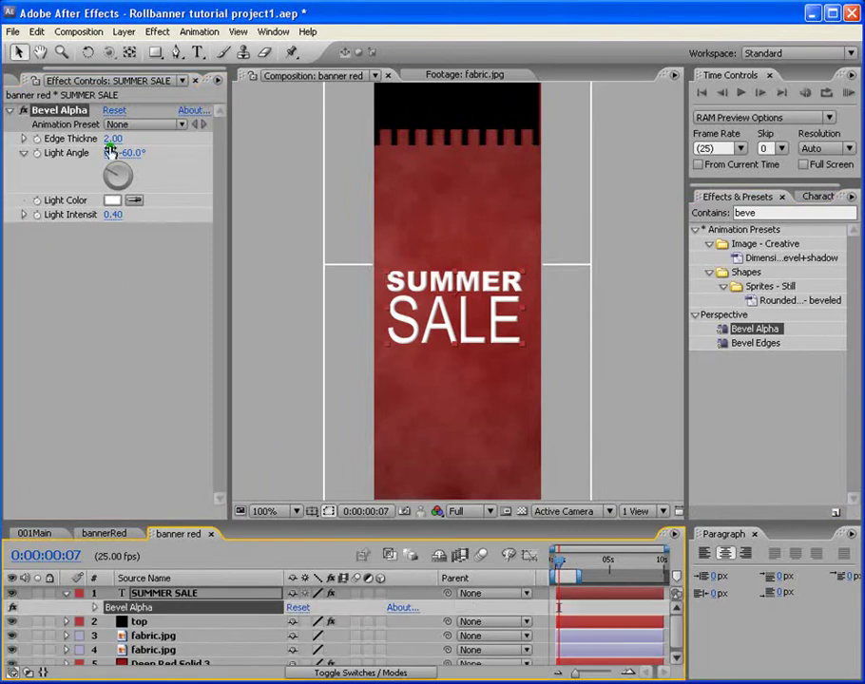
# Set the Bevel Alpha edge thickness to 6.50 and the light intensity to 0.25.
pyautogui.click(111, 139)
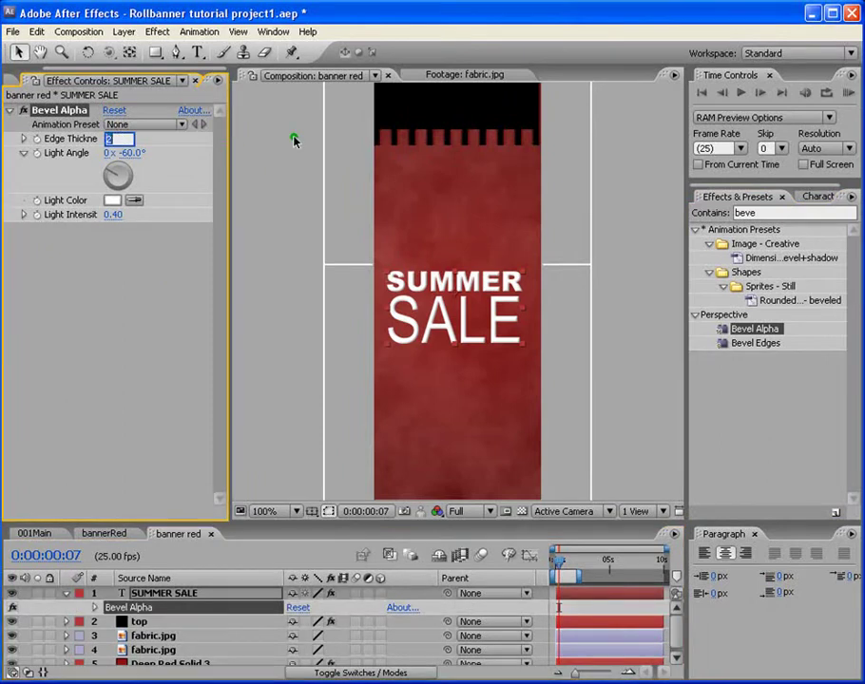
pyautogui.press('Return')
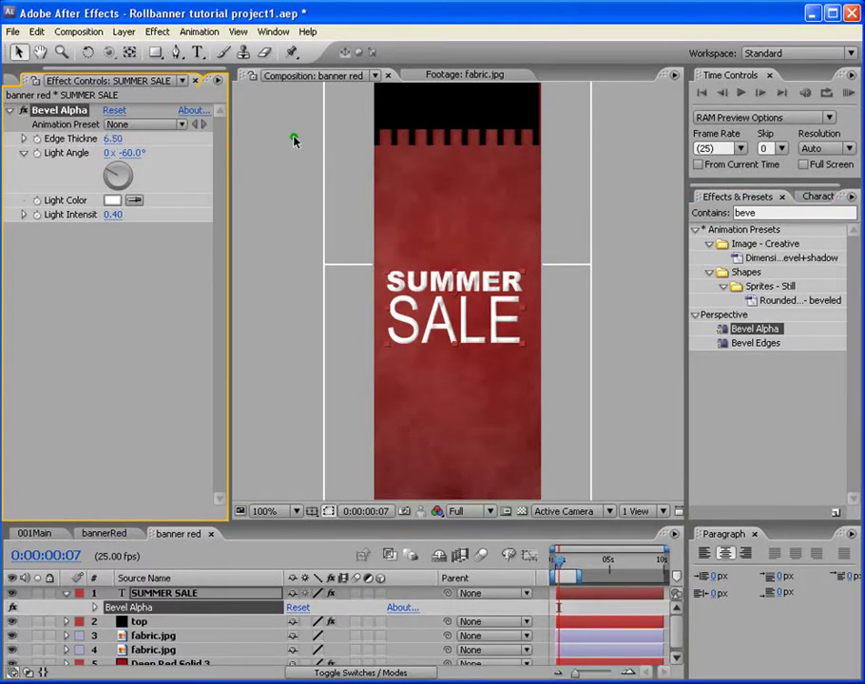
pyautogui.click(114, 215)
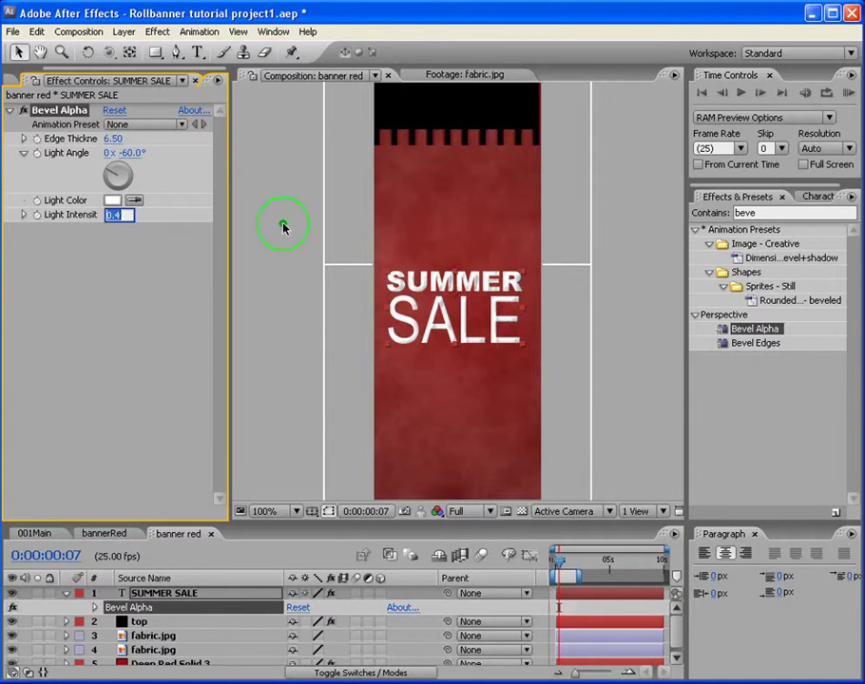
pyautogui.write('.25')
pyautogui.press('Return')
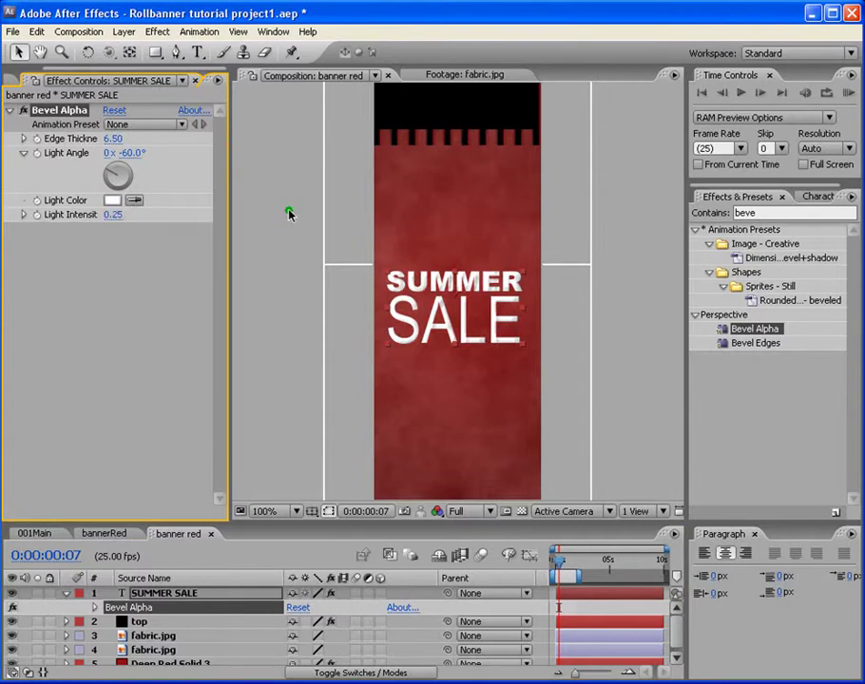
# Set the Bevel Alpha light angle to +60°, edge thickness to 5.00 and light intensity to 0.36.
pyautogui.moveTo(123, 176); pyautogui.dragTo(114, 173)
pyautogui.press('.')
pyautogui.press(',')
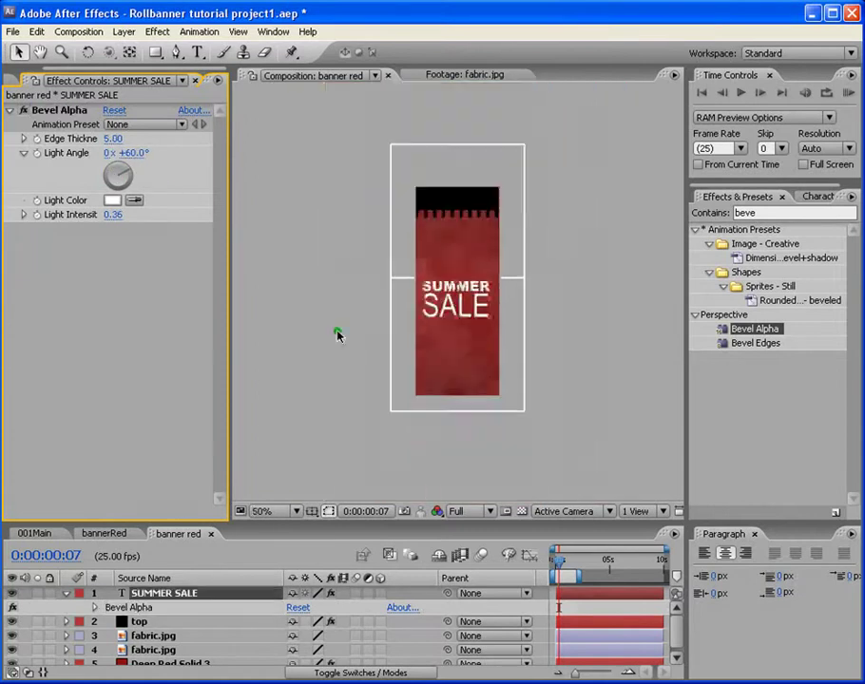
pyautogui.press('.')
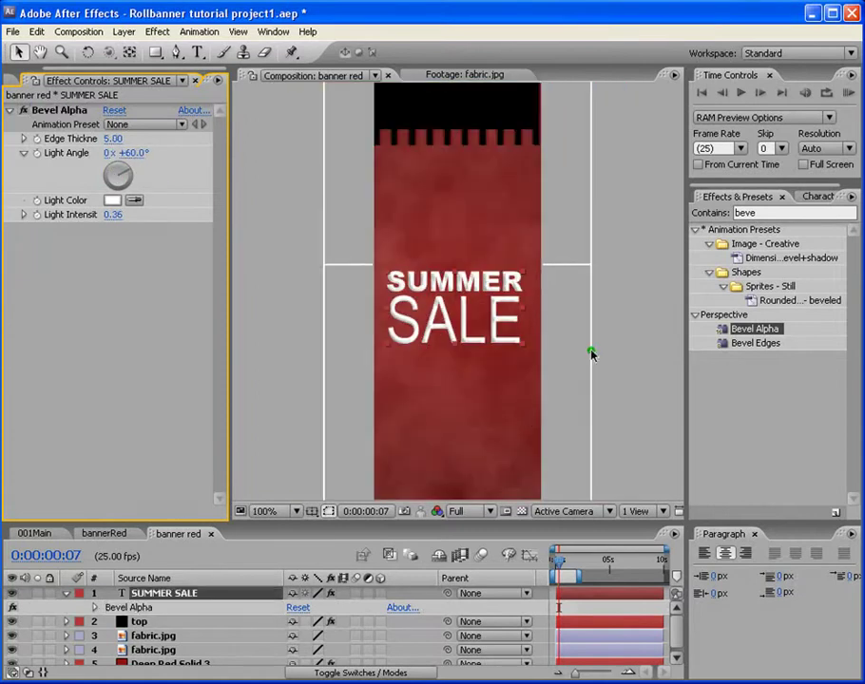
pyautogui.press(',')
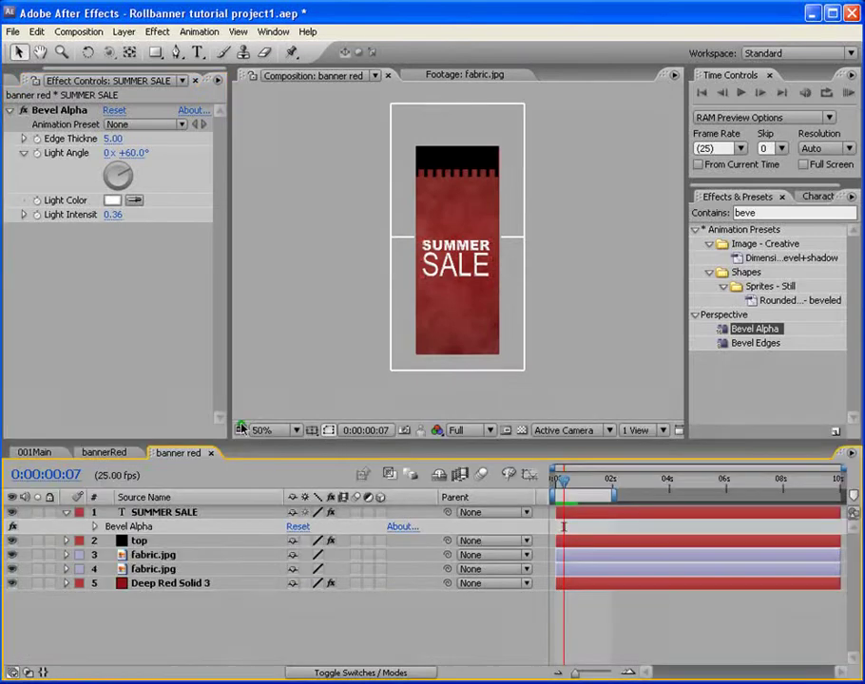
# Move the SUMMER SALE layer beneath both fabric.jpg layers, directly above Deep Red Solid 3.
pyautogui.click(174, 514)
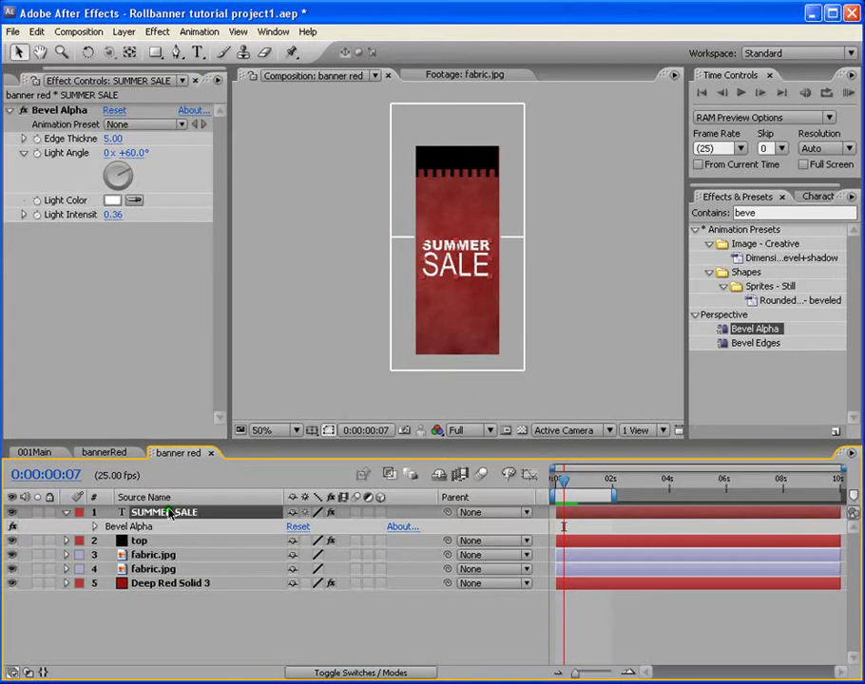
pyautogui.moveTo(167, 513); pyautogui.dragTo(167, 568)
pyautogui.scroll(2, 455, 286)
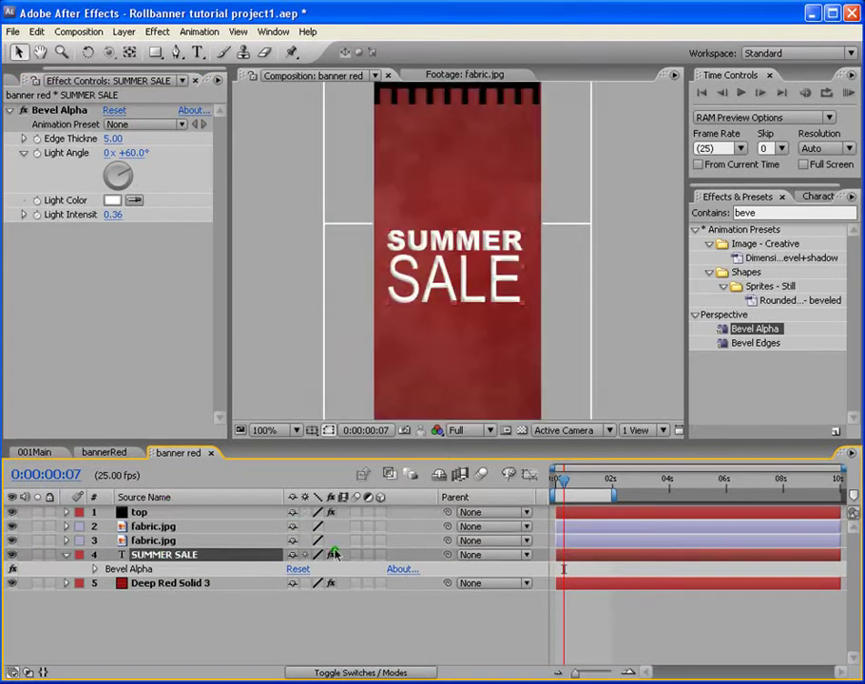
pyautogui.moveTo(563, 482)
pyautogui.mouseDown()
pyautogui.moveTo(579, 480)
pyautogui.moveTo(560, 487)
pyautogui.mouseUp()
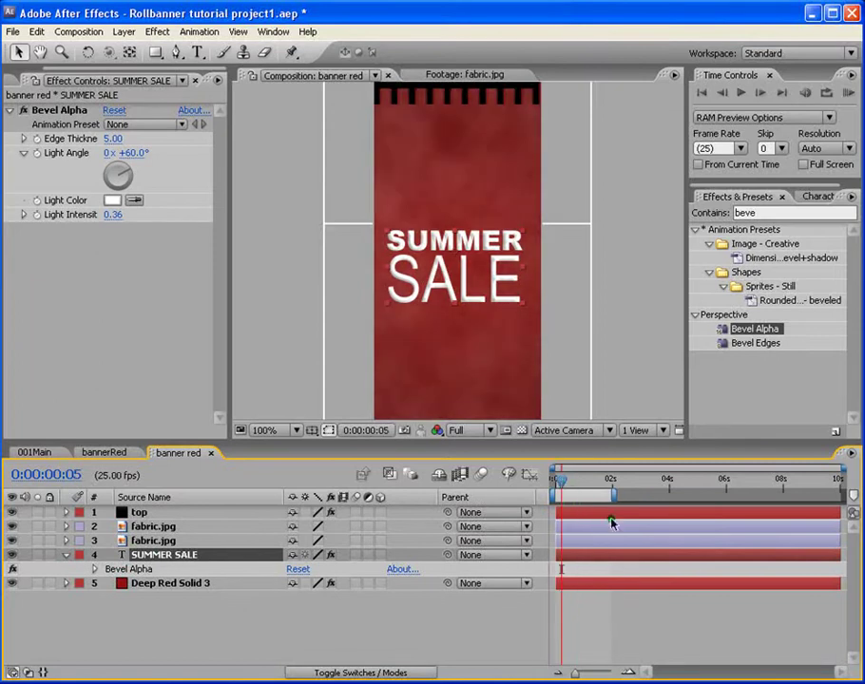
pyautogui.click(267, 613)
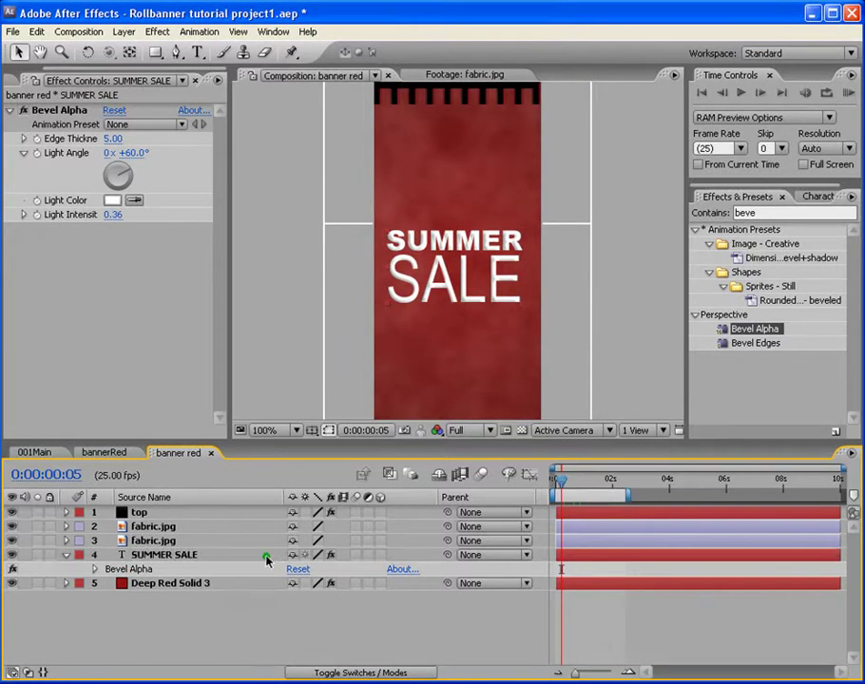
# Create a new composition named "final" with the PAL D1/DV Widescreen Square Pixel preset.
pyautogui.click(94, 32)
pyautogui.click(99, 50)
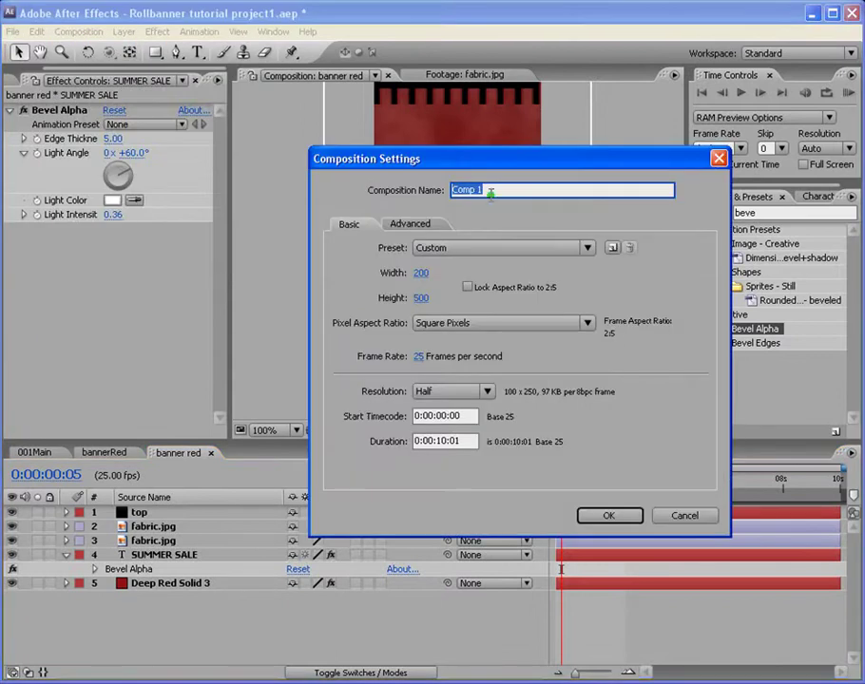
pyautogui.write('final')
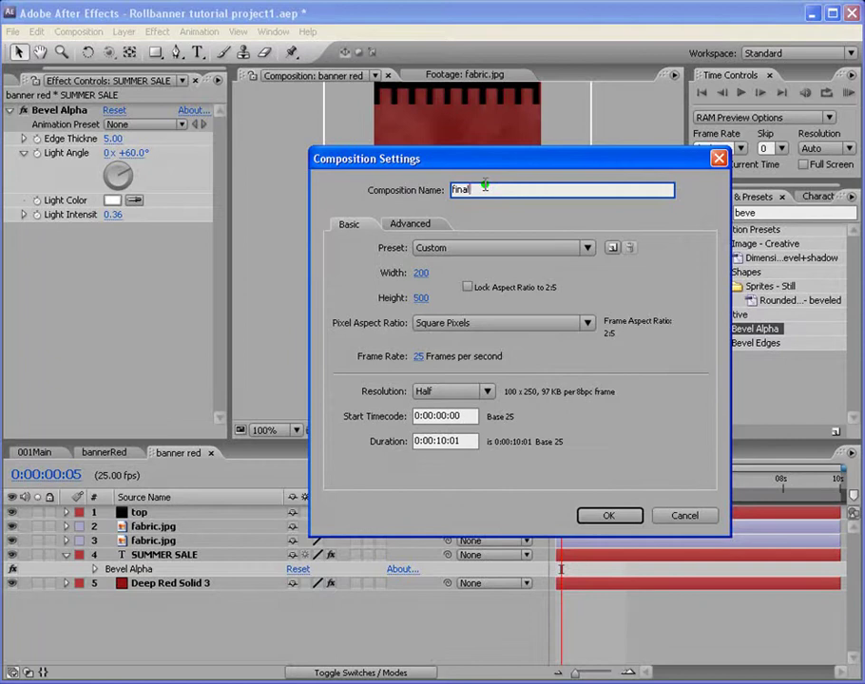
pyautogui.click(582, 247)
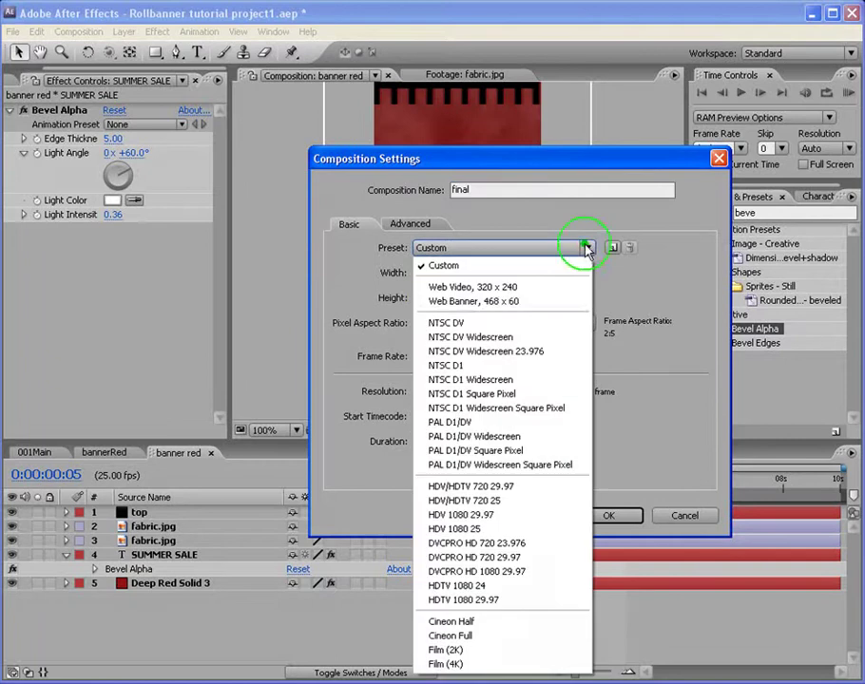
pyautogui.click(543, 465)
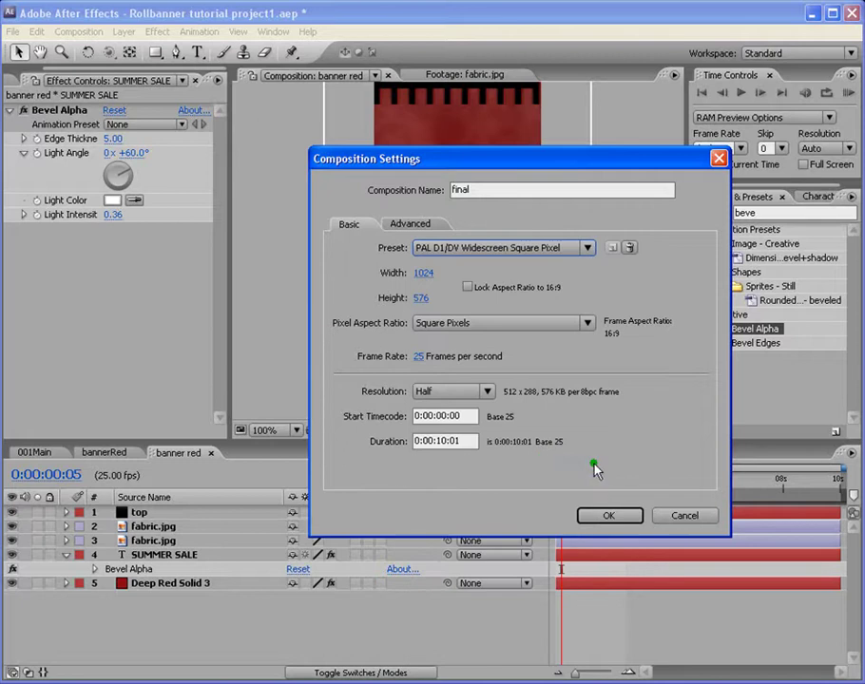
pyautogui.click(609, 514)
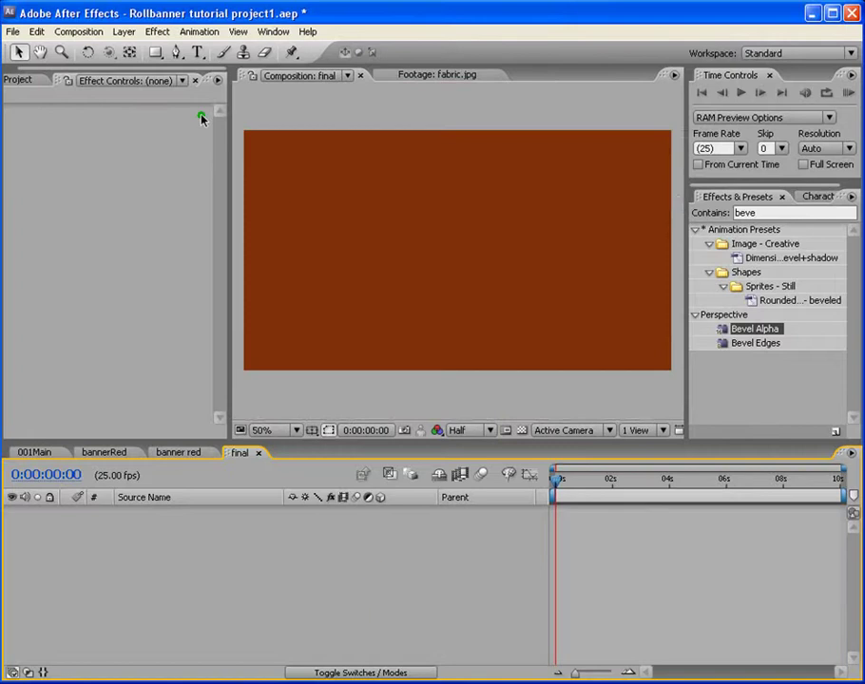
# Add a black 1024 x 576 px solid layer named SKY to the final composition.
pyautogui.click(123, 32)
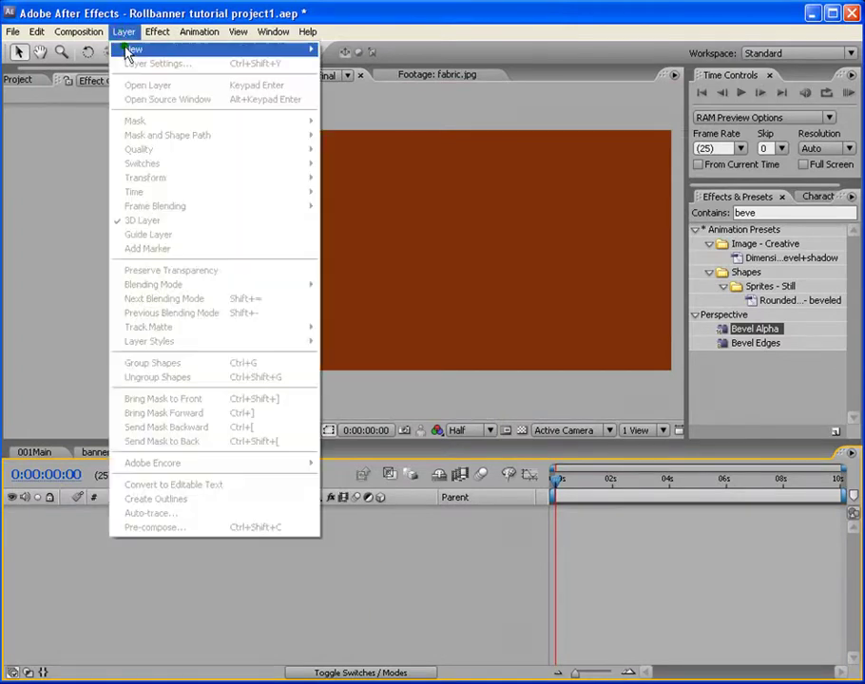
pyautogui.moveTo(130, 53)
pyautogui.click(392, 63)
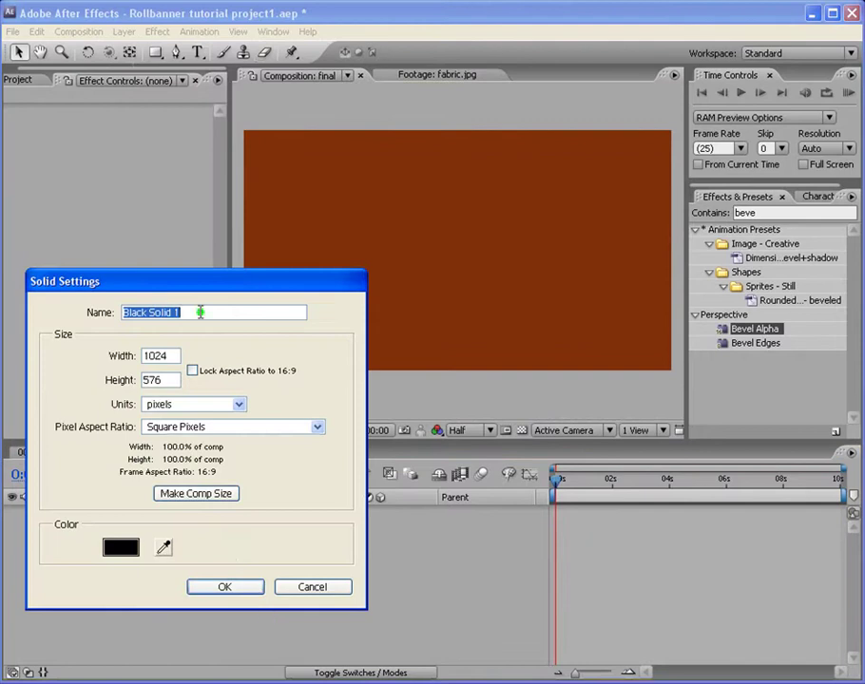
pyautogui.write('SKY')
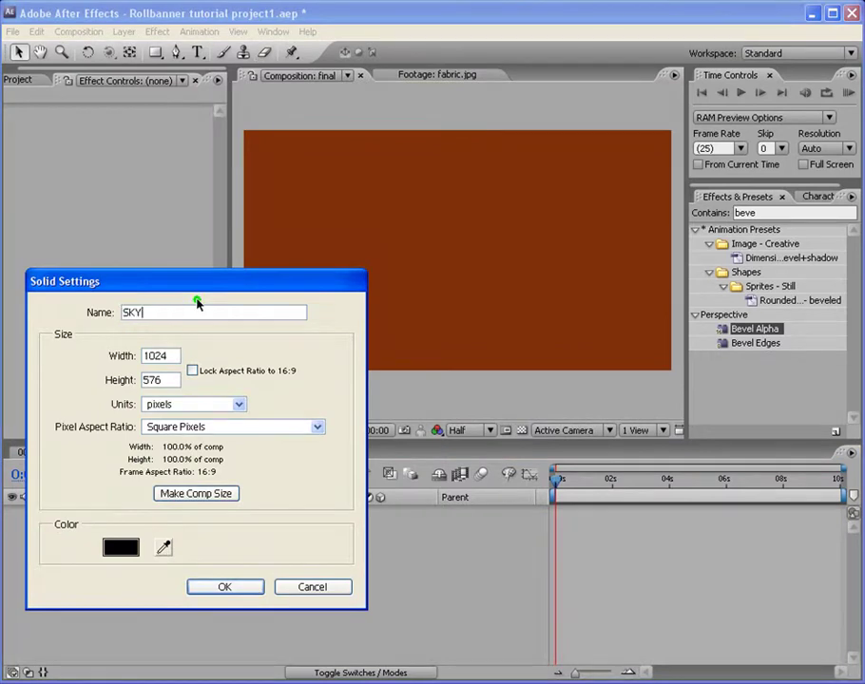
pyautogui.click(223, 588)
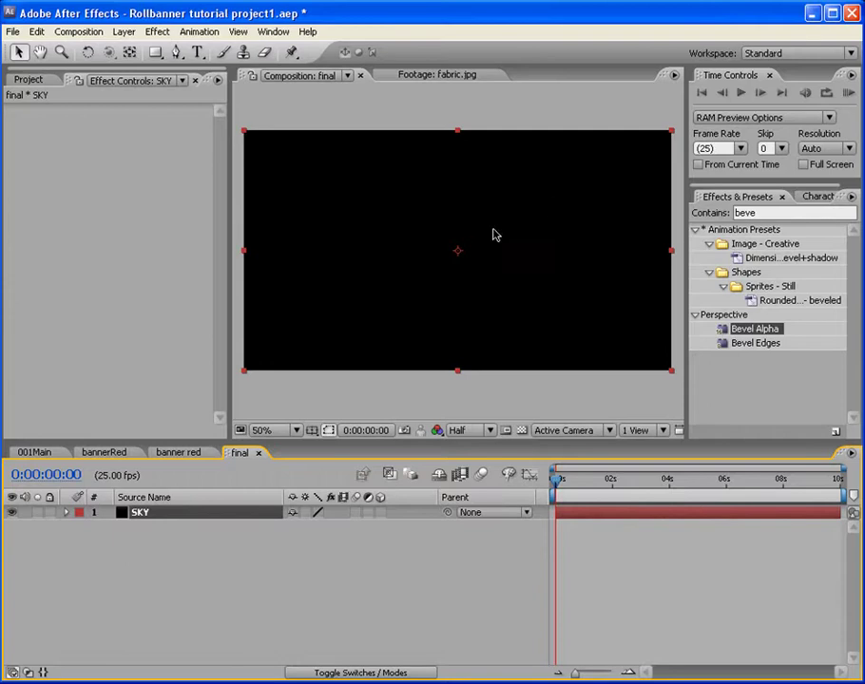
# Add a full-frame rectangular mask to the SKY layer and shrink it evenly about its center, leaving a narrow border on all sides.
pyautogui.press(',')
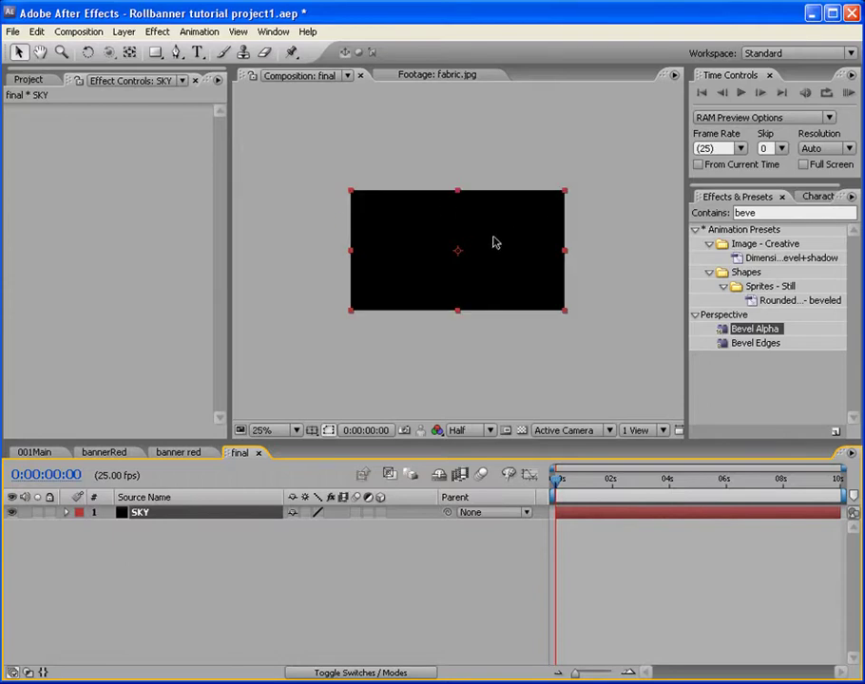
pyautogui.click(155, 53)
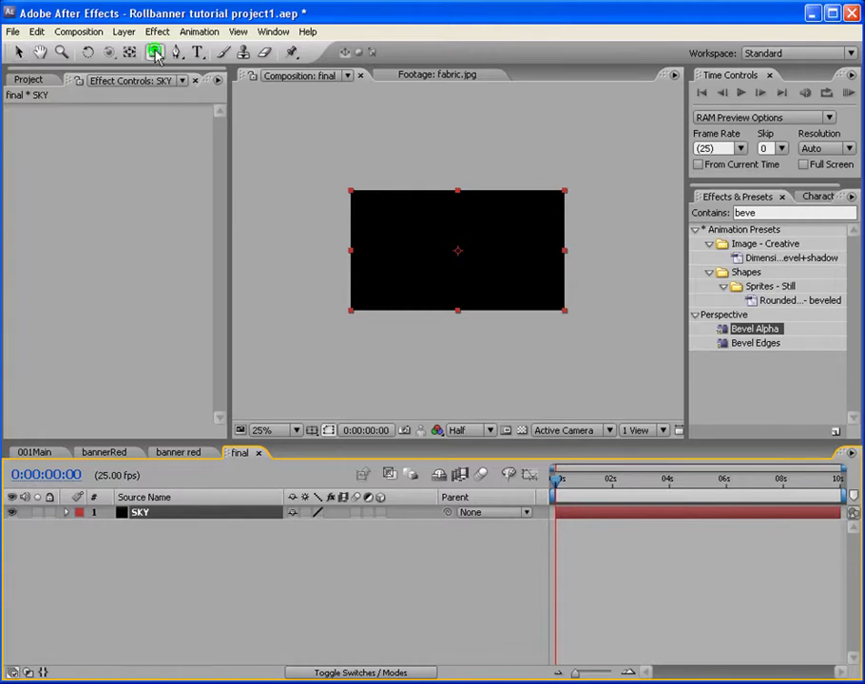
pyautogui.doubleClick(155, 53)
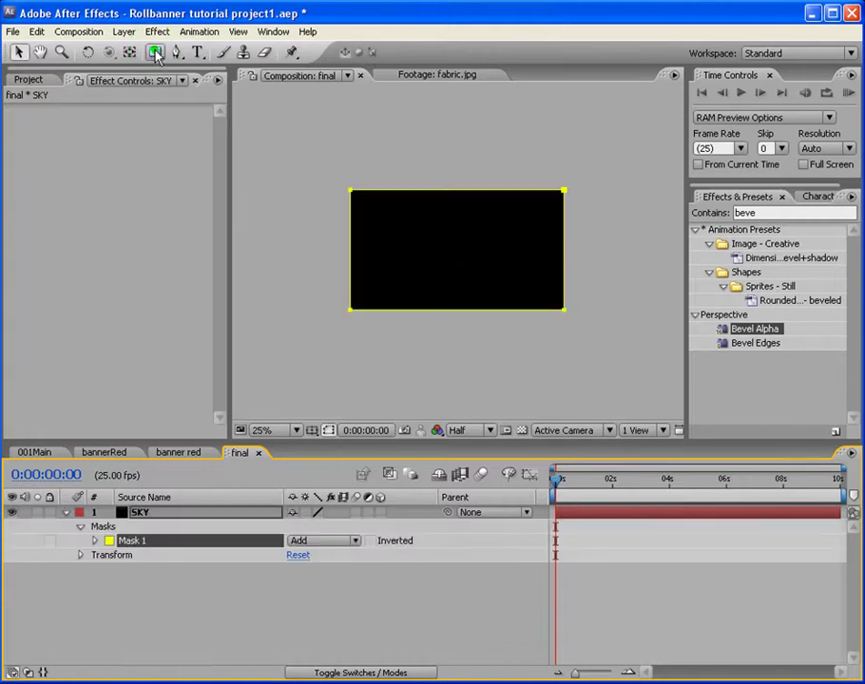
pyautogui.click(564, 308)
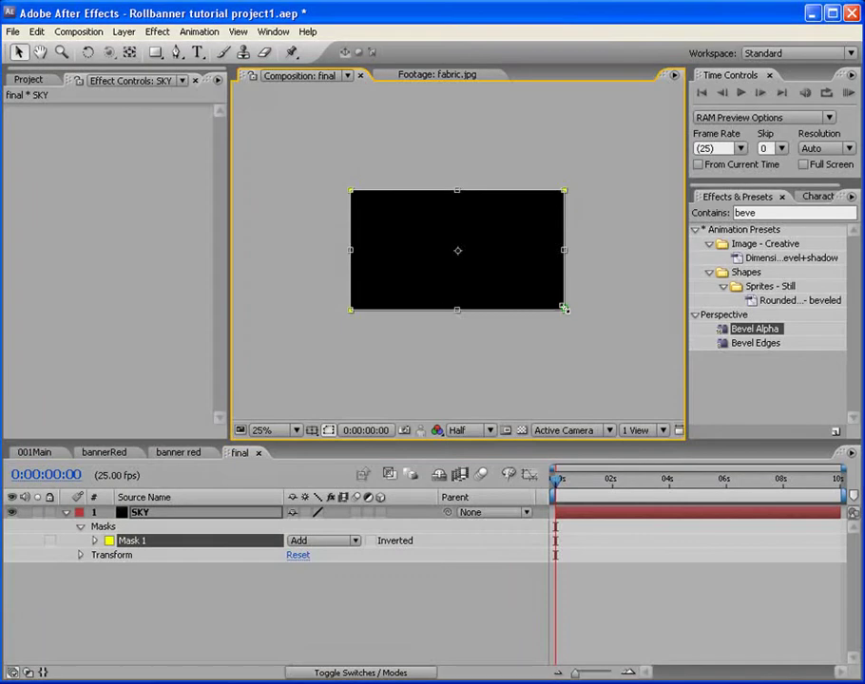
pyautogui.moveTo(564, 308)
pyautogui.mouseDown()
pyautogui.moveTo(552, 296)
pyautogui.moveTo(561, 307)
pyautogui.mouseUp()
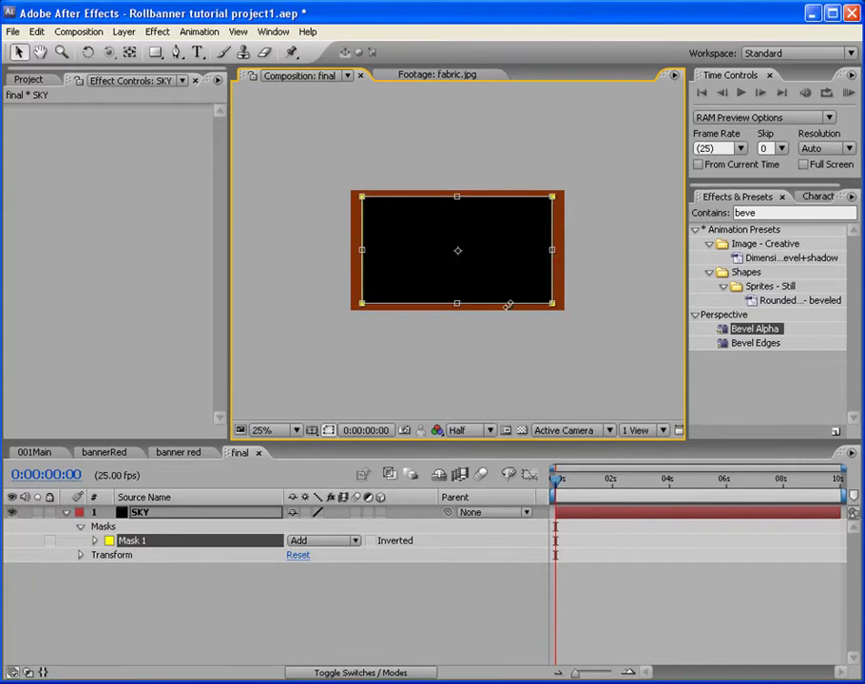
pyautogui.doubleClick(523, 274)
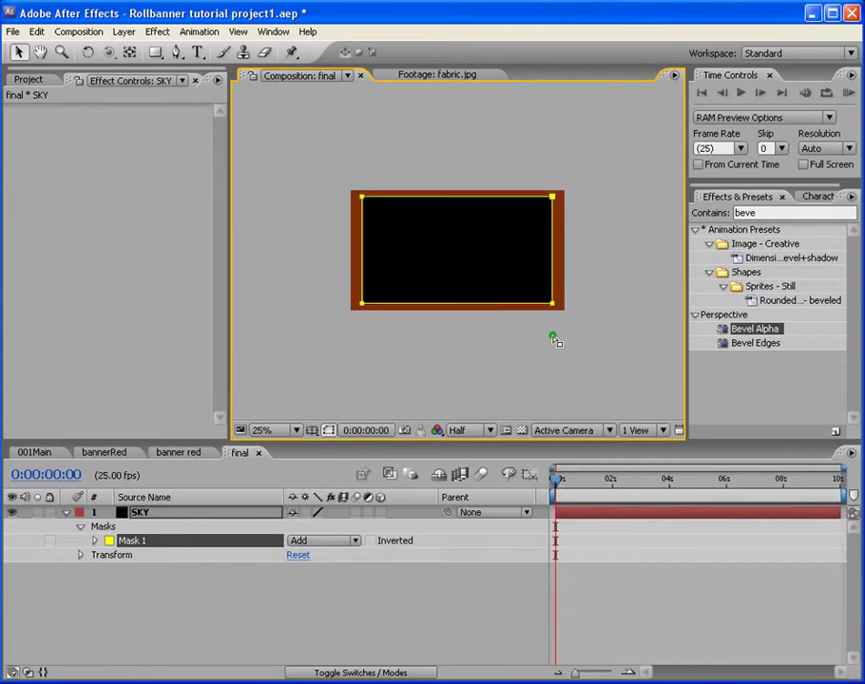
pyautogui.scroll(1, 547, 325)
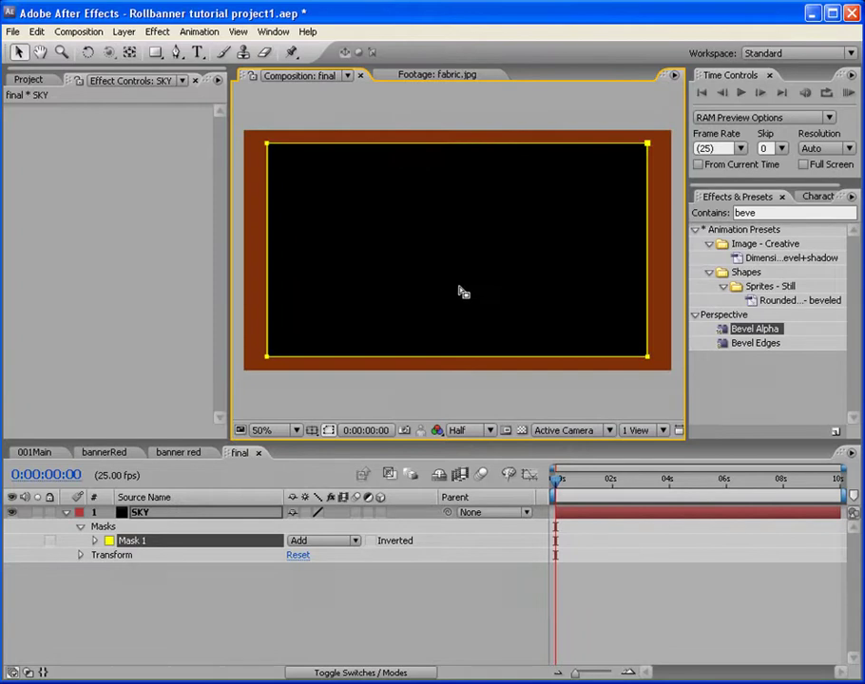
# Reveal the SKY layer's mask properties and set the Mask Feather to 140 pixels.
pyautogui.click(153, 512)
pyautogui.press('m')
pyautogui.press('m')
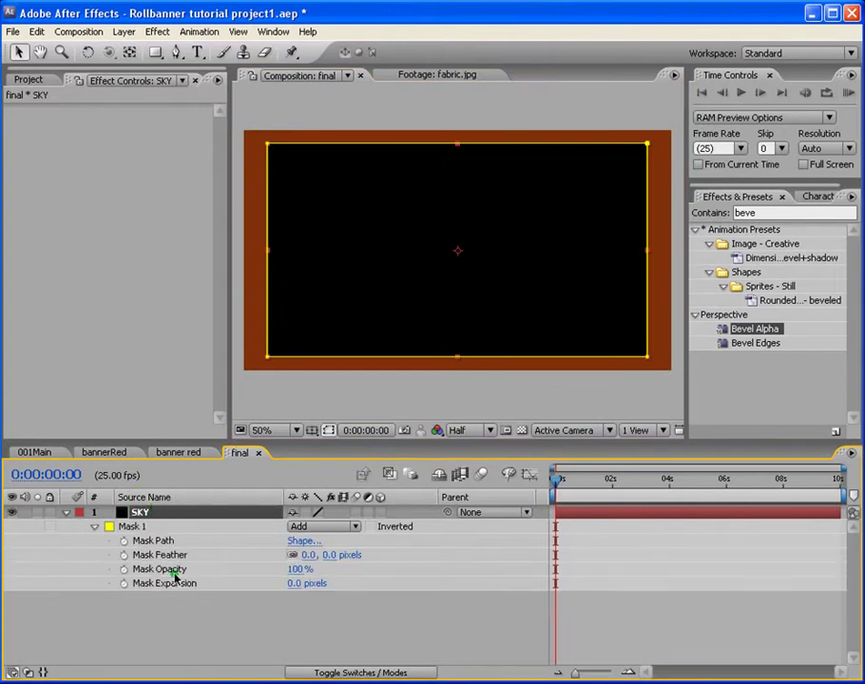
pyautogui.click(307, 556)
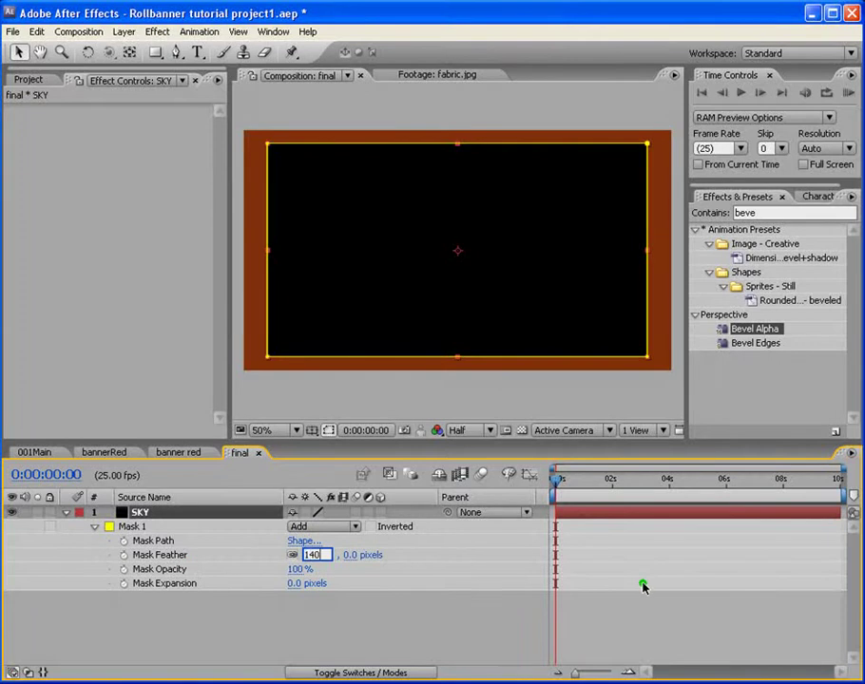
pyautogui.press('Return')
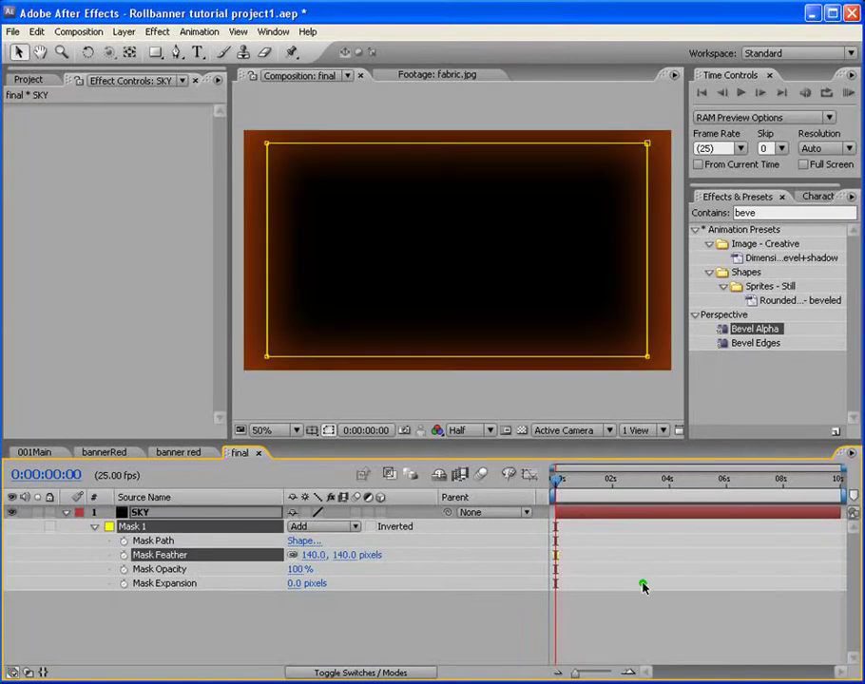
# Set the Mask Expansion of SKY's mask to -140 pixels and adjust it to -111 pixels.
pyautogui.click(294, 583)
pyautogui.write('-140')
pyautogui.press('Return')
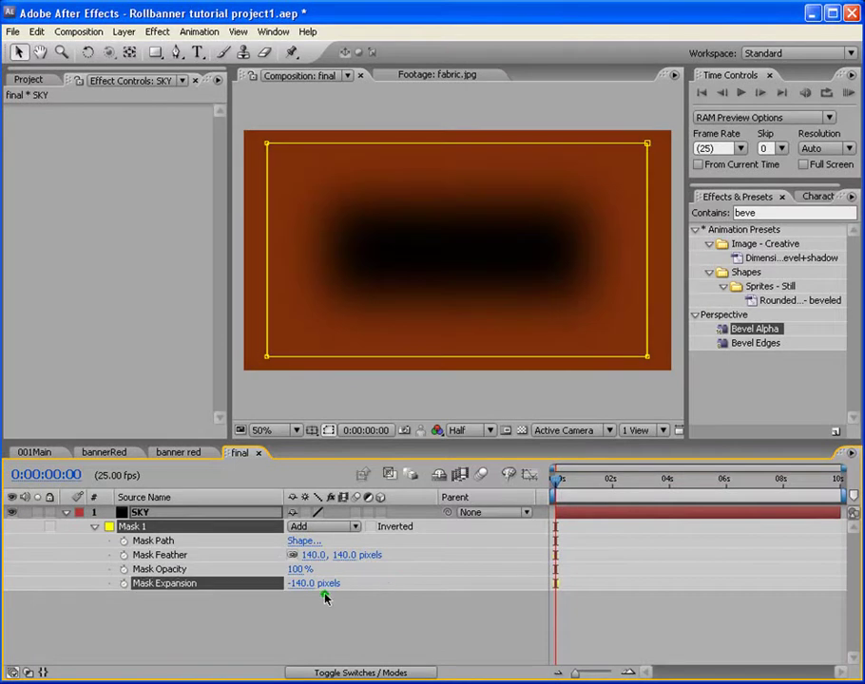
pyautogui.moveTo(309, 586)
pyautogui.mouseDown()
pyautogui.moveTo(319, 576)
pyautogui.moveTo(313, 589)
pyautogui.mouseUp()
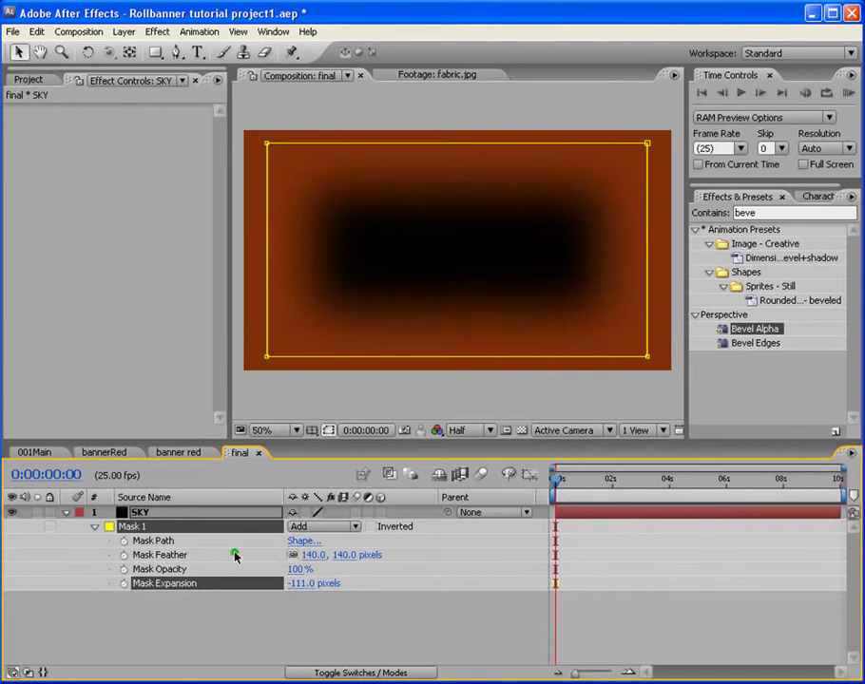
pyautogui.click(66, 512)
# Find the Ramp effect and apply it to the SKY layer.
pyautogui.click(180, 512)
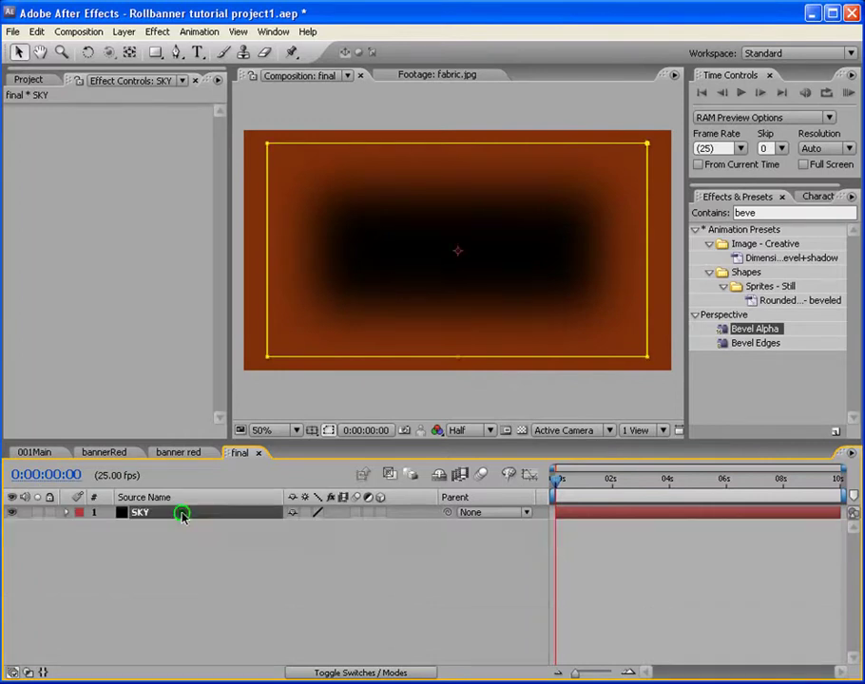
pyautogui.click(772, 214)
pyautogui.write('ramp')
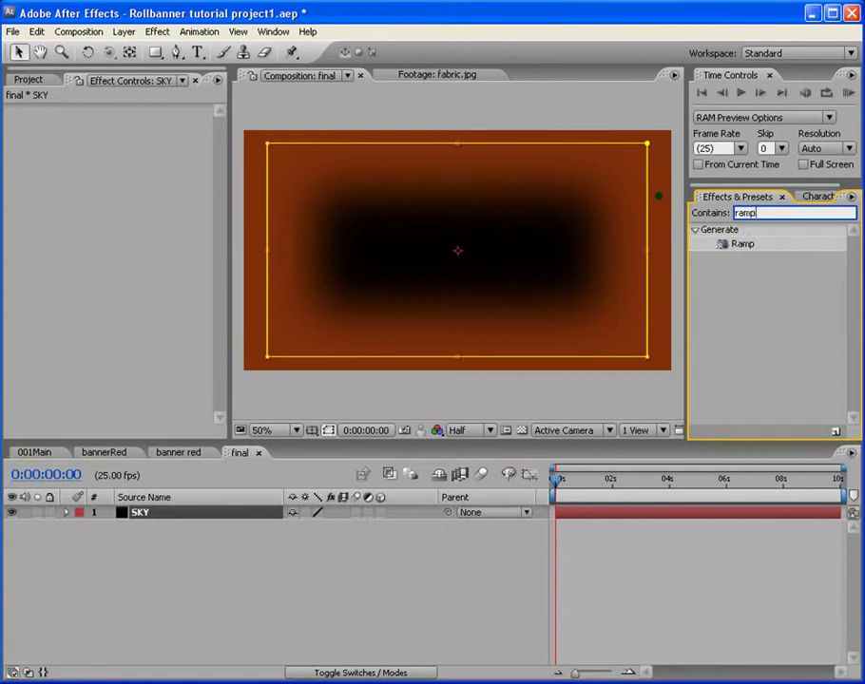
pyautogui.moveTo(746, 244); pyautogui.dragTo(593, 513)
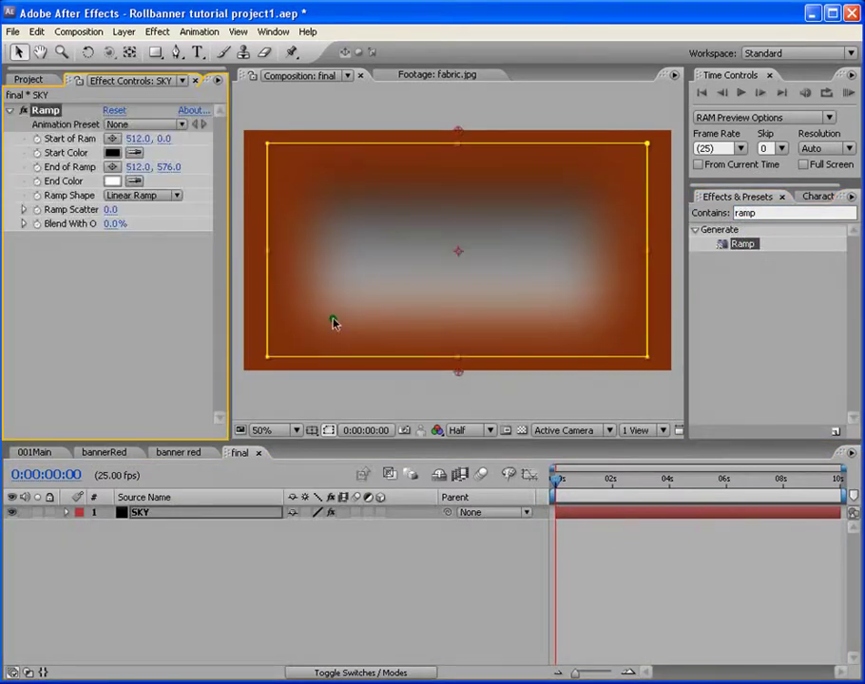
# Set the Ramp's start color to blue 2F65E1 and its end color to cyan 36D5F2.
pyautogui.click(112, 153)
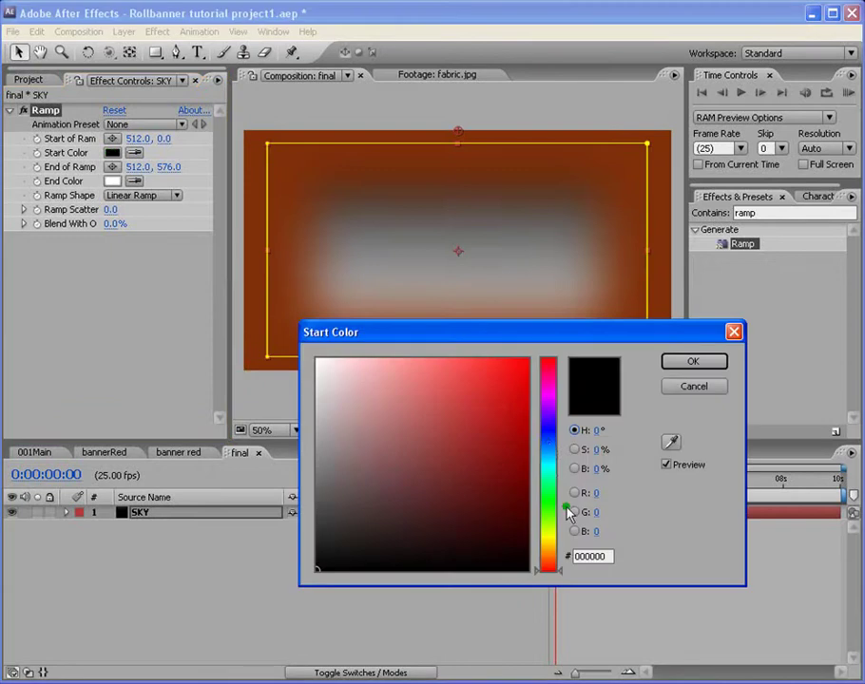
pyautogui.moveTo(568, 513); pyautogui.dragTo(549, 440)
pyautogui.click(485, 382)
pyautogui.click(713, 364)
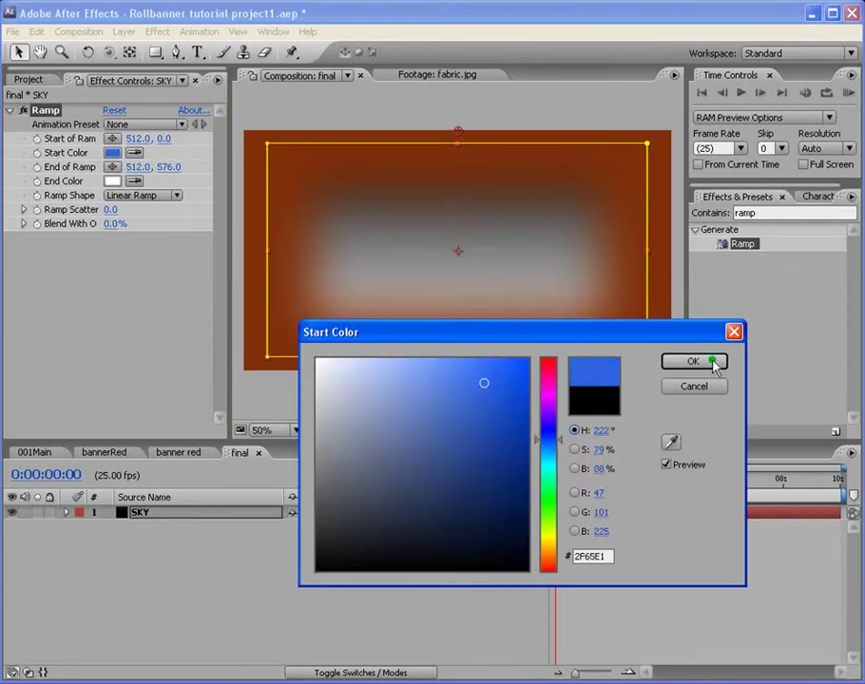
pyautogui.click(112, 181)
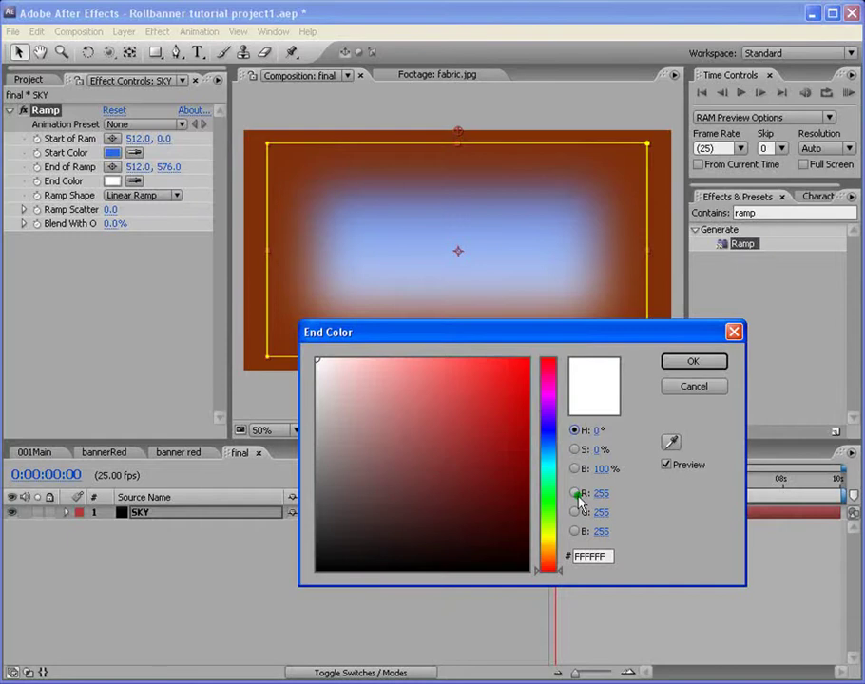
pyautogui.click(547, 459)
pyautogui.click(480, 369)
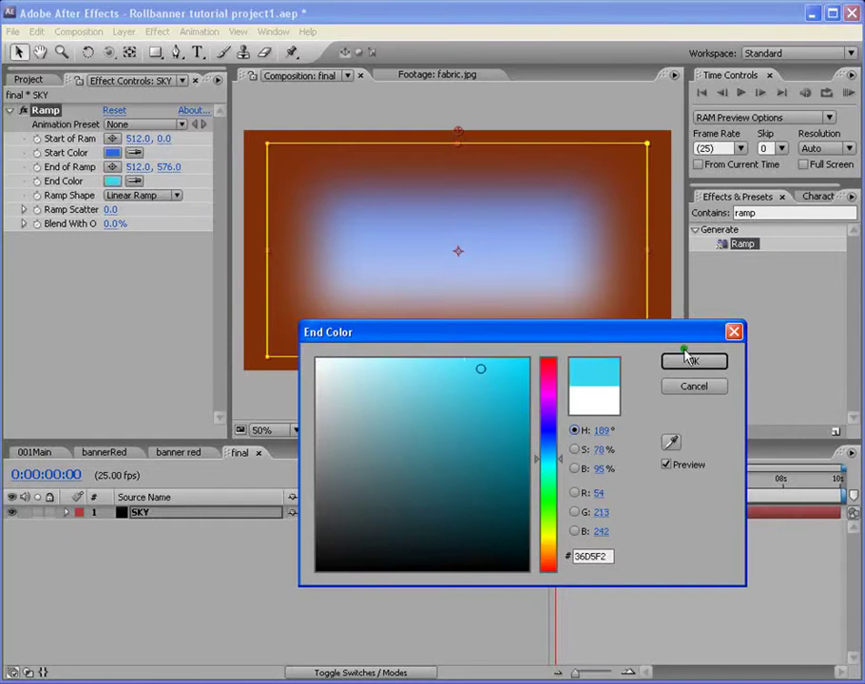
pyautogui.click(690, 361)
pyautogui.click(619, 542)
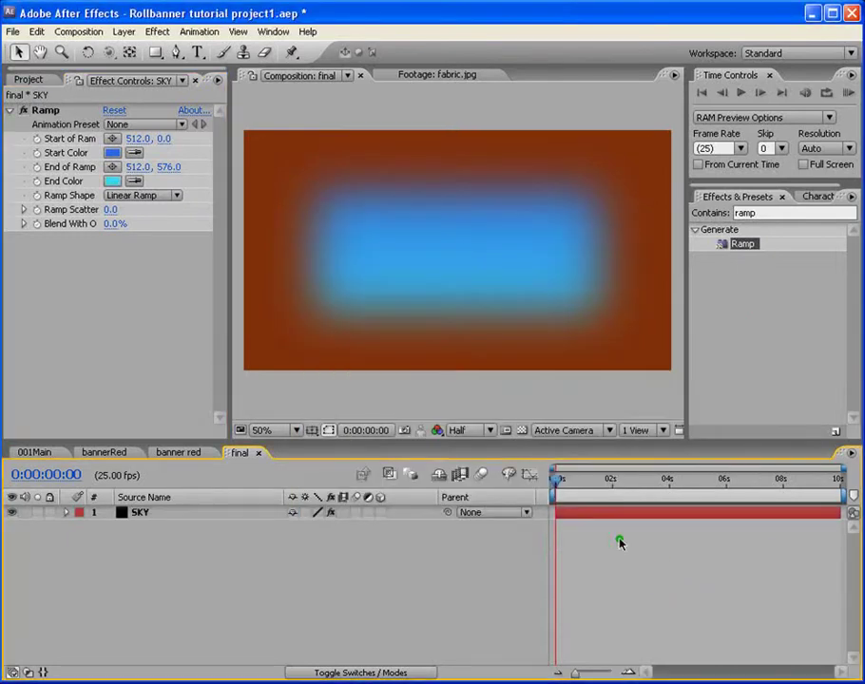
# Turn SKY into a 3D layer with X Rotation +90° and raise it to the upper edge of the frame.
pyautogui.click(381, 514)
pyautogui.click(140, 512)
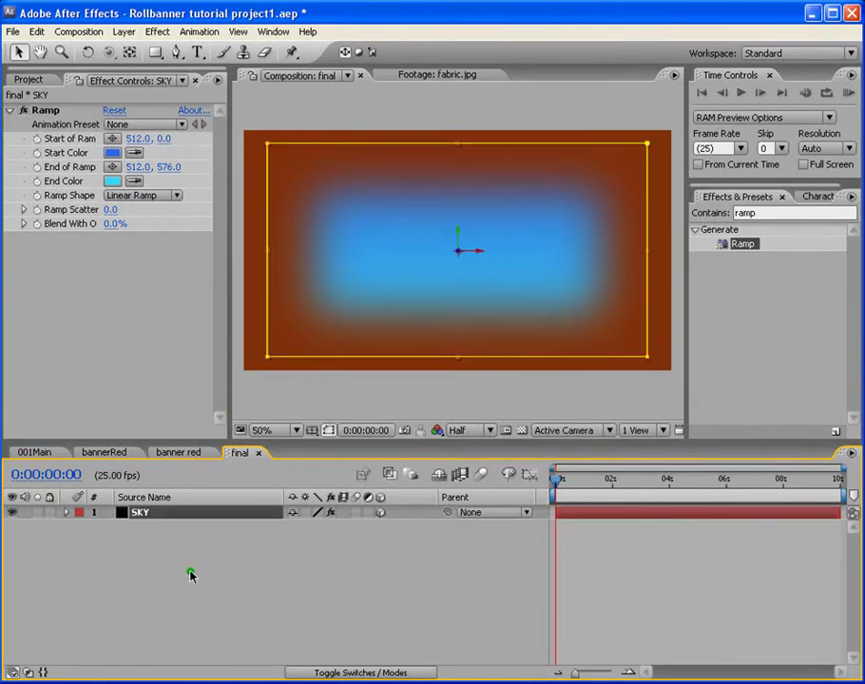
pyautogui.press('r')
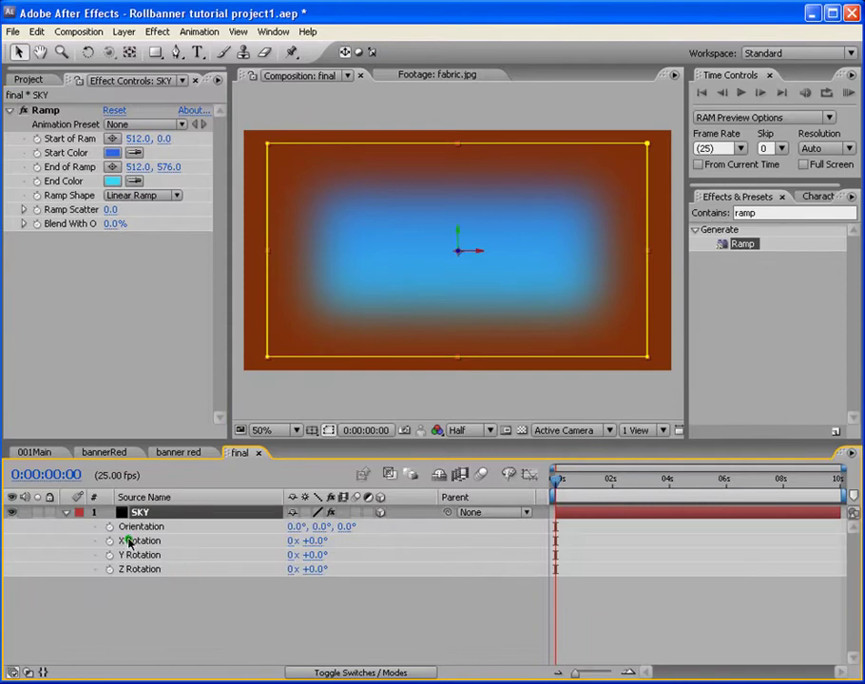
pyautogui.click(315, 541)
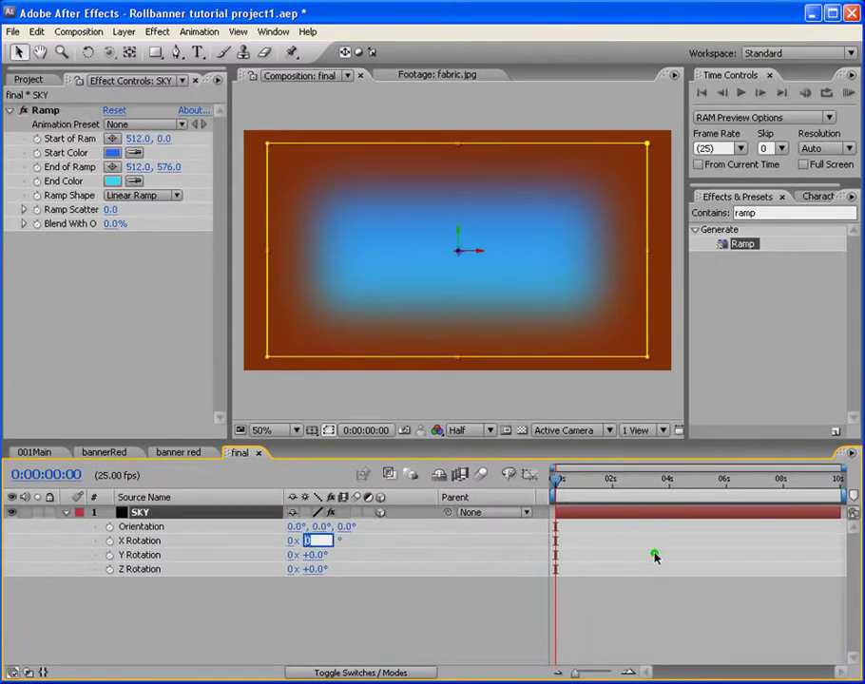
pyautogui.press('Return')
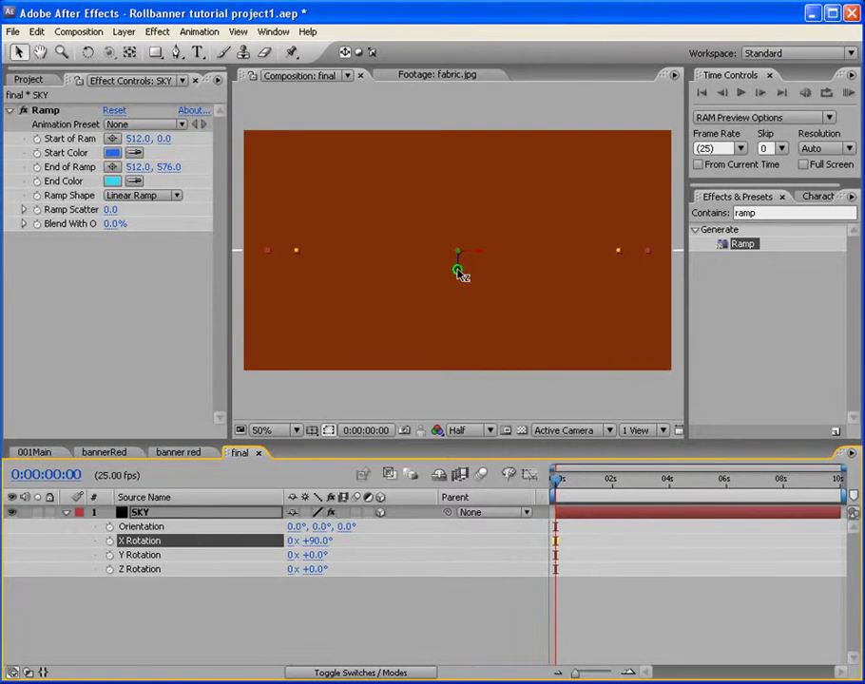
pyautogui.moveTo(460, 274); pyautogui.dragTo(461, 176)
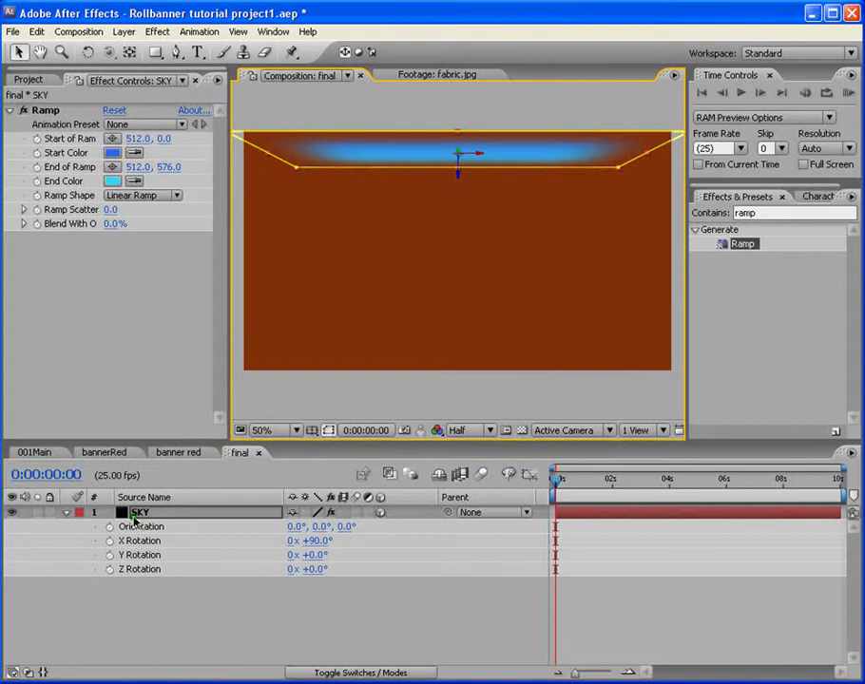
# Add a camera named Camera 1 with the 35mm preset to the final composition.
pyautogui.click(127, 36)
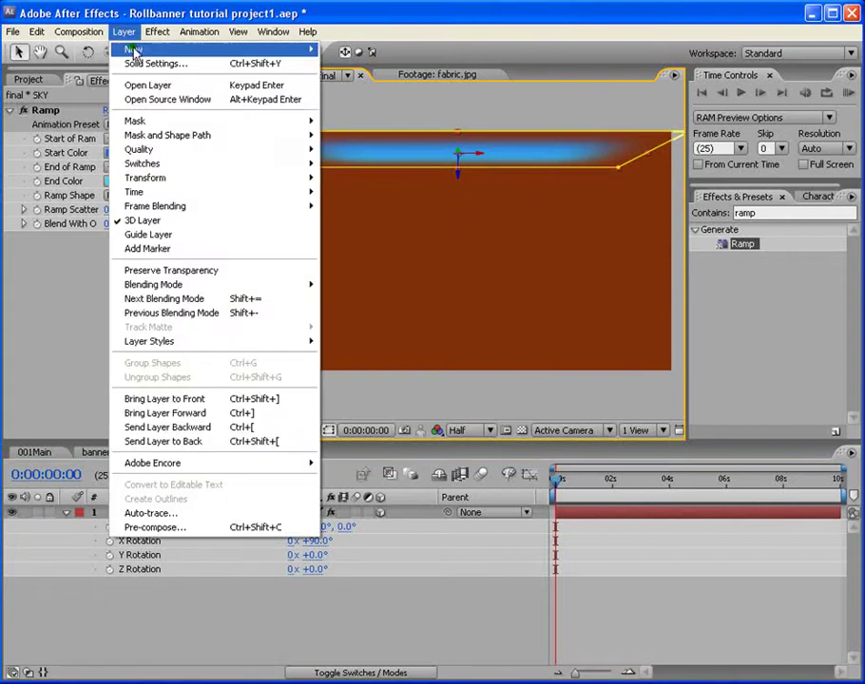
pyautogui.moveTo(133, 49)
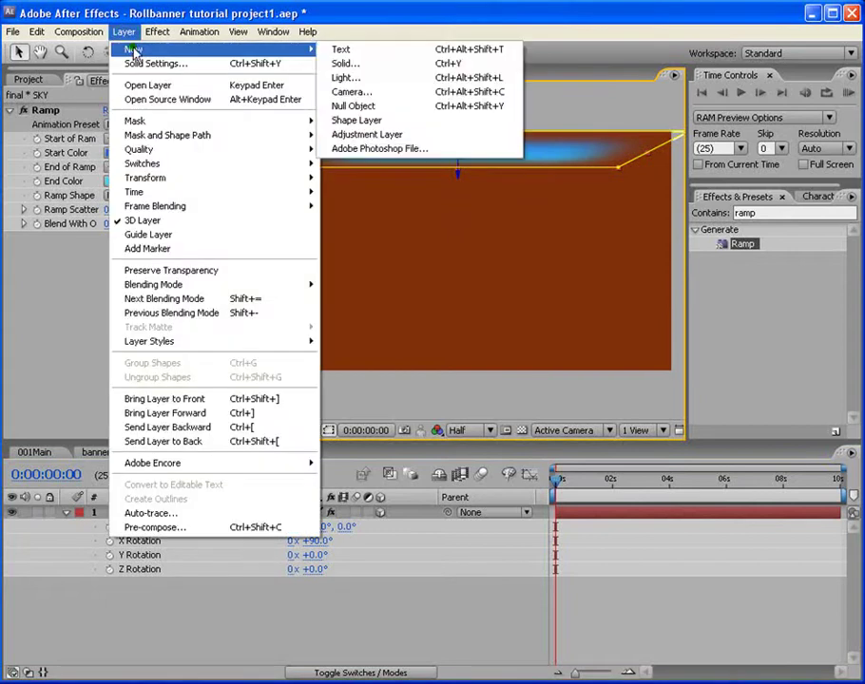
pyautogui.click(354, 91)
pyautogui.click(666, 461)
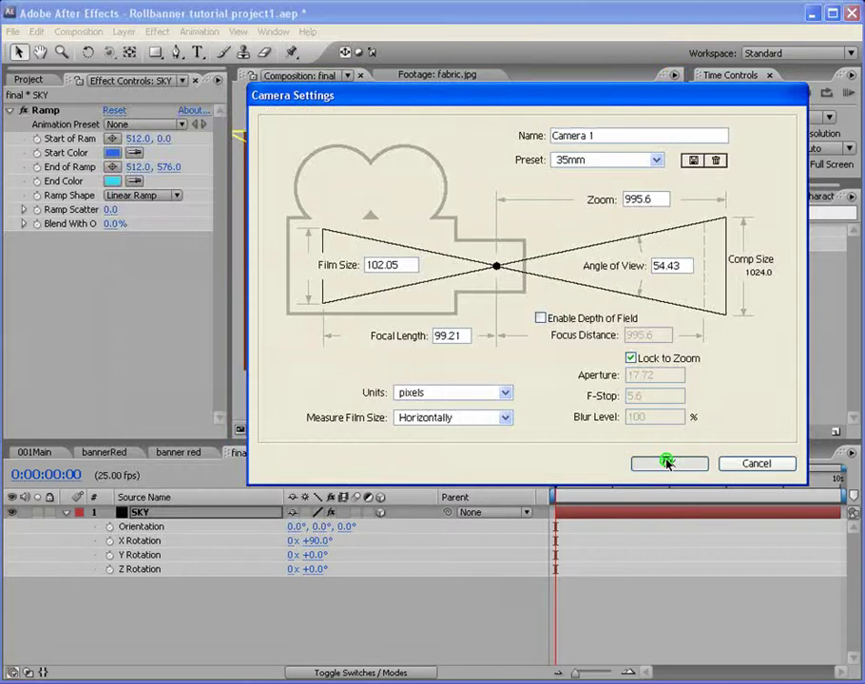
# Add a null object to the composition and parent Camera 1 to it.
pyautogui.click(125, 32)
pyautogui.moveTo(138, 51)
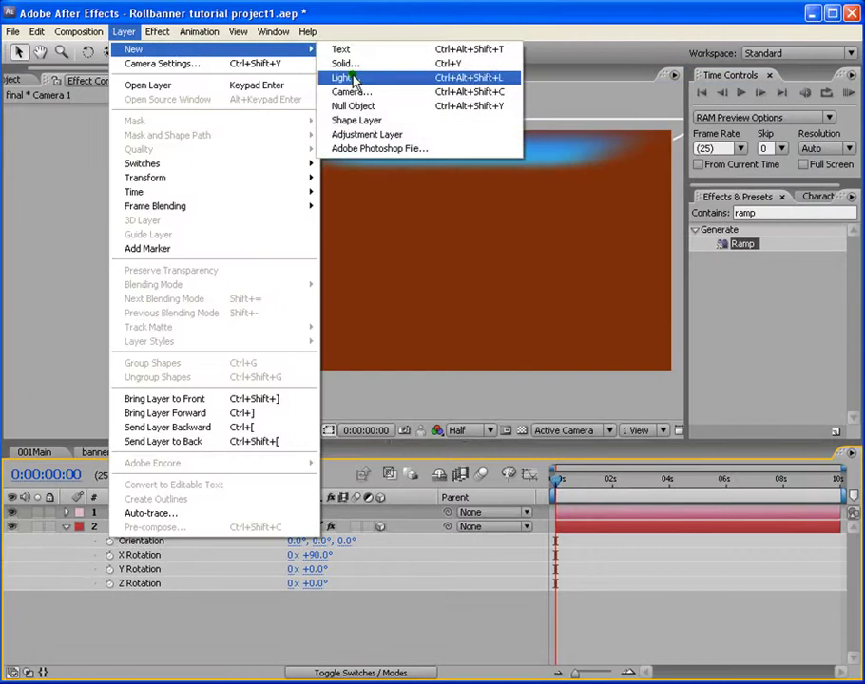
pyautogui.click(452, 106)
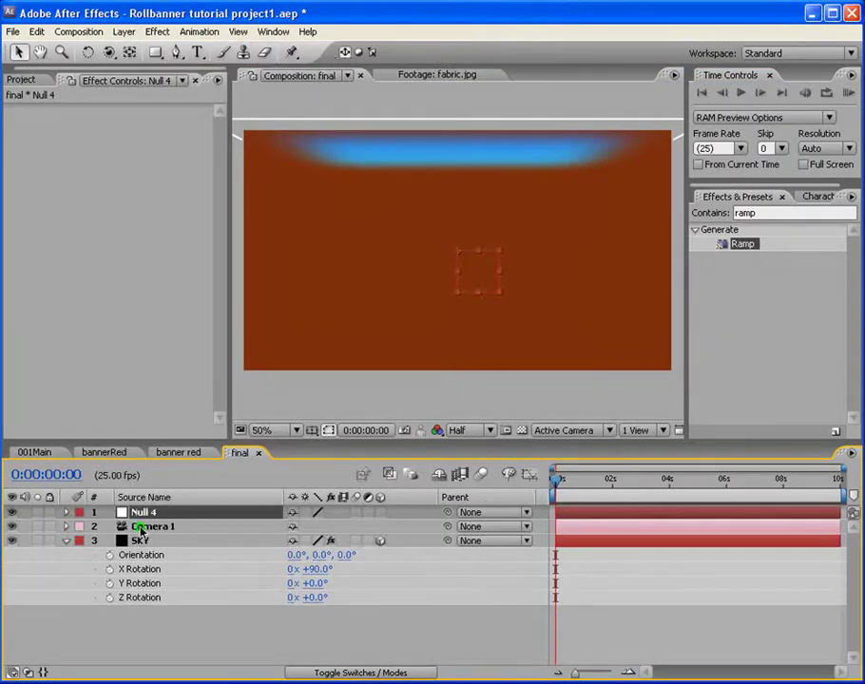
pyautogui.click(141, 527)
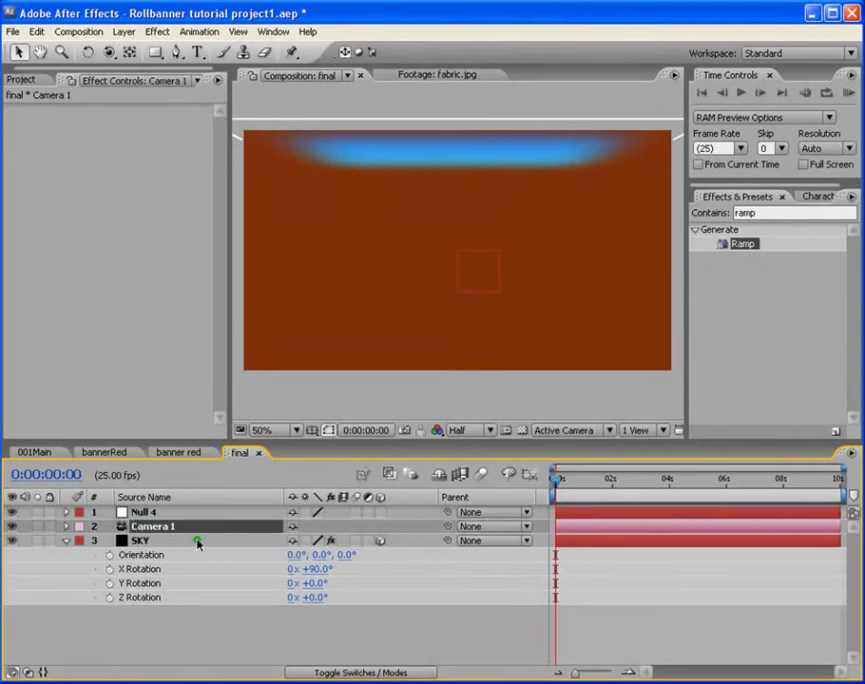
pyautogui.click(445, 528)
pyautogui.moveTo(451, 533); pyautogui.dragTo(137, 514)
# Find the Fractal Noise effect and apply it to the SKY layer below the Ramp.
pyautogui.click(143, 541)
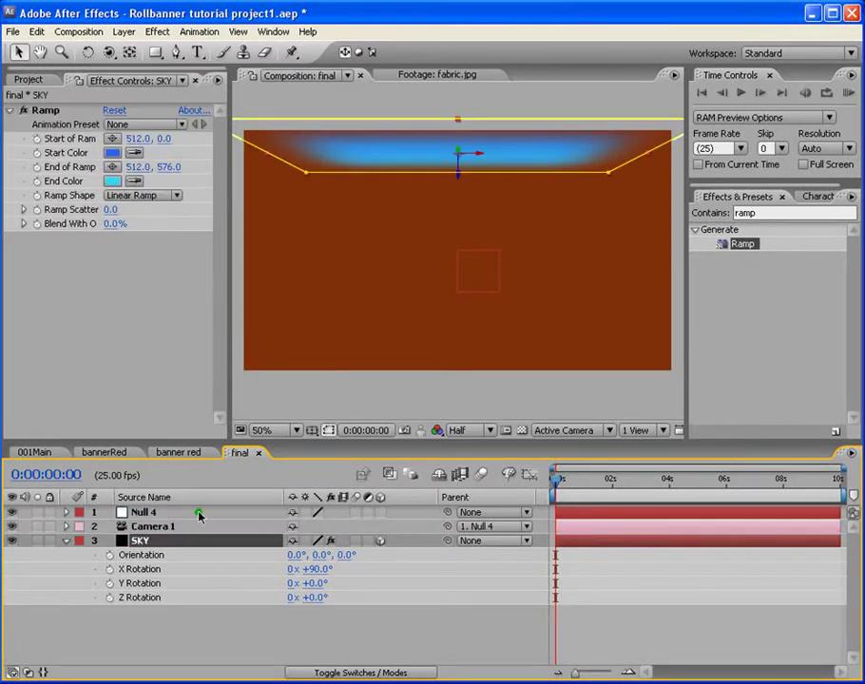
pyautogui.click(154, 558)
pyautogui.click(85, 541)
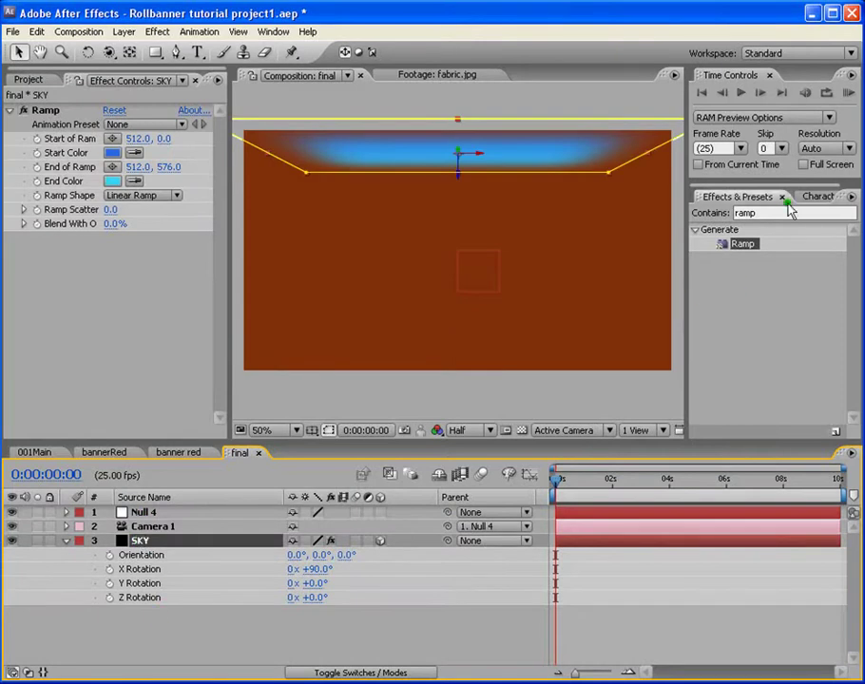
pyautogui.click(771, 211)
pyautogui.write('frac')
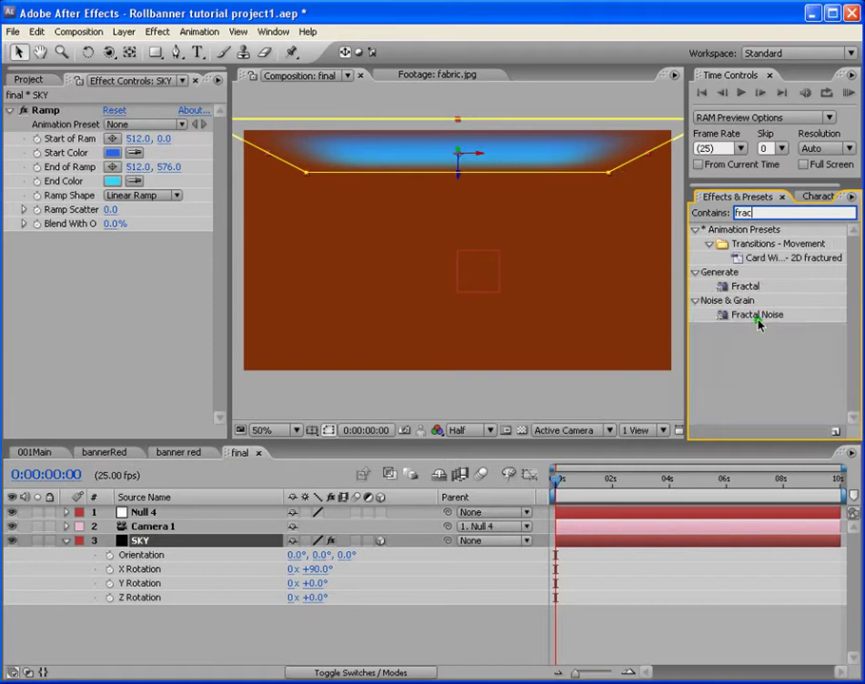
pyautogui.moveTo(758, 323); pyautogui.dragTo(600, 544)
pyautogui.click(457, 172)
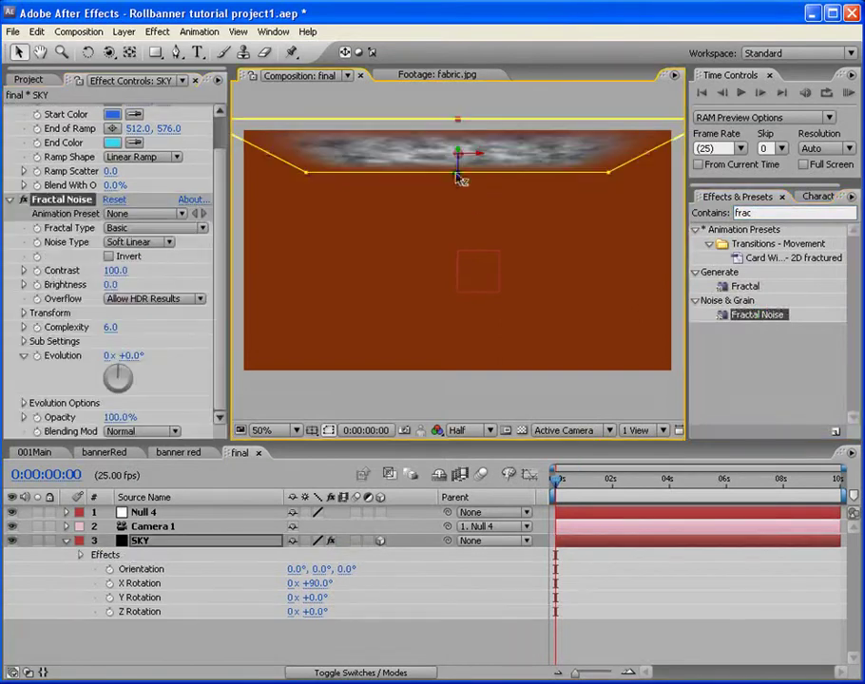
# Scale the SKY layer up to 317% and lower it so it spans the frame down to the horizon.
pyautogui.moveTo(460, 171); pyautogui.dragTo(459, 190)
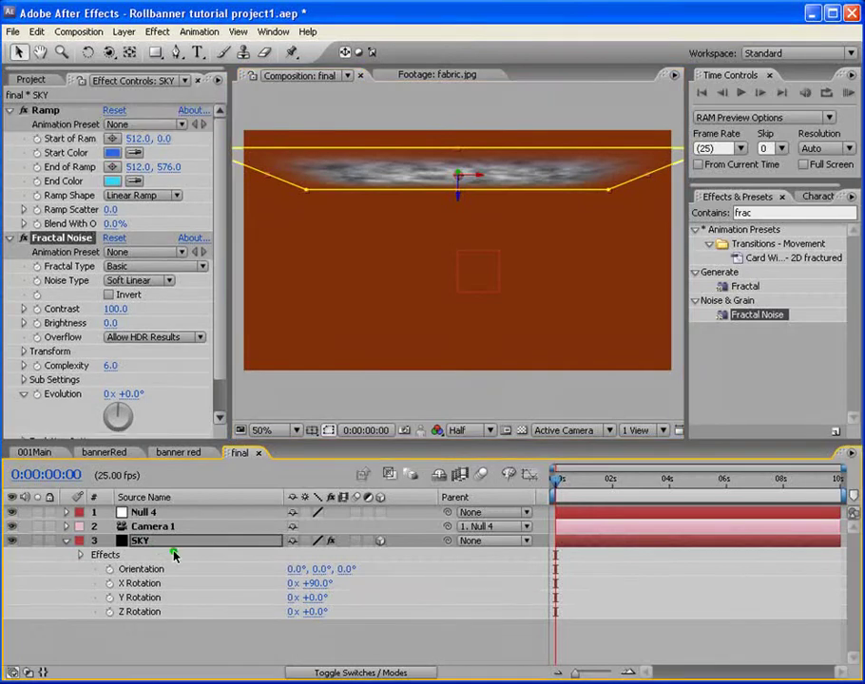
pyautogui.click(157, 539)
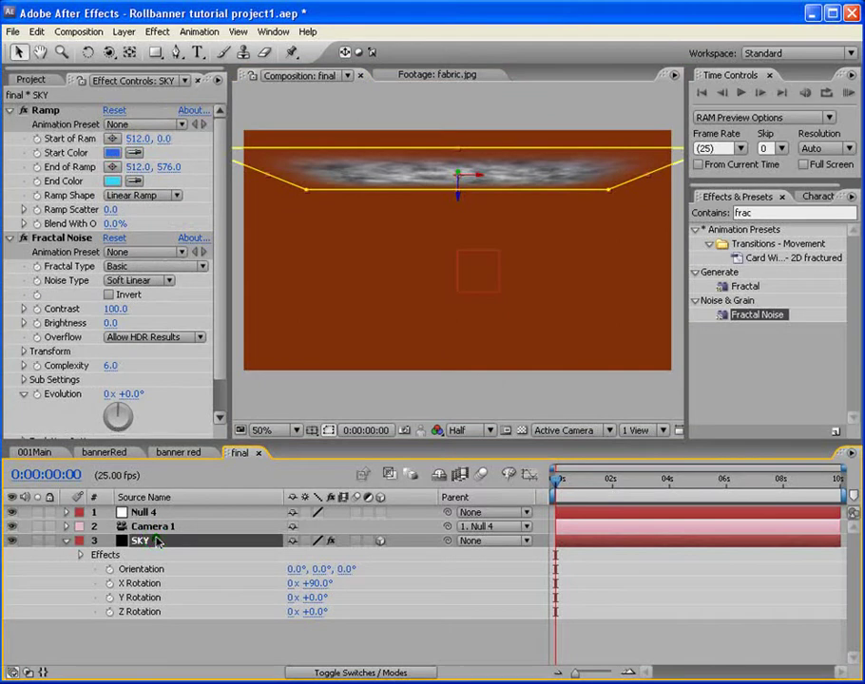
pyautogui.press('s')
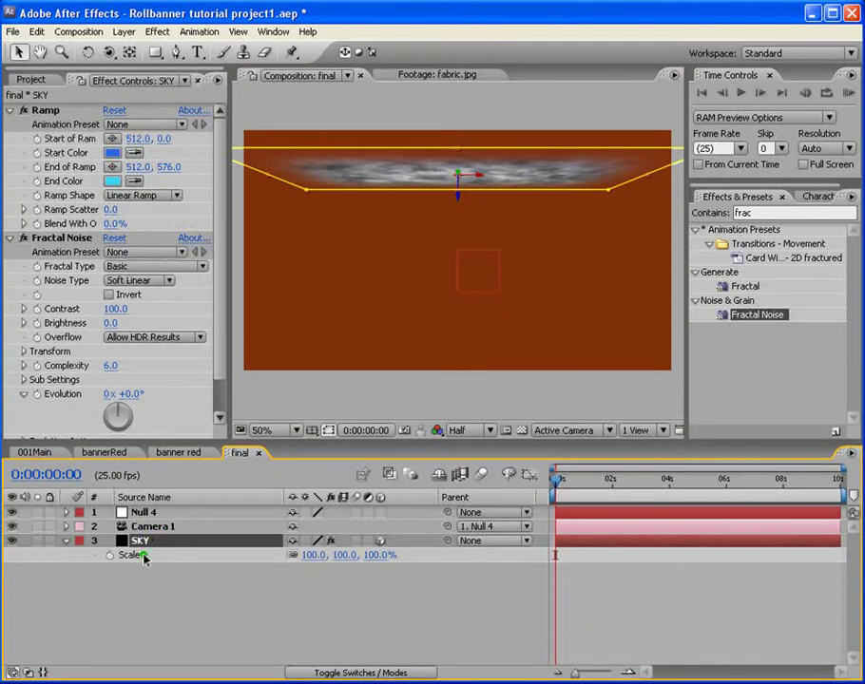
pyautogui.moveTo(311, 555); pyautogui.dragTo(556, 560)
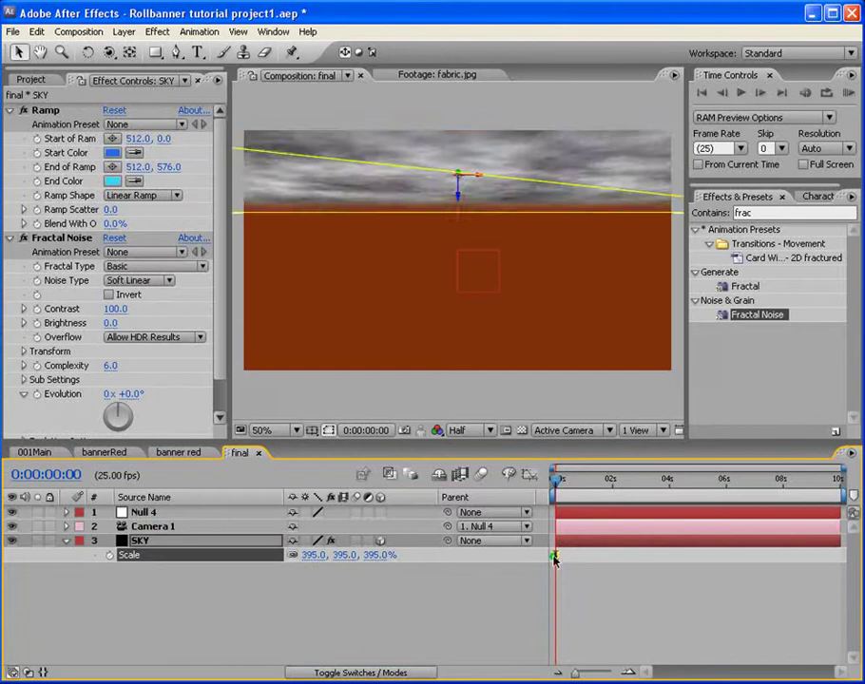
pyautogui.press(',')
pyautogui.press(',')
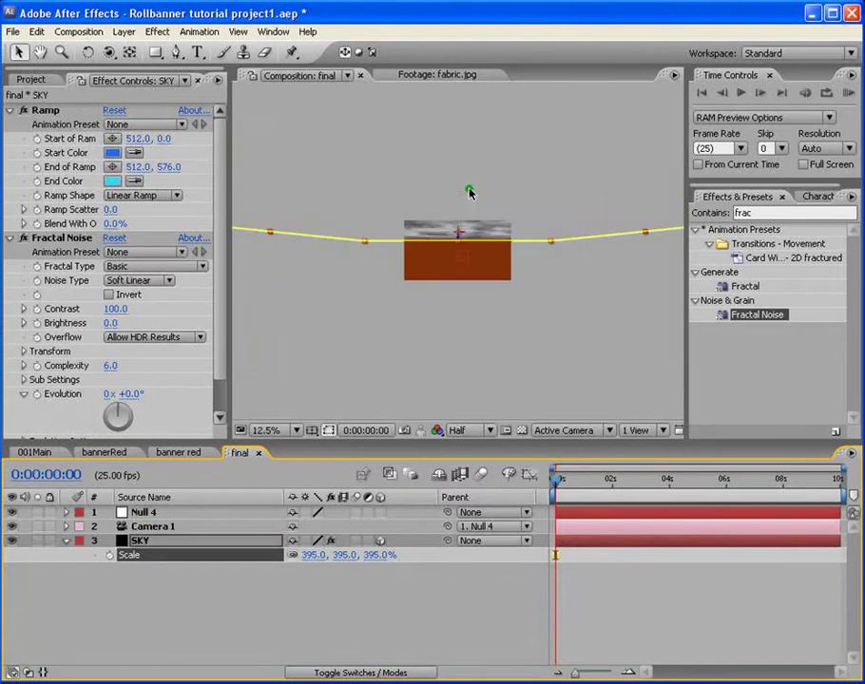
pyautogui.press('.')
pyautogui.press('.')
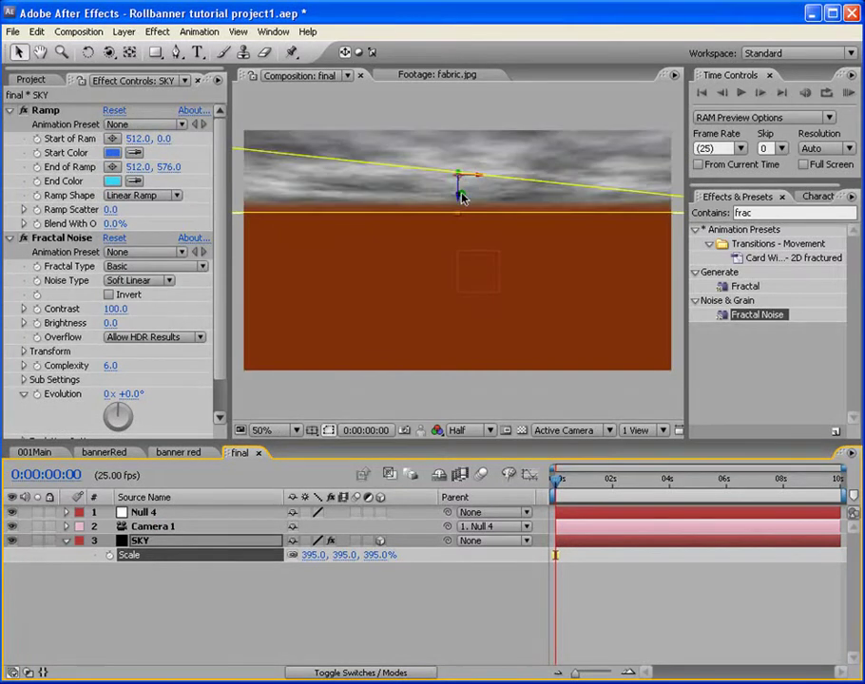
pyautogui.moveTo(459, 195); pyautogui.dragTo(458, 218)
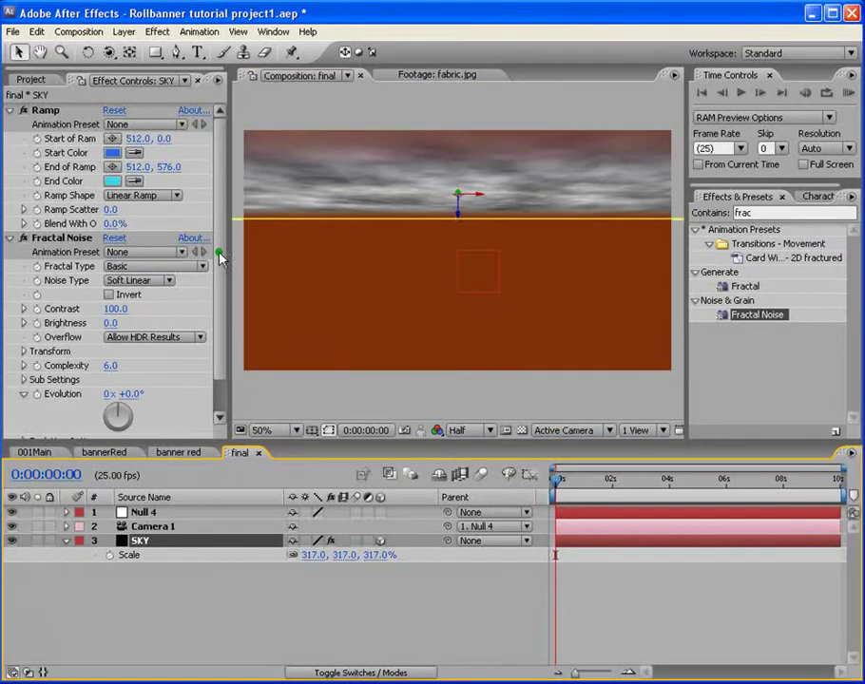
# Set the blending mode of SKY's Fractal Noise effect to Screen.
pyautogui.moveTo(220, 254); pyautogui.dragTo(222, 437)
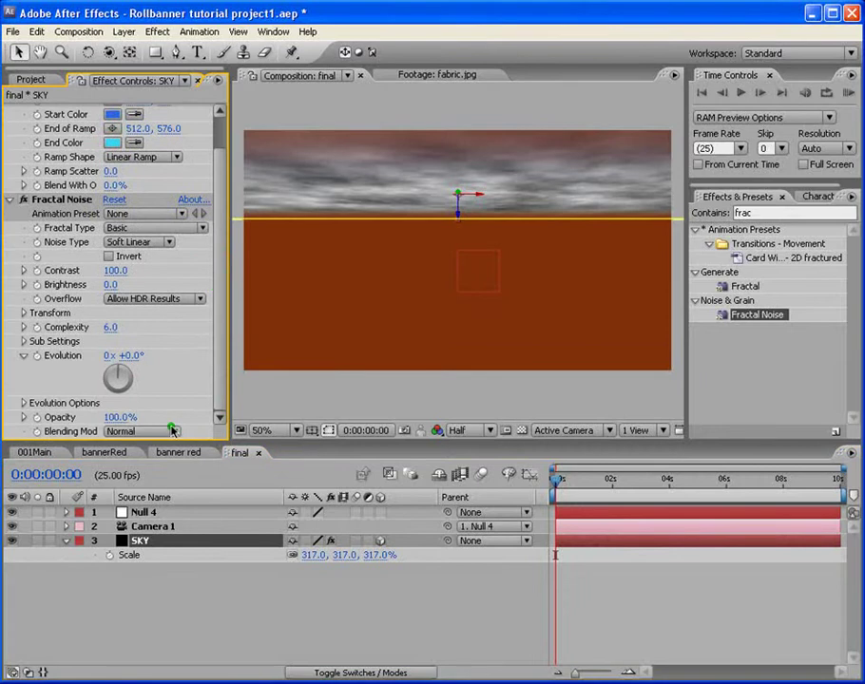
pyautogui.click(174, 430)
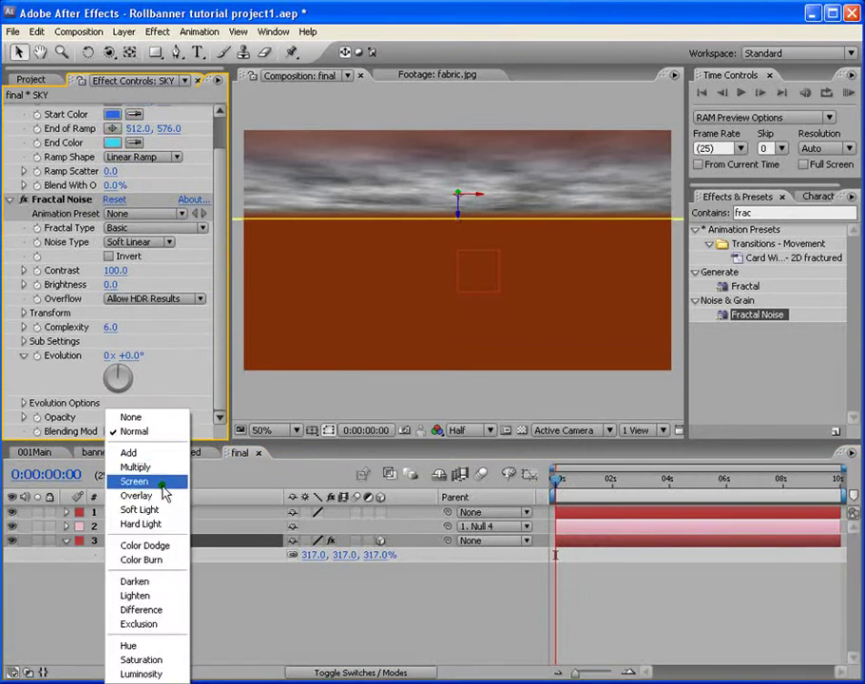
pyautogui.click(163, 482)
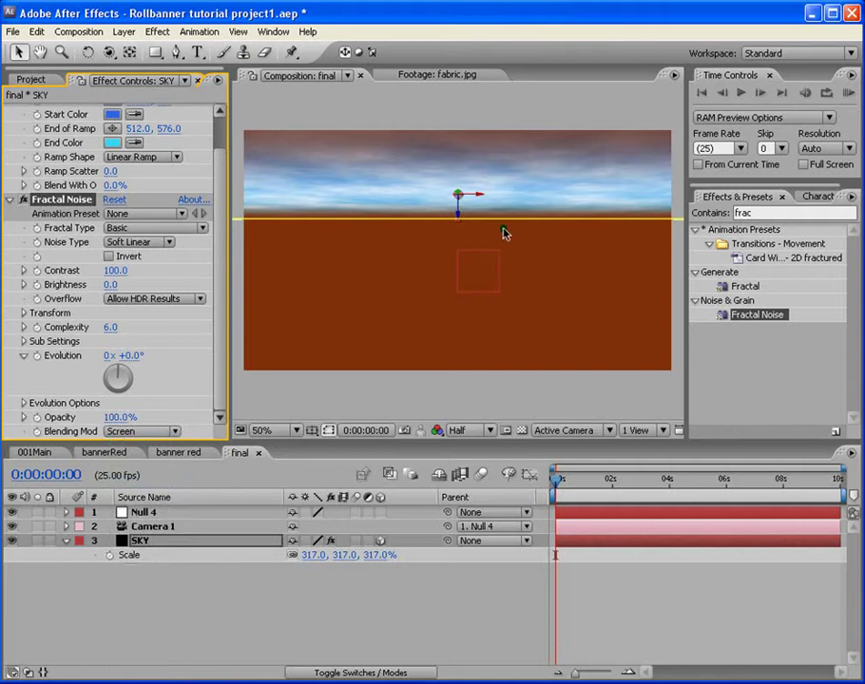
# Create a white 1024 x 576 solid and place it beneath the SKY layer as the background.
pyautogui.click(131, 33)
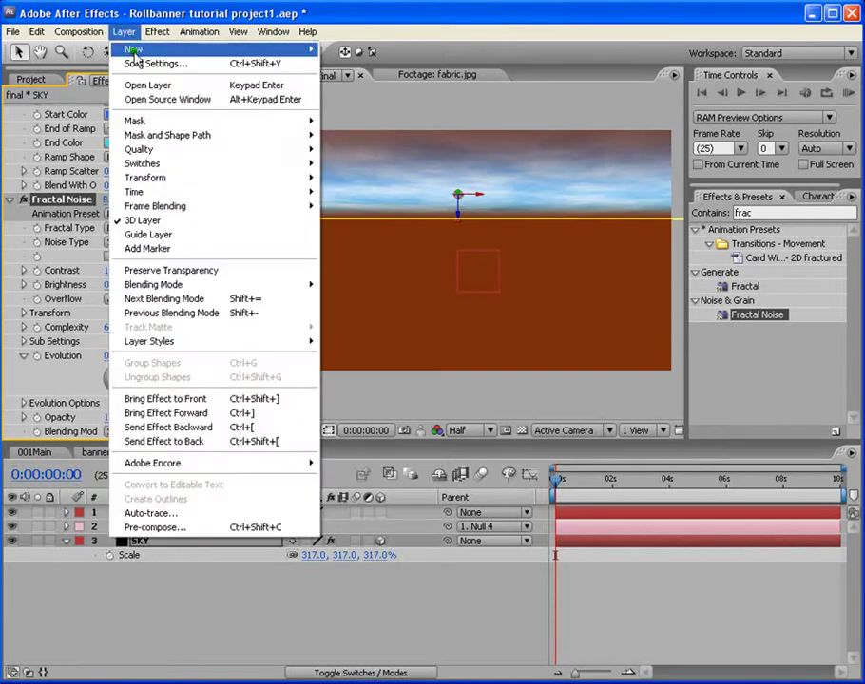
pyautogui.moveTo(116, 48)
pyautogui.click(352, 64)
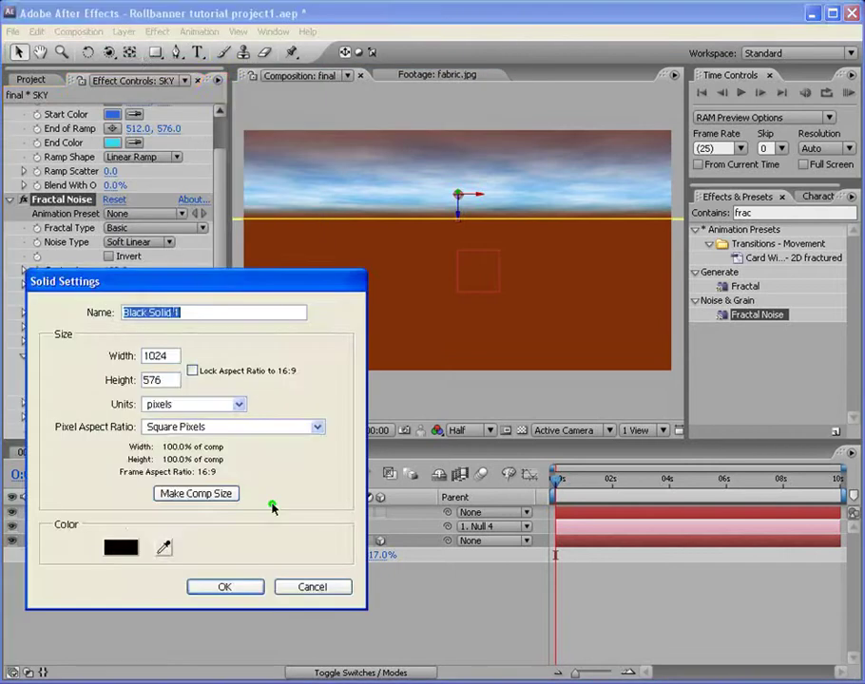
pyautogui.click(124, 549)
pyautogui.moveTo(365, 349); pyautogui.dragTo(218, 324)
pyautogui.click(692, 361)
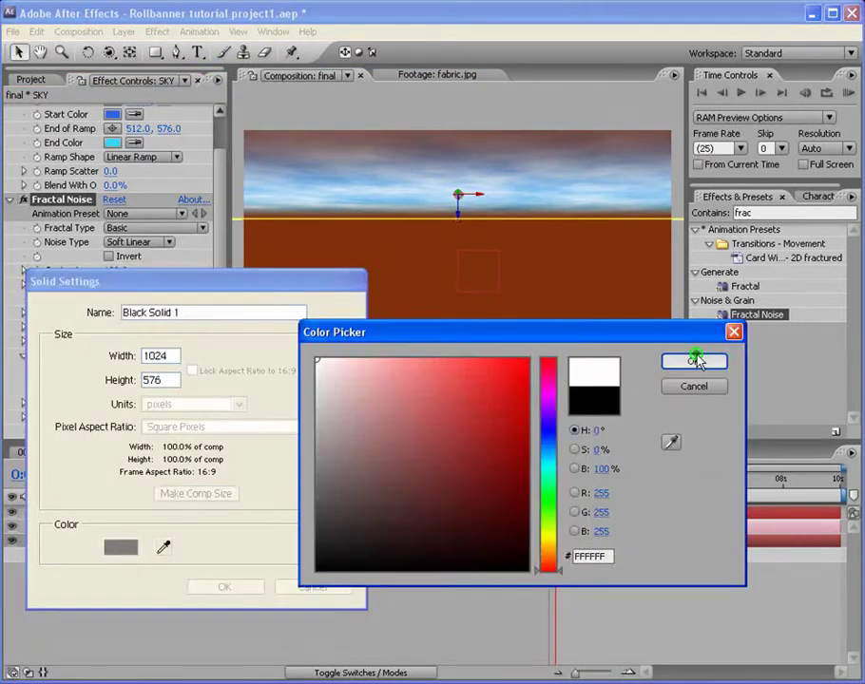
pyautogui.click(224, 586)
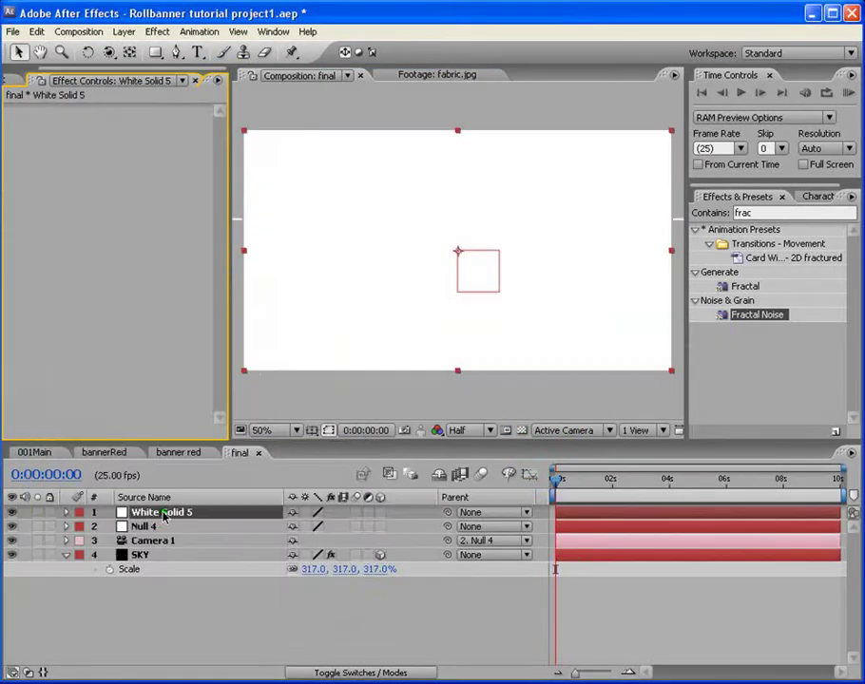
pyautogui.moveTo(161, 513); pyautogui.dragTo(159, 617)
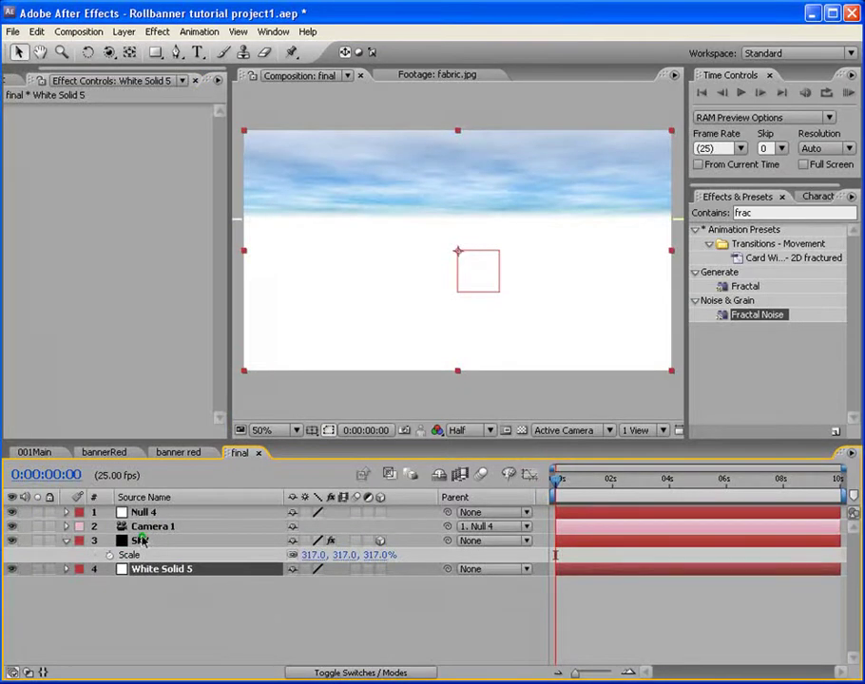
# Set SKY's Fractal Noise Evolution to 1 revolution and keyframe it at 0:00:00:00.
pyautogui.click(219, 541)
pyautogui.scroll(-2, 189, 393)
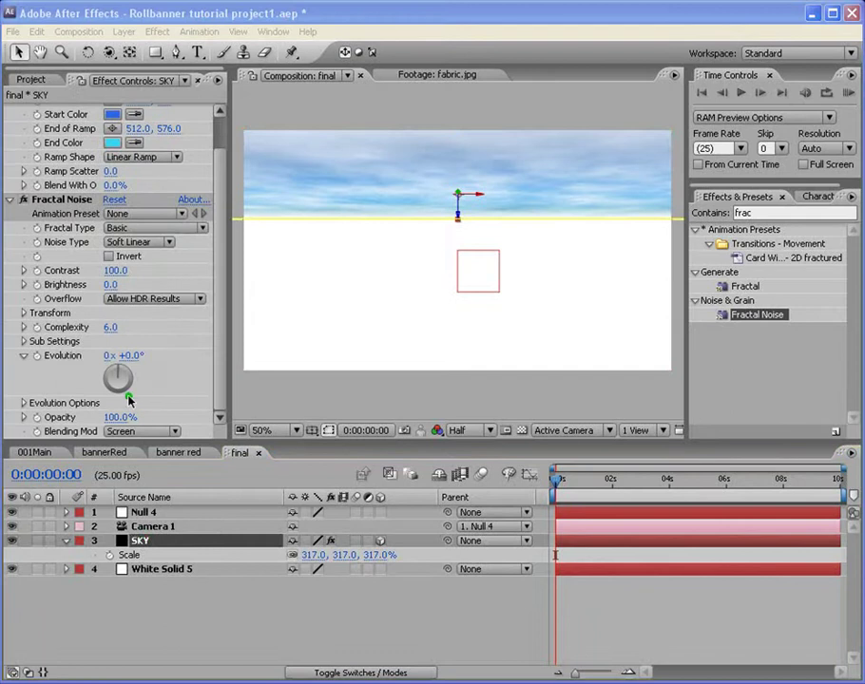
pyautogui.click(109, 357)
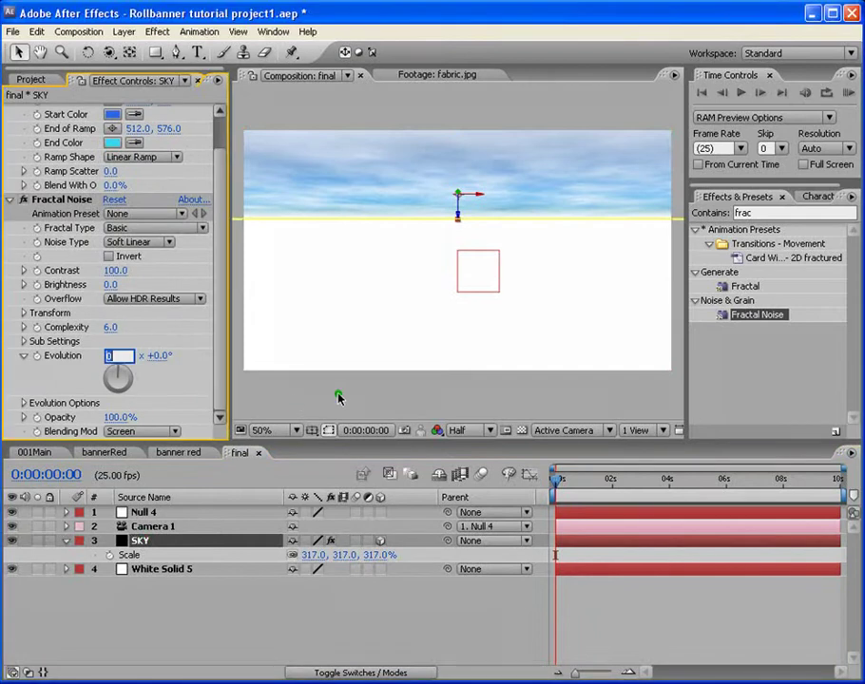
pyautogui.press('Return')
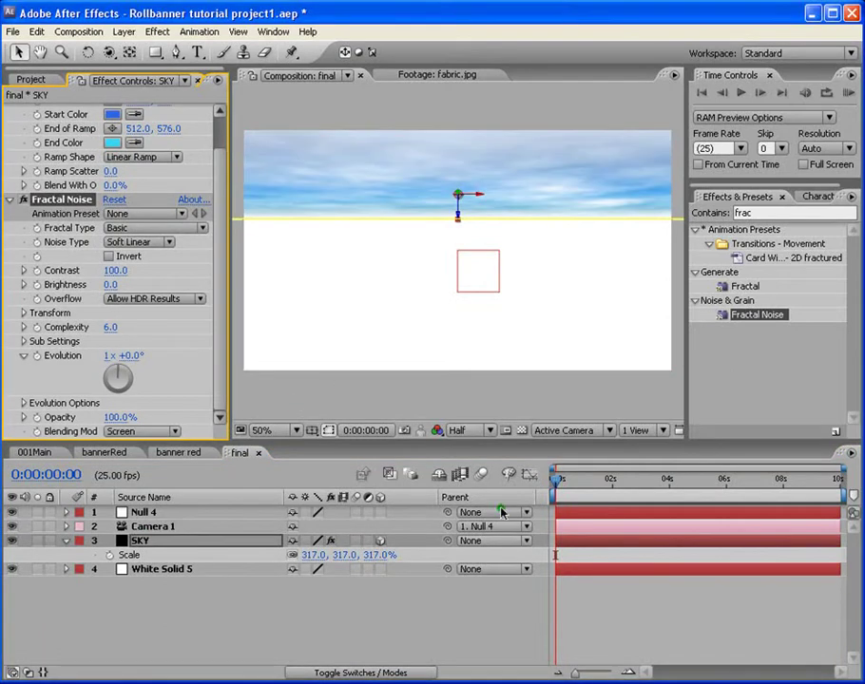
pyautogui.click(38, 357)
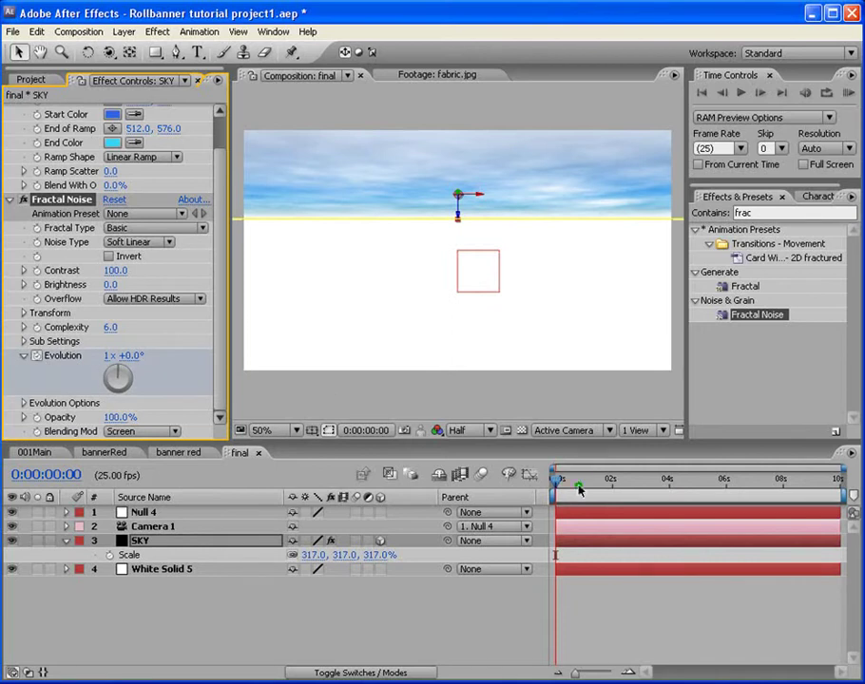
# Keyframe SKY's Fractal Noise Evolution at 0 revolutions at 0:00:10:00 and preview the cloud animation.
pyautogui.moveTo(591, 483); pyautogui.dragTo(840, 480)
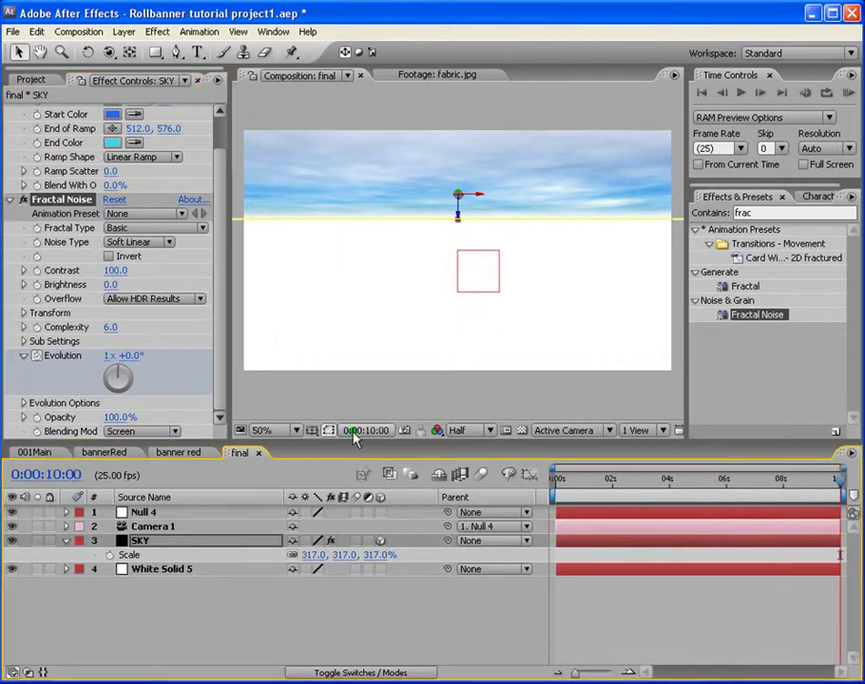
pyautogui.click(110, 357)
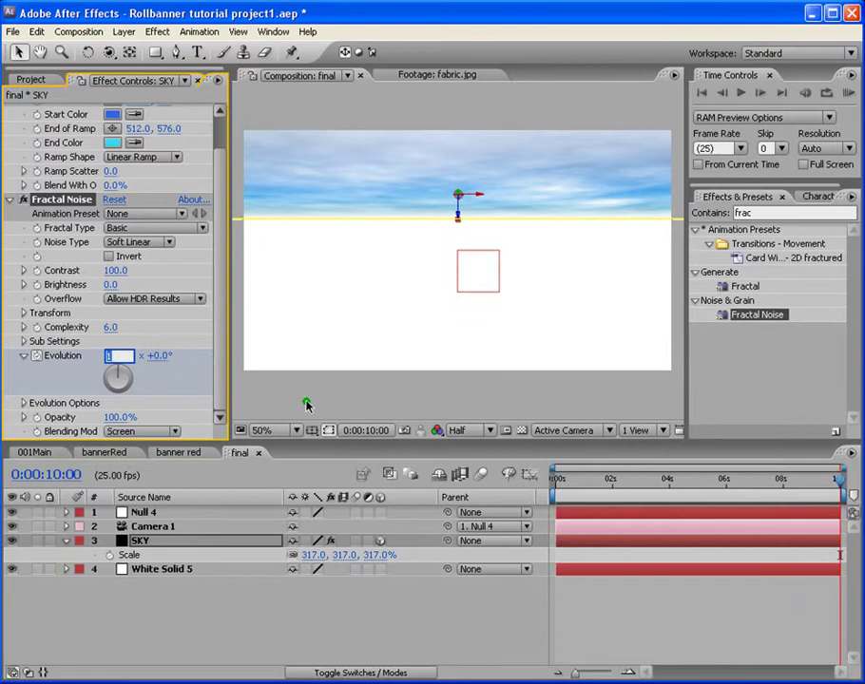
pyautogui.press('Return')
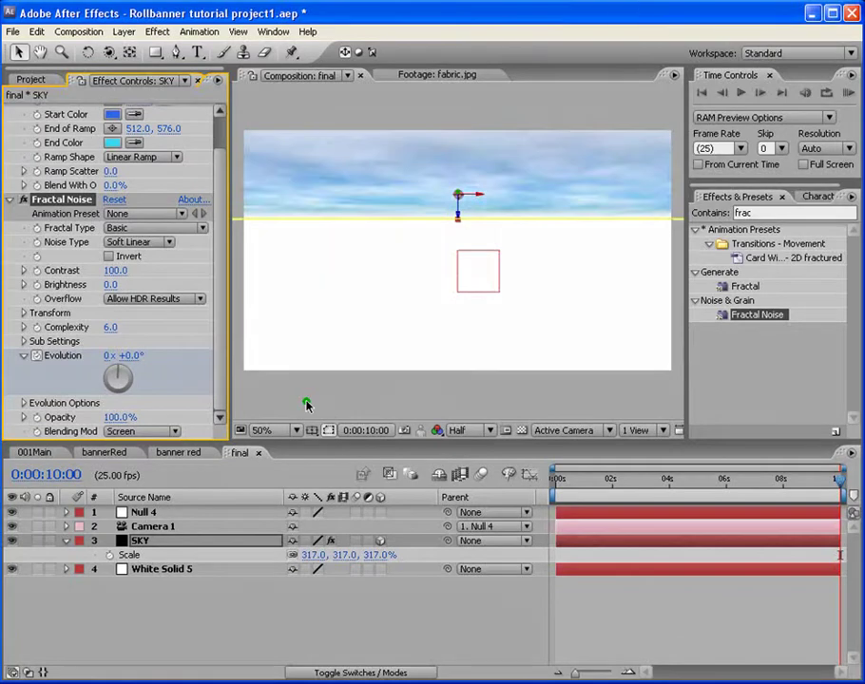
pyautogui.click(849, 93)
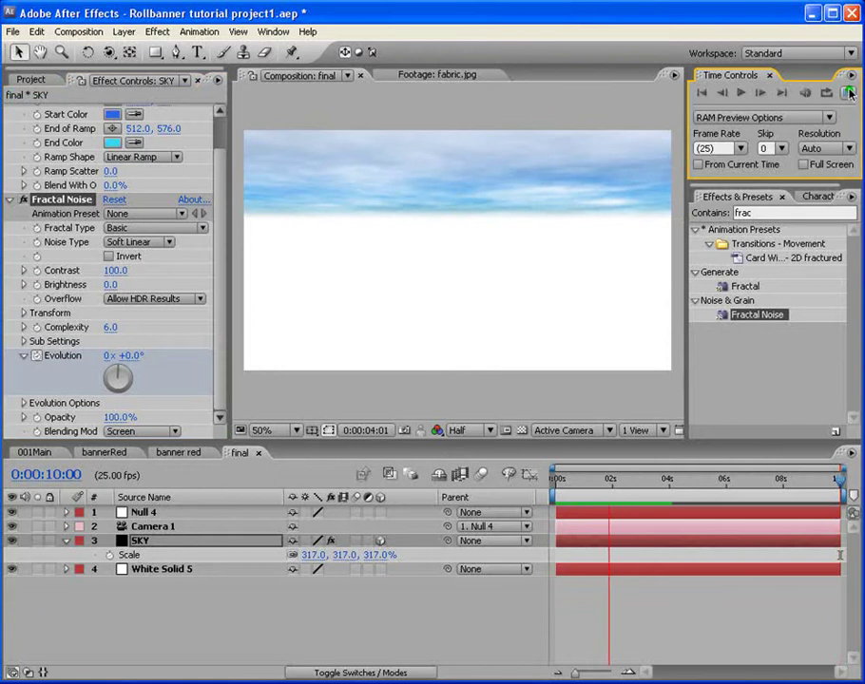
pyautogui.click(851, 94)
# Change the starting Evolution keyframe at 0:00:00:00 to 3 revolutions and preview the cloud motion again.
pyautogui.press('Home')
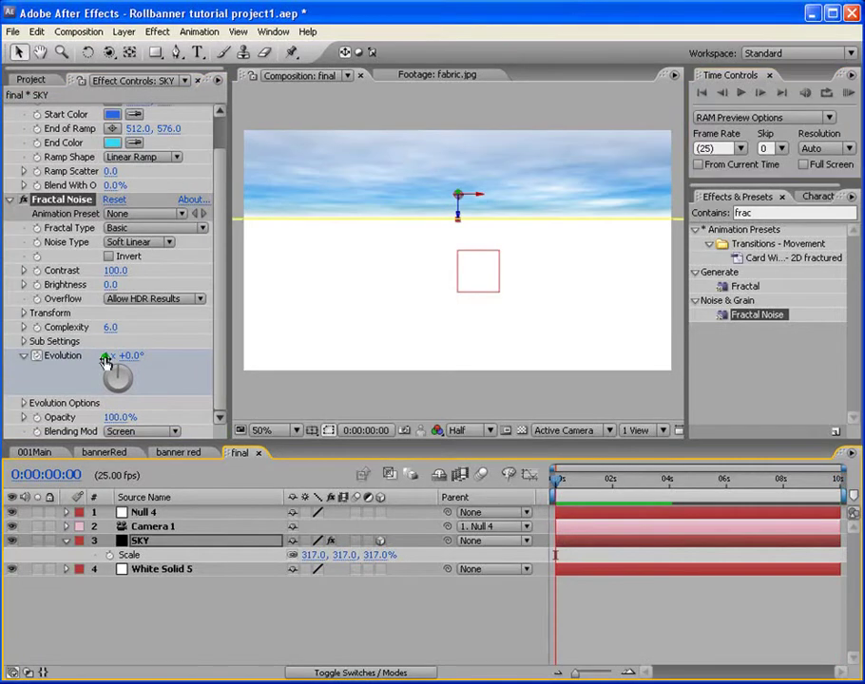
pyautogui.click(108, 355)
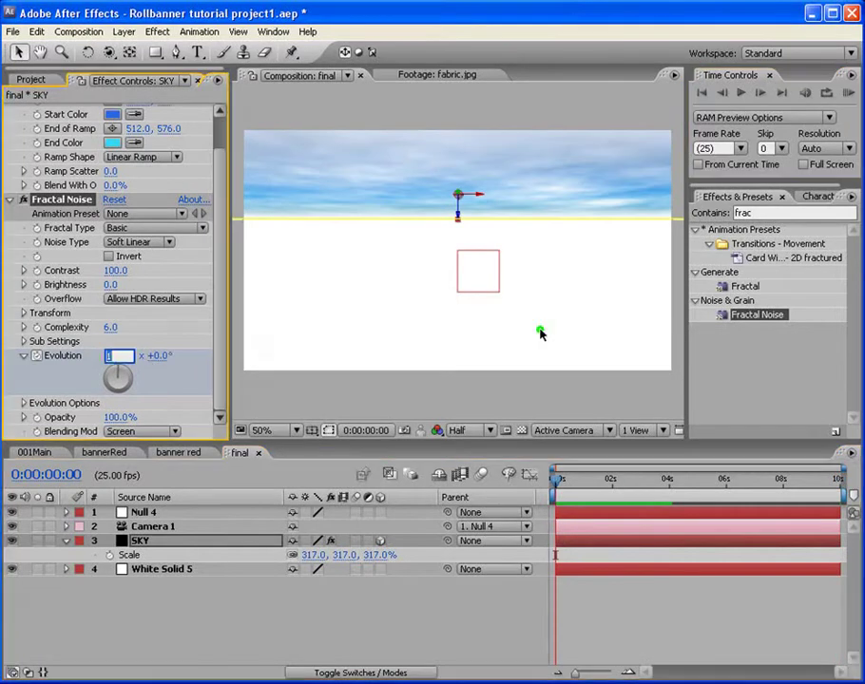
pyautogui.press('Return')
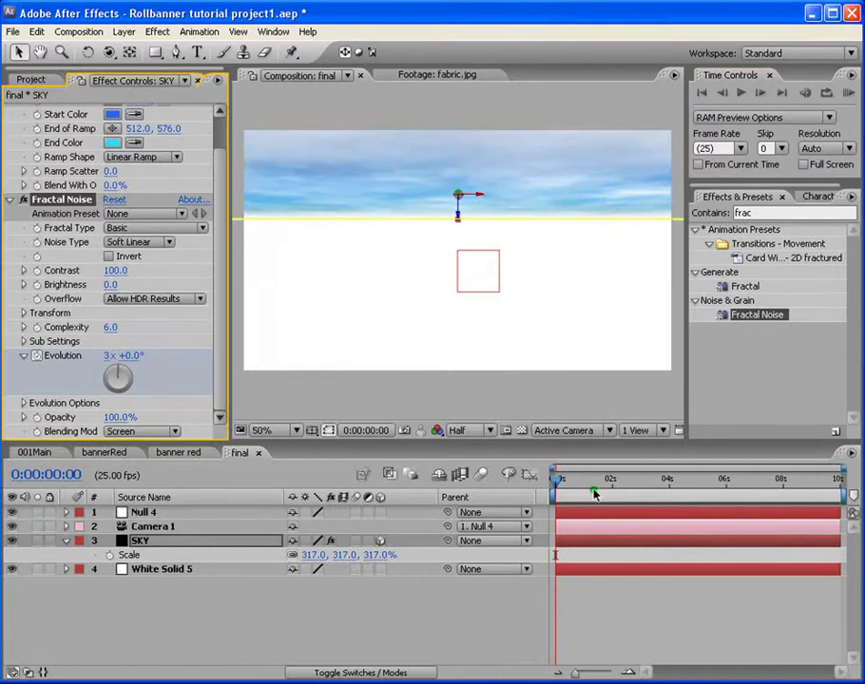
pyautogui.click(594, 494)
pyautogui.click(847, 92)
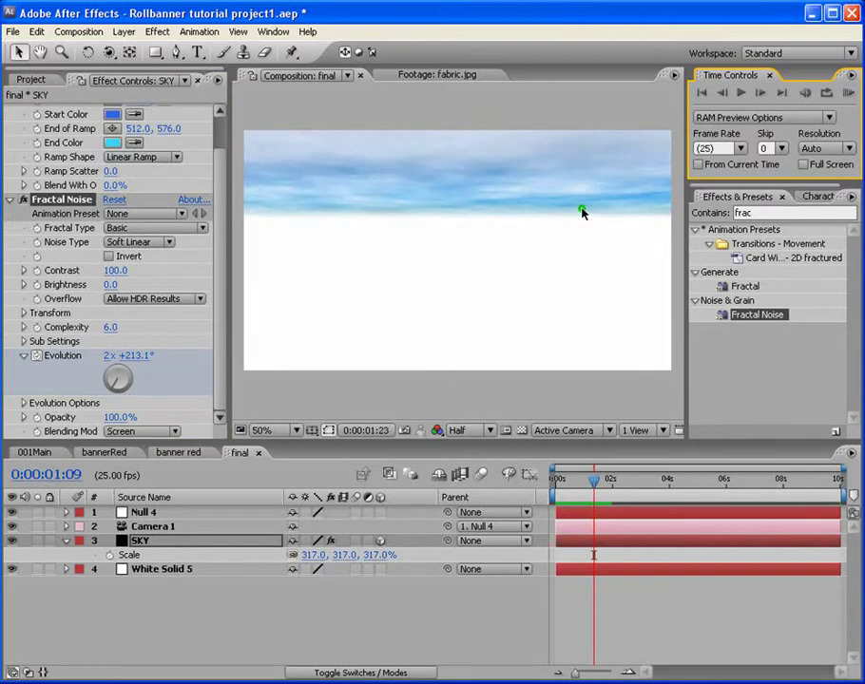
pyautogui.click(850, 92)
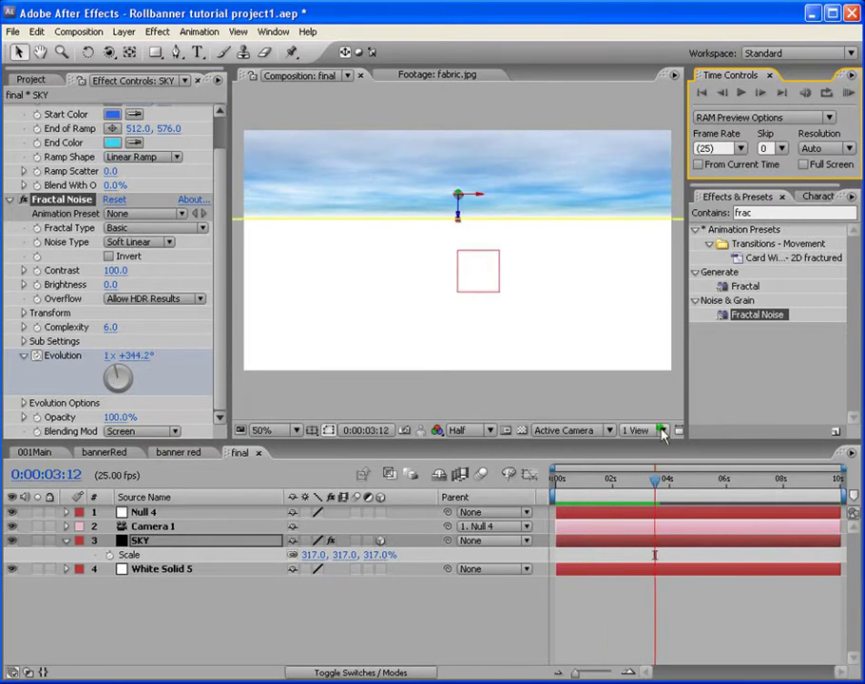
# Add the banner red composition to the final composition, placing it slightly left of the frame's centre.
pyautogui.click(616, 591)
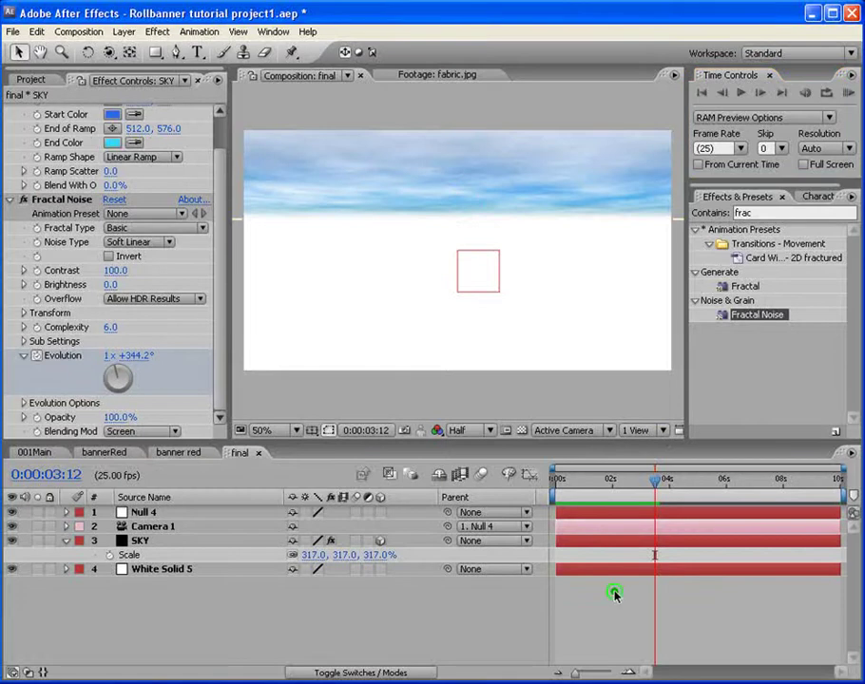
pyautogui.click(30, 79)
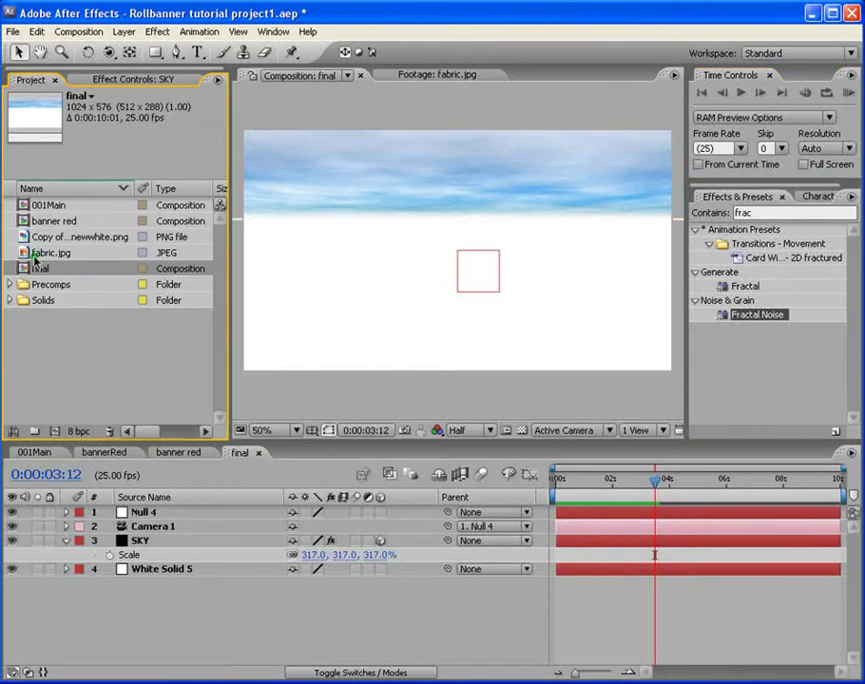
pyautogui.click(24, 223)
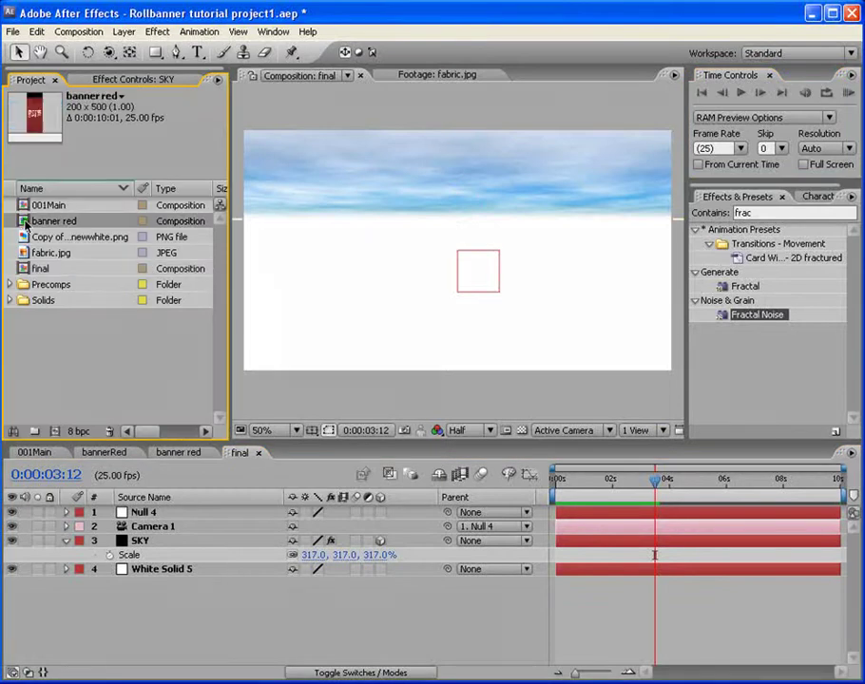
pyautogui.moveTo(24, 222); pyautogui.dragTo(390, 261)
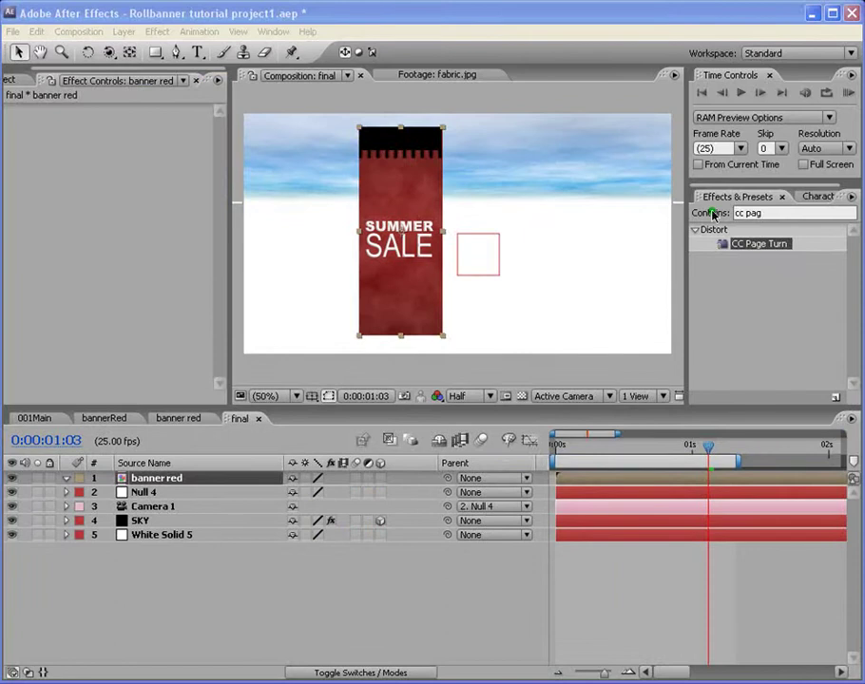
# Apply the CC Page Turn effect to the banner red layer.
pyautogui.click(768, 213)
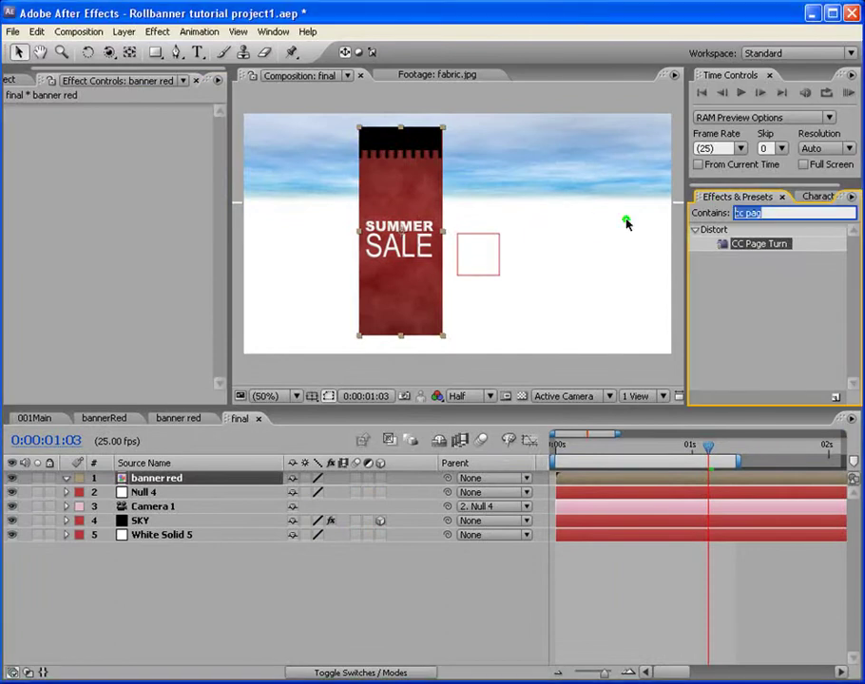
pyautogui.click(750, 265)
pyautogui.click(747, 245)
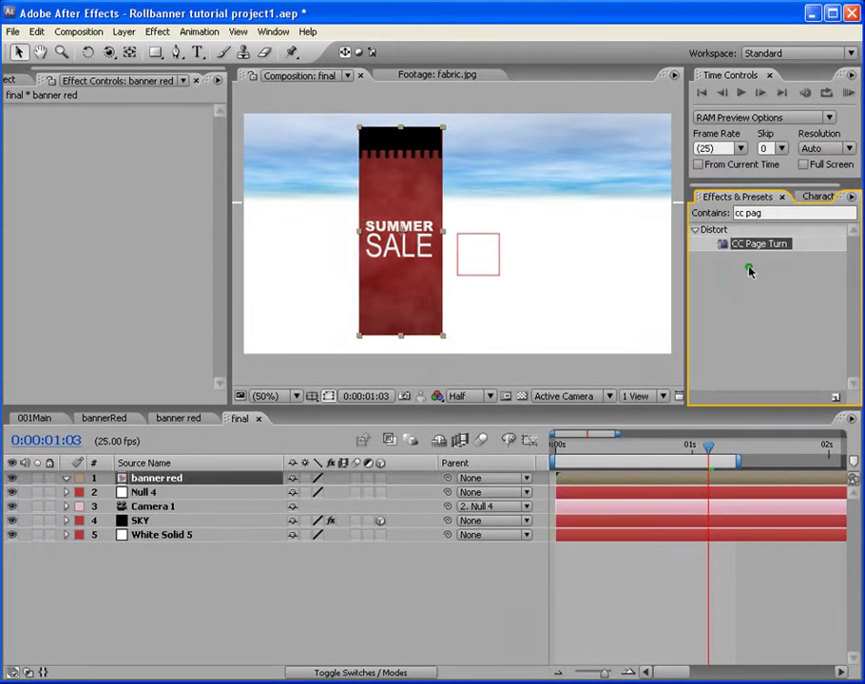
pyautogui.click(747, 245)
pyautogui.moveTo(749, 247); pyautogui.dragTo(398, 247)
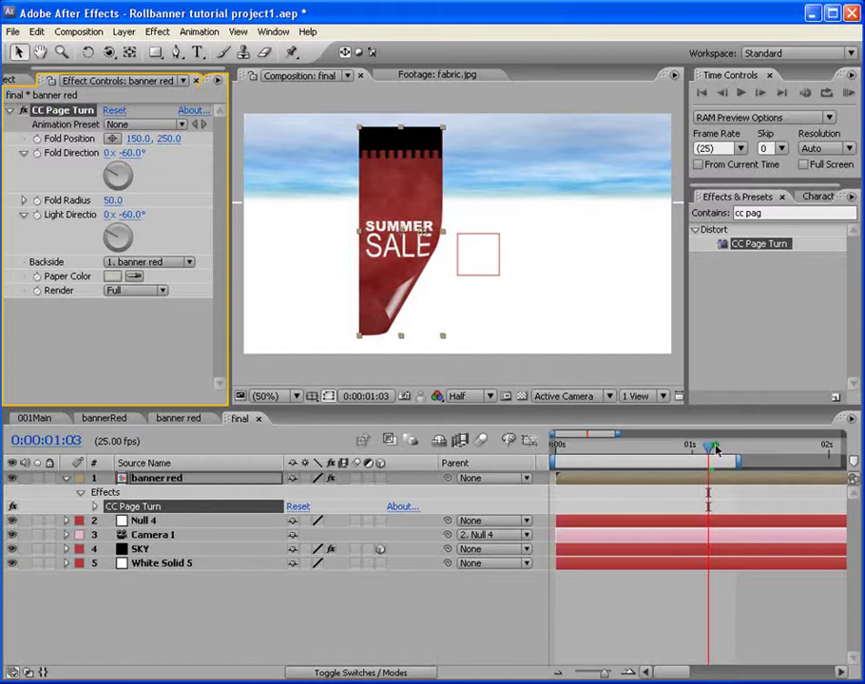
# Extend the work area, move the current time to 0:00:01:10, and set the page turn's Fold Direction and Light Direction to 0°.
pyautogui.moveTo(733, 461); pyautogui.dragTo(781, 462)
pyautogui.moveTo(708, 445); pyautogui.dragTo(746, 445)
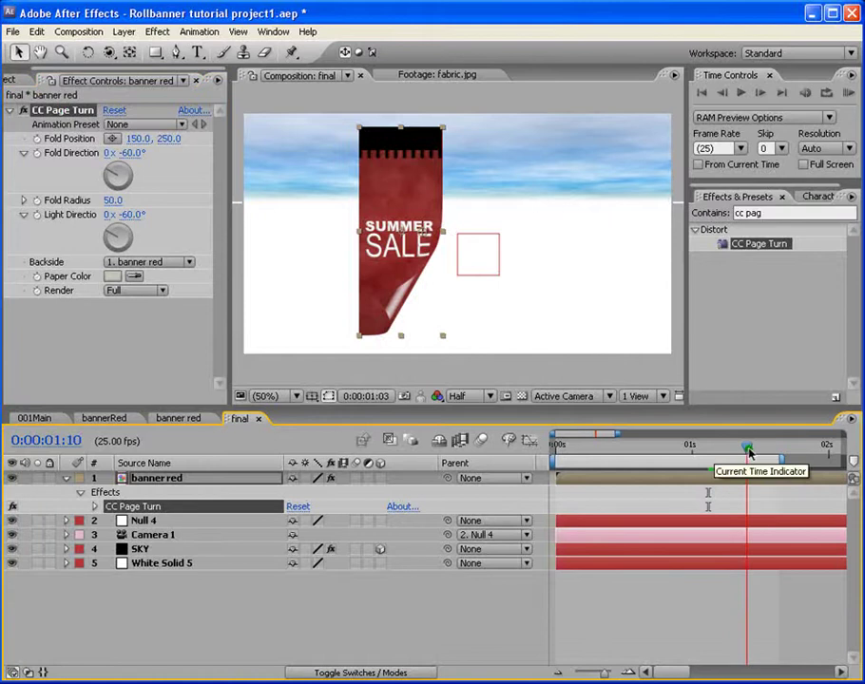
pyautogui.click(131, 153)
pyautogui.write('0')
pyautogui.press('Return')
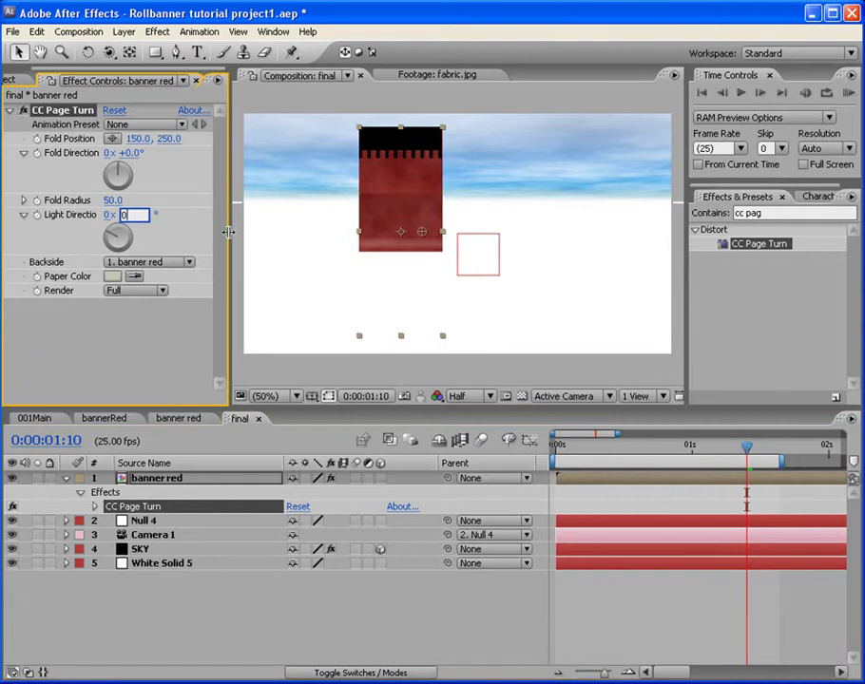
pyautogui.press('Return')
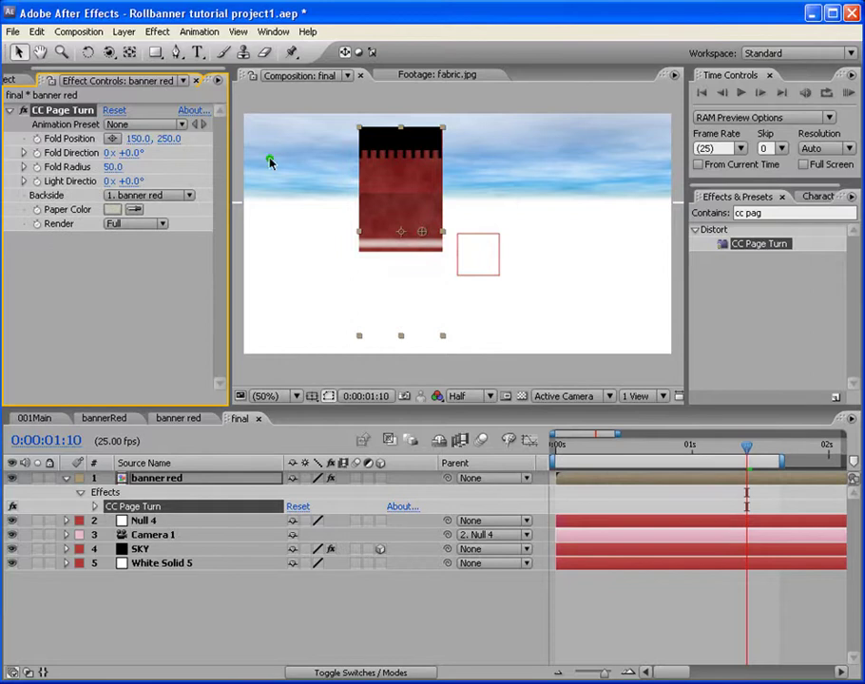
# Place the fold point just below the banner at 98, 511 and keyframe Fold Position, Fold Direction, Fold Radius and Light Direction at 0:00:01:10.
pyautogui.moveTo(168, 139); pyautogui.dragTo(274, 148)
pyautogui.moveTo(419, 295); pyautogui.dragTo(400, 340)
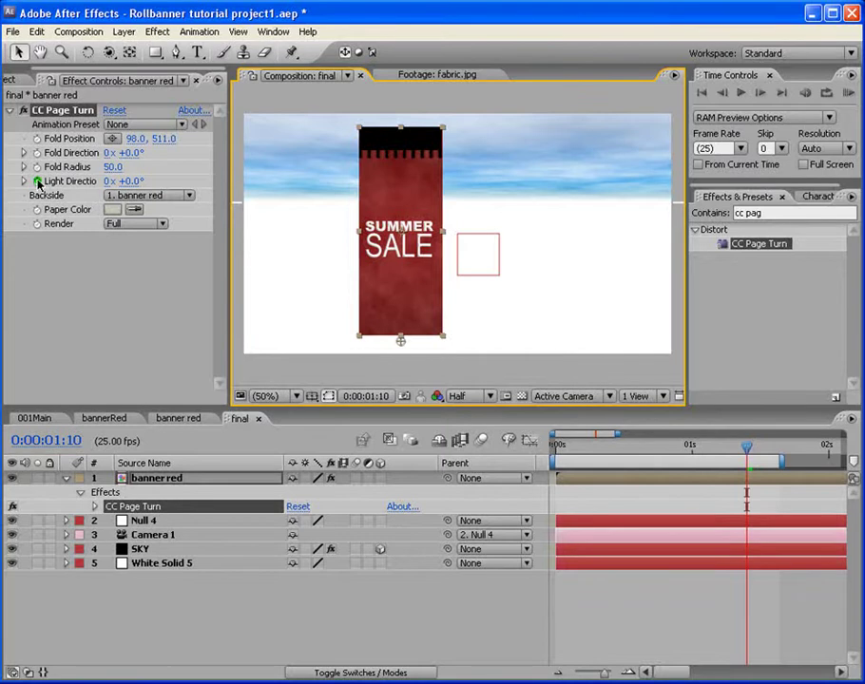
pyautogui.click(37, 139)
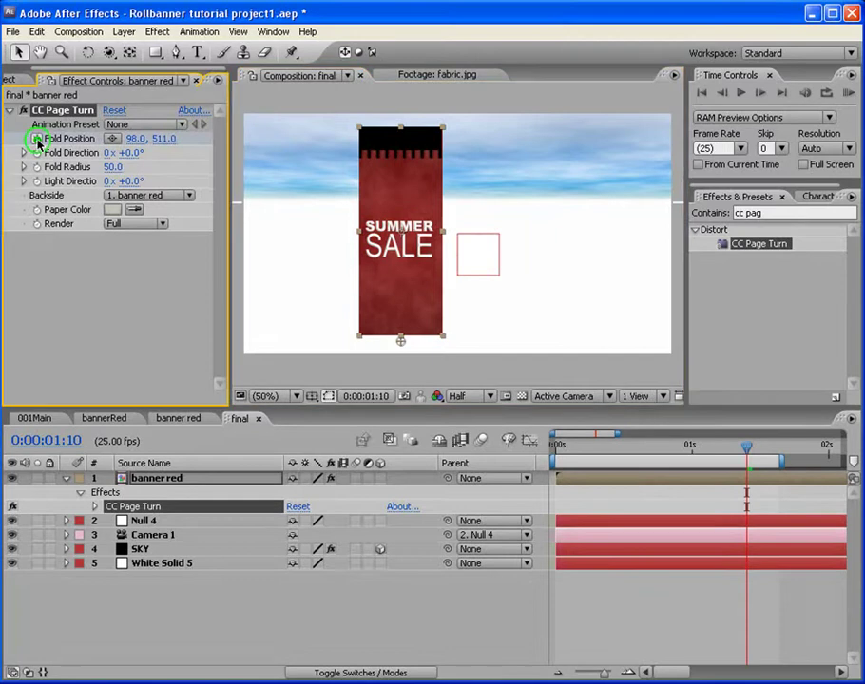
pyautogui.click(38, 153)
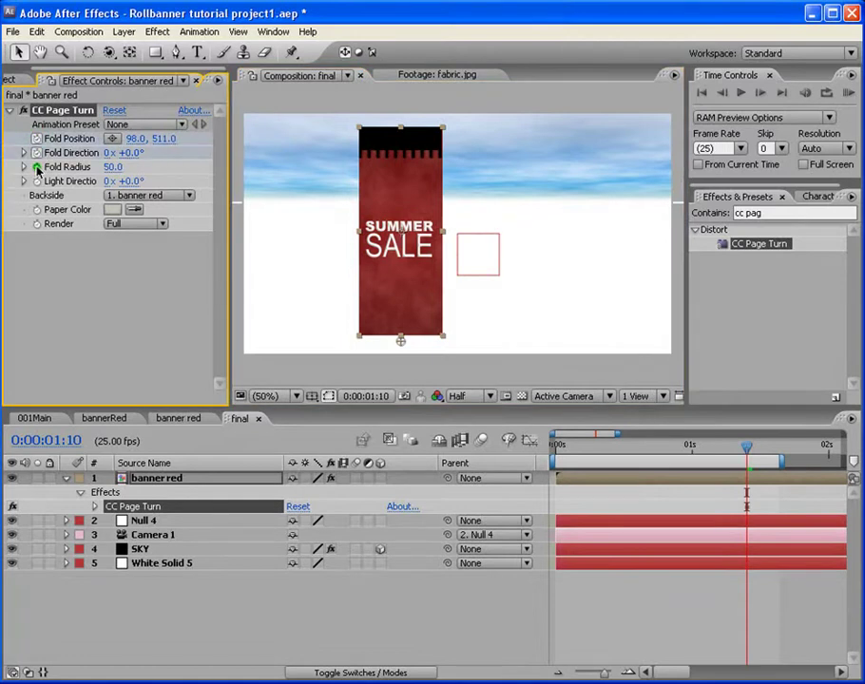
pyautogui.click(36, 168)
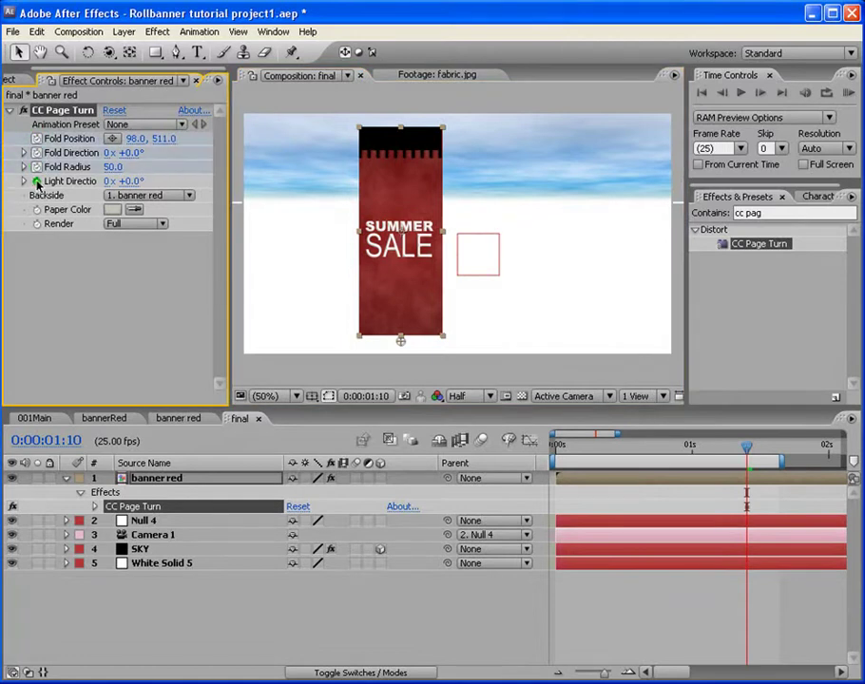
pyautogui.click(37, 182)
pyautogui.press('u')
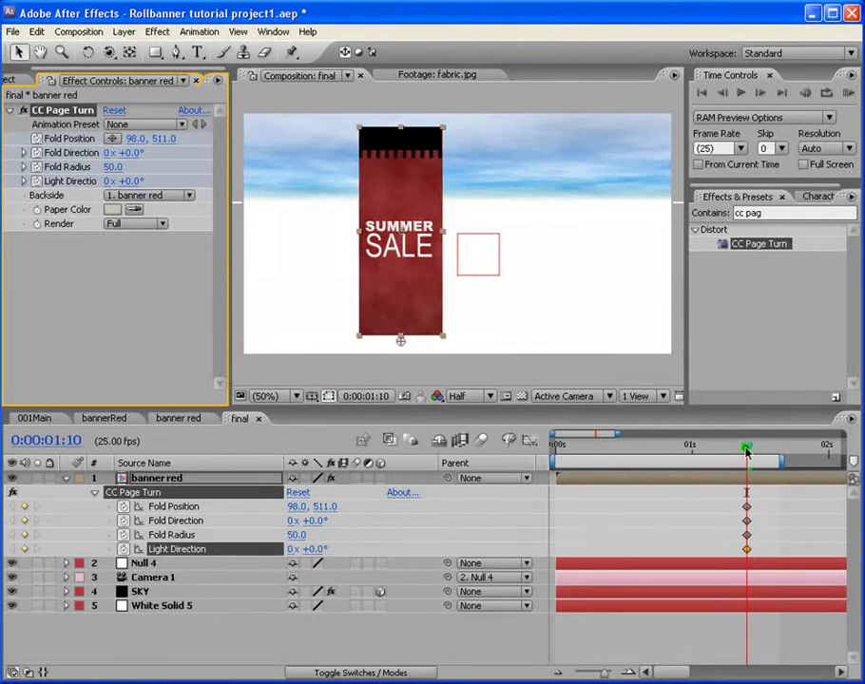
# At 0:00:01:05, keyframe the banner's Fold Position at 98, 387 and Fold Radius at 76.3.
pyautogui.moveTo(746, 453); pyautogui.dragTo(720, 456)
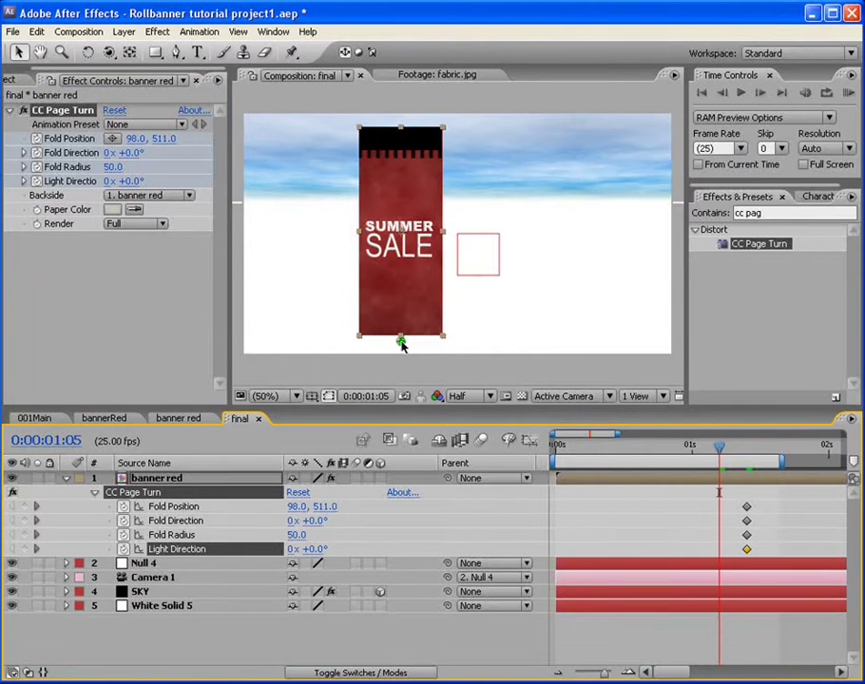
pyautogui.moveTo(400, 340); pyautogui.dragTo(400, 297)
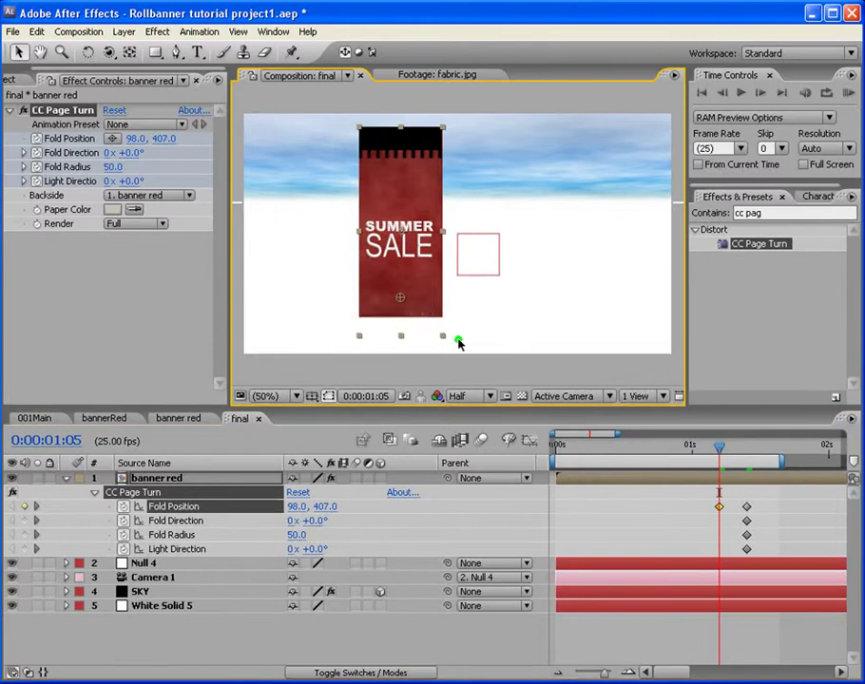
pyautogui.moveTo(399, 298); pyautogui.dragTo(400, 288)
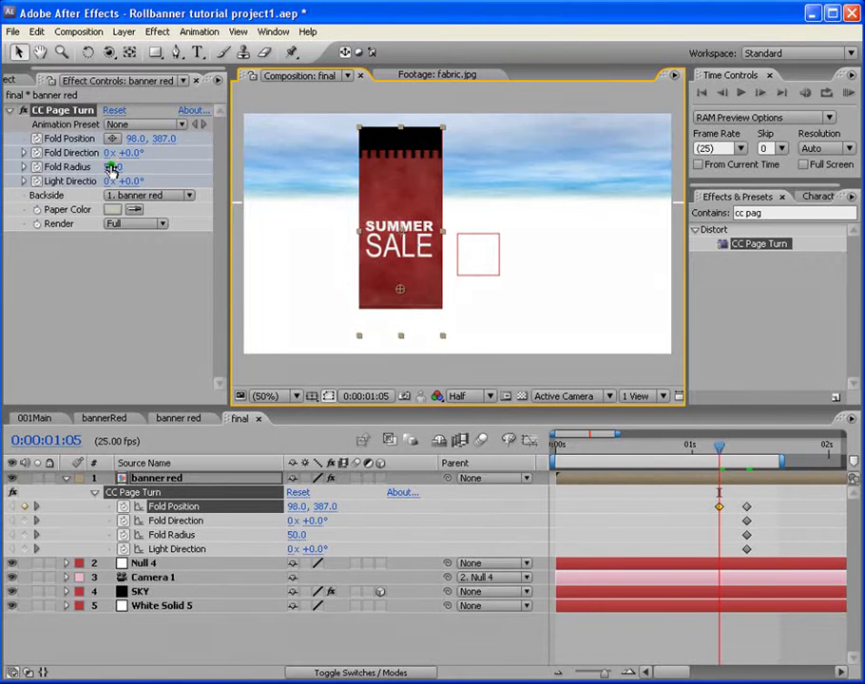
pyautogui.moveTo(111, 167); pyautogui.dragTo(198, 161)
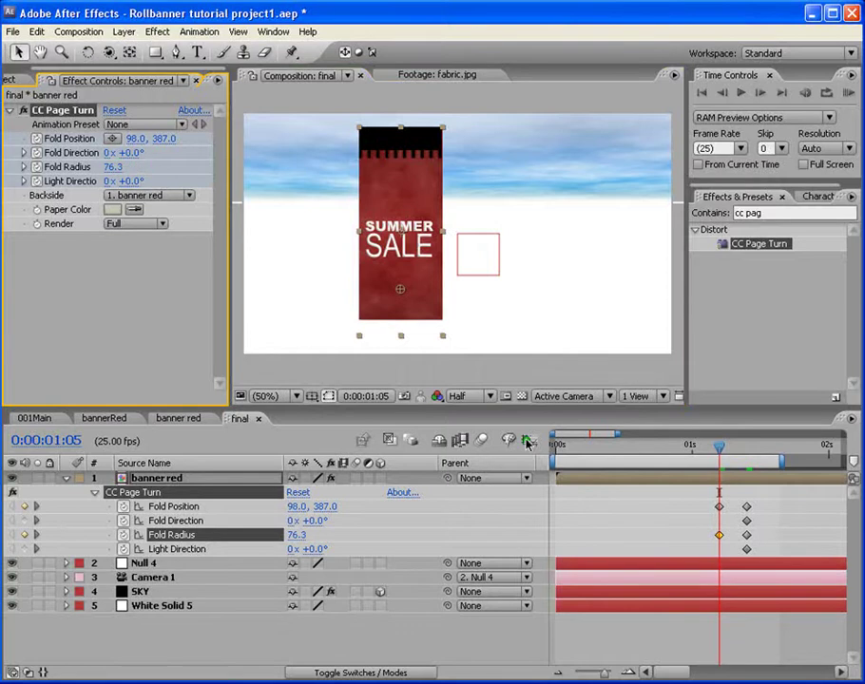
# At 0:00:01:00, keyframe Fold Position at 98, 277 and Fold Radius at 91.6, and move the current time to 0:00:00:19.
pyautogui.moveTo(721, 452); pyautogui.dragTo(692, 452)
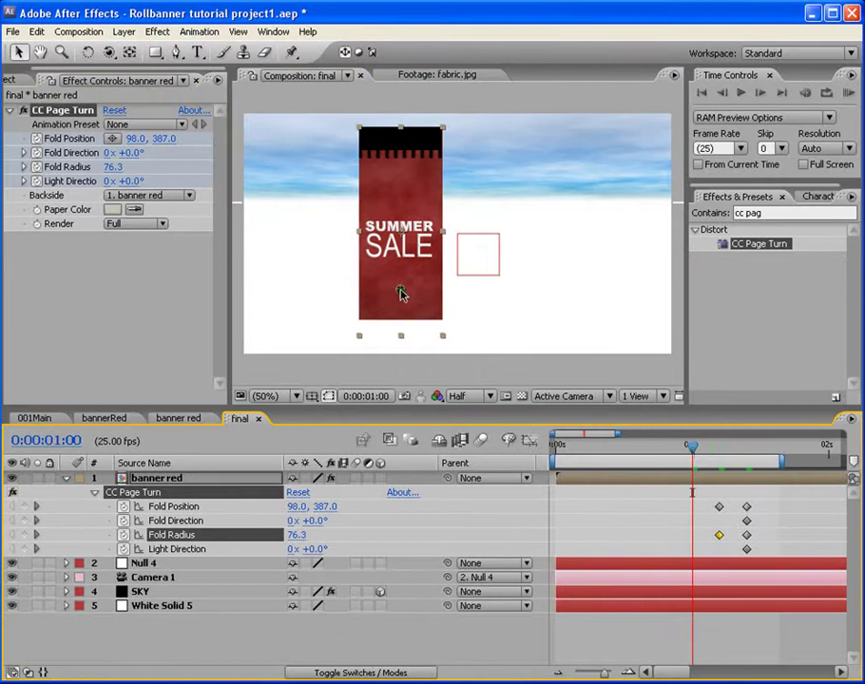
pyautogui.moveTo(400, 289); pyautogui.dragTo(400, 236)
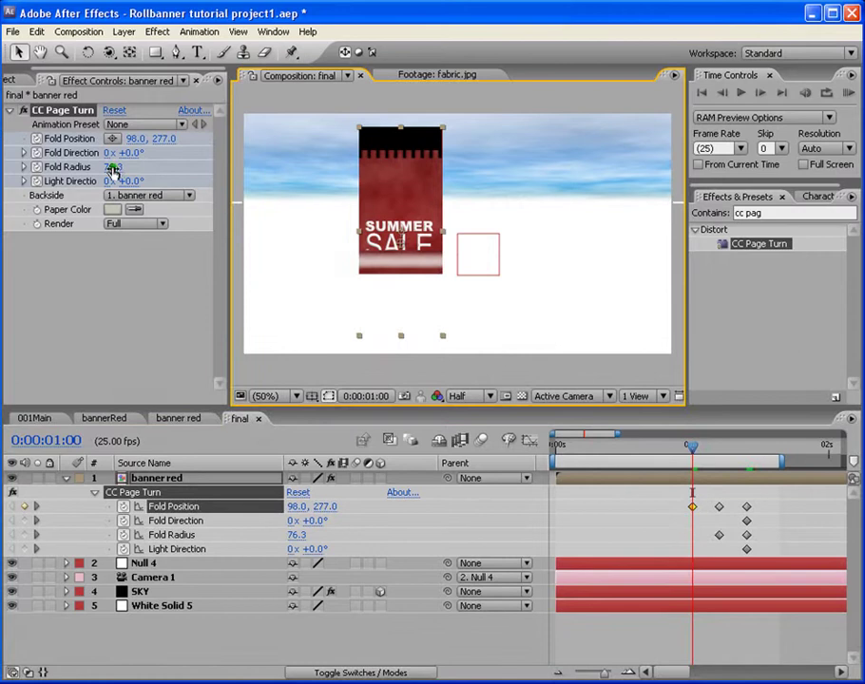
pyautogui.moveTo(113, 167)
pyautogui.mouseDown()
pyautogui.moveTo(165, 168)
pyautogui.moveTo(108, 177)
pyautogui.moveTo(167, 164)
pyautogui.moveTo(116, 171)
pyautogui.mouseUp()
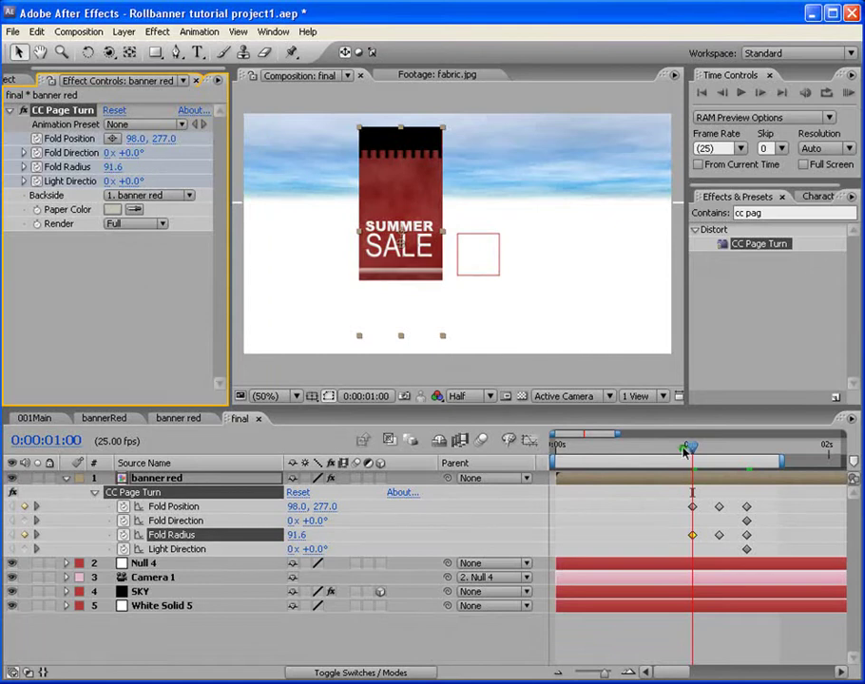
pyautogui.moveTo(690, 451); pyautogui.dragTo(658, 455)
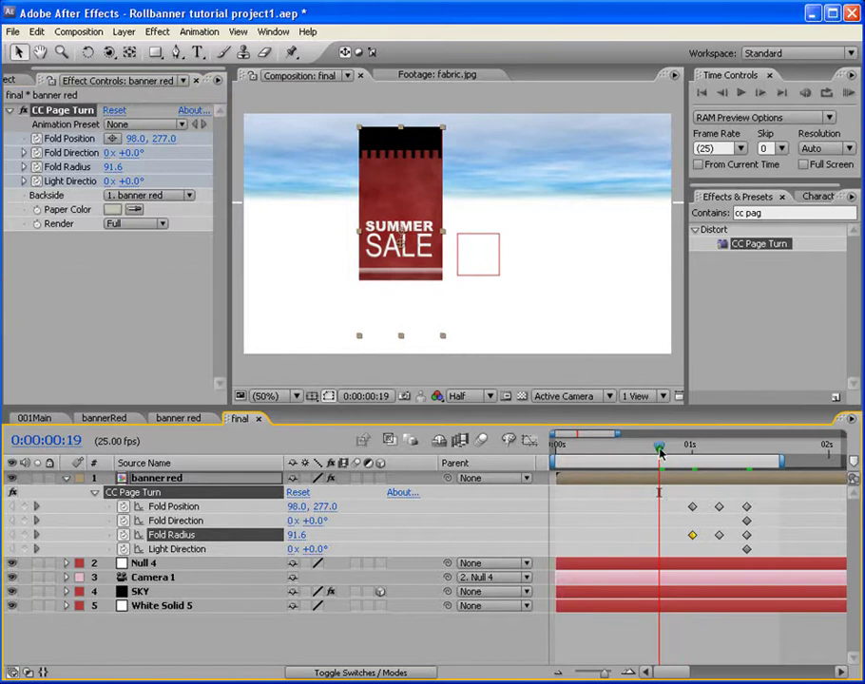
pyautogui.moveTo(400, 247)
pyautogui.mouseDown()
pyautogui.moveTo(402, 225)
pyautogui.moveTo(447, 333)
pyautogui.moveTo(388, 249)
pyautogui.mouseUp()
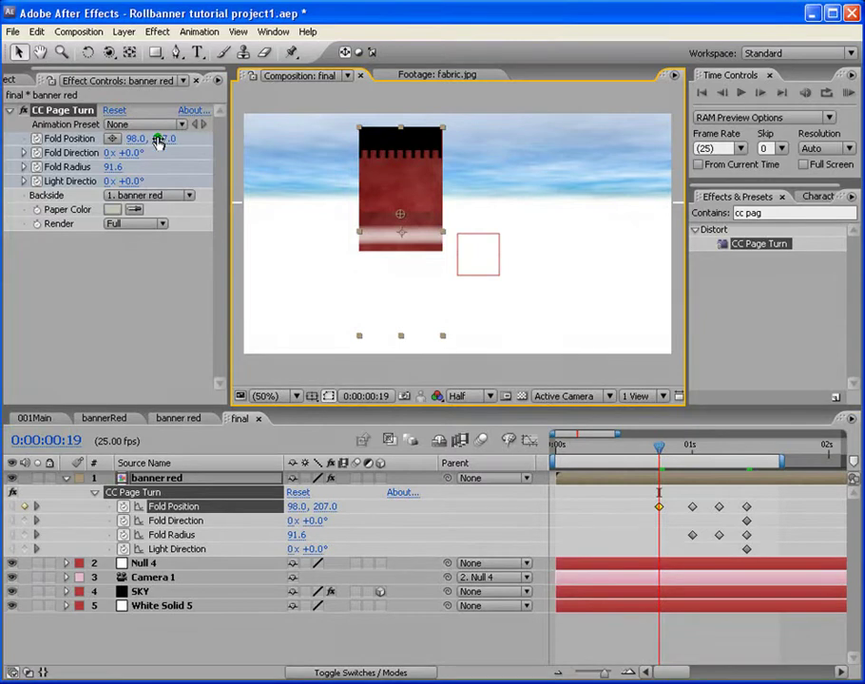
pyautogui.moveTo(157, 140); pyautogui.dragTo(186, 139)
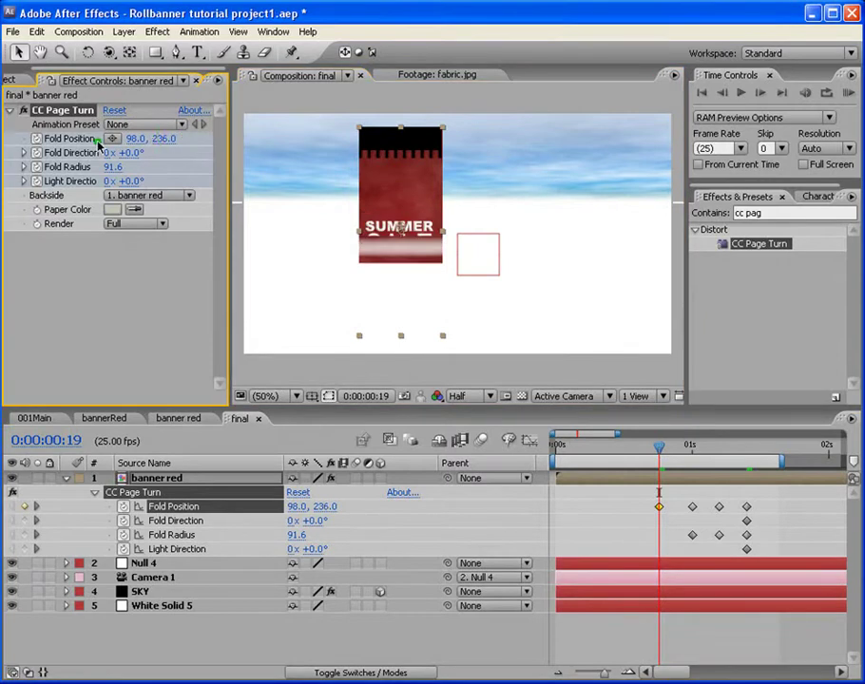
pyautogui.moveTo(401, 227); pyautogui.dragTo(402, 229)
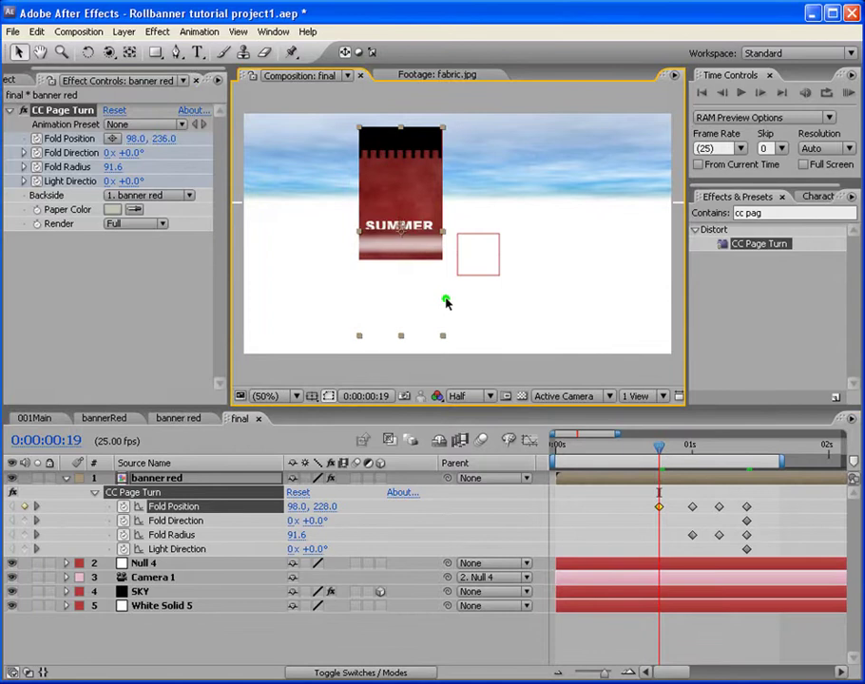
pyautogui.hotkey('ctrl', 'z')
pyautogui.hotkey('ctrl', 'z')
pyautogui.hotkey('ctrl', 'z')
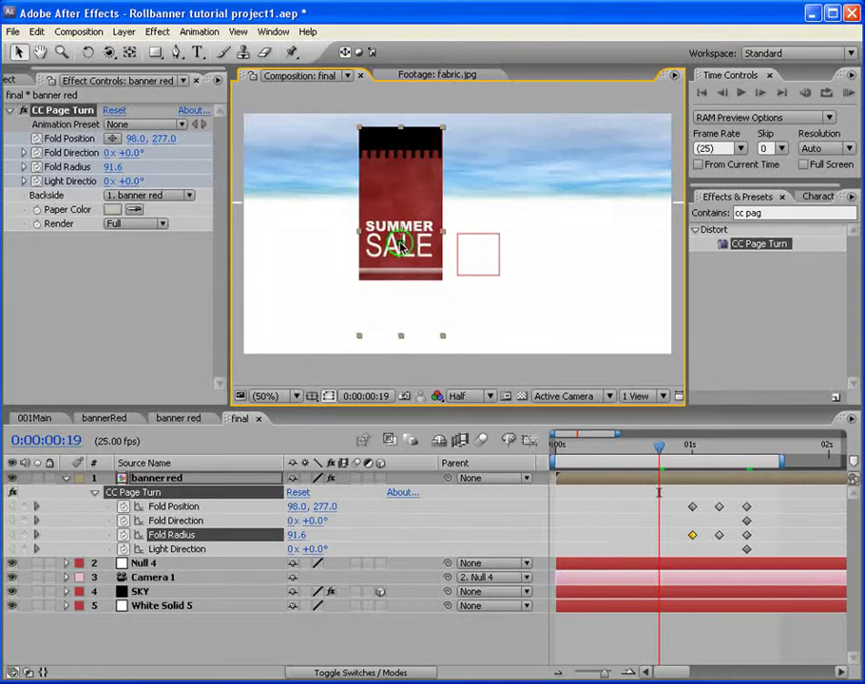
# At 0:00:00:19, keyframe the banner's Fold Position at 98, 191 and Fold Radius at 131.2.
pyautogui.moveTo(400, 245); pyautogui.dragTo(226, 206)
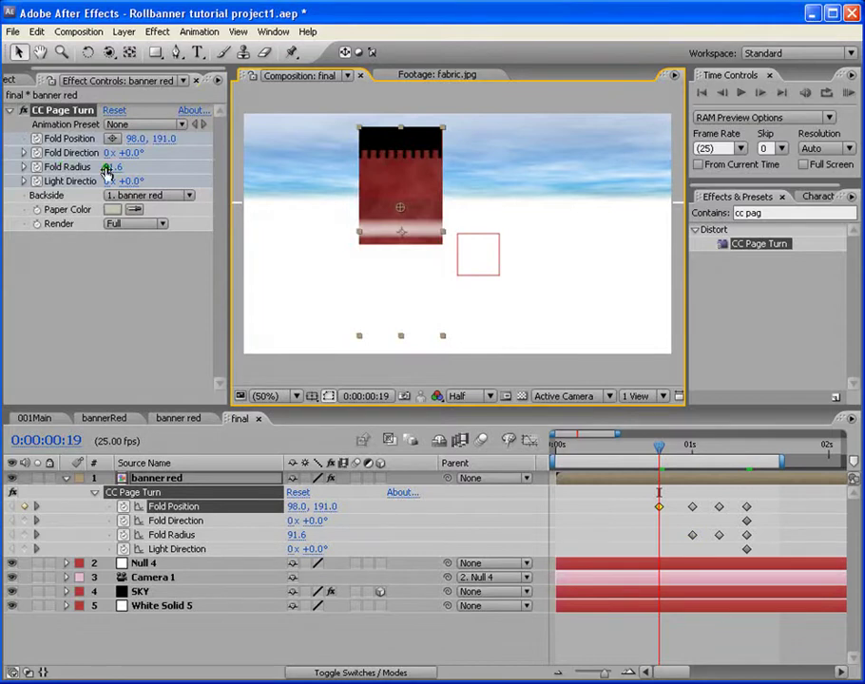
pyautogui.moveTo(112, 167); pyautogui.dragTo(229, 169)
pyautogui.moveTo(116, 167); pyautogui.dragTo(187, 163)
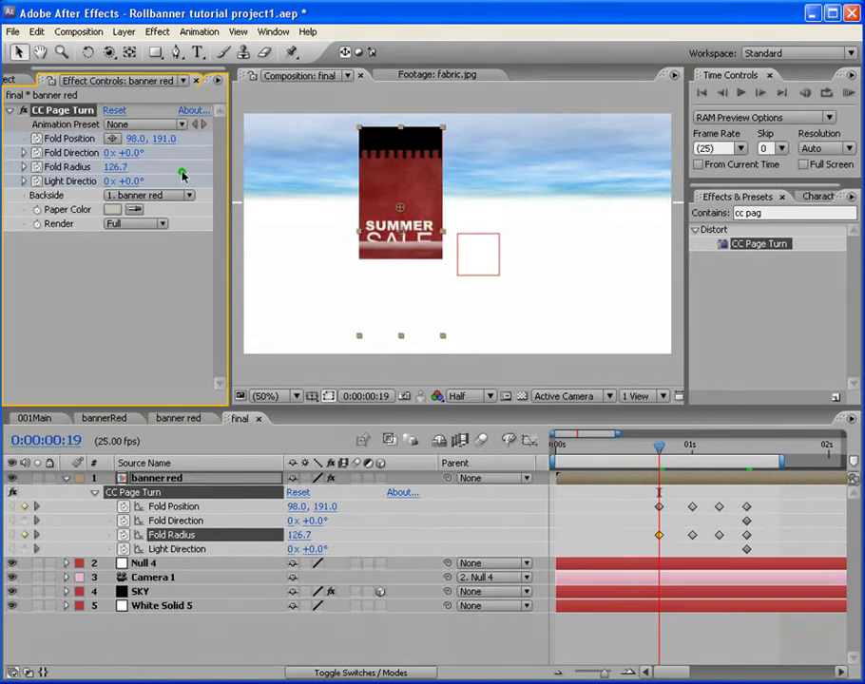
pyautogui.moveTo(114, 167); pyautogui.dragTo(154, 168)
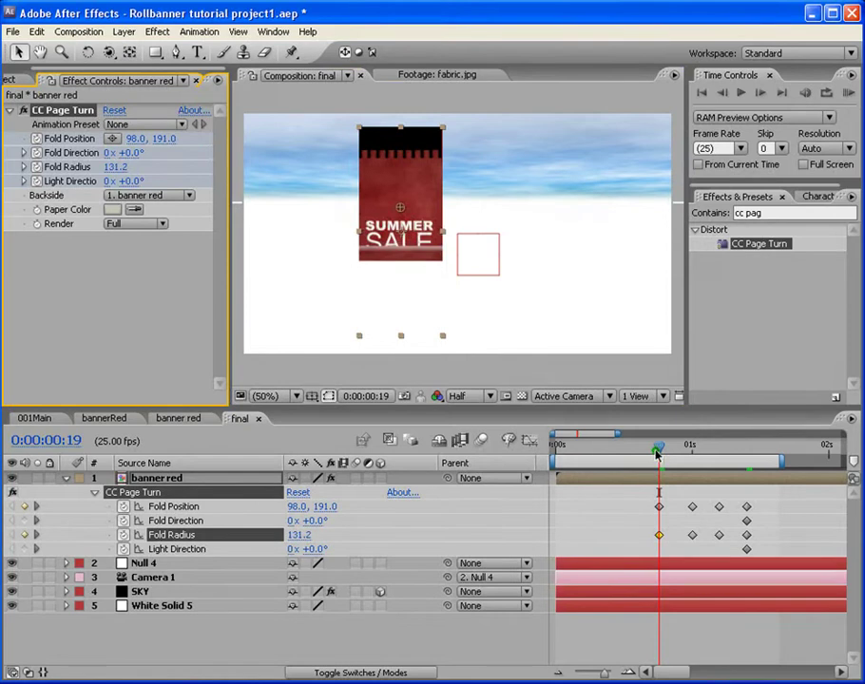
# At 0:00:00:13, keyframe the banner's Fold Position at 98, 91 and Fold Radius at 175.7.
pyautogui.moveTo(659, 447); pyautogui.dragTo(626, 459)
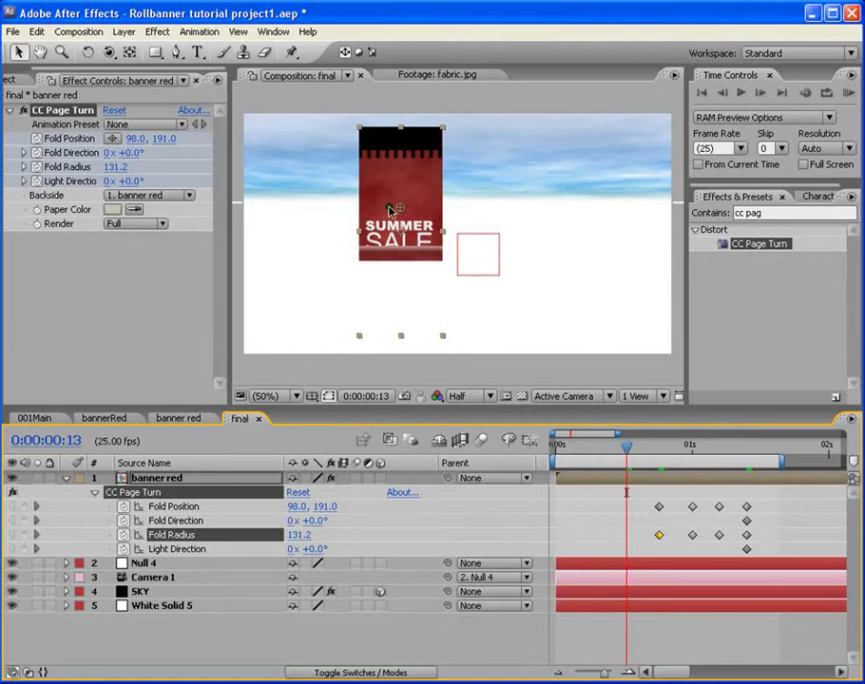
pyautogui.moveTo(400, 211); pyautogui.dragTo(400, 166)
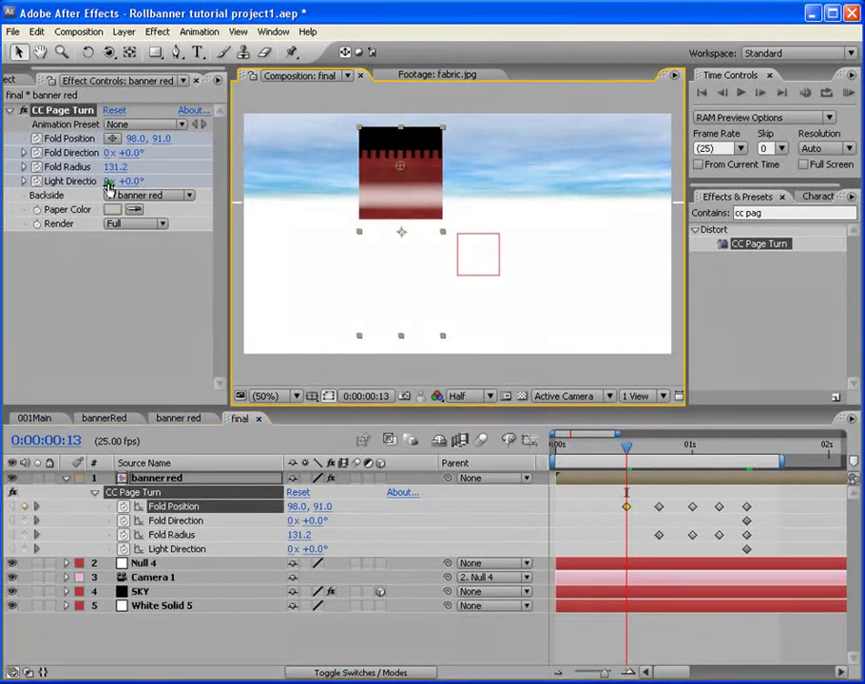
pyautogui.moveTo(114, 167); pyautogui.dragTo(81, 165)
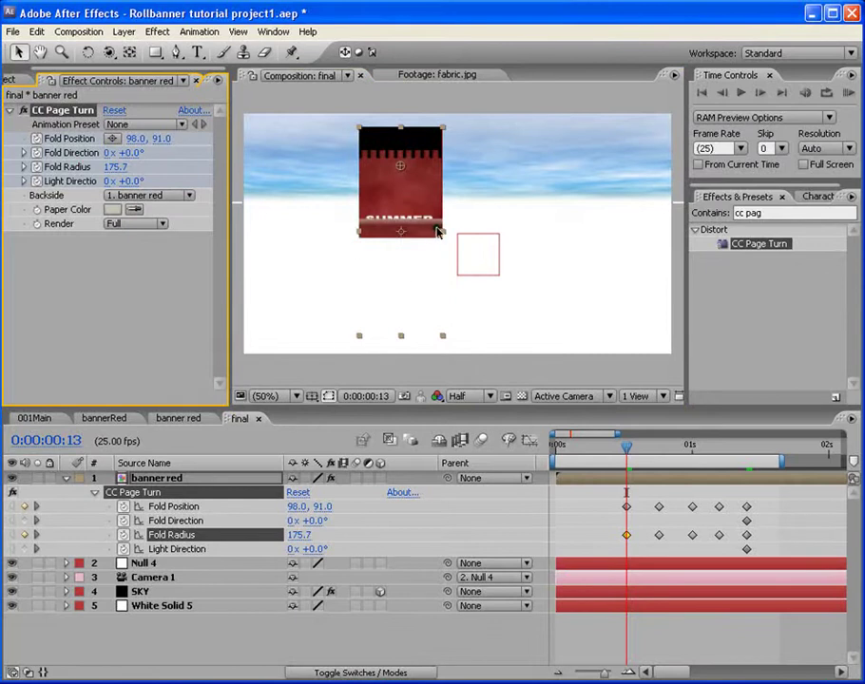
# At 0:00:00:08, keyframe the banner's Fold Position at 98, -37 and Fold Radius at 234.7.
pyautogui.moveTo(624, 454); pyautogui.dragTo(599, 451)
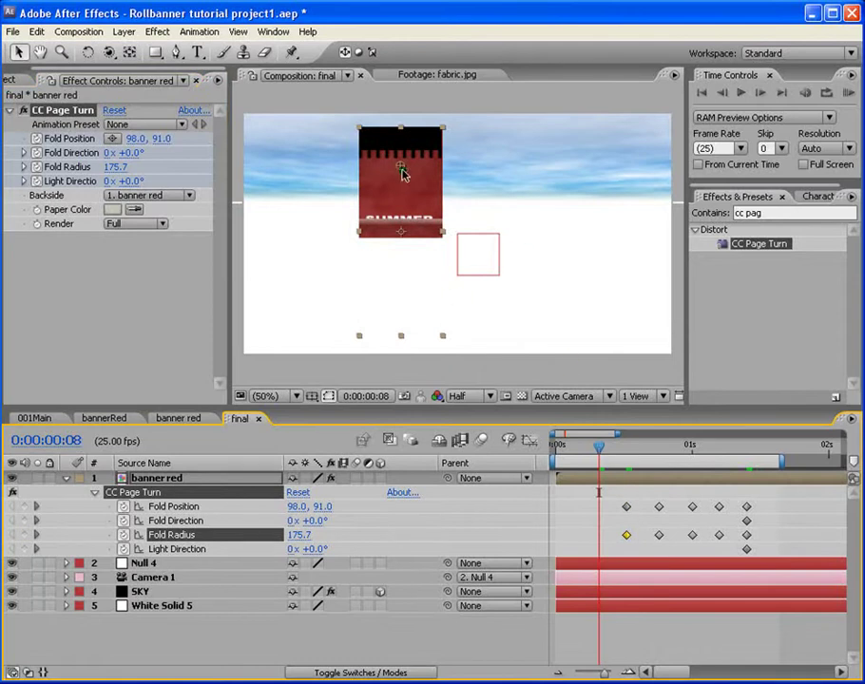
pyautogui.moveTo(400, 169); pyautogui.dragTo(401, 102)
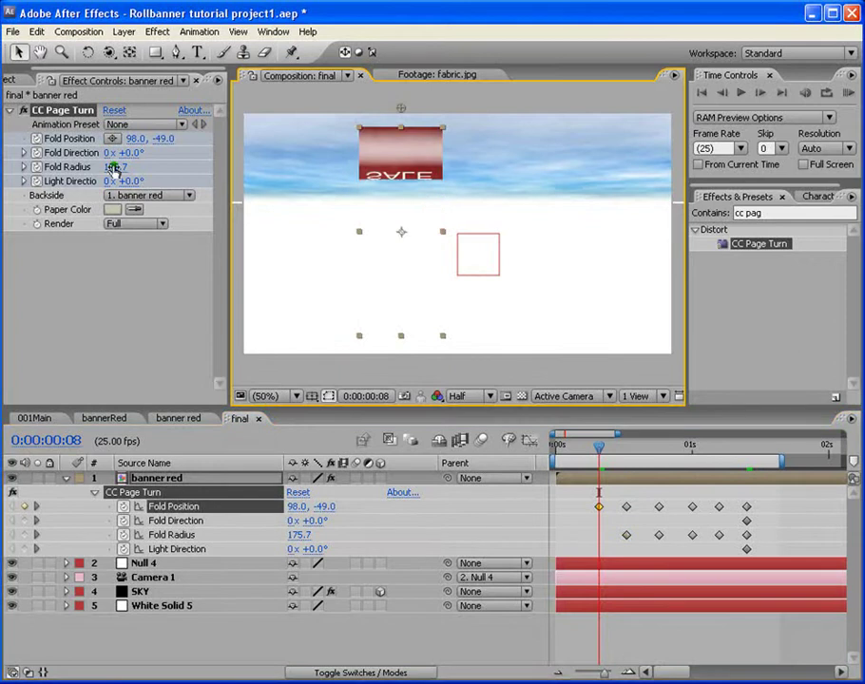
pyautogui.moveTo(110, 168); pyautogui.dragTo(284, 177)
pyautogui.moveTo(111, 169); pyautogui.dragTo(293, 170)
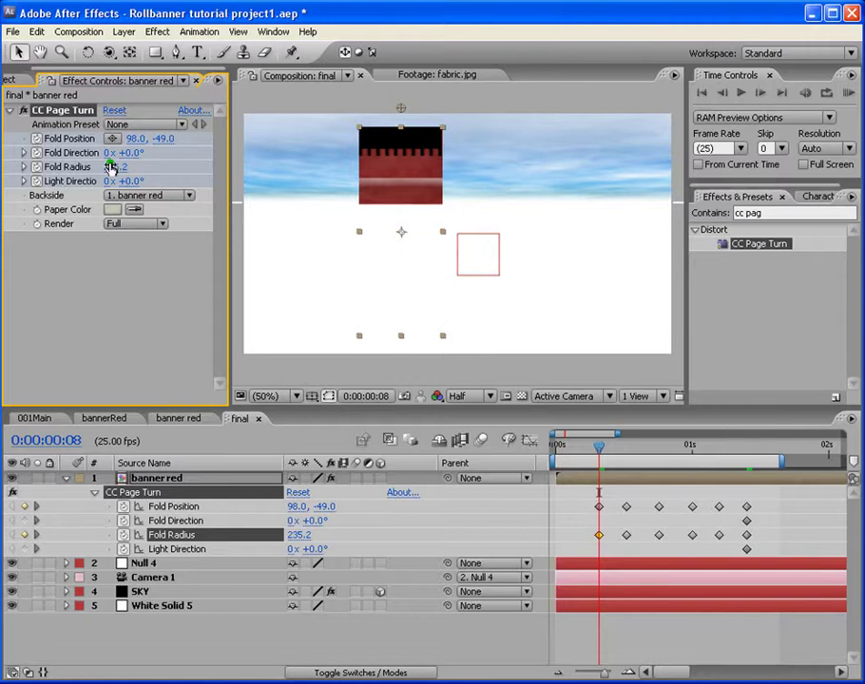
pyautogui.moveTo(112, 168); pyautogui.dragTo(127, 167)
pyautogui.moveTo(400, 111)
pyautogui.mouseDown()
pyautogui.moveTo(400, 121)
pyautogui.moveTo(400, 113)
pyautogui.mouseUp()
pyautogui.moveTo(109, 169); pyautogui.dragTo(165, 162)
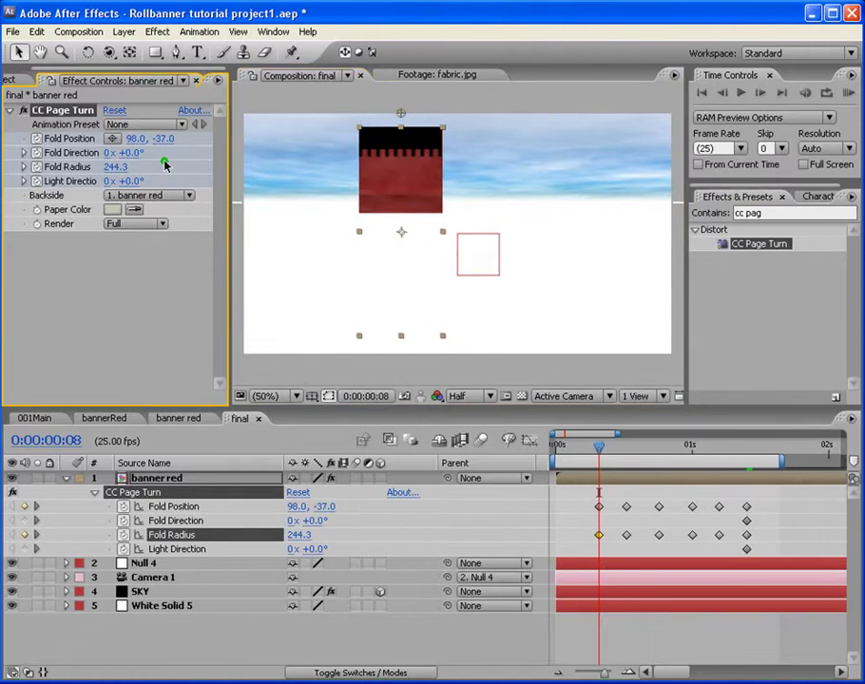
pyautogui.moveTo(111, 165); pyautogui.dragTo(45, 165)
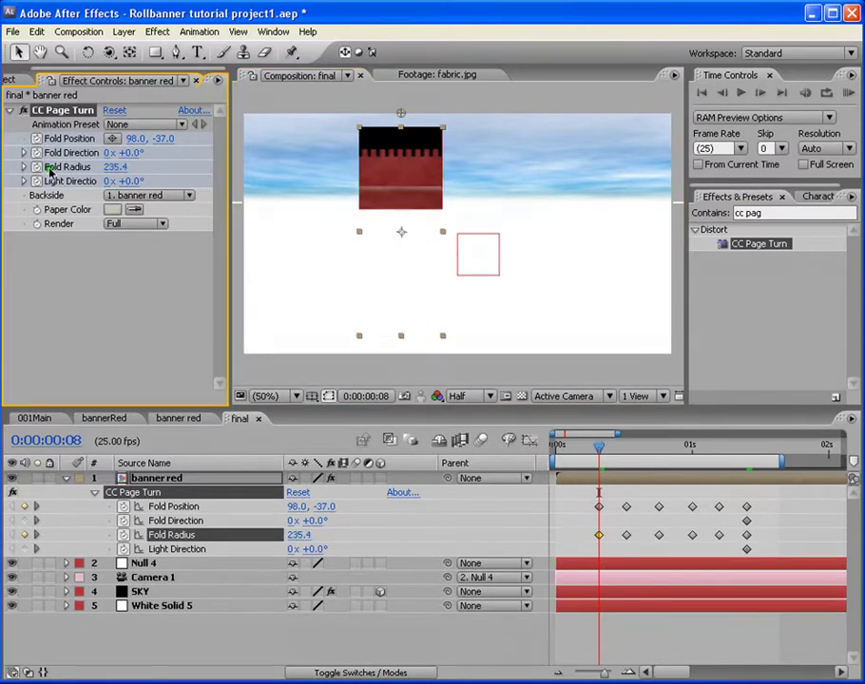
pyautogui.moveTo(115, 169); pyautogui.dragTo(110, 170)
# At 0:00:00:04, keyframe the banner's Fold Position at 98, -115 and Fold Radius at 274.0.
pyautogui.click(575, 450)
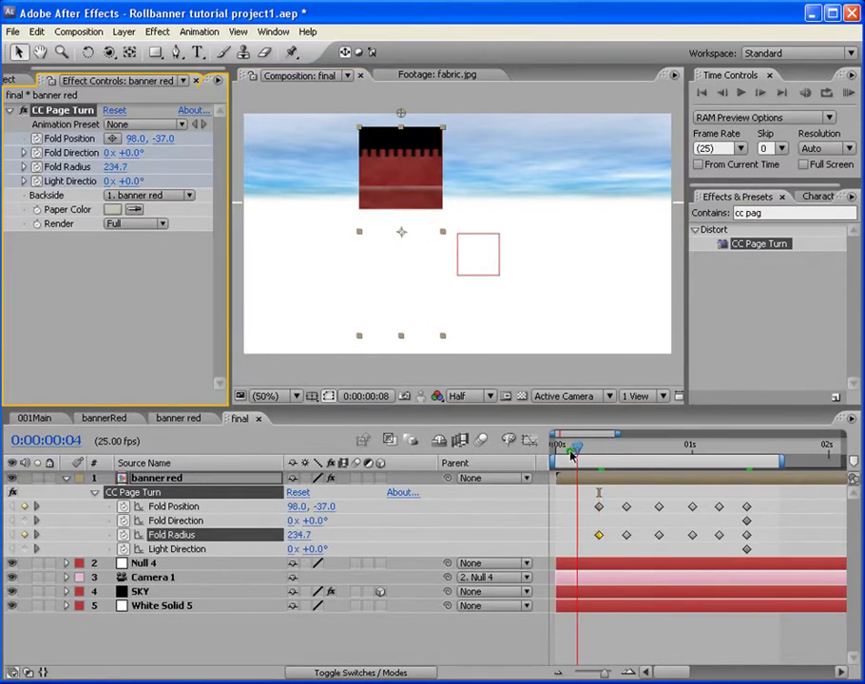
pyautogui.press('space')
pyautogui.moveTo(432, 193); pyautogui.dragTo(435, 257)
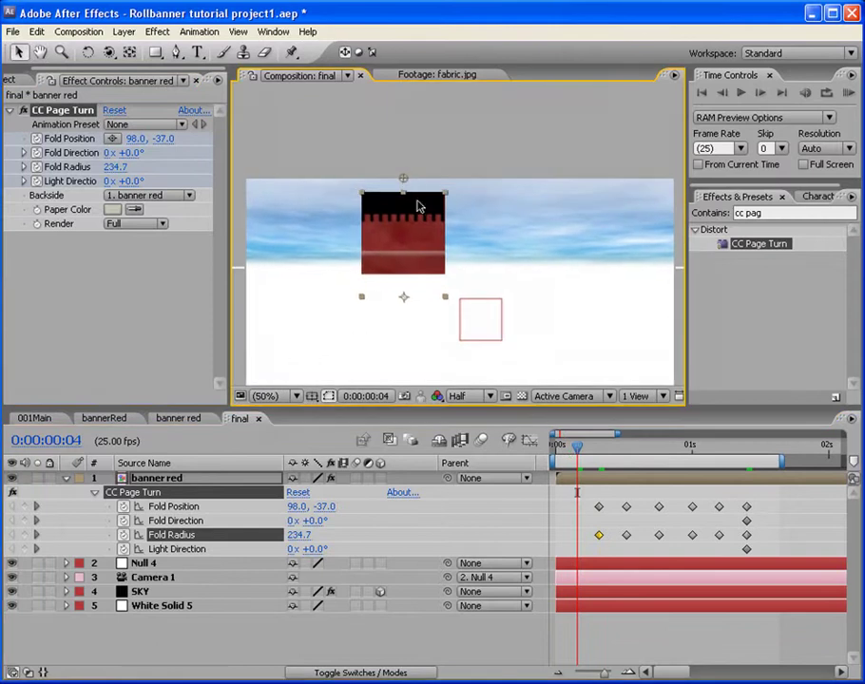
pyautogui.moveTo(404, 179); pyautogui.dragTo(403, 139)
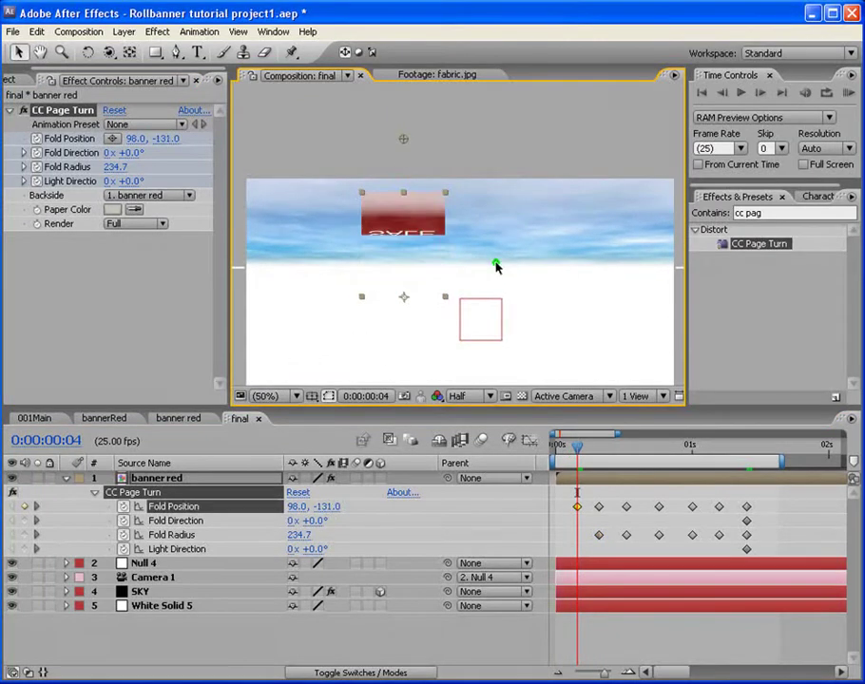
pyautogui.moveTo(115, 167); pyautogui.dragTo(269, 171)
pyautogui.moveTo(129, 177); pyautogui.dragTo(180, 172)
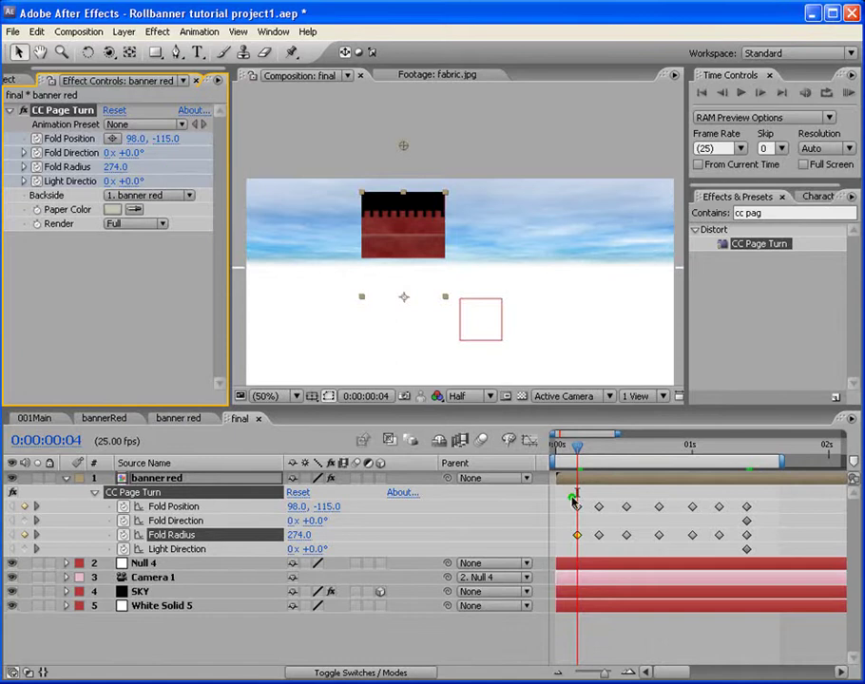
# At 0:00:00:00, keyframe the banner's Fold Position at 98, -287 and Fold Radius at 285.0.
pyautogui.moveTo(577, 456); pyautogui.dragTo(521, 445)
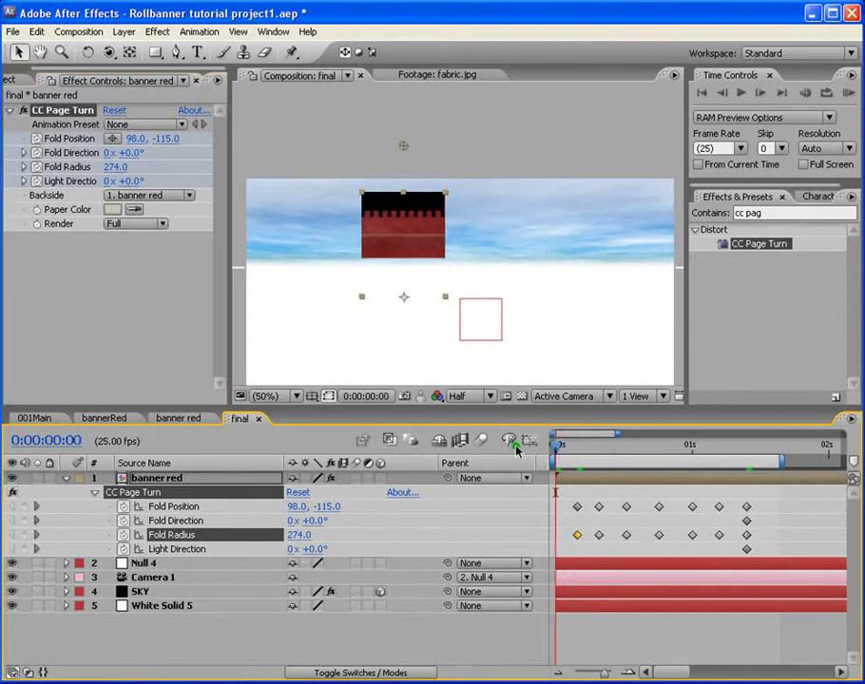
pyautogui.moveTo(403, 146); pyautogui.dragTo(406, 72)
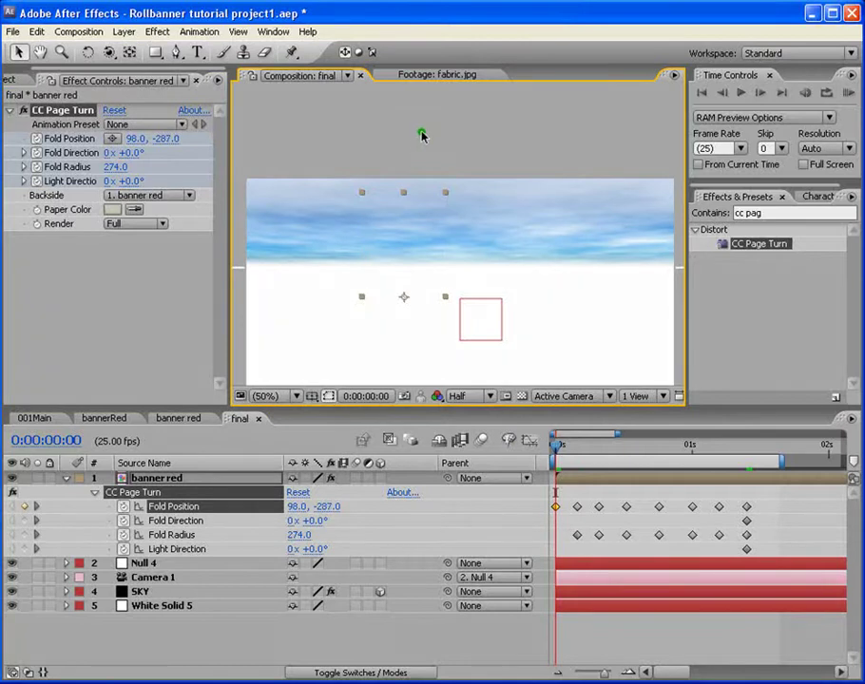
pyautogui.moveTo(112, 167); pyautogui.dragTo(71, 169)
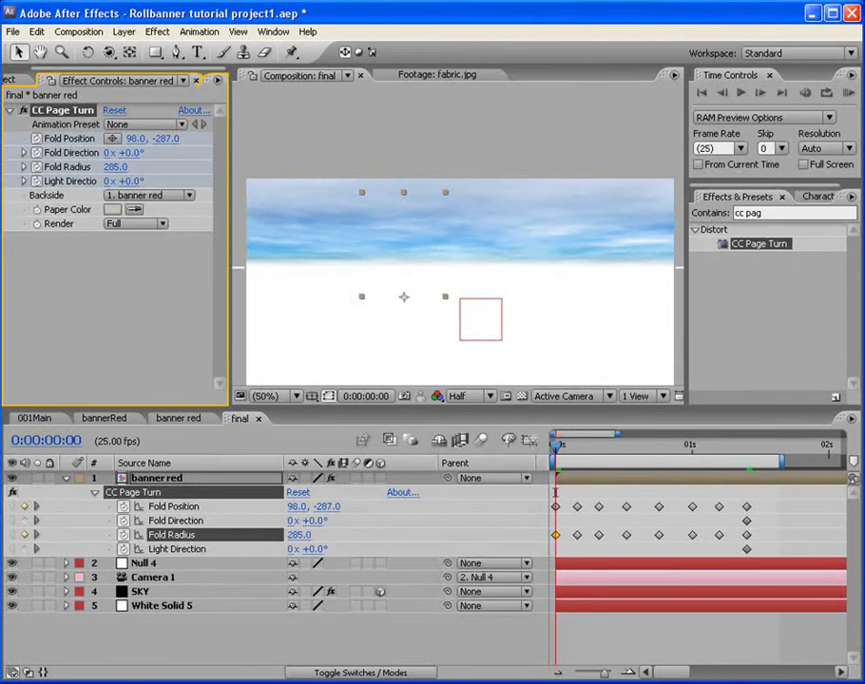
# Play a RAM preview of the banner unrolling, then inspect the fold at intermediate frames such as 0:00:00:08 and 0:00:00:11.
pyautogui.click(853, 92)
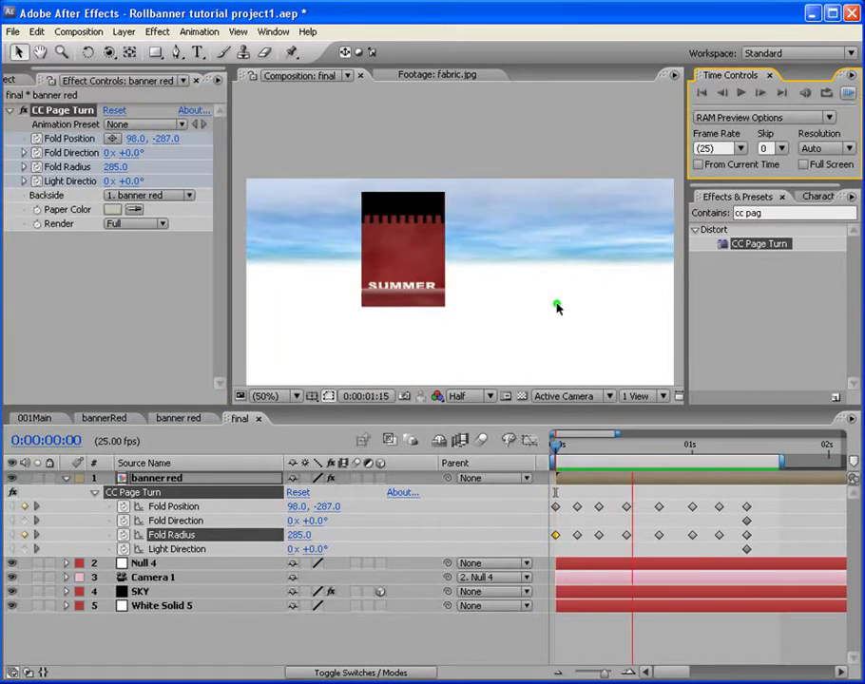
pyautogui.press('space')
pyautogui.moveTo(499, 294); pyautogui.dragTo(507, 231)
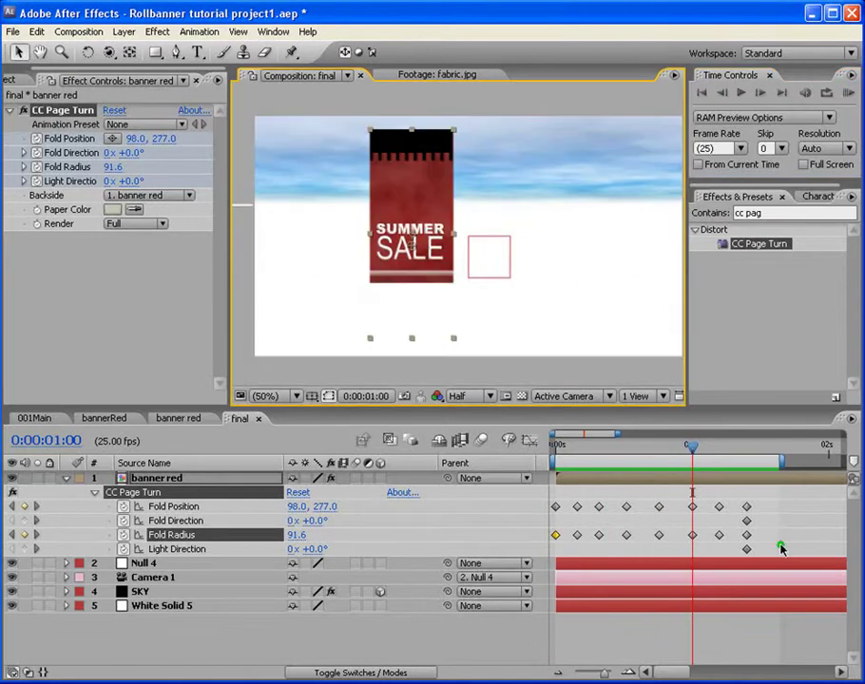
pyautogui.click(599, 445)
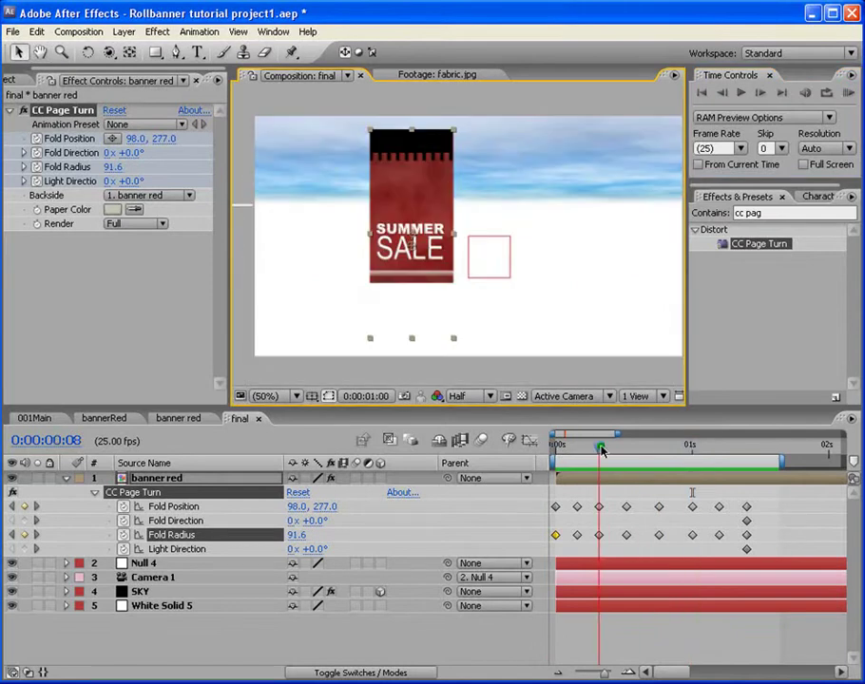
pyautogui.click(618, 450)
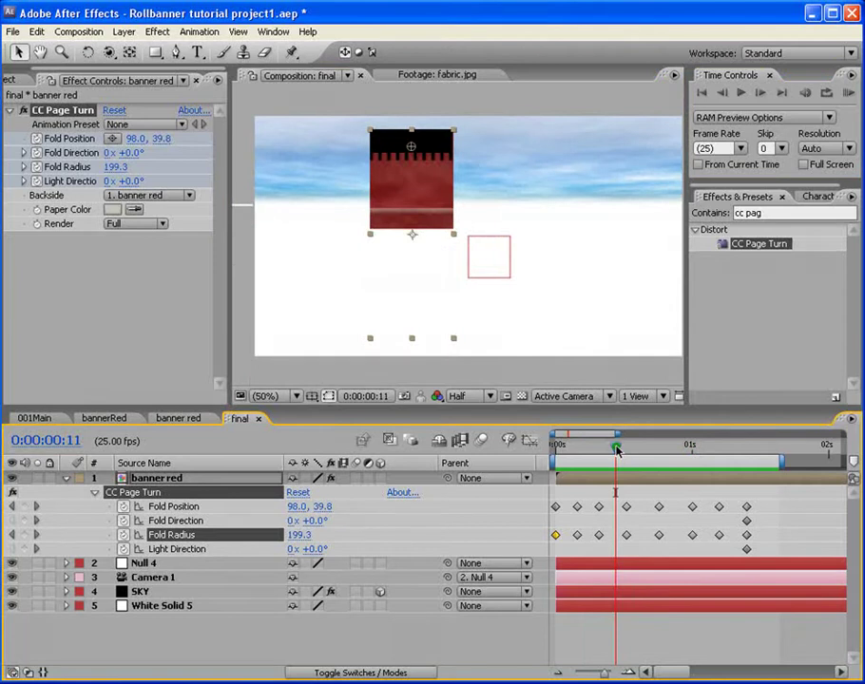
# Delete the Fold Direction and Light Direction keyframes of the banner red layer's CC Page Turn effect.
pyautogui.moveTo(618, 449); pyautogui.dragTo(626, 447)
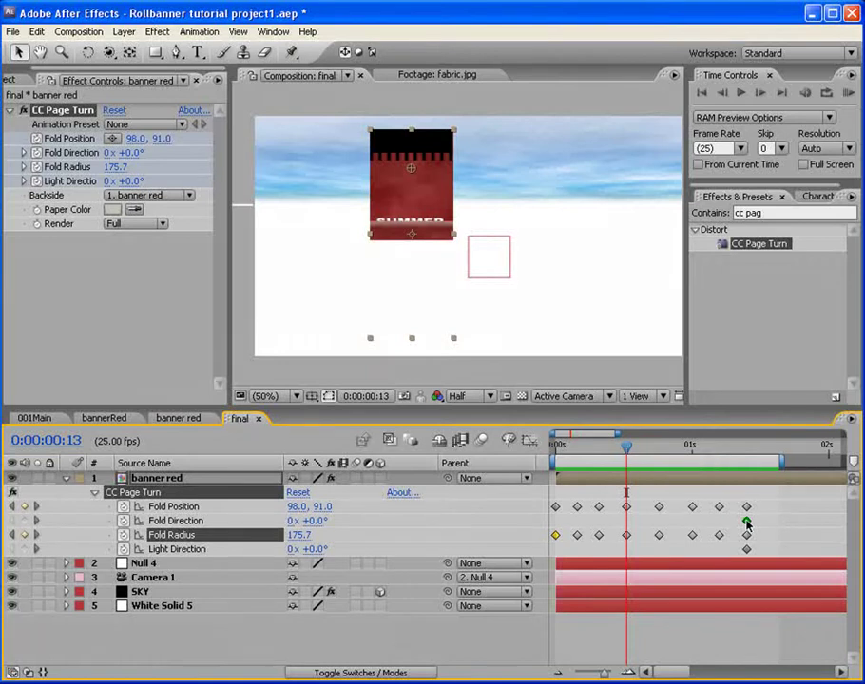
pyautogui.click(747, 521)
pyautogui.press('Delete')
pyautogui.click(748, 548)
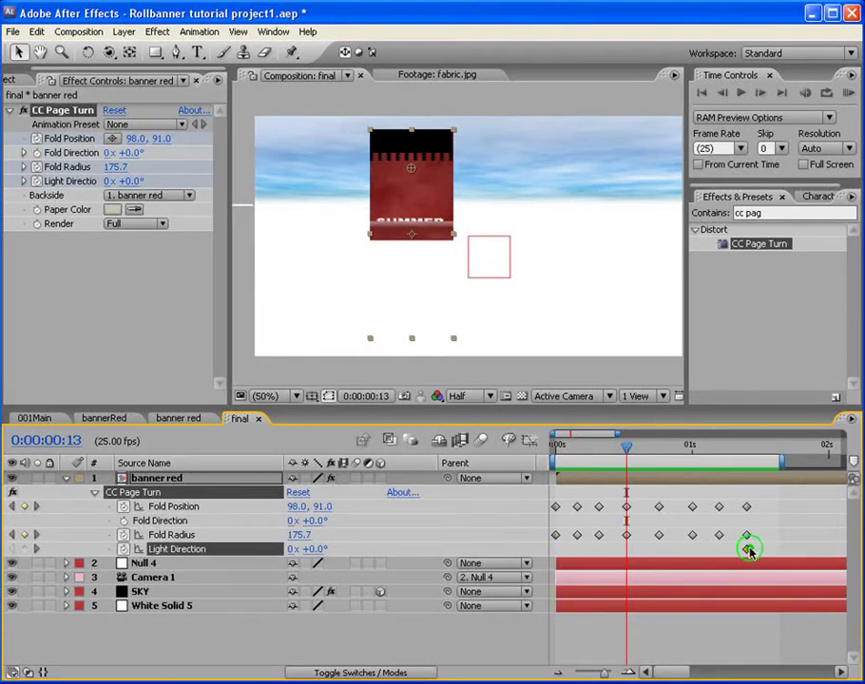
pyautogui.press('Delete')
# Apply Easy Ease to all Fold Position and Fold Radius keyframes and play a RAM preview of the animation.
pyautogui.moveTo(777, 503); pyautogui.dragTo(554, 543)
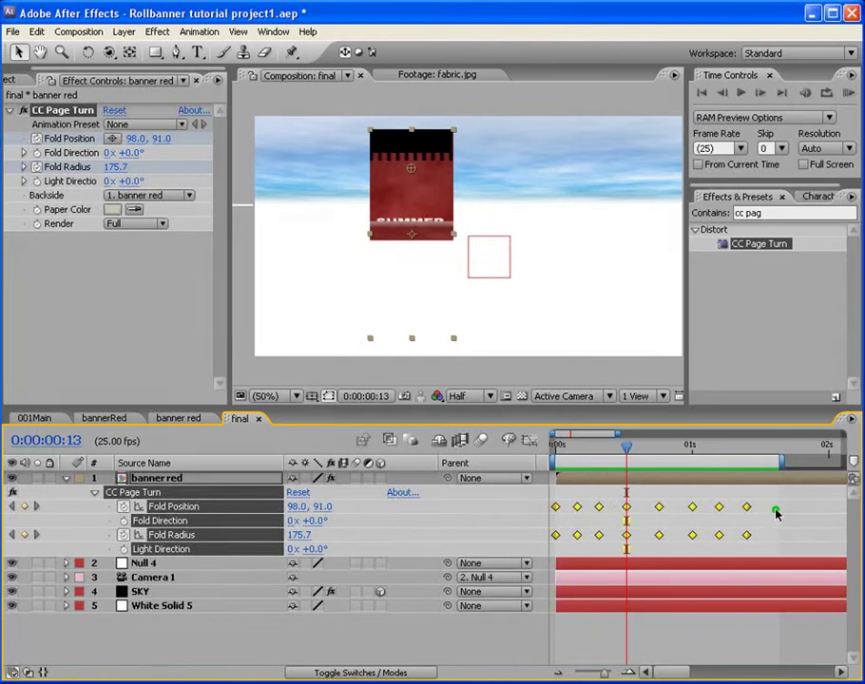
pyautogui.rightClick(602, 509)
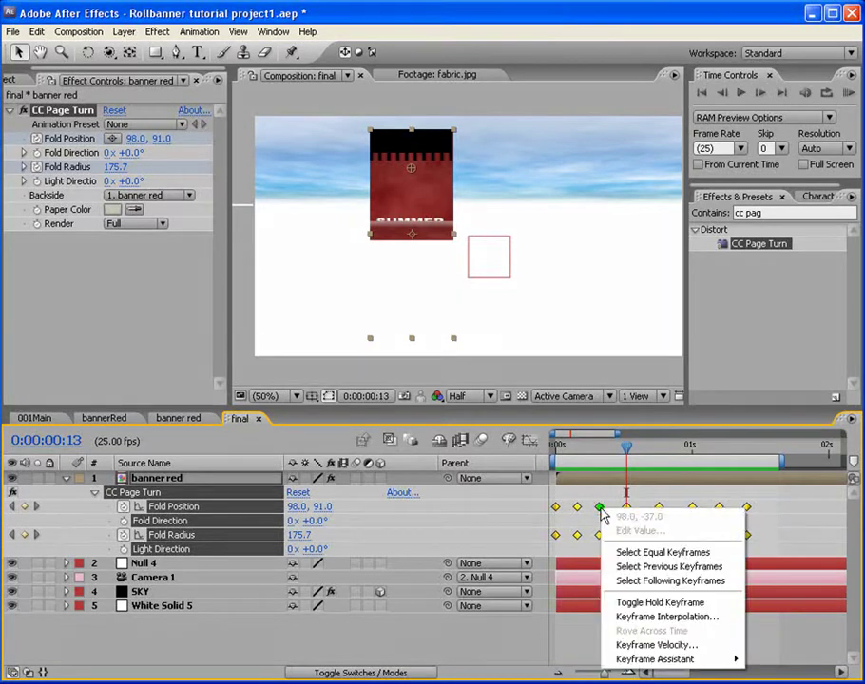
pyautogui.moveTo(691, 661)
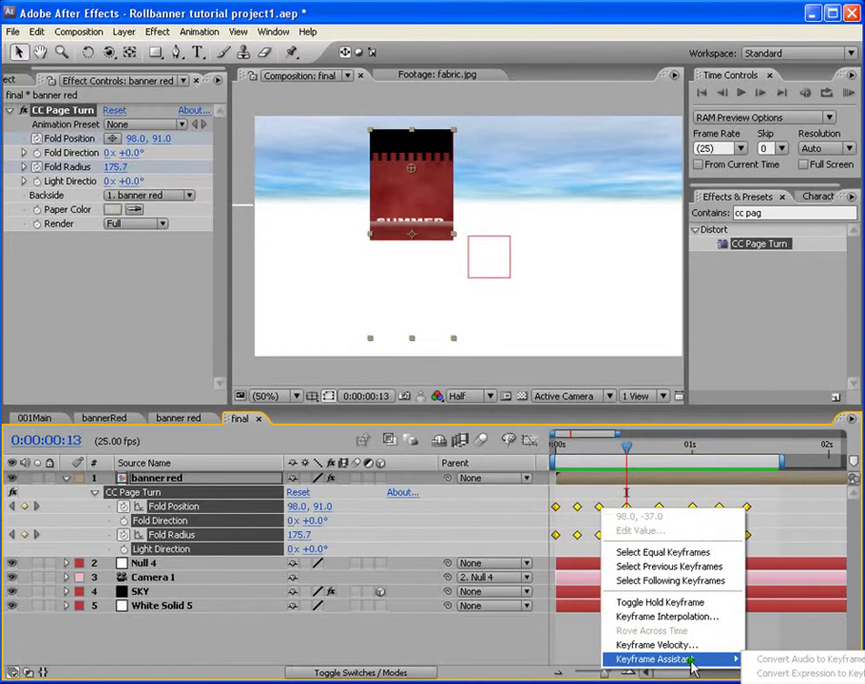
pyautogui.click(795, 683)
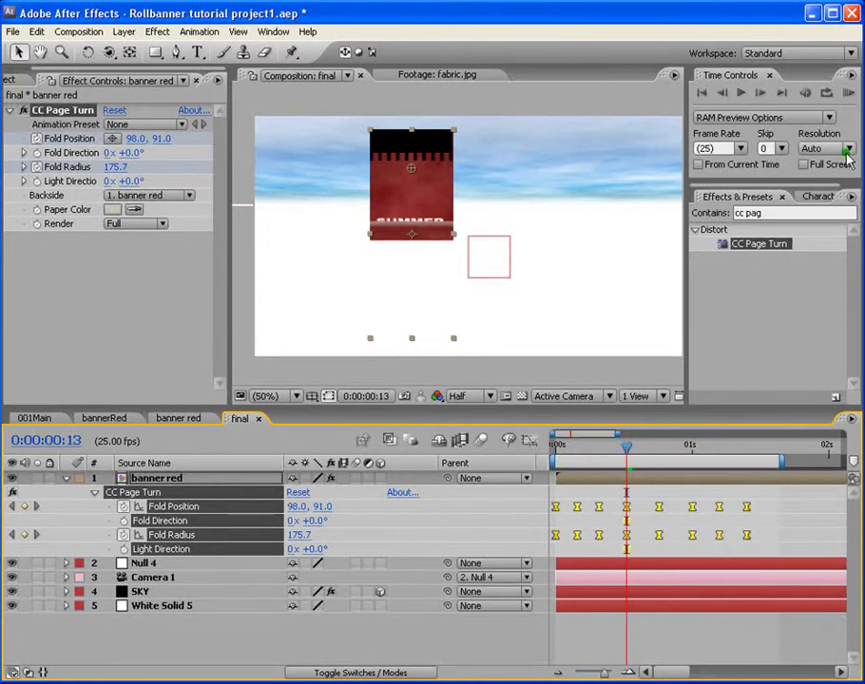
pyautogui.click(847, 94)
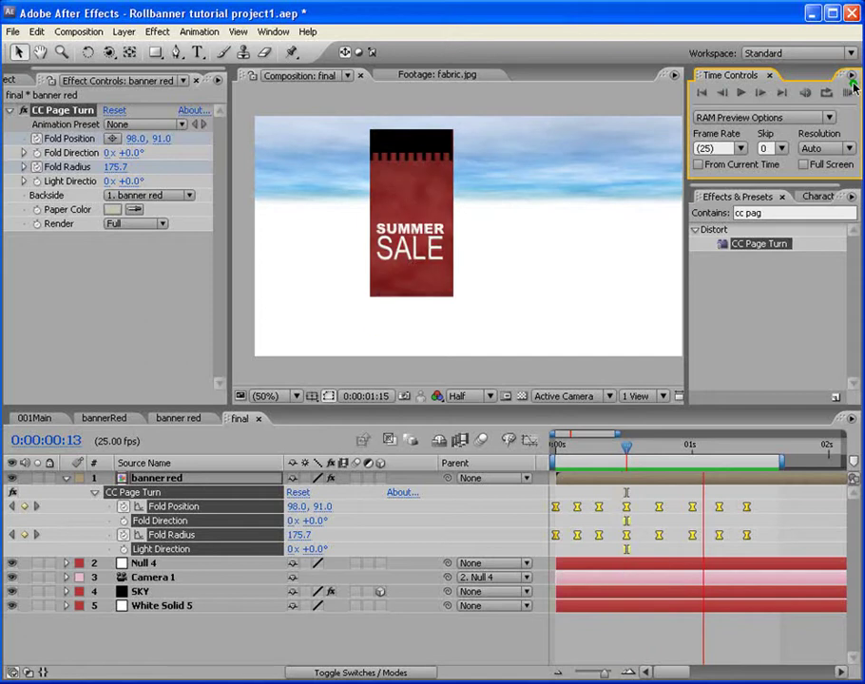
pyautogui.click(853, 87)
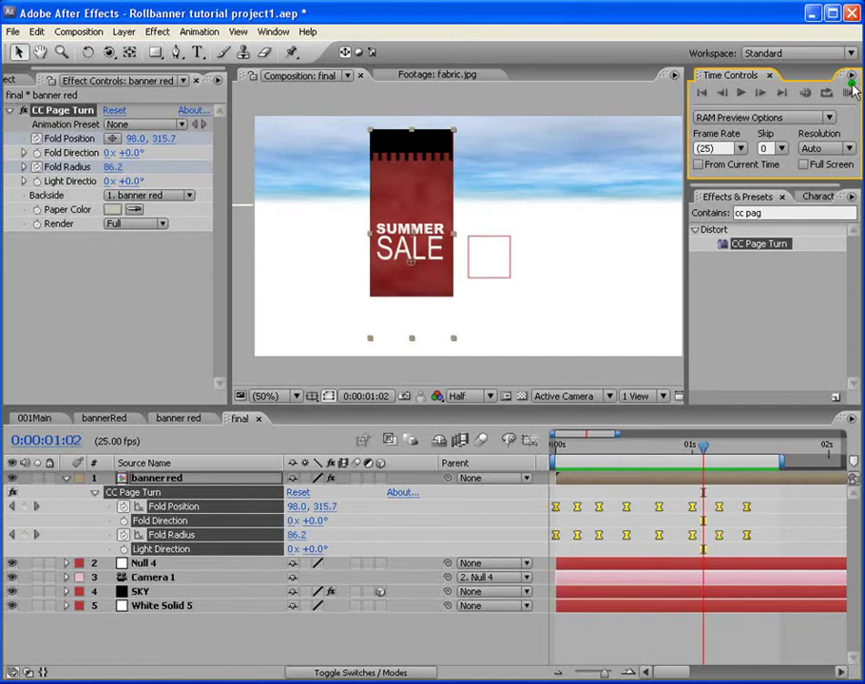
# Compress the selected Fold Position and Fold Radius keyframes proportionally to end at about one second, and preview the faster unroll.
pyautogui.click(626, 447)
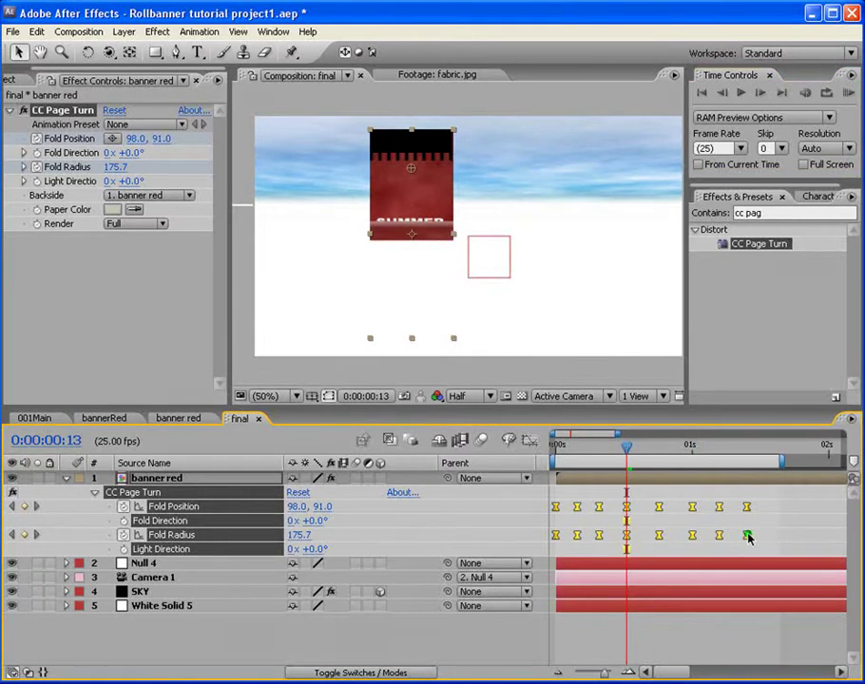
pyautogui.moveTo(747, 538); pyautogui.dragTo(697, 528)
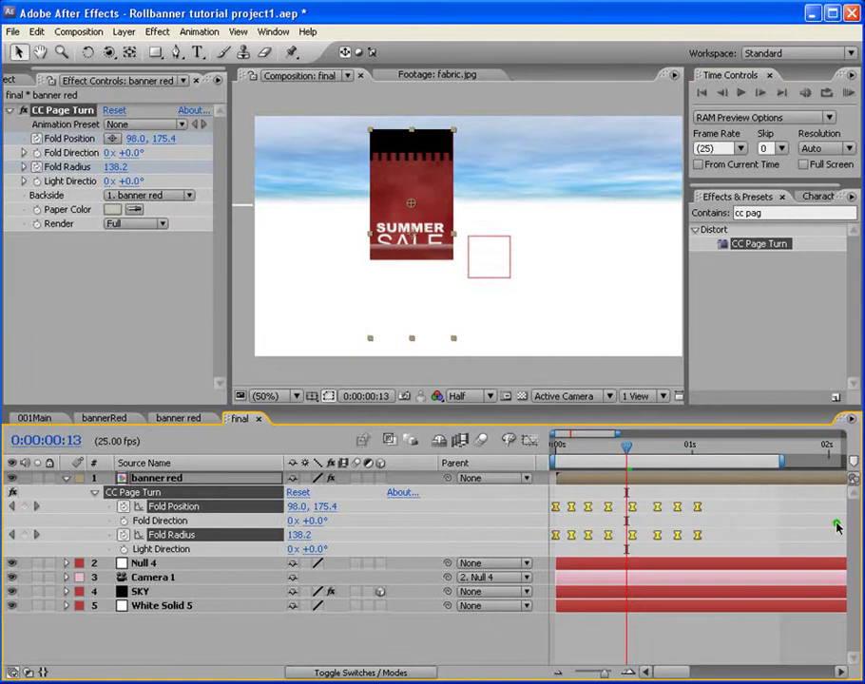
pyautogui.click(849, 92)
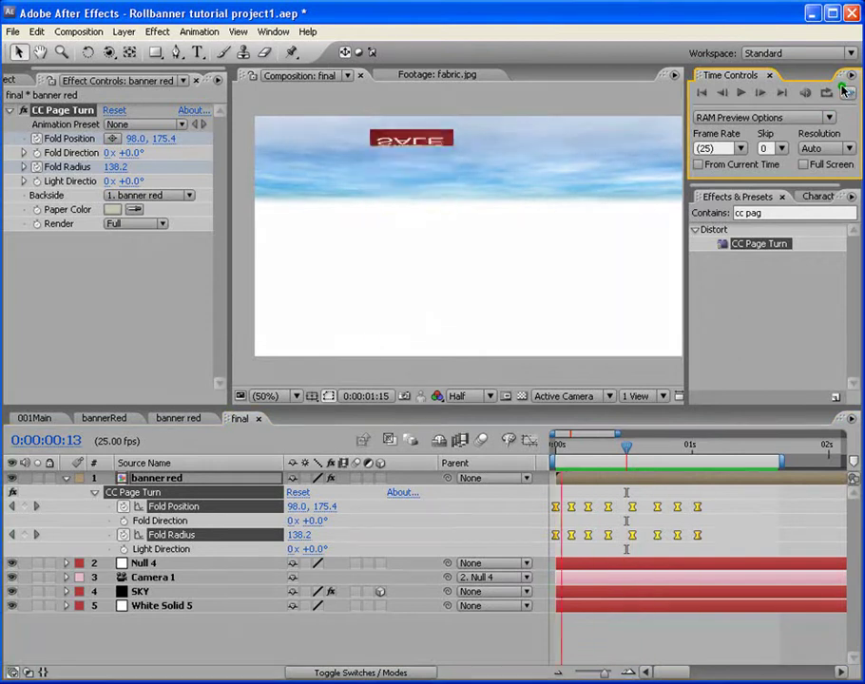
# Set CC Page Turn's Backside to None and sample the banner's red fabric as the Paper Color.
pyautogui.moveTo(627, 447); pyautogui.dragTo(575, 453)
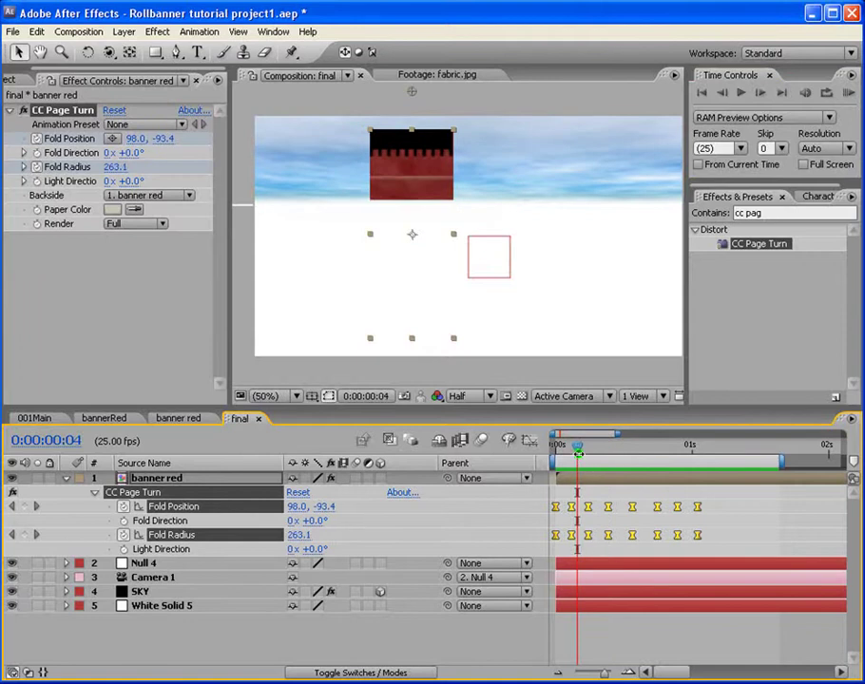
pyautogui.moveTo(569, 452); pyautogui.dragTo(563, 453)
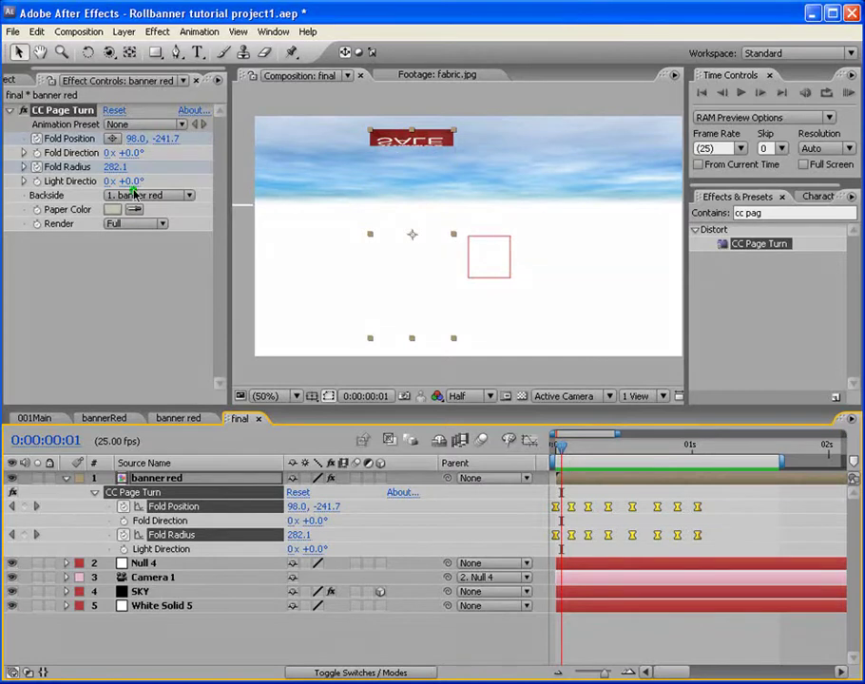
pyautogui.click(181, 196)
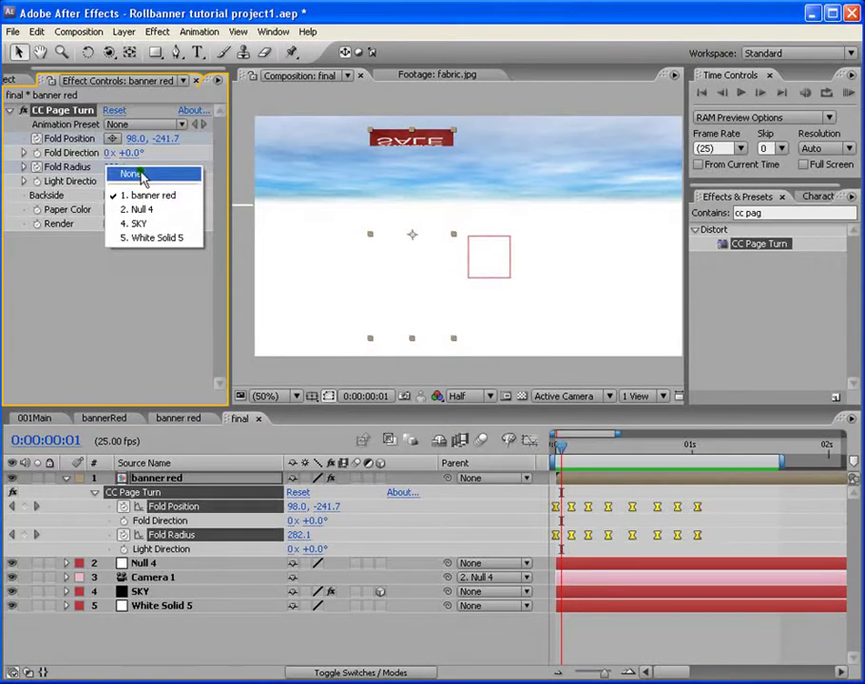
pyautogui.click(141, 175)
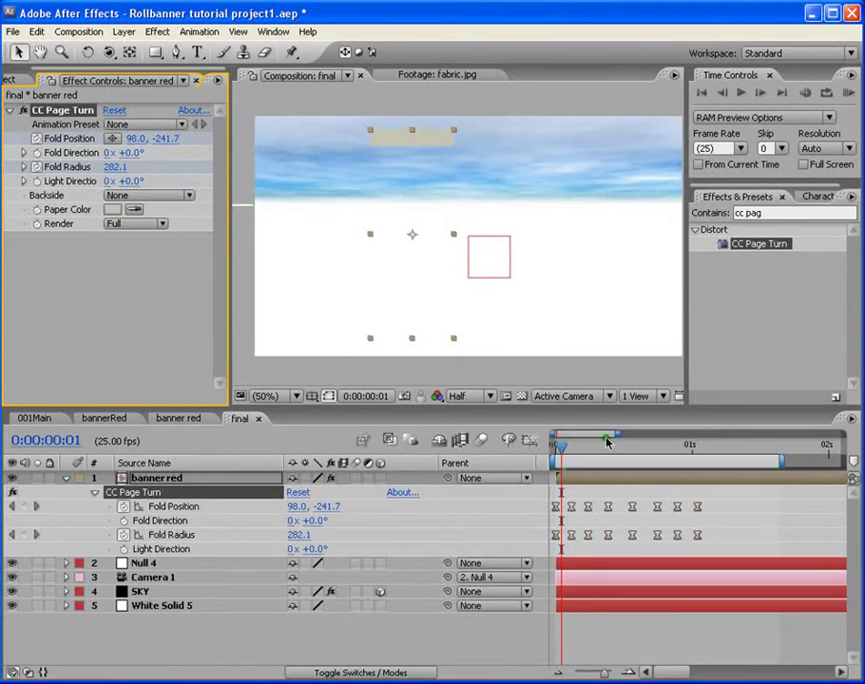
pyautogui.moveTo(607, 442); pyautogui.dragTo(599, 447)
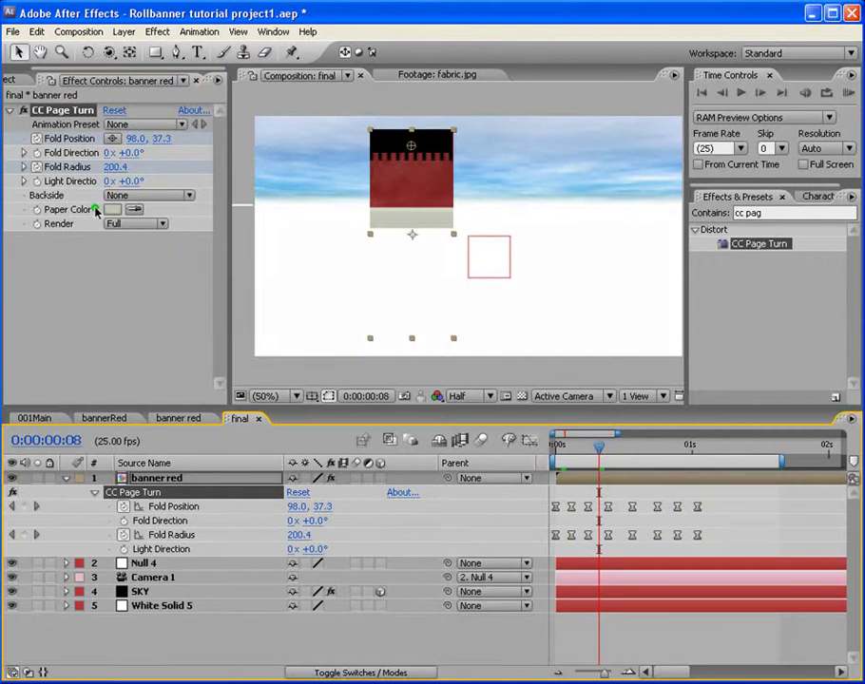
pyautogui.click(399, 177)
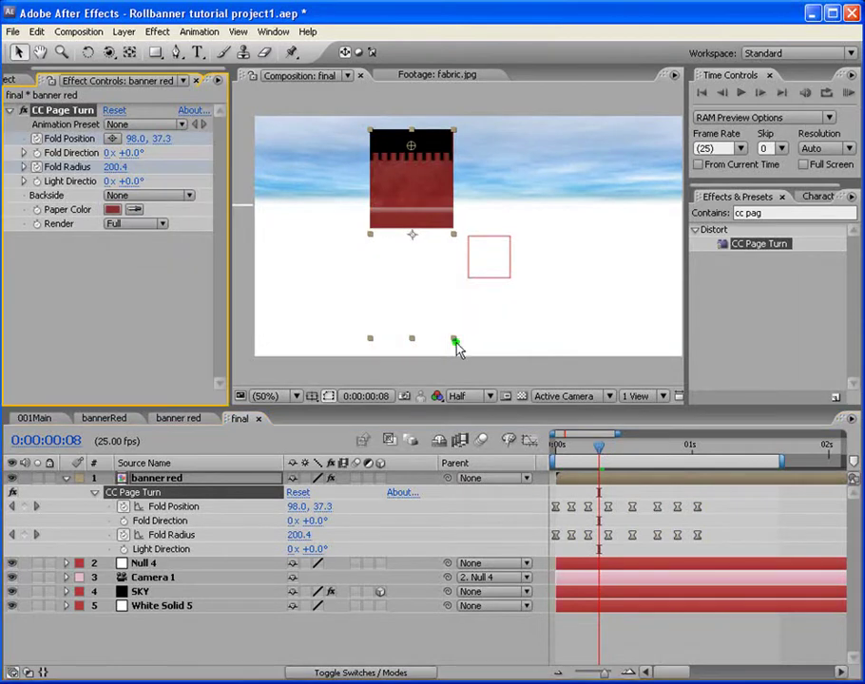
# Examine the banner's unrolling with its solid red backside frame by frame and in a RAM preview.
pyautogui.click(570, 447)
pyautogui.click(593, 443)
pyautogui.moveTo(596, 436); pyautogui.dragTo(606, 435)
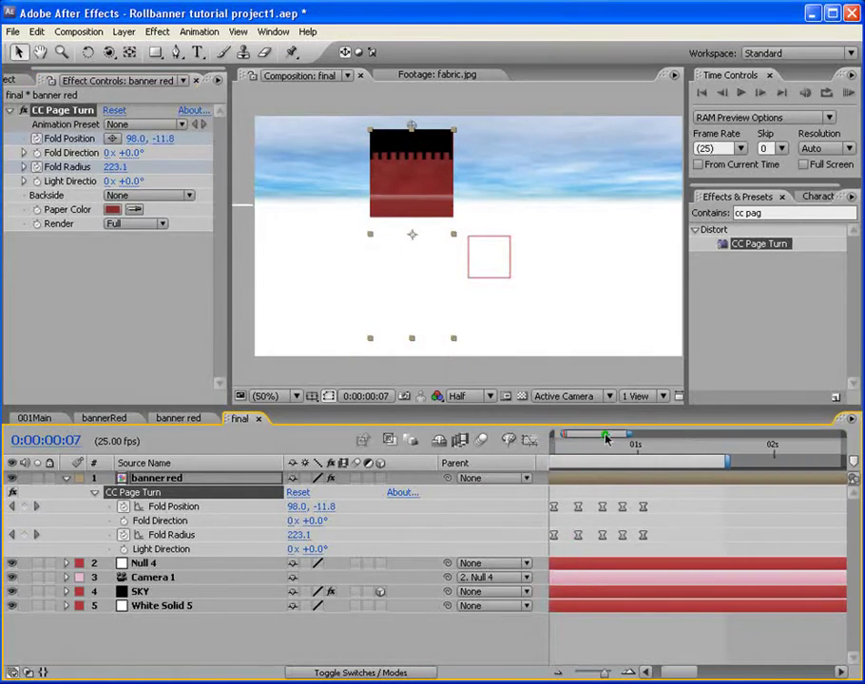
pyautogui.click(543, 672)
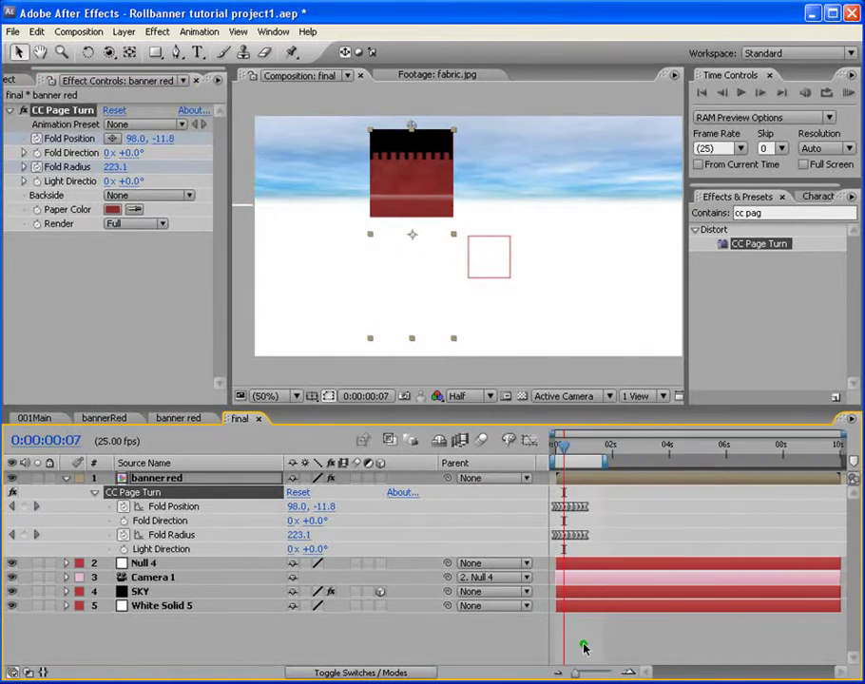
pyautogui.moveTo(583, 677); pyautogui.dragTo(606, 676)
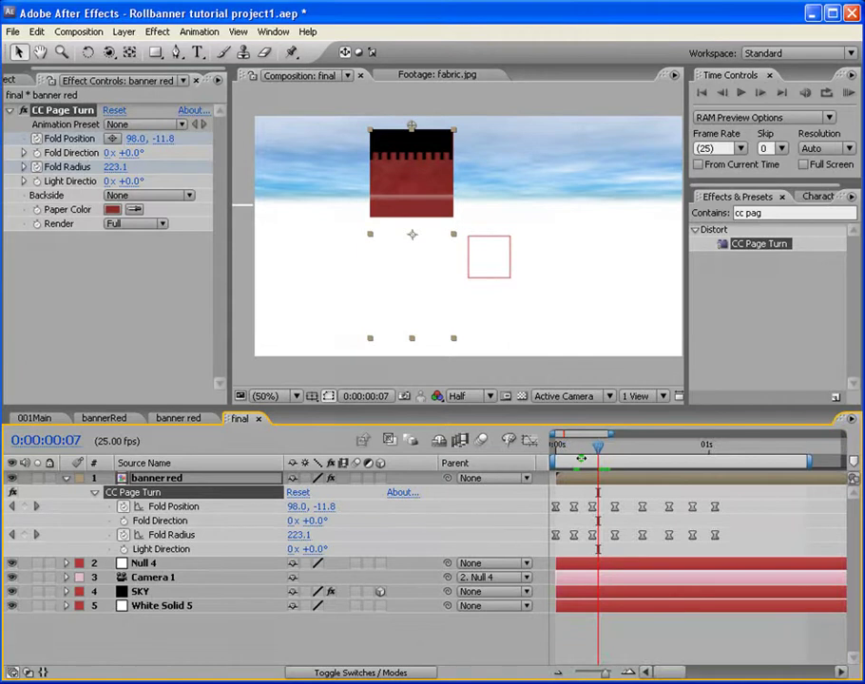
pyautogui.moveTo(581, 459)
pyautogui.mouseDown()
pyautogui.moveTo(571, 448)
pyautogui.moveTo(590, 454)
pyautogui.mouseUp()
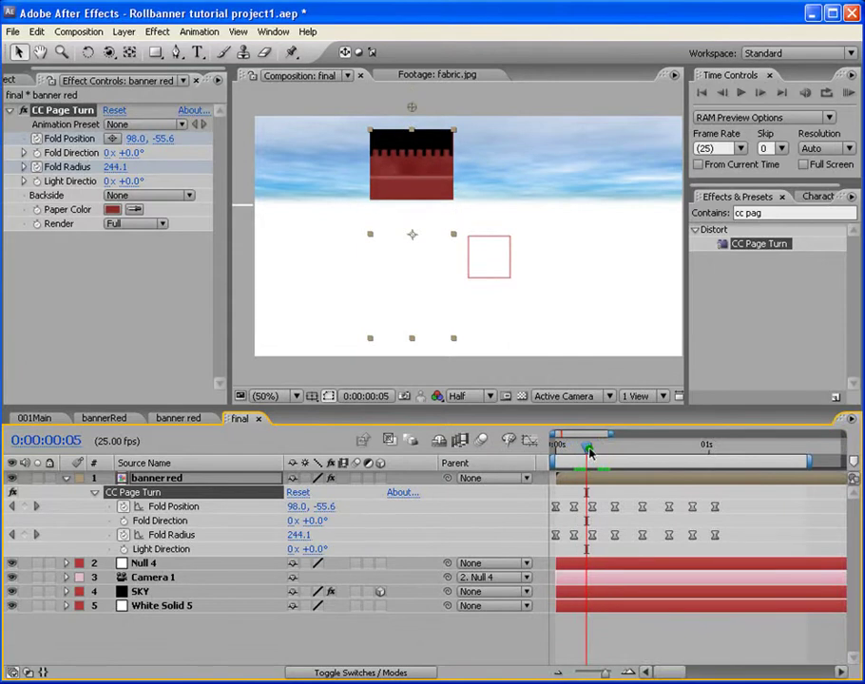
pyautogui.click(849, 92)
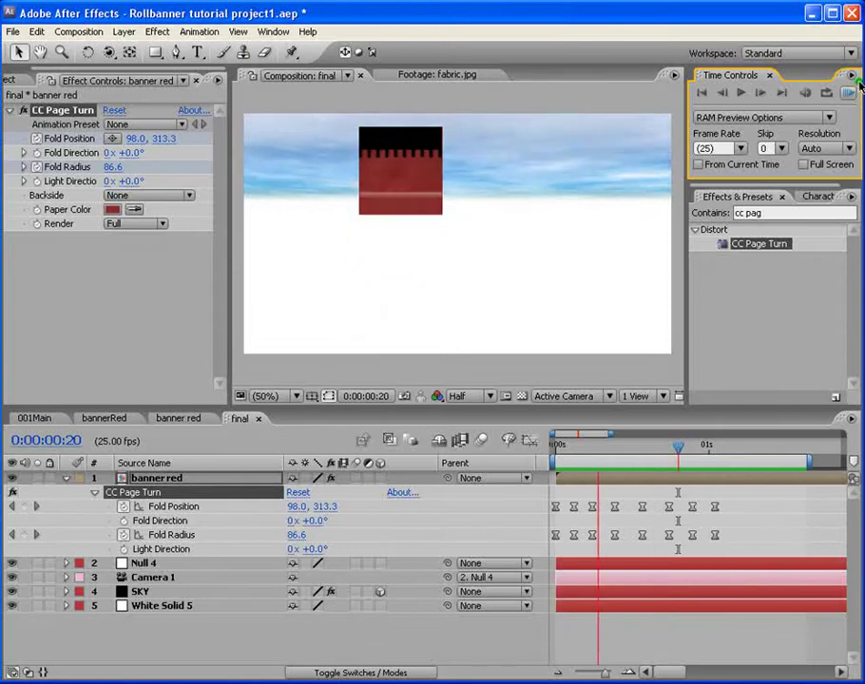
pyautogui.press('space')
# Compress all Fold Position and Fold Radius keyframes proportionally to end at 0:00:00:20, and preview the result.
pyautogui.moveTo(751, 496); pyautogui.dragTo(560, 547)
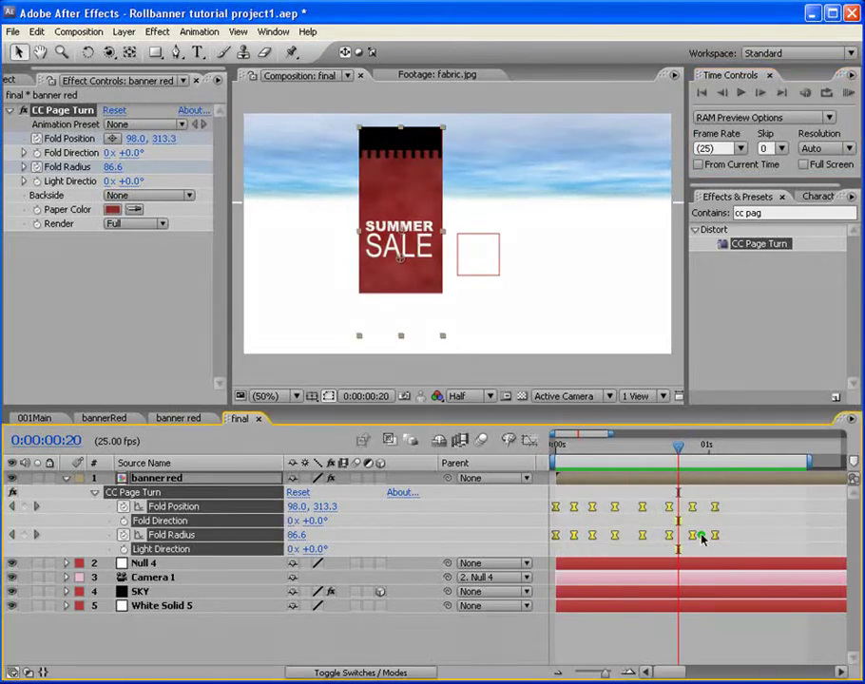
pyautogui.moveTo(715, 538); pyautogui.dragTo(678, 538)
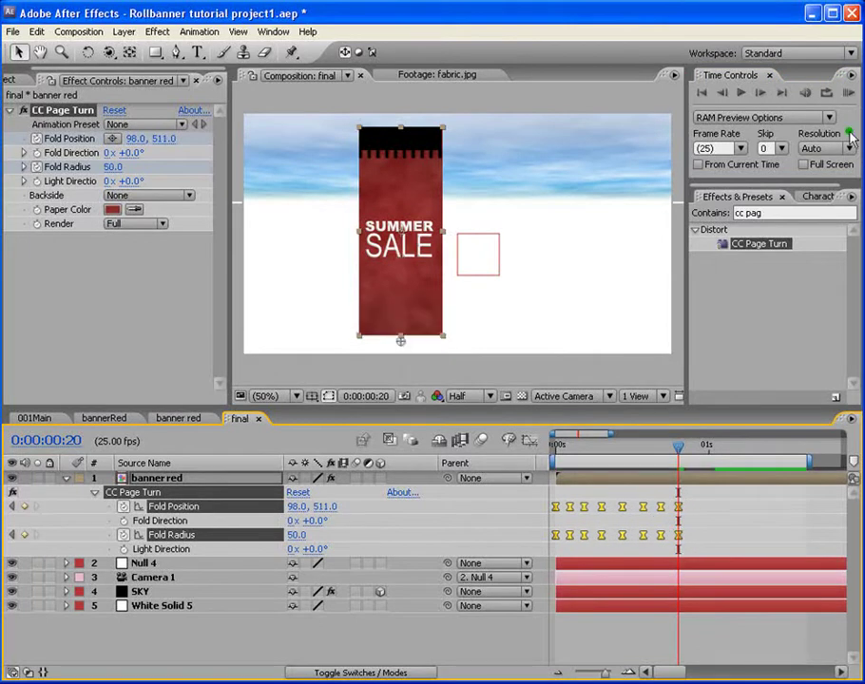
pyautogui.click(849, 92)
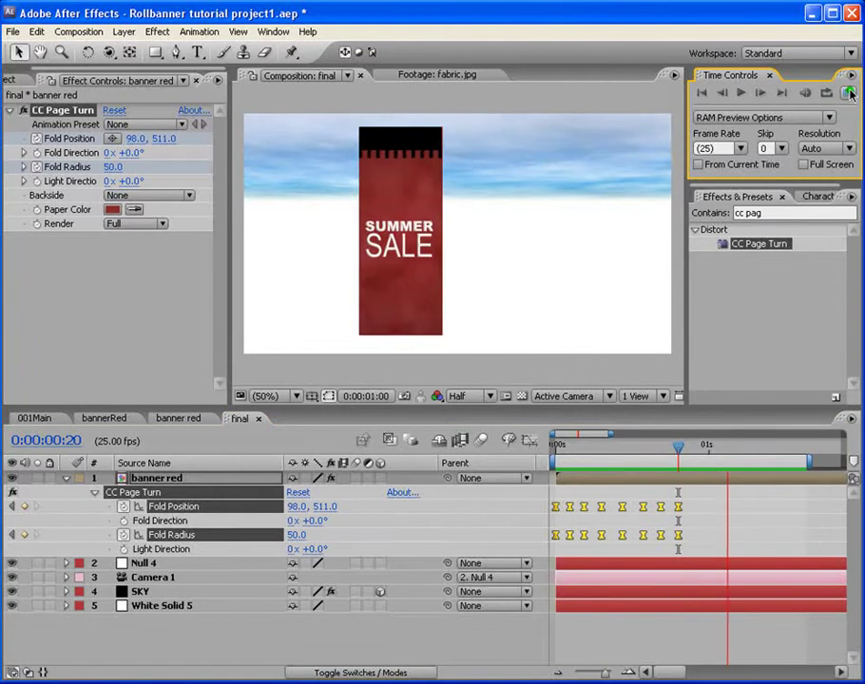
pyautogui.click(851, 93)
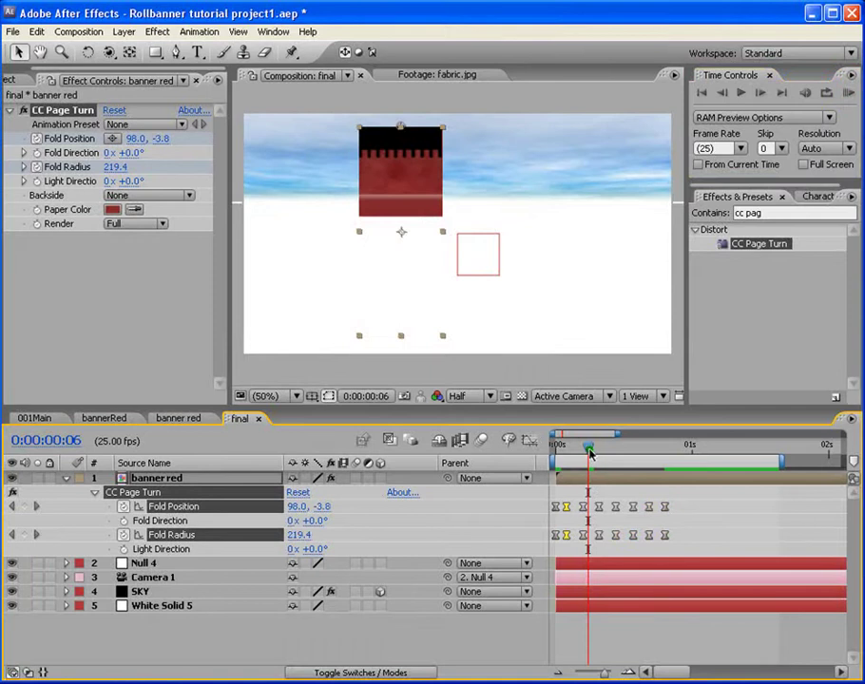
# Find the Turbulent Displace effect by searching for "turb", apply it to the red banner, and check the distortion partway through the unroll.
pyautogui.moveTo(590, 452); pyautogui.dragTo(595, 452)
pyautogui.moveTo(766, 213); pyautogui.dragTo(621, 197)
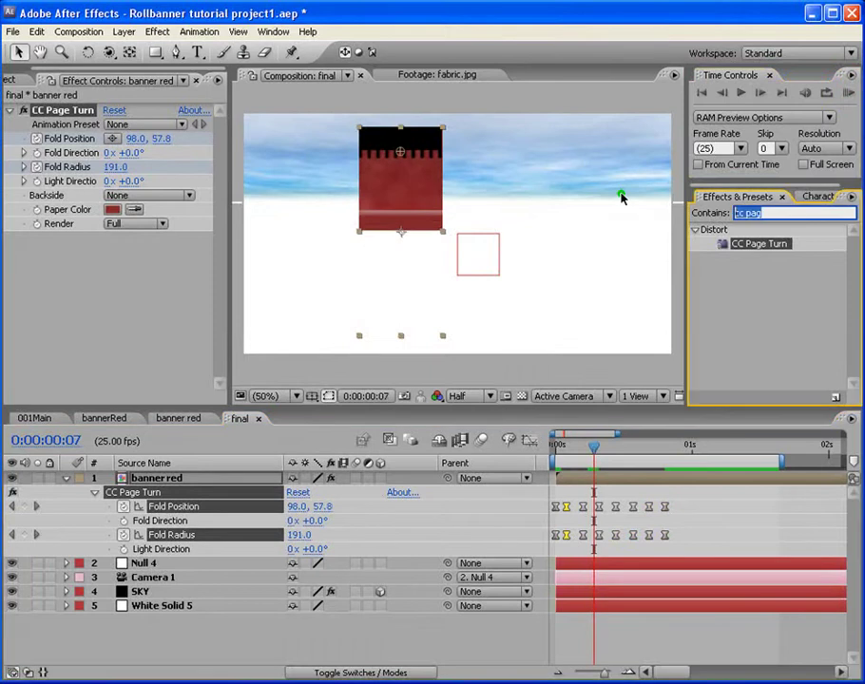
pyautogui.write('turb')
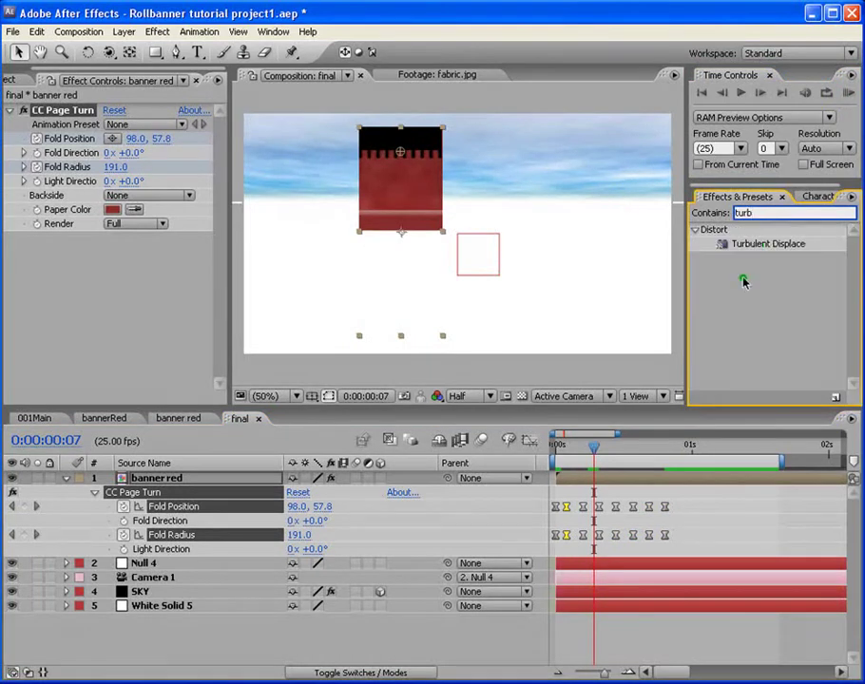
pyautogui.moveTo(767, 245); pyautogui.dragTo(418, 197)
pyautogui.click(621, 445)
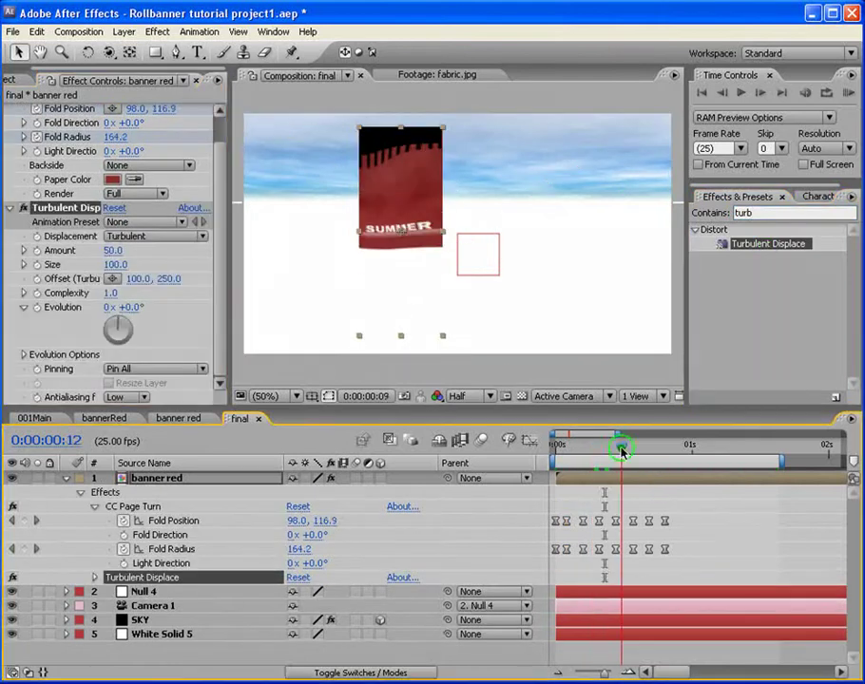
pyautogui.scroll(2, 152, 352)
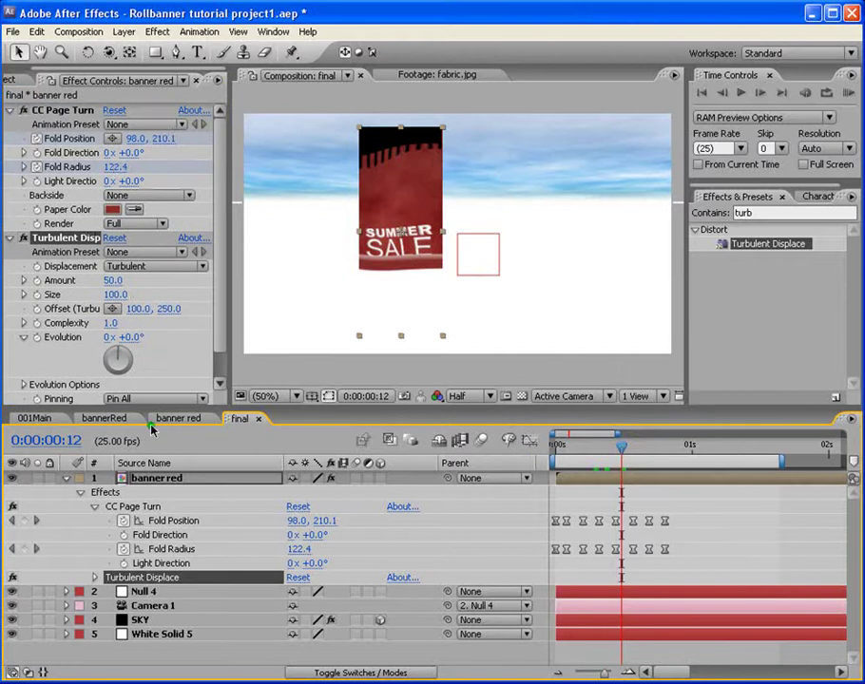
# Set Turbulent Displace's Amount to 10 and Size to 42, checking the banner around frames 7 and 8.
pyautogui.moveTo(618, 444); pyautogui.dragTo(600, 446)
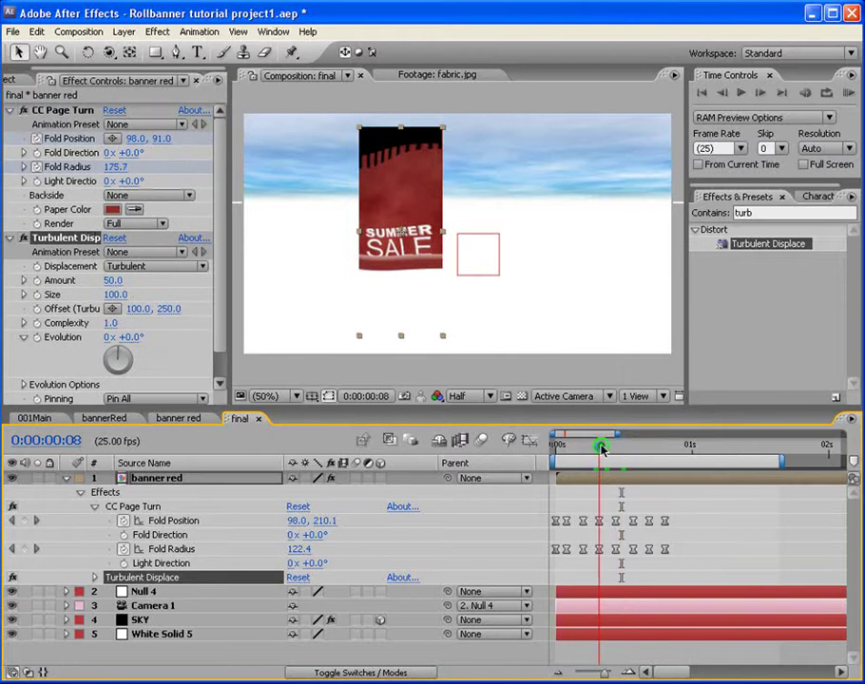
pyautogui.click(112, 281)
pyautogui.write('10')
pyautogui.press('Return')
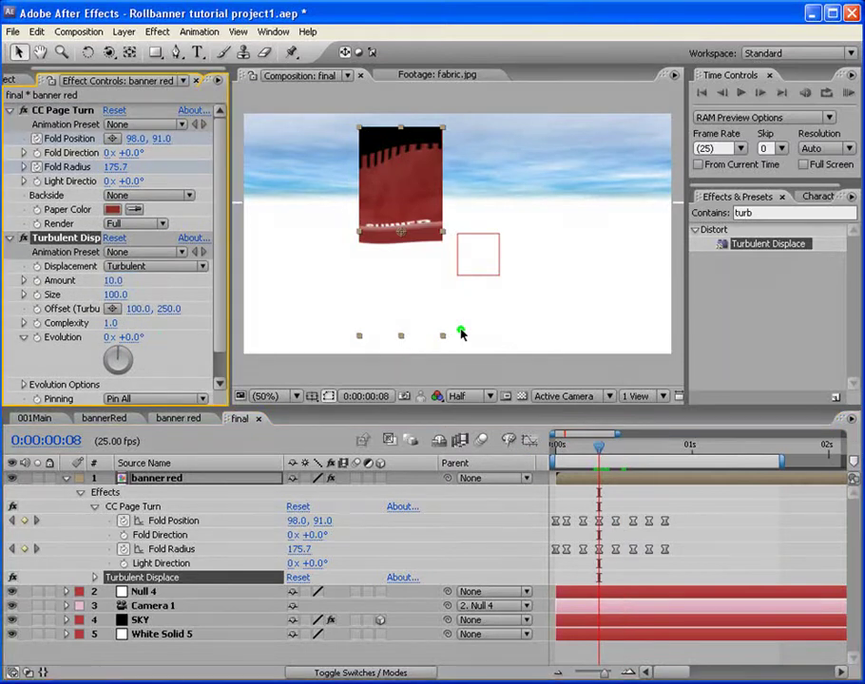
pyautogui.click(113, 296)
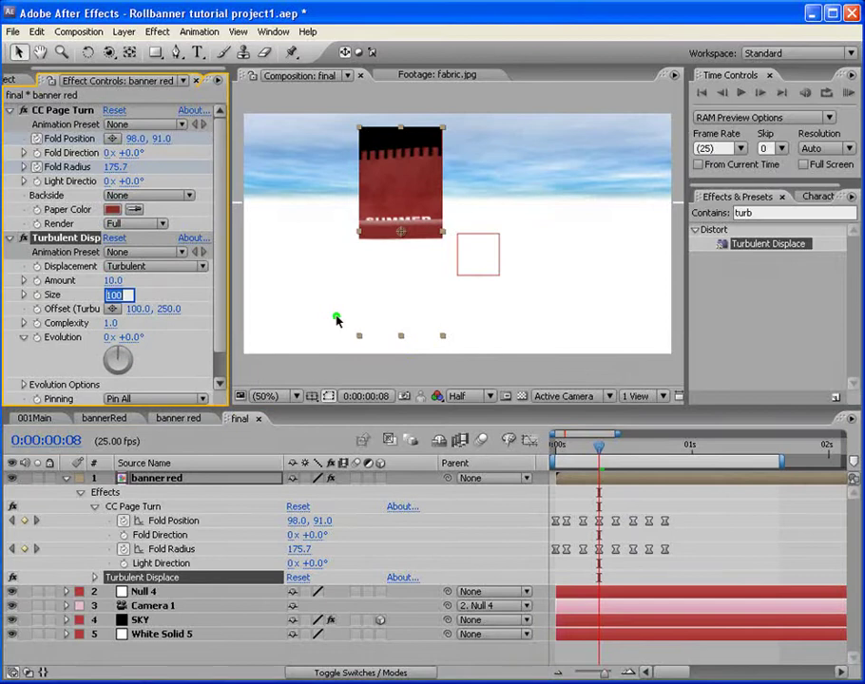
pyautogui.write('42')
pyautogui.press('Return')
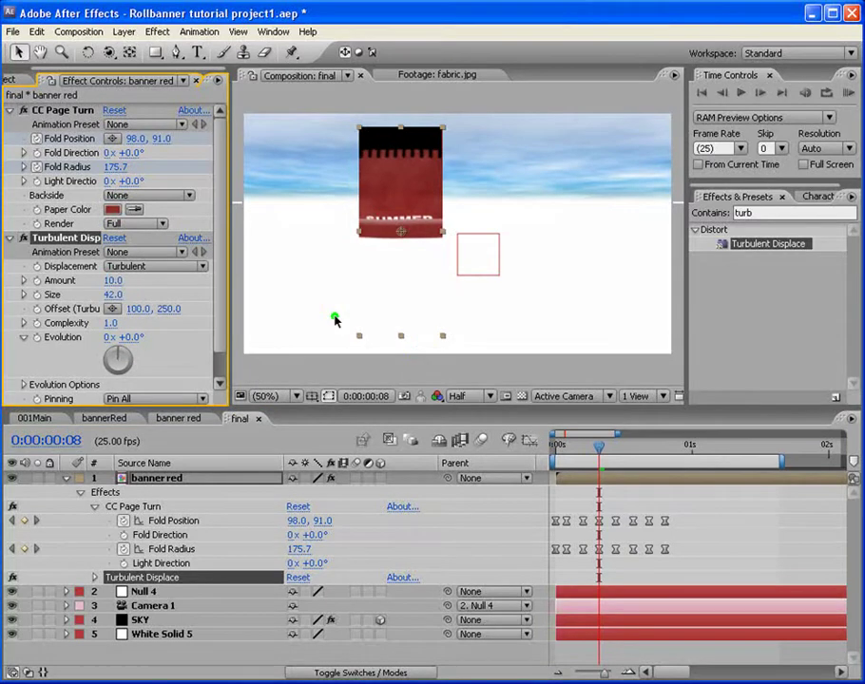
pyautogui.press('pageup')
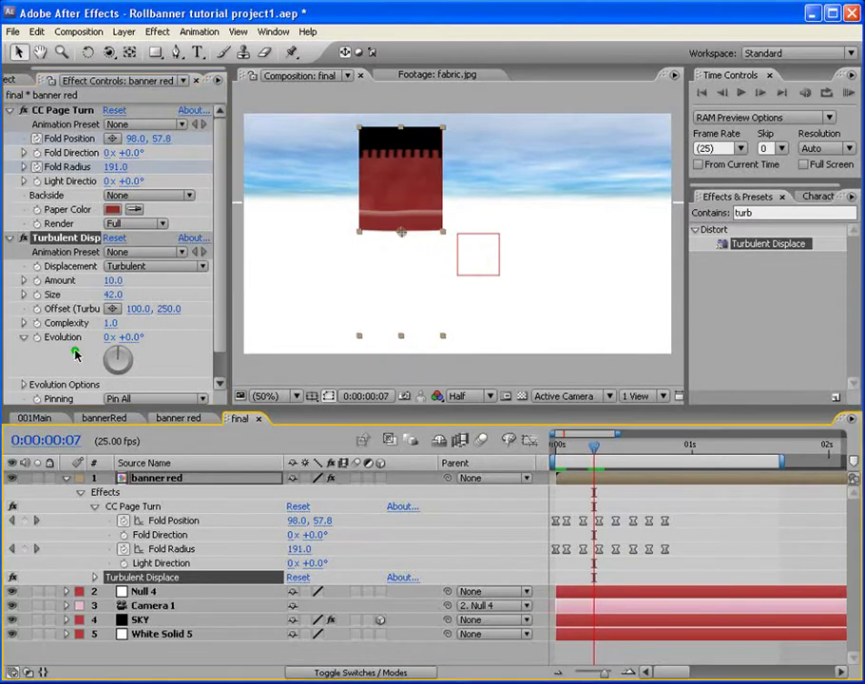
# Keyframe Turbulent Displace's Evolution on the red banner from 6 revolutions at 0:00:00:00 to 0 at 0:00:01:00.
pyautogui.click(108, 338)
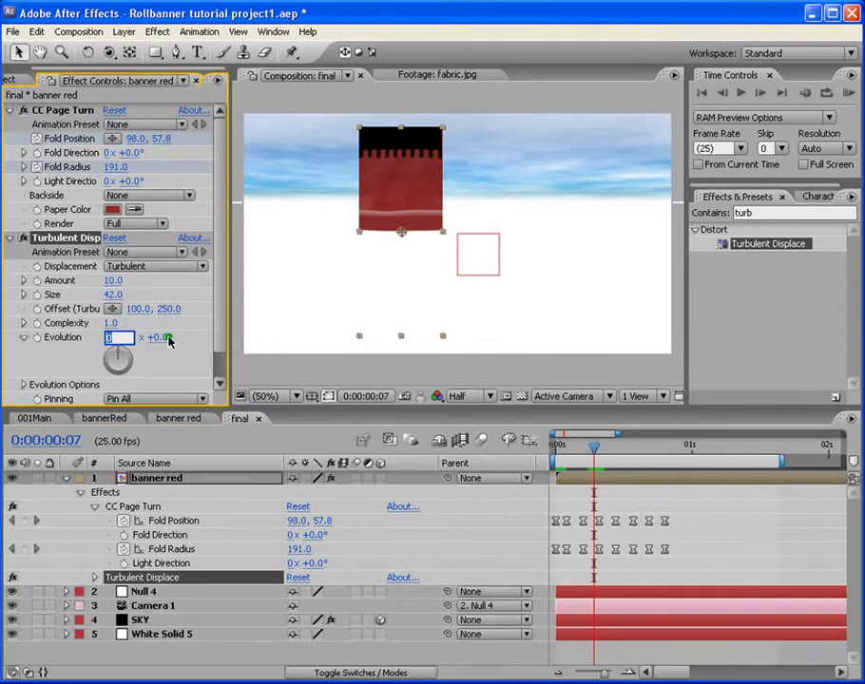
pyautogui.moveTo(594, 447); pyautogui.dragTo(507, 439)
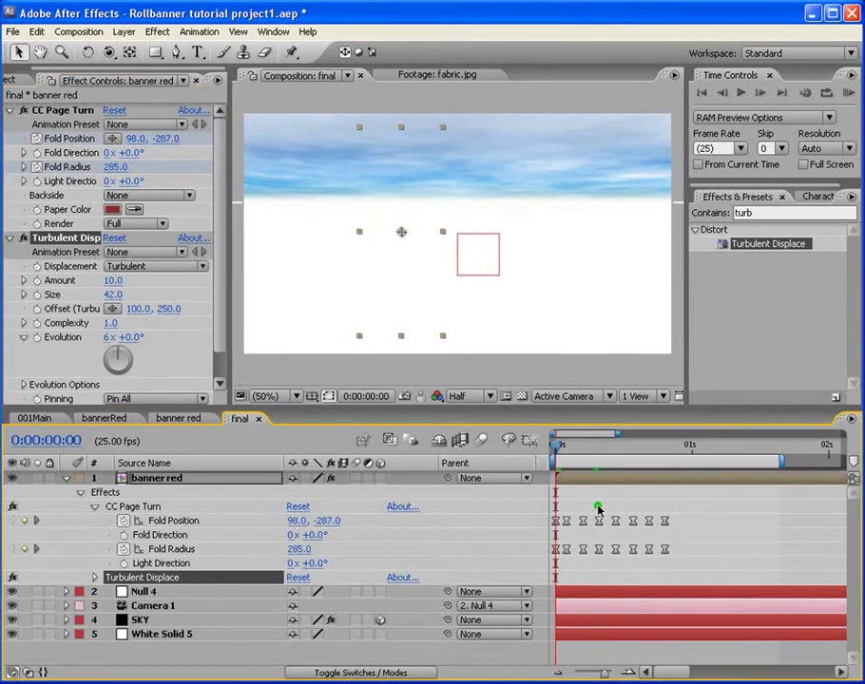
pyautogui.click(37, 339)
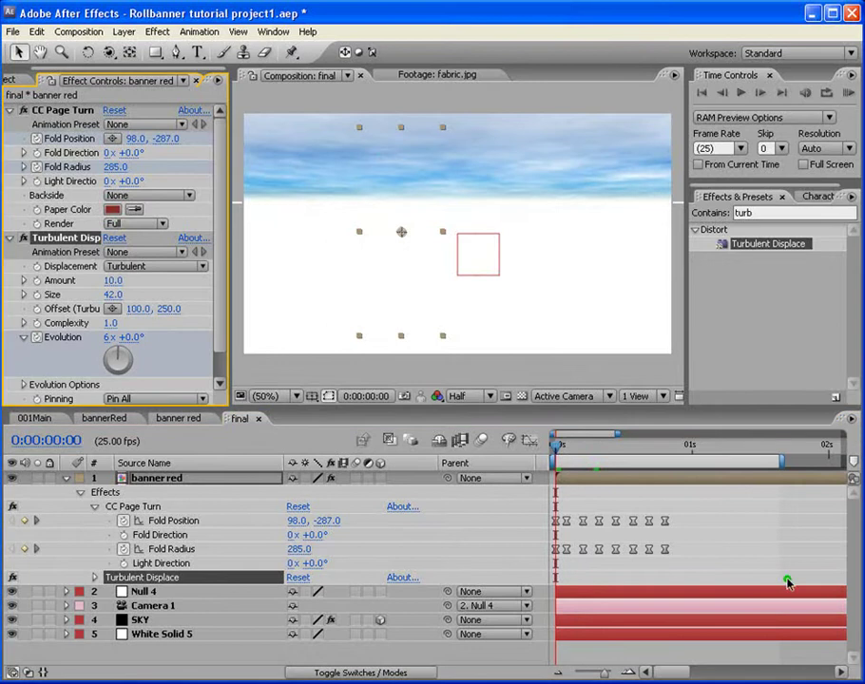
pyautogui.moveTo(559, 448); pyautogui.dragTo(691, 447)
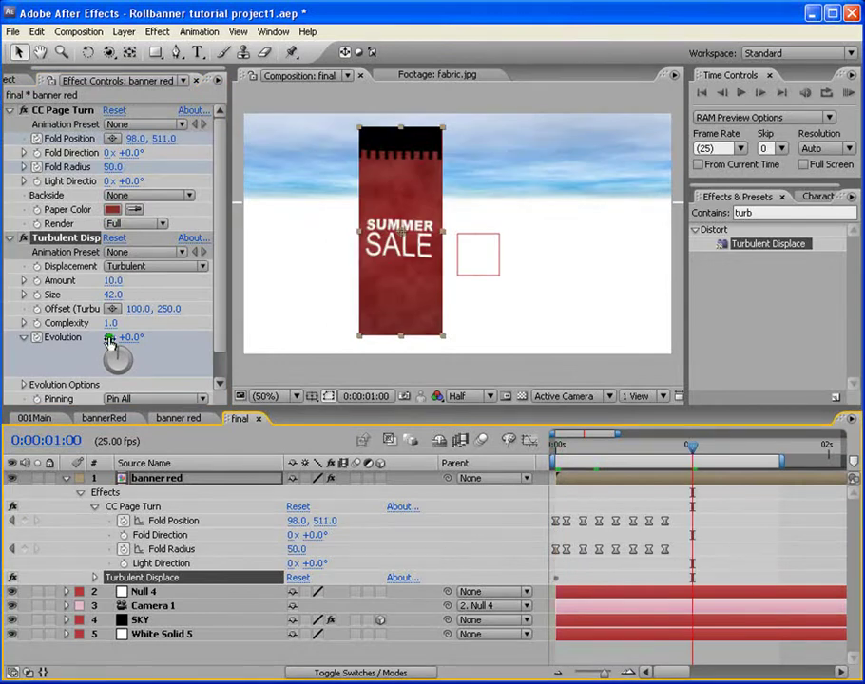
pyautogui.click(108, 338)
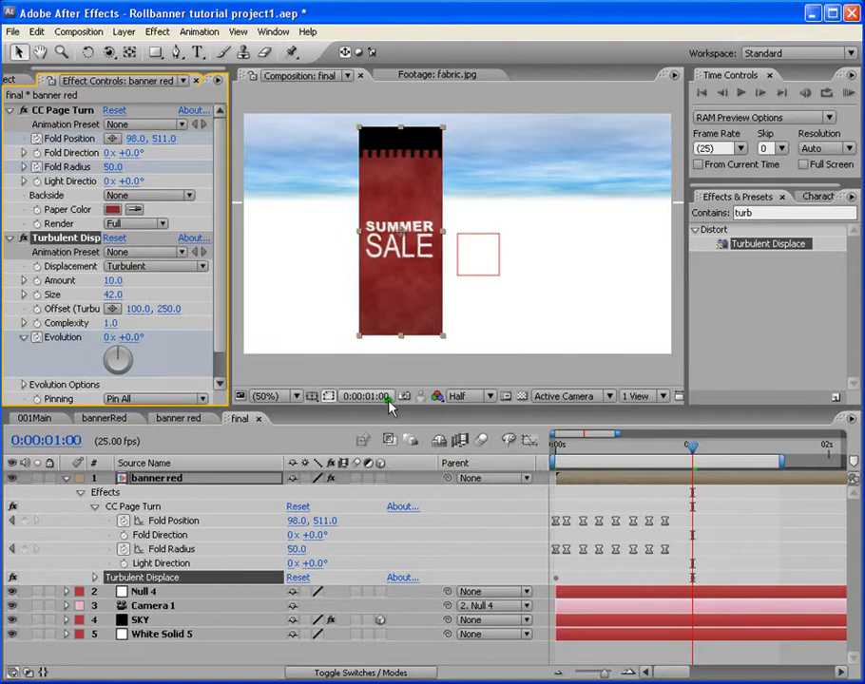
# Preview the animated turbulence and examine the banner between frames 17 and 20.
pyautogui.click(848, 90)
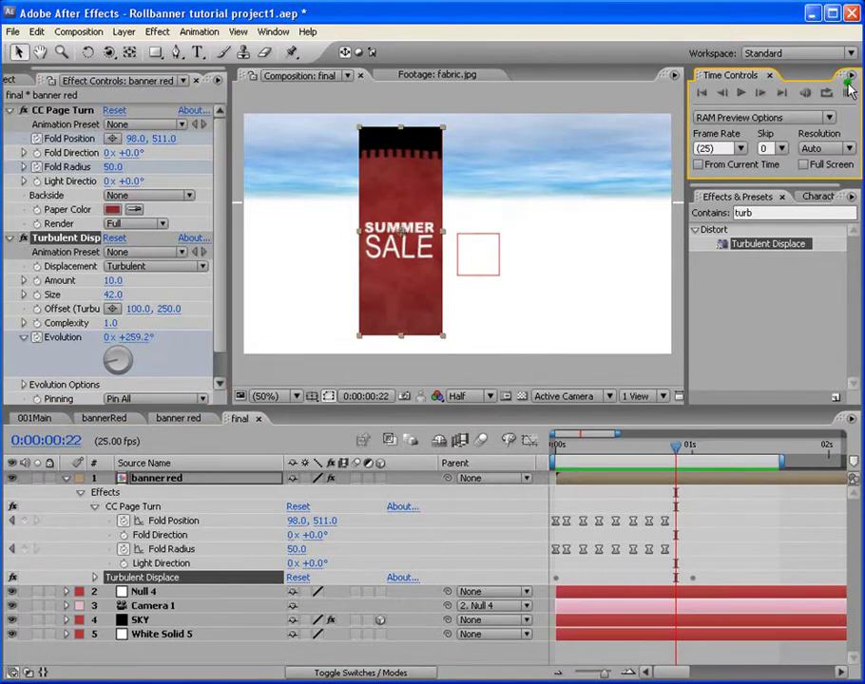
pyautogui.click(648, 447)
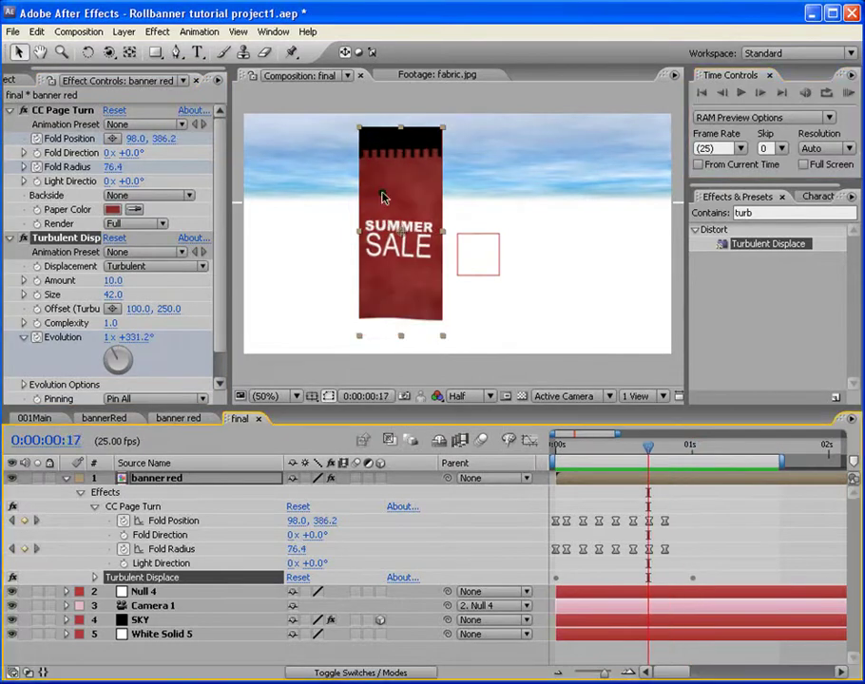
pyautogui.moveTo(648, 446)
pyautogui.mouseDown()
pyautogui.moveTo(680, 454)
pyautogui.moveTo(664, 454)
pyautogui.mouseUp()
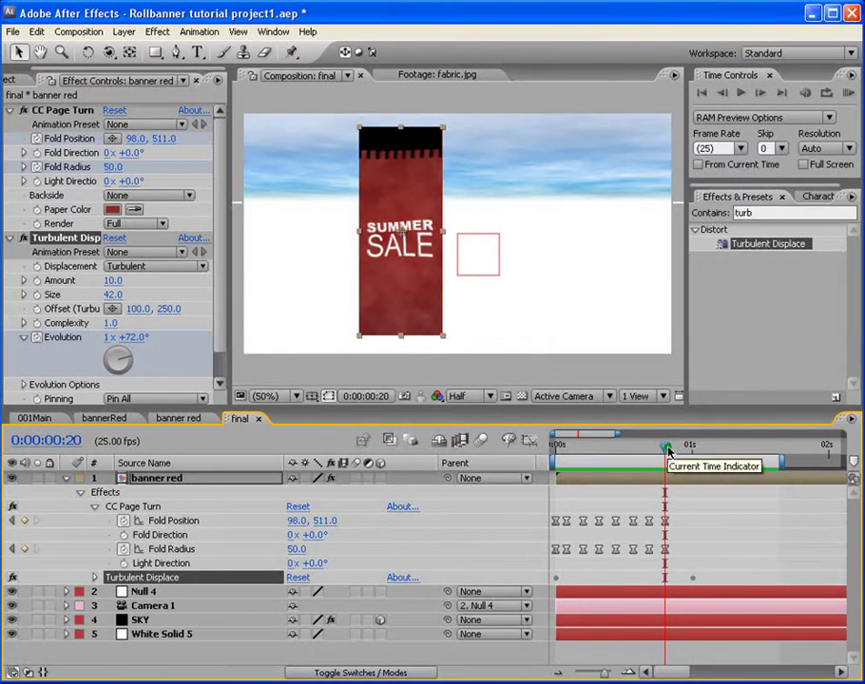
# In the banner red composition, move Deep Red Solid 3's last Fractal Noise Evolution keyframe to 0:00:01:00 and apply Easy Ease to both Evolution keyframes.
pyautogui.keyDown('alt'); pyautogui.doubleClick(623, 480); pyautogui.keyUp('alt')
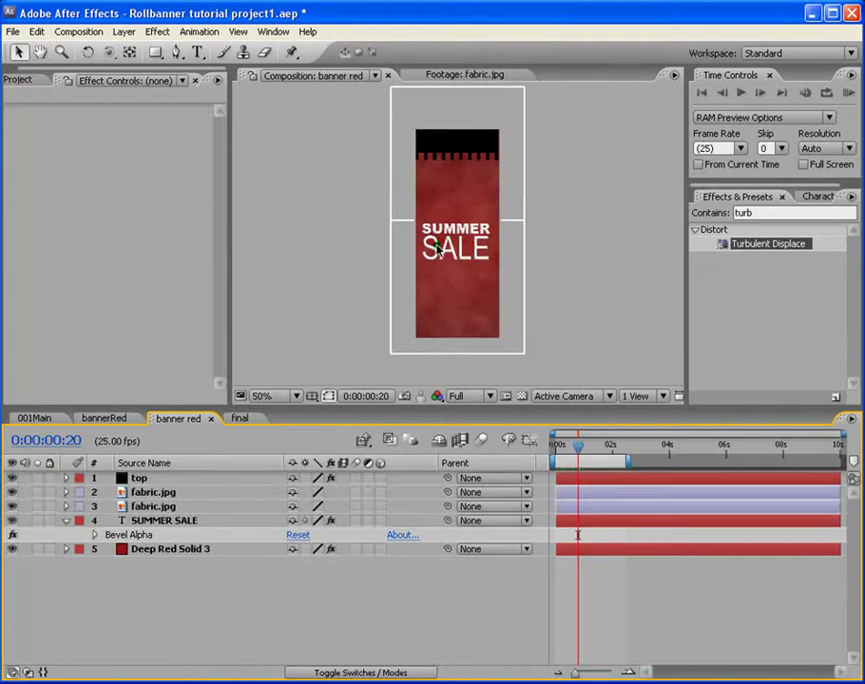
pyautogui.click(179, 551)
pyautogui.press('u')
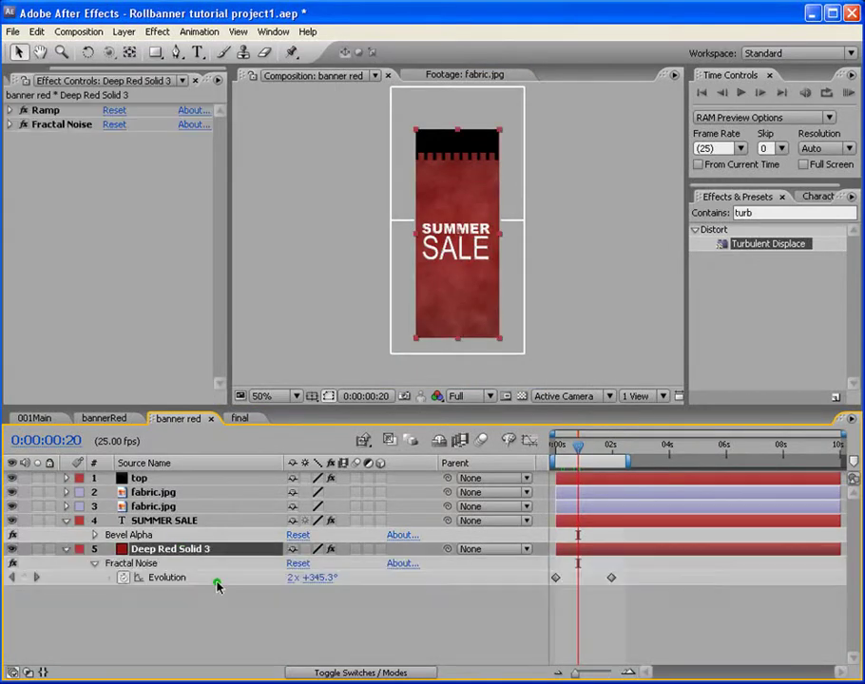
pyautogui.moveTo(587, 675); pyautogui.dragTo(598, 674)
pyautogui.click(633, 446)
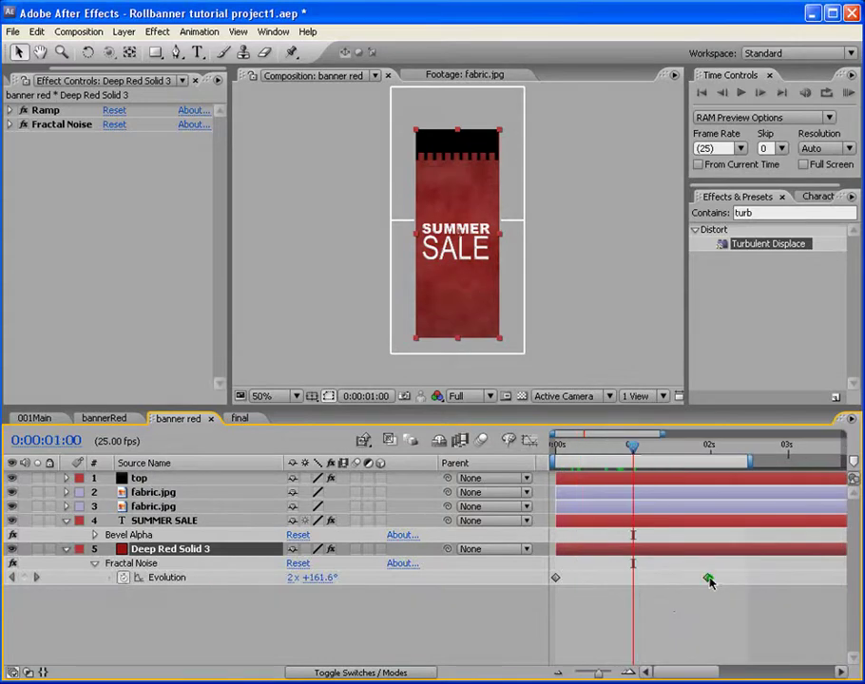
pyautogui.moveTo(710, 578); pyautogui.dragTo(634, 578)
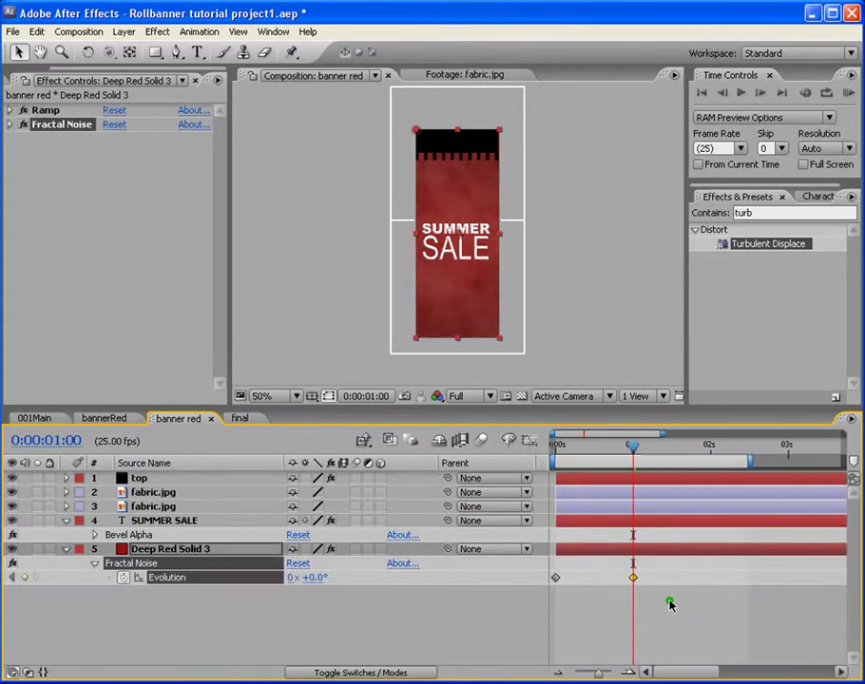
pyautogui.rightClick(555, 579)
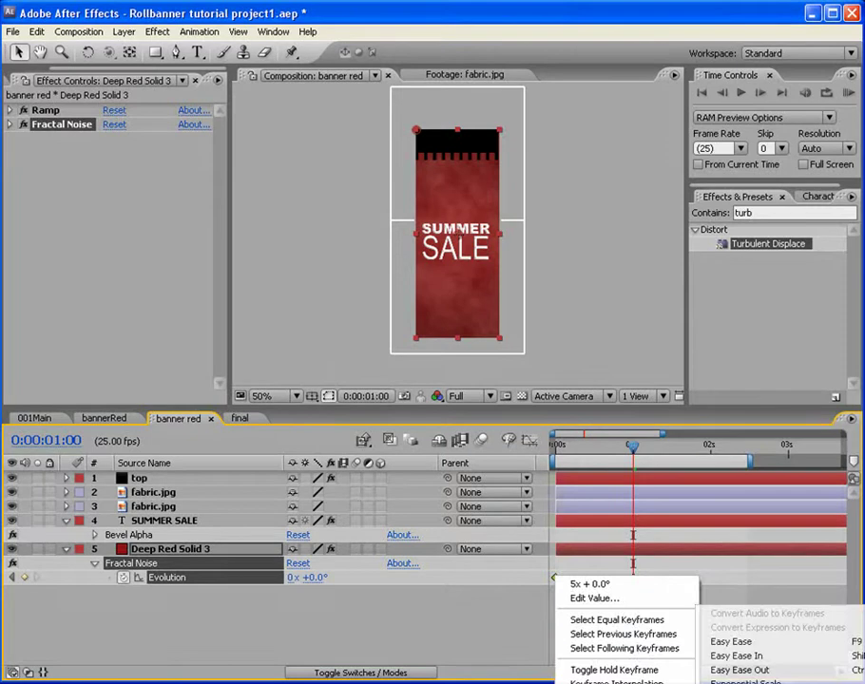
pyautogui.click(746, 643)
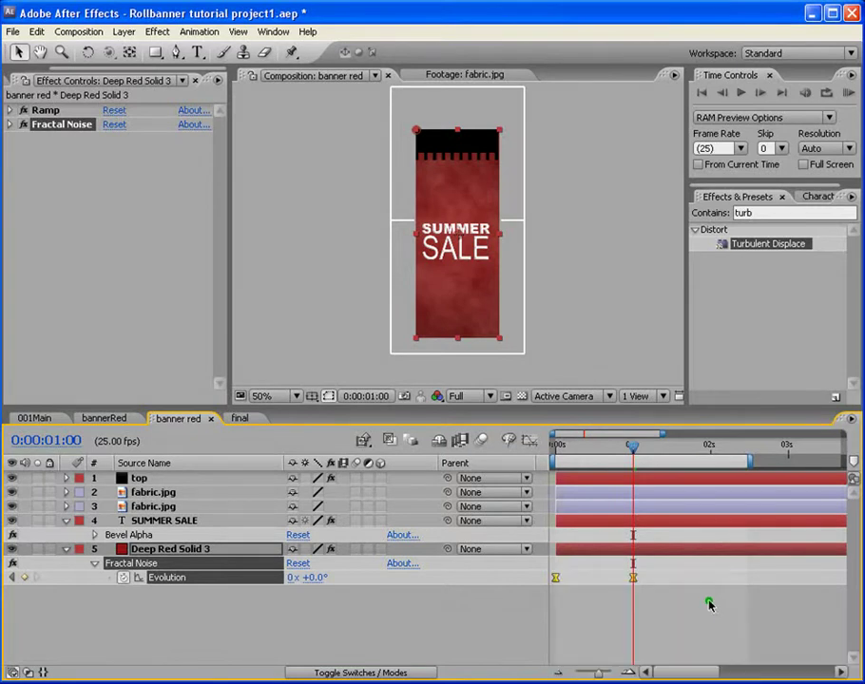
# Check the bannerRed layer's effect keyframes in the 001Main composition and preview the final composition.
pyautogui.click(38, 418)
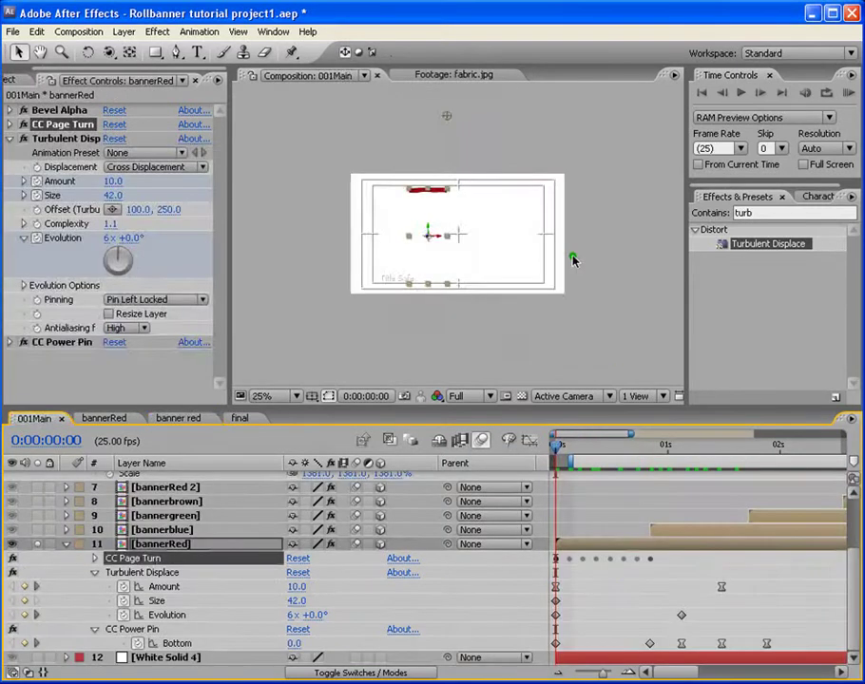
pyautogui.click(241, 418)
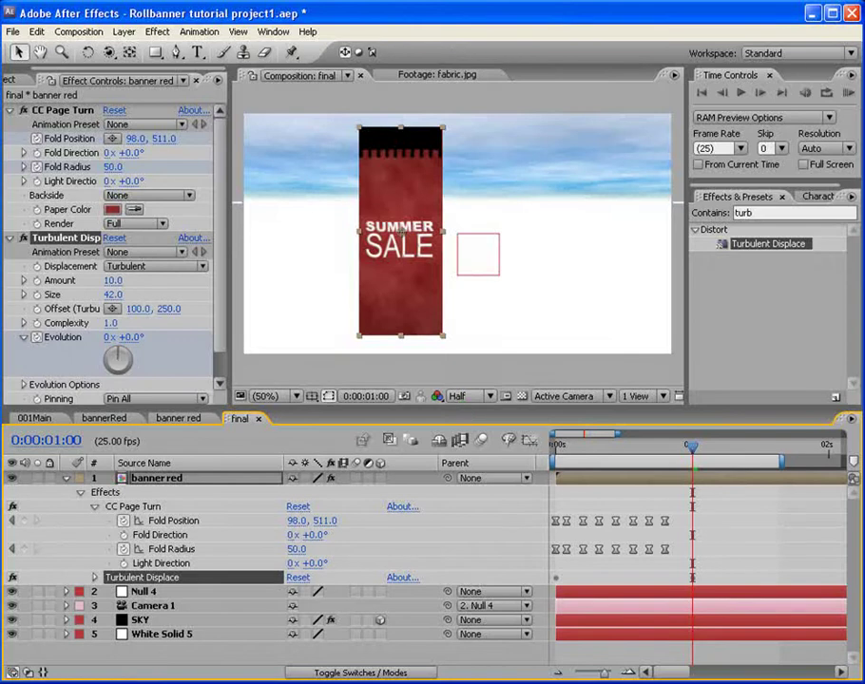
pyautogui.click(850, 93)
pyautogui.press('space')
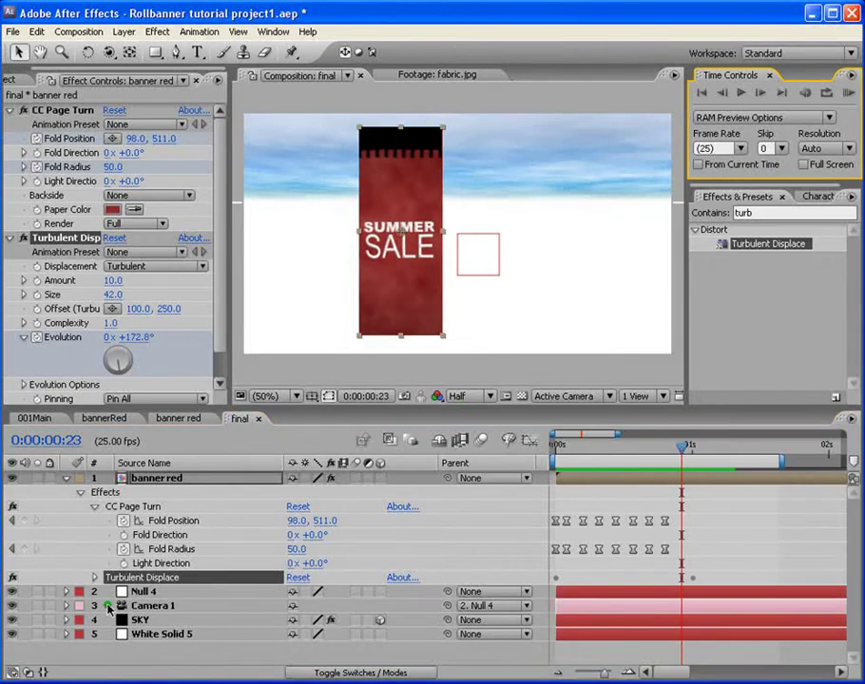
# Apply Easy Ease to both Turbulent Displace Evolution keyframes of the red banner and preview the result.
pyautogui.click(95, 578)
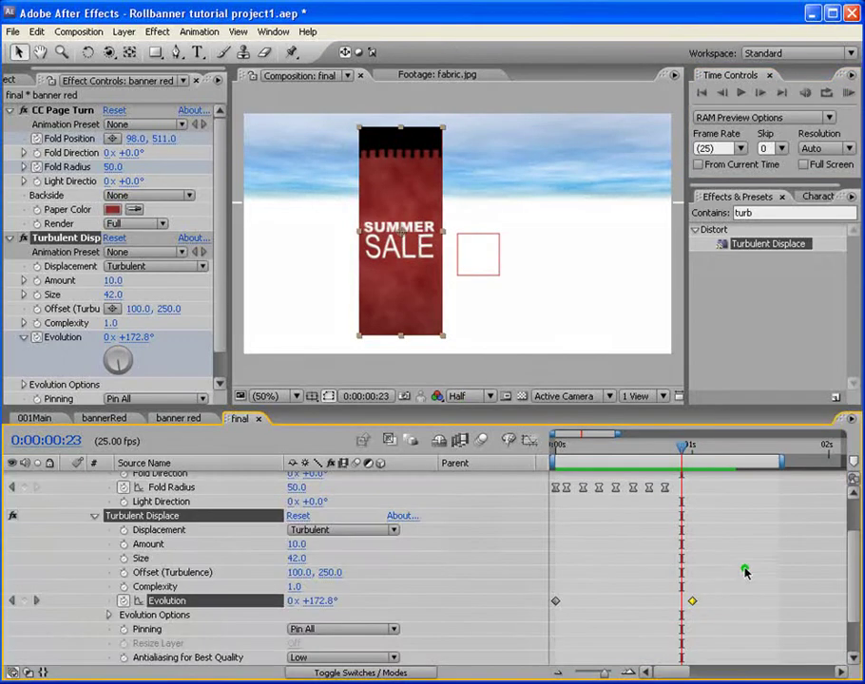
pyautogui.moveTo(745, 571); pyautogui.dragTo(553, 618)
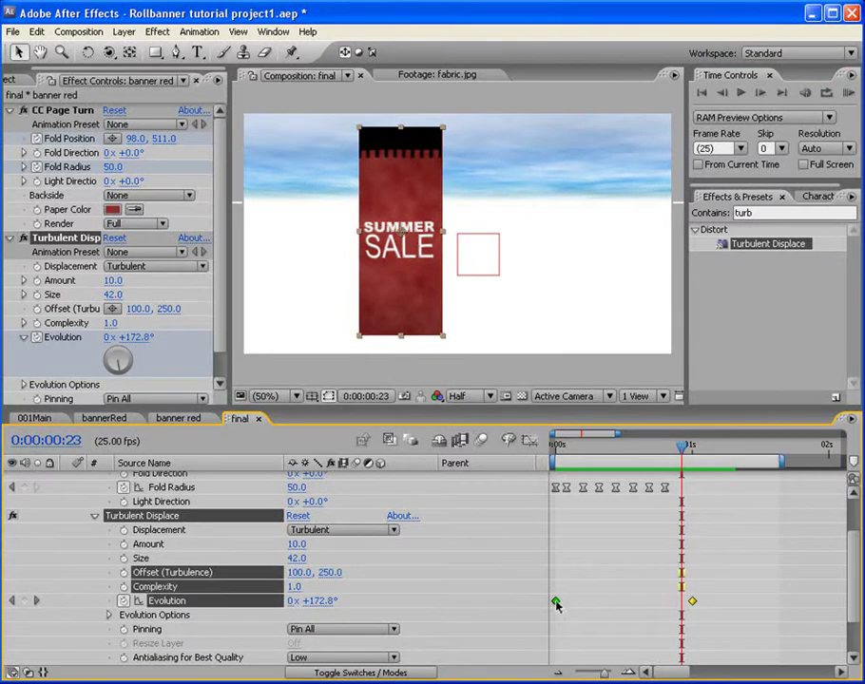
pyautogui.rightClick(556, 602)
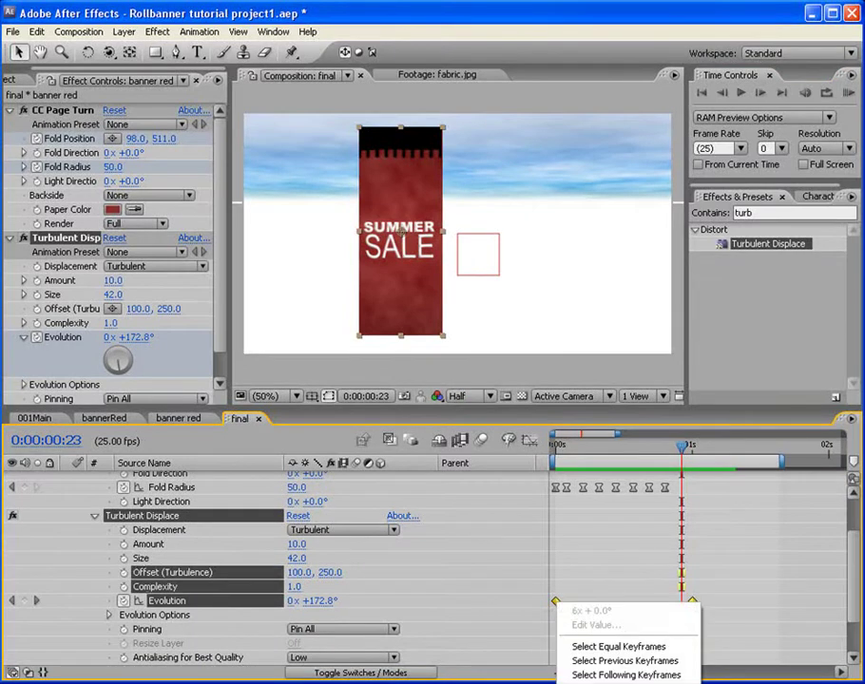
pyautogui.click(734, 672)
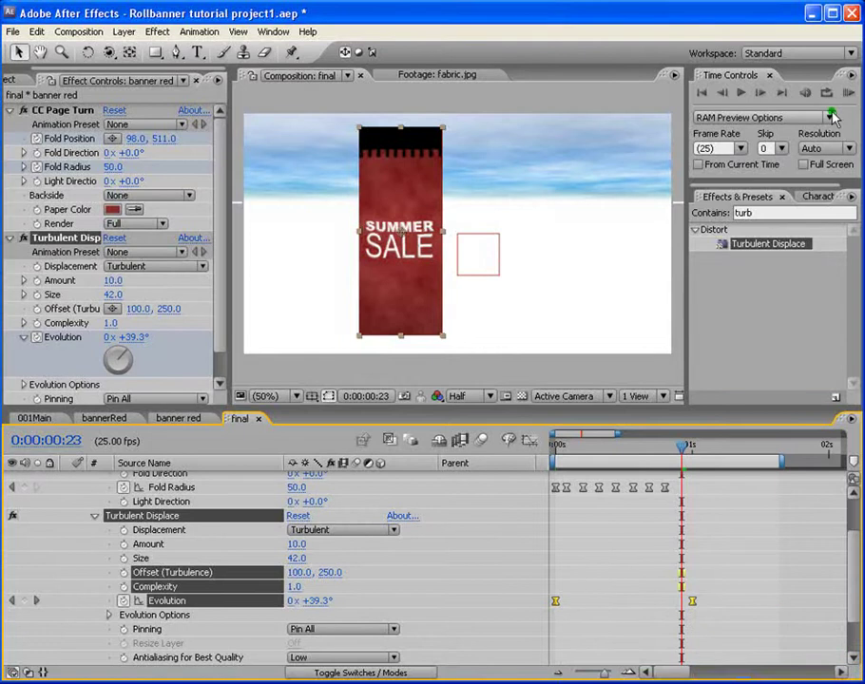
pyautogui.click(850, 89)
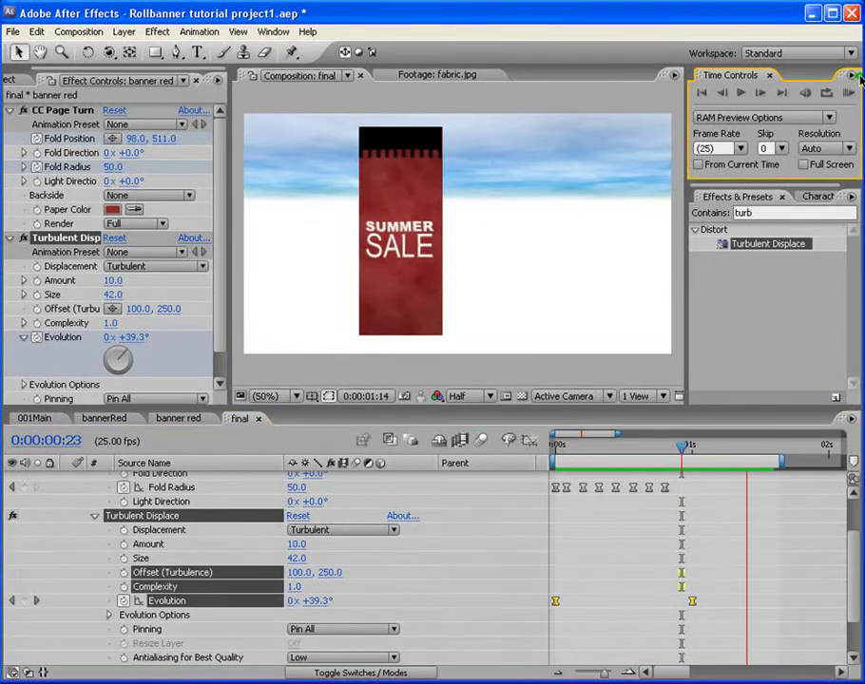
# Set starting keyframes for Turbulent Displace's Amount and Size at 0:00:00:00.
pyautogui.click(578, 446)
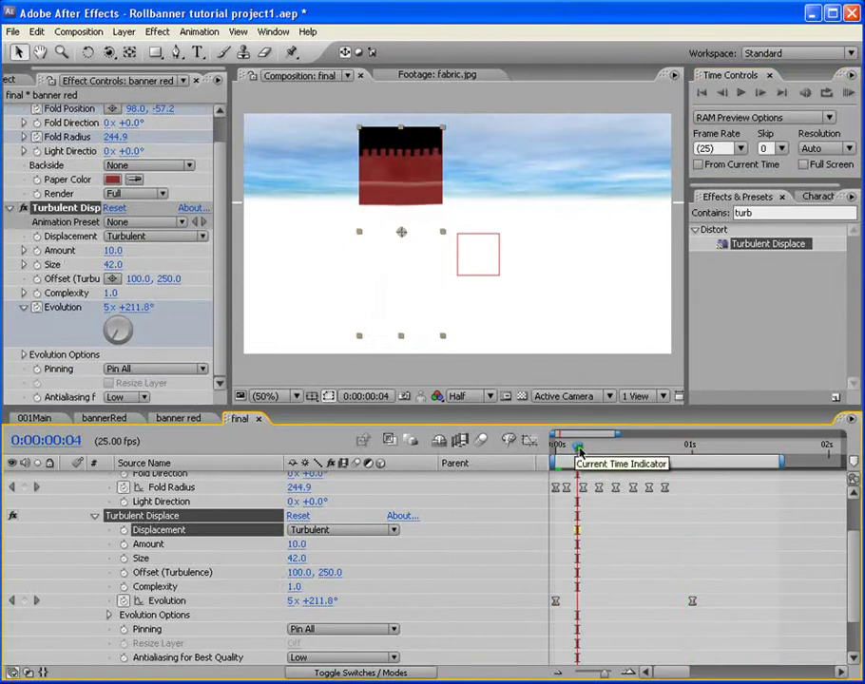
pyautogui.moveTo(578, 446); pyautogui.dragTo(555, 447)
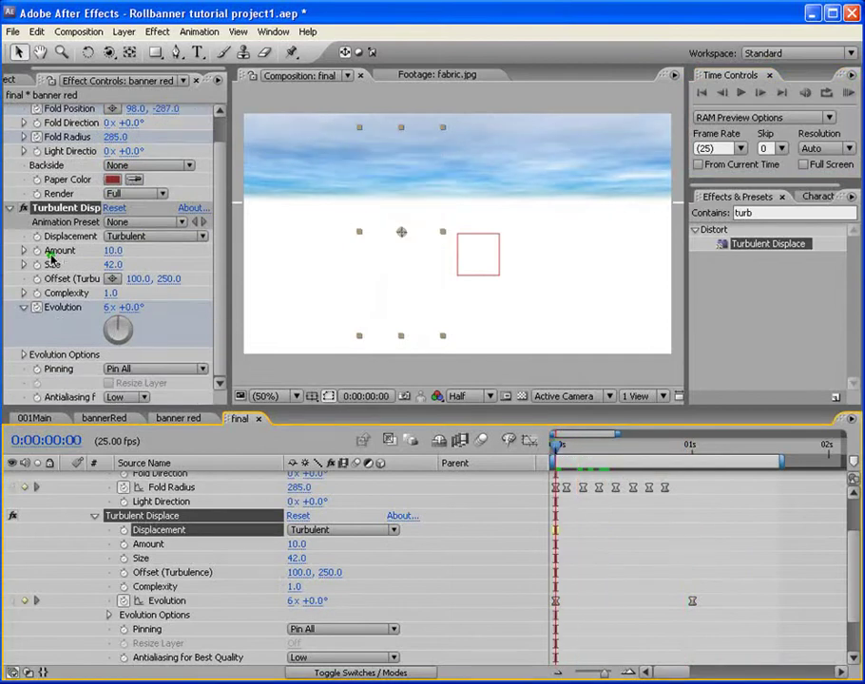
pyautogui.click(37, 250)
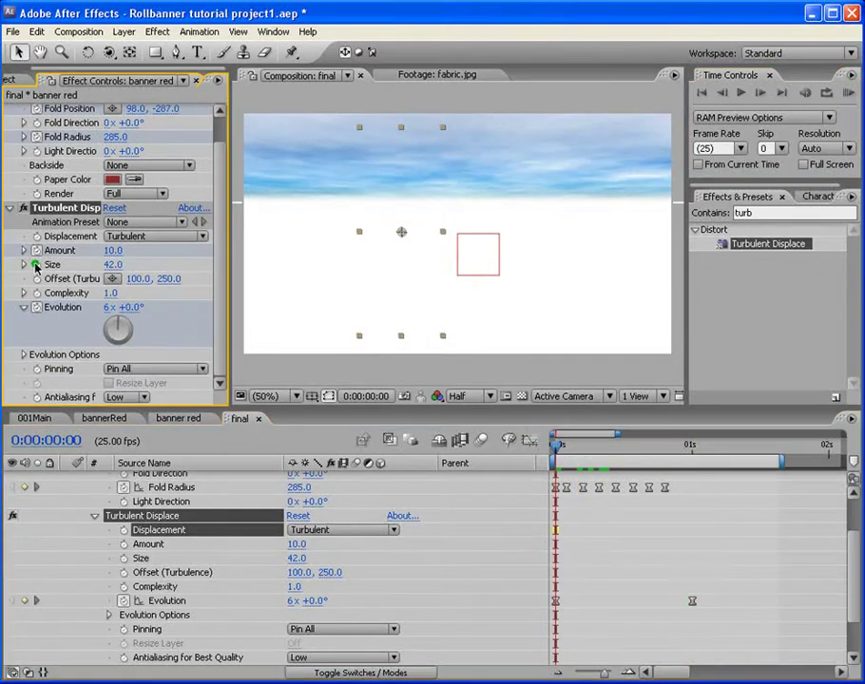
pyautogui.click(37, 265)
# At 0:00:01:00, set Turbulent Displace's Amount to 0 and Size to 2.
pyautogui.moveTo(559, 450); pyautogui.dragTo(692, 446)
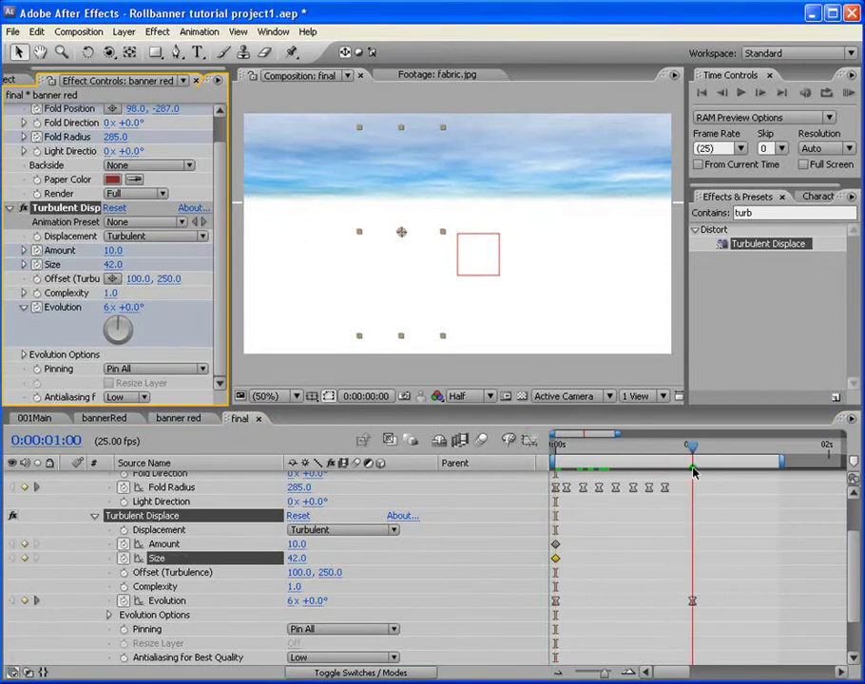
pyautogui.click(112, 251)
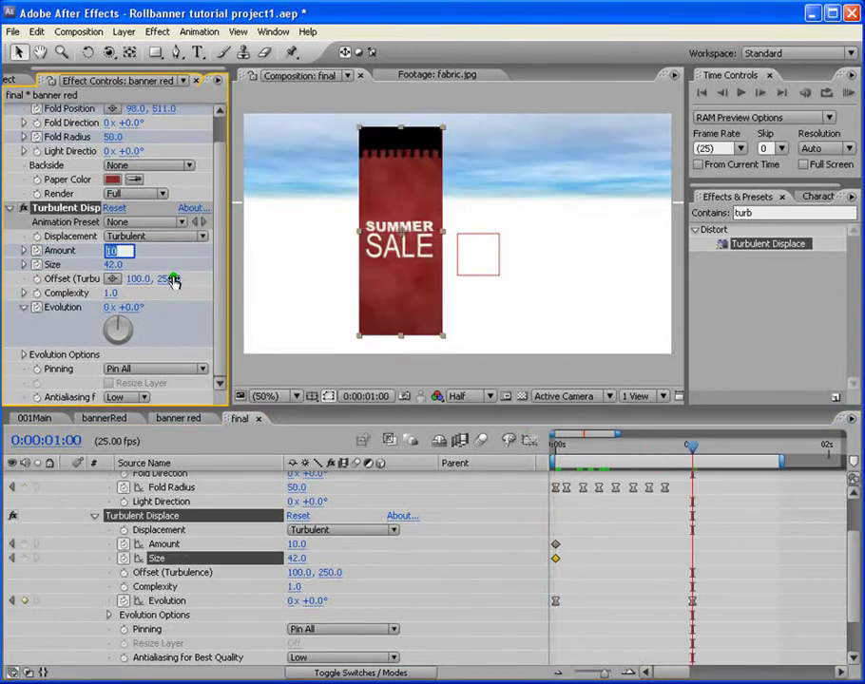
pyautogui.write('0')
pyautogui.press('Tab')
pyautogui.write('2')
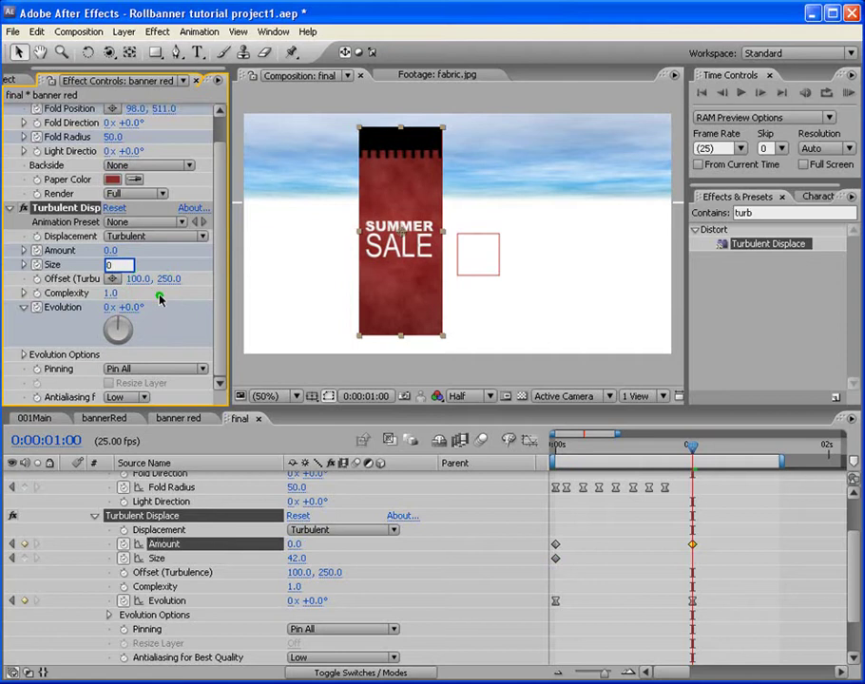
pyautogui.press('Return')
# Apply Easy Ease to all of Turbulent Displace's Amount and Size keyframes.
pyautogui.moveTo(744, 530); pyautogui.dragTo(561, 574)
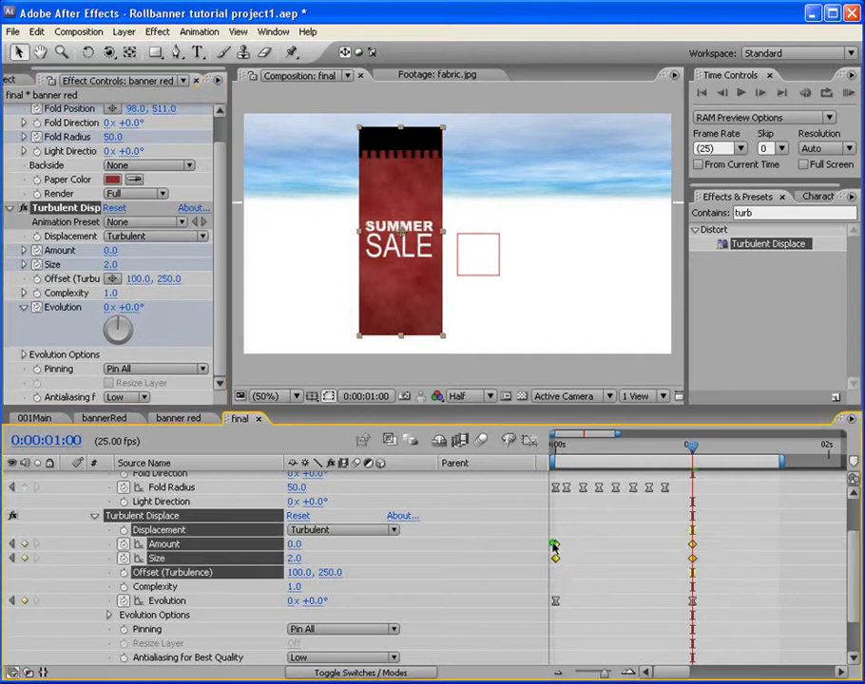
pyautogui.rightClick(555, 544)
pyautogui.moveTo(618, 680)
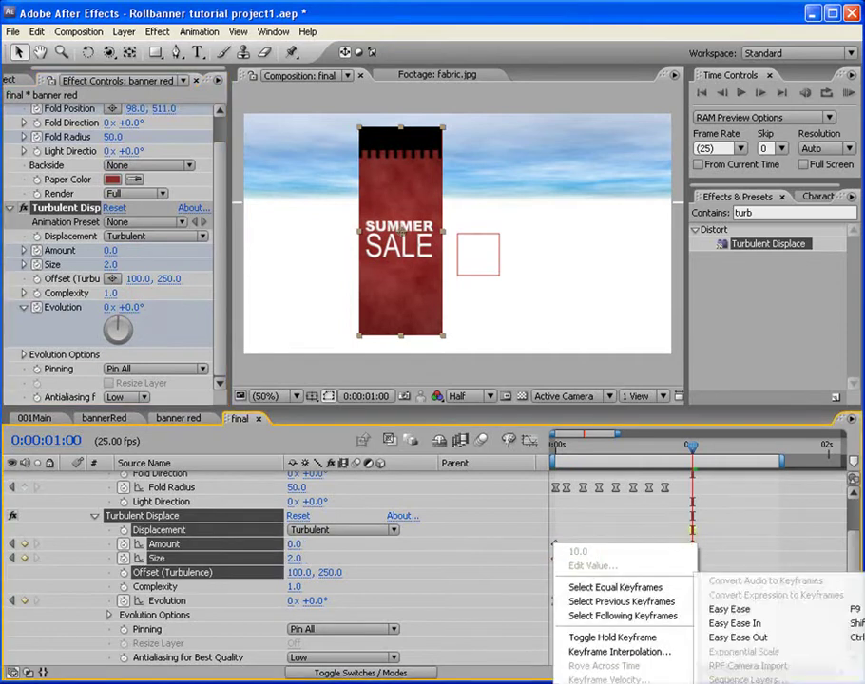
pyautogui.click(761, 611)
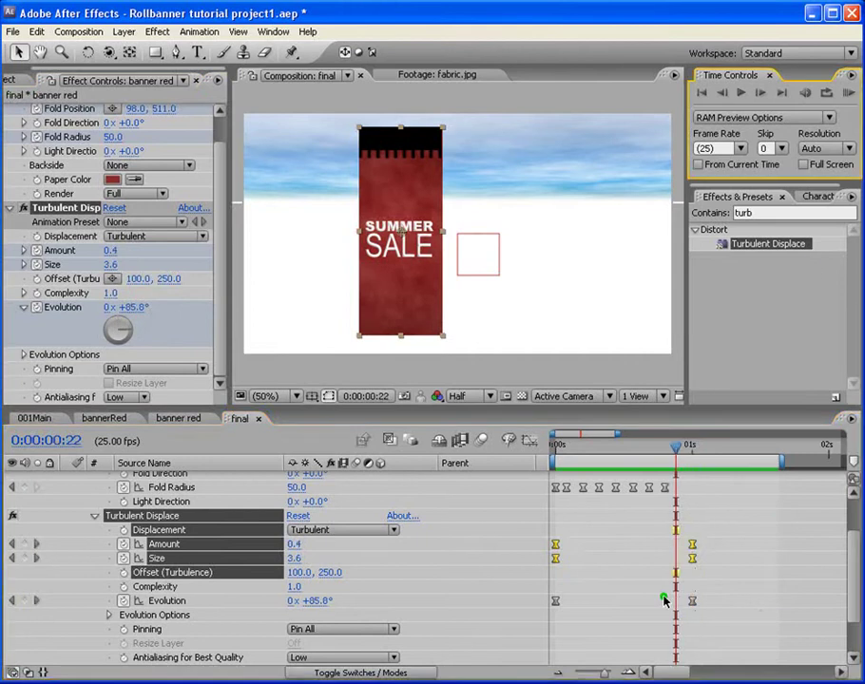
# Save the project and collapse the red banner's CC Page Turn and Turbulent Displace settings.
pyautogui.moveTo(855, 543); pyautogui.dragTo(857, 508)
pyautogui.click(149, 480)
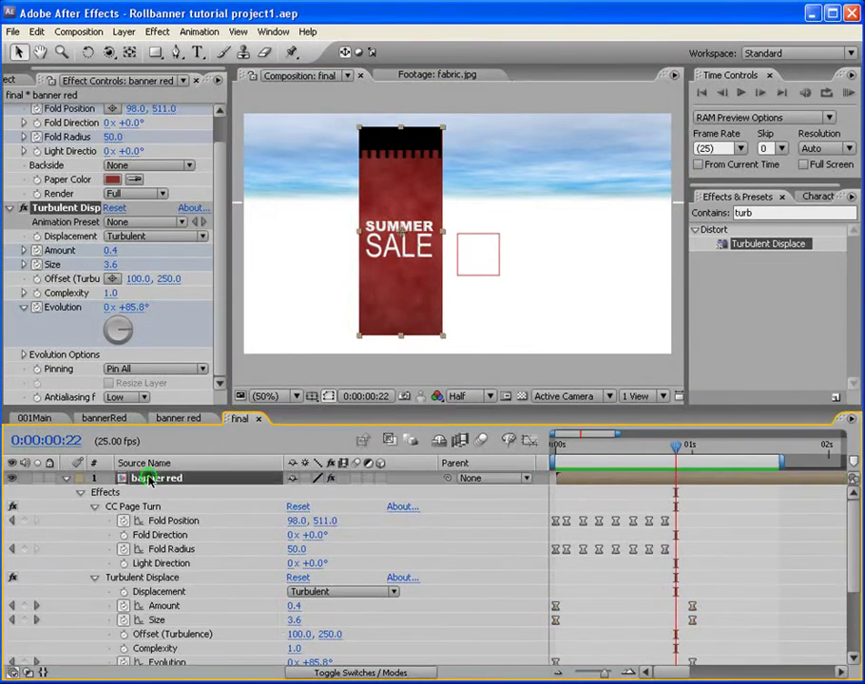
pyautogui.click(216, 300)
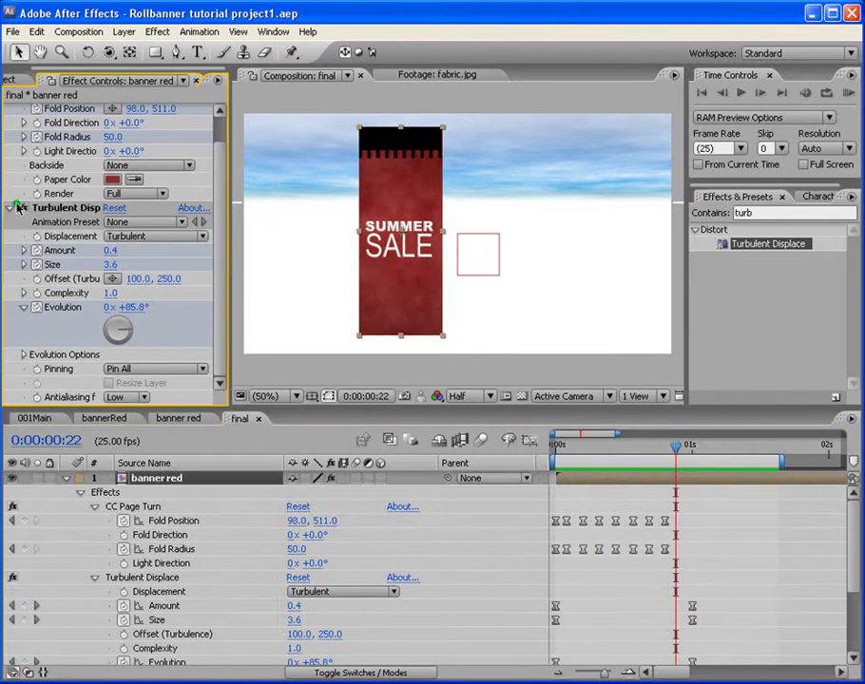
pyautogui.click(11, 208)
pyautogui.click(13, 112)
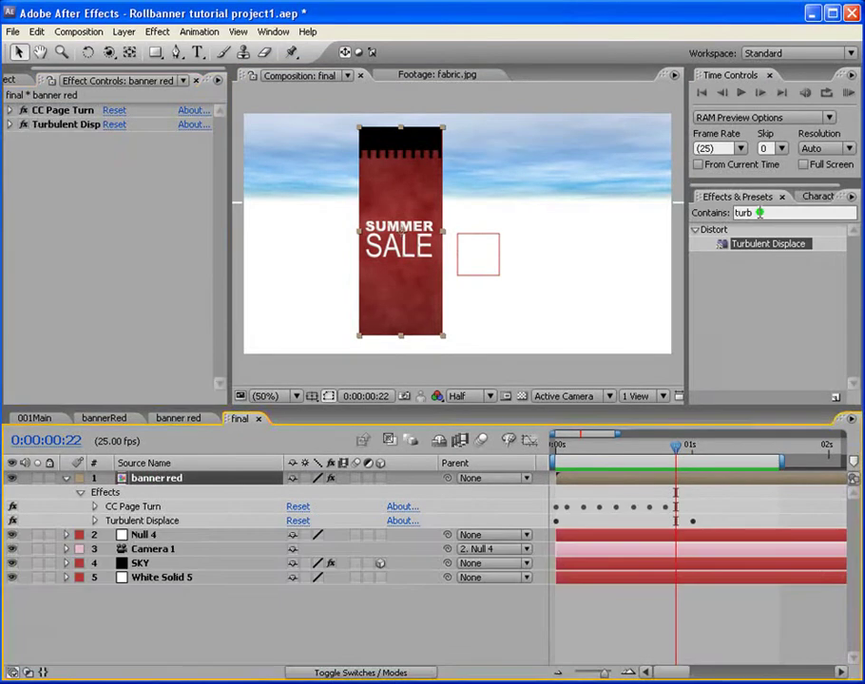
# Find the CC Power Pin effect and apply it to the red banner layer.
pyautogui.click(760, 212)
pyautogui.write('cc')
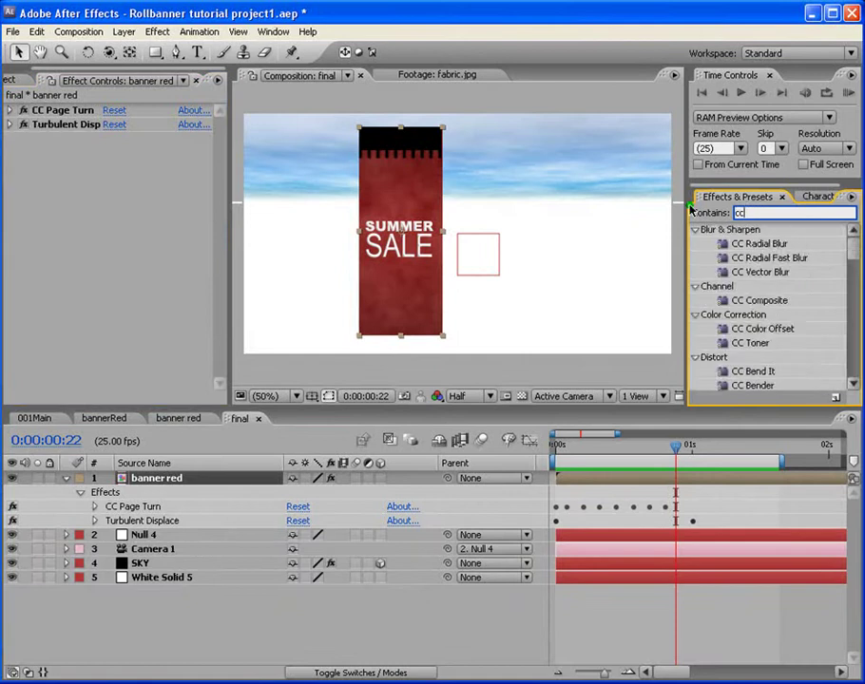
pyautogui.write(' powe')
pyautogui.moveTo(769, 270); pyautogui.dragTo(453, 293)
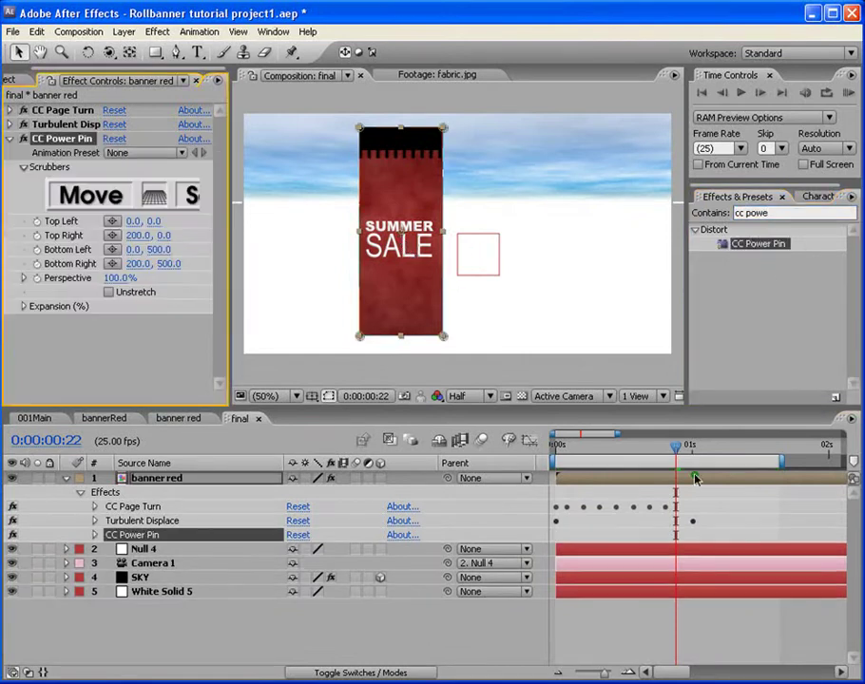
# At 0:00:00:20, set CC Power Pin's Bottom expansion to 6 and start keyframing it.
pyautogui.moveTo(676, 447)
pyautogui.mouseDown()
pyautogui.moveTo(653, 448)
pyautogui.moveTo(665, 448)
pyautogui.mouseUp()
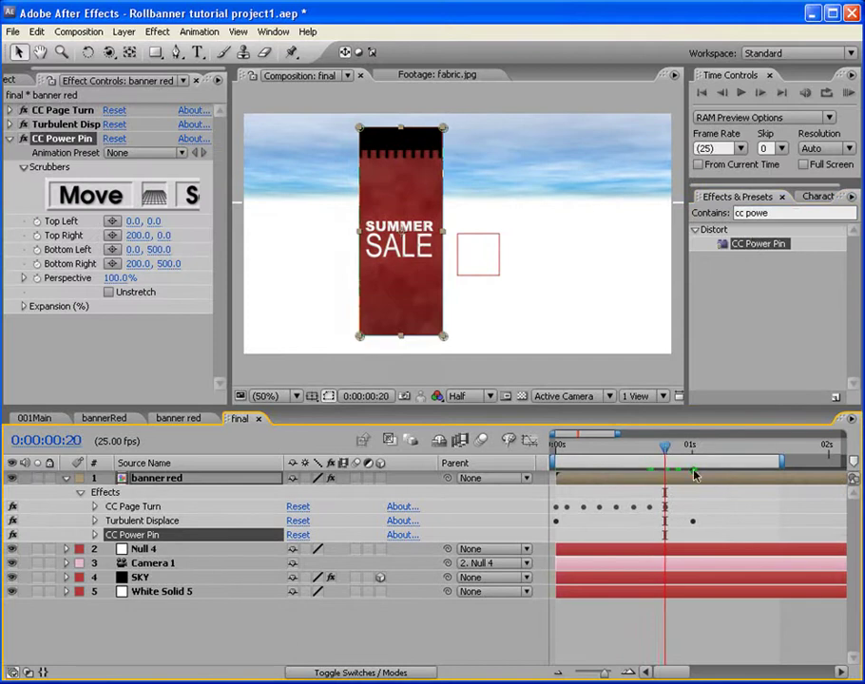
pyautogui.click(24, 307)
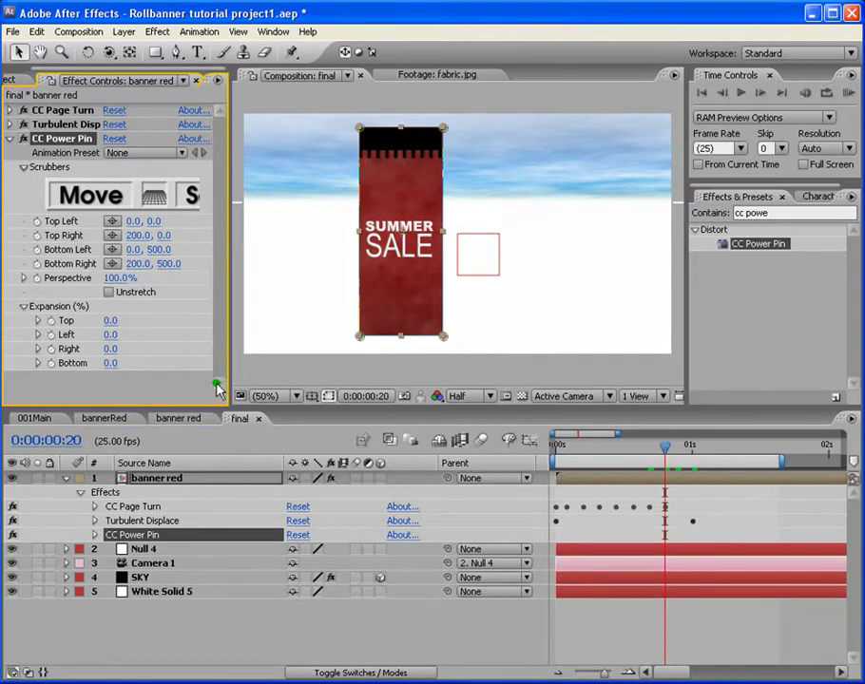
pyautogui.click(110, 363)
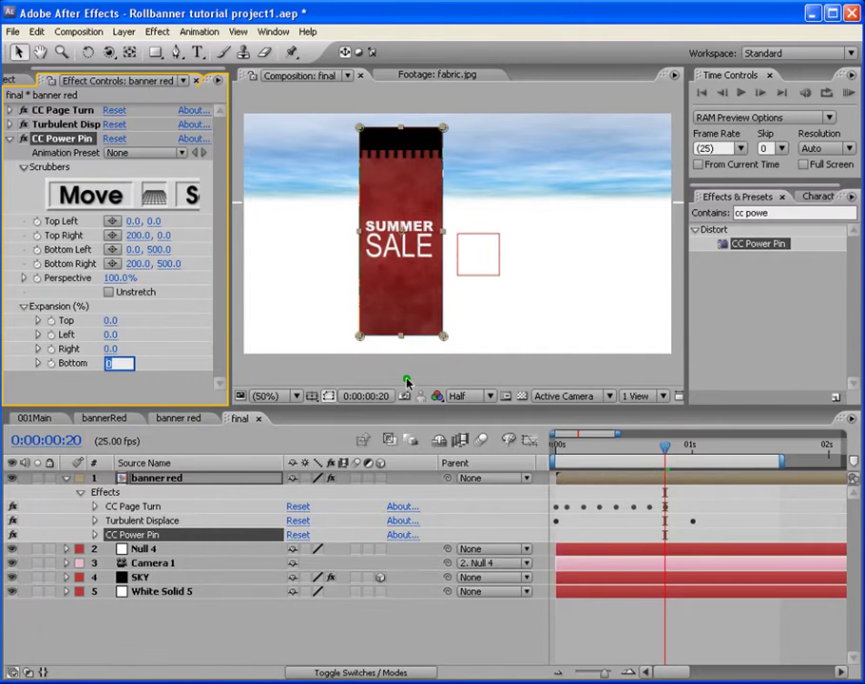
pyautogui.press('Return')
pyautogui.click(51, 364)
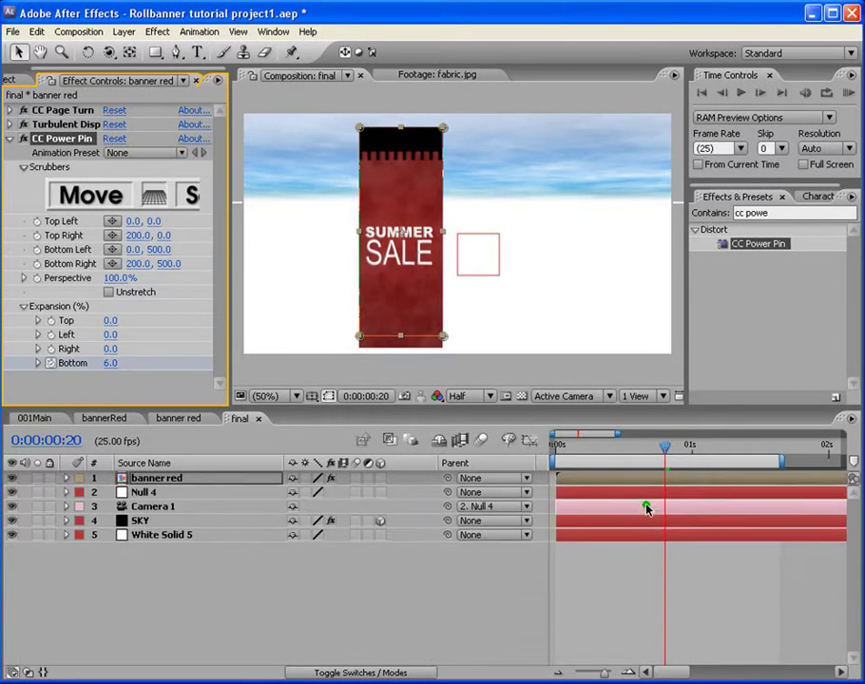
# Reveal the banner's keyframes, set CC Power Pin's Bottom expansion to 0 at 0:00:00:00, and preview the stretch.
pyautogui.press('u')
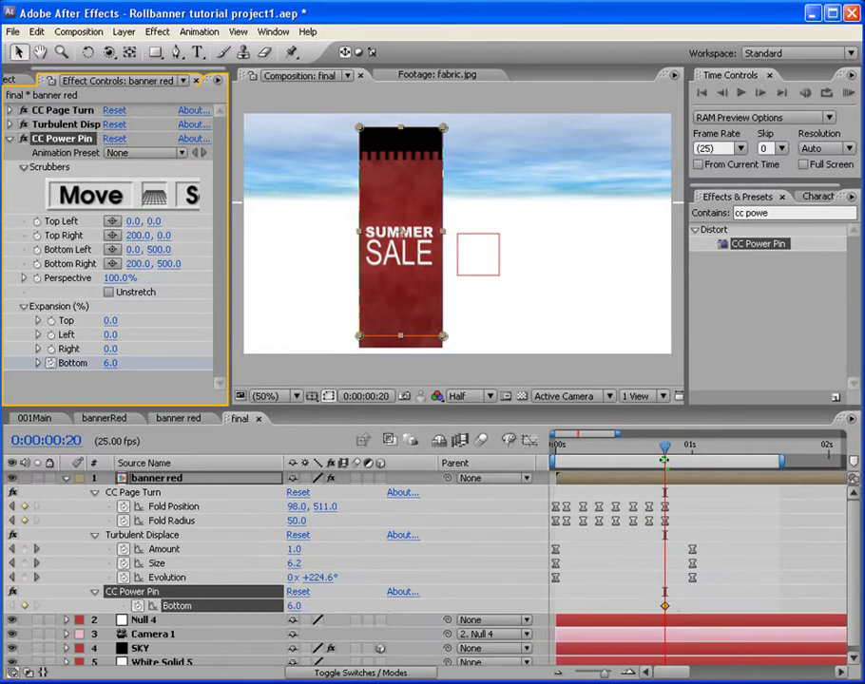
pyautogui.moveTo(669, 453); pyautogui.dragTo(525, 449)
pyautogui.click(110, 364)
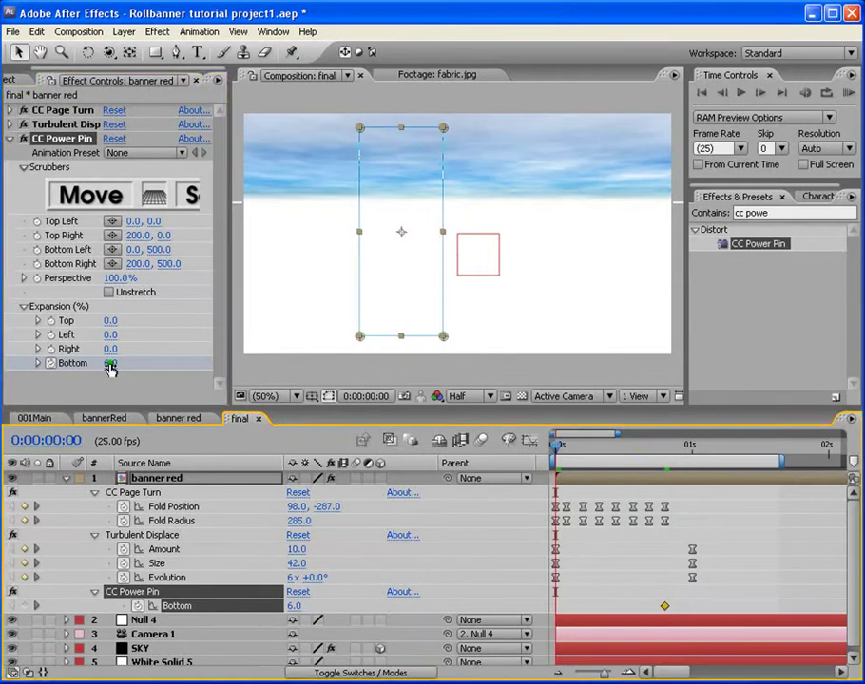
pyautogui.press('Return')
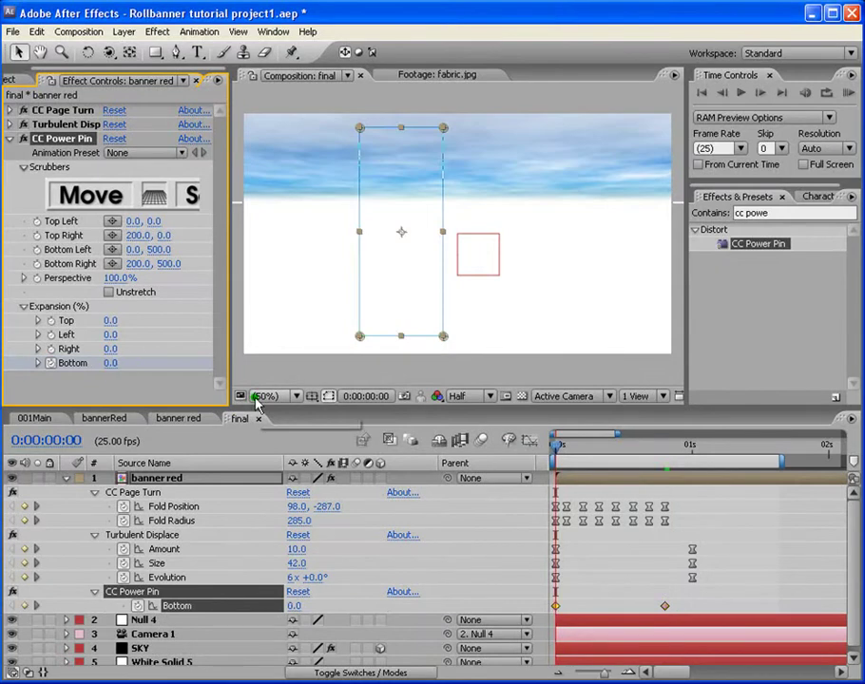
pyautogui.click(848, 92)
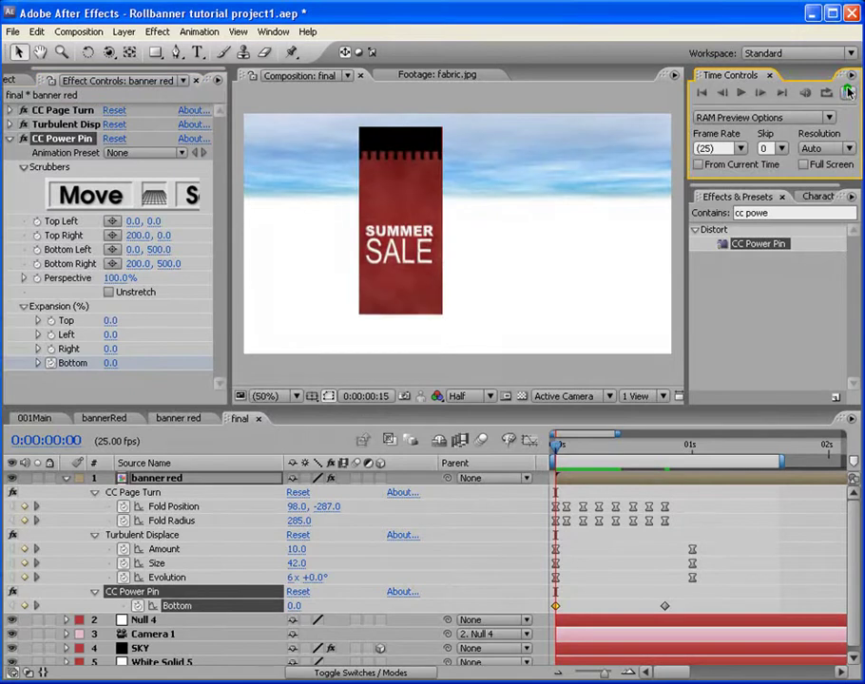
pyautogui.click(849, 93)
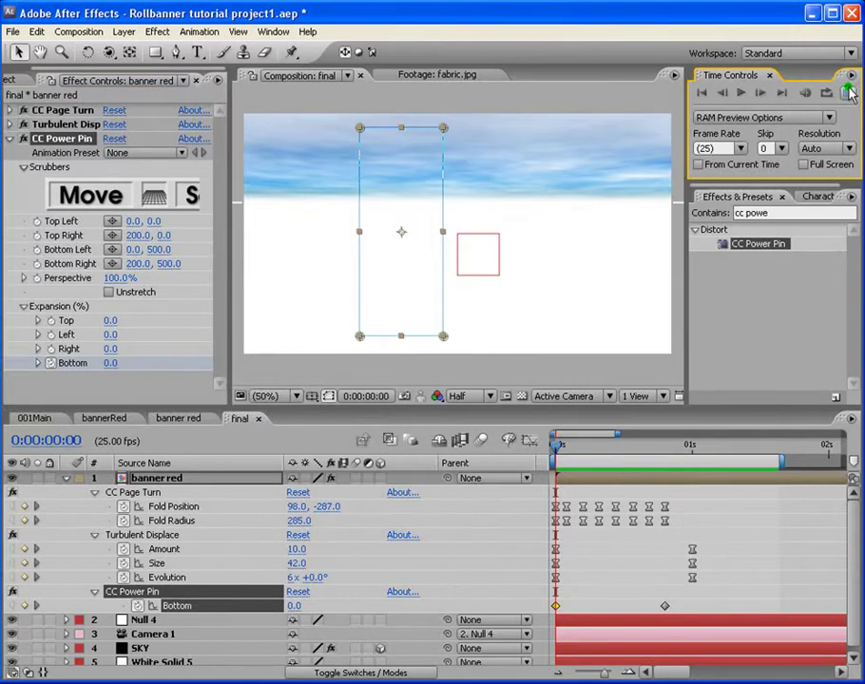
pyautogui.click(849, 92)
pyautogui.click(783, 538)
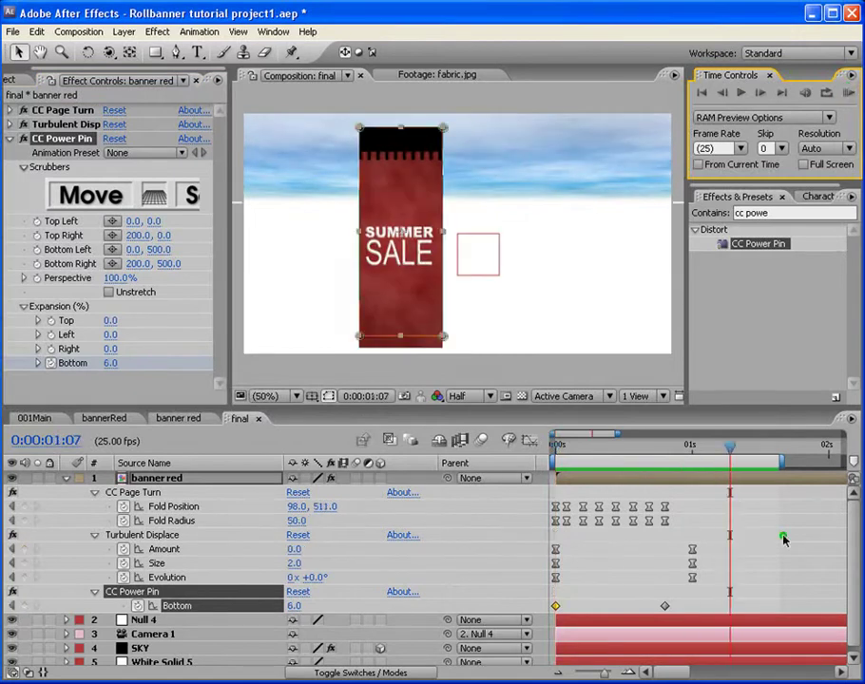
# Set CC Power Pin's Bottom expansion to -1.7 at 0:00:01:00 and 3.8 at 0:00:01:04.
pyautogui.moveTo(651, 446); pyautogui.dragTo(691, 447)
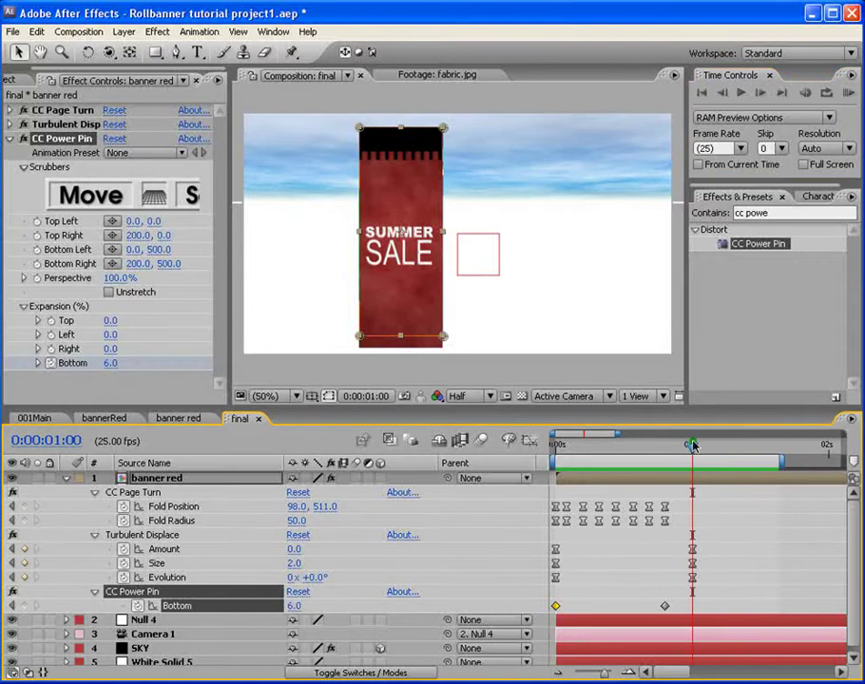
pyautogui.click(132, 384)
pyautogui.moveTo(112, 364)
pyautogui.mouseDown()
pyautogui.moveTo(87, 367)
pyautogui.moveTo(108, 367)
pyautogui.mouseUp()
pyautogui.moveTo(690, 449); pyautogui.dragTo(715, 447)
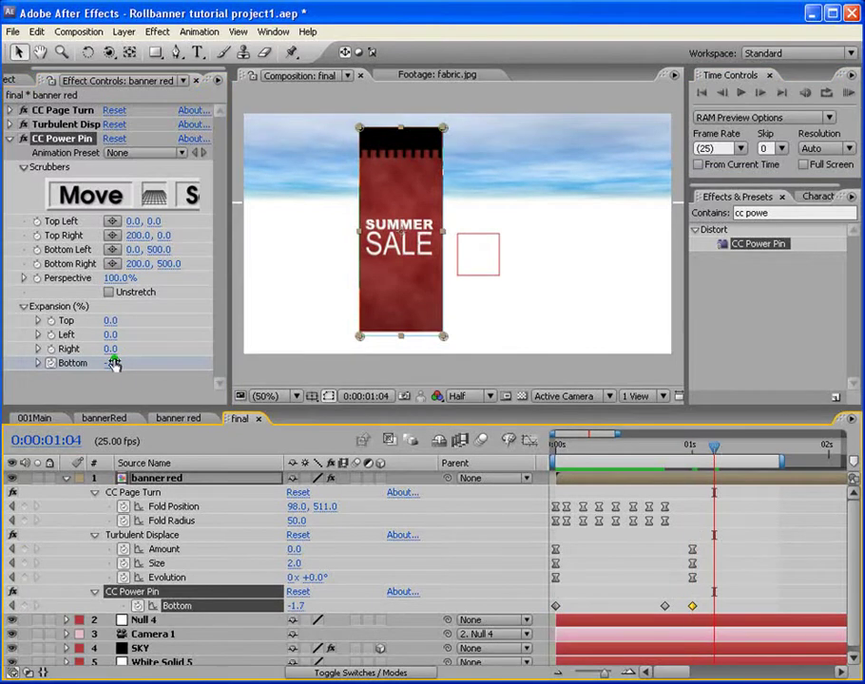
pyautogui.moveTo(113, 364)
pyautogui.mouseDown()
pyautogui.moveTo(129, 355)
pyautogui.moveTo(111, 375)
pyautogui.mouseUp()
pyautogui.moveTo(107, 366)
pyautogui.mouseDown()
pyautogui.moveTo(141, 372)
pyautogui.moveTo(120, 371)
pyautogui.mouseUp()
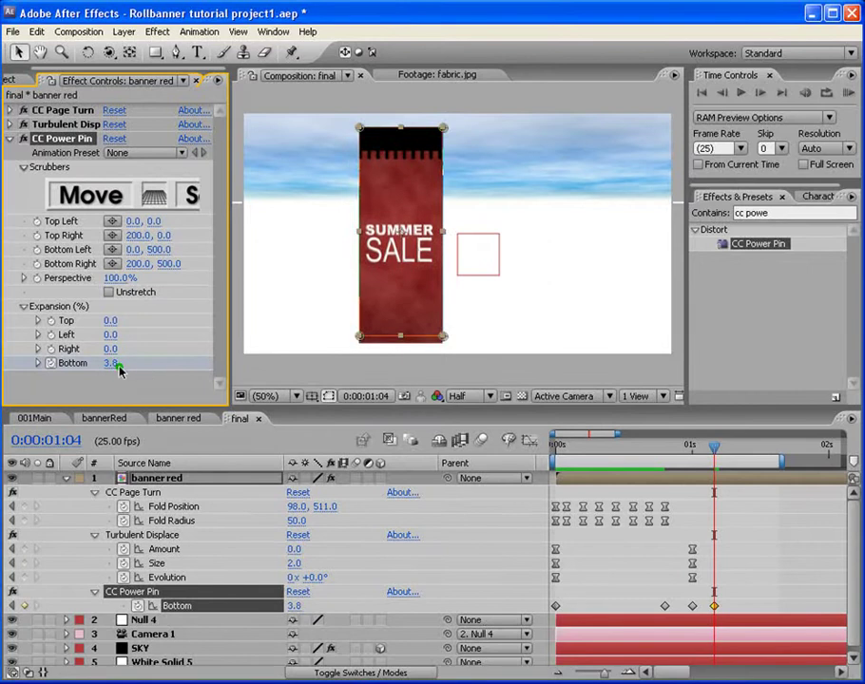
# At 0:00:01:12, set CC Power Pin's Bottom expansion to 0.
pyautogui.moveTo(715, 451); pyautogui.dragTo(757, 463)
pyautogui.click(109, 363)
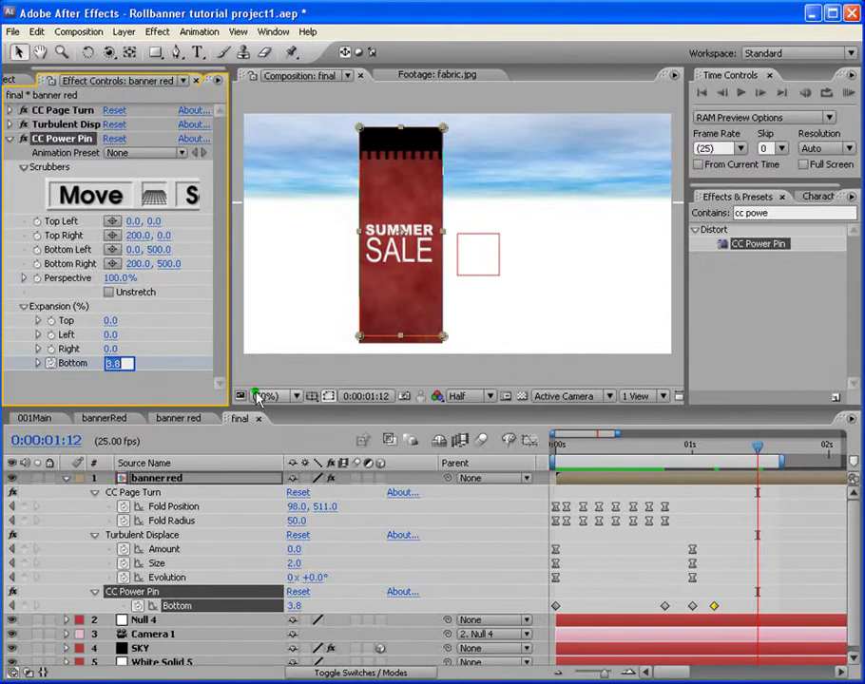
pyautogui.write('0')
pyautogui.press('Return')
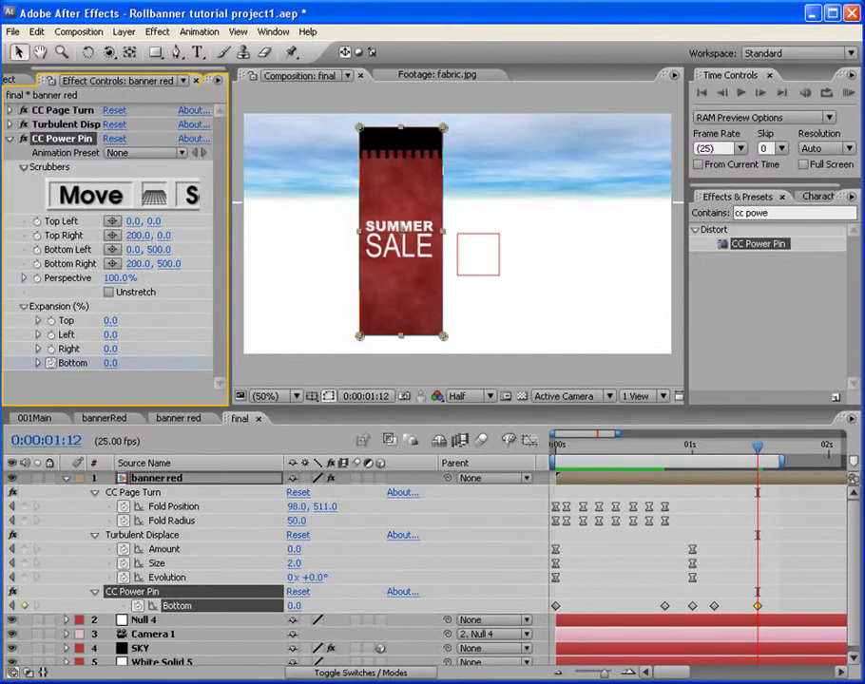
# Apply Easy Ease to the last three Bottom expansion keyframes and preview the banner's bounce.
pyautogui.moveTo(801, 606); pyautogui.dragTo(692, 614)
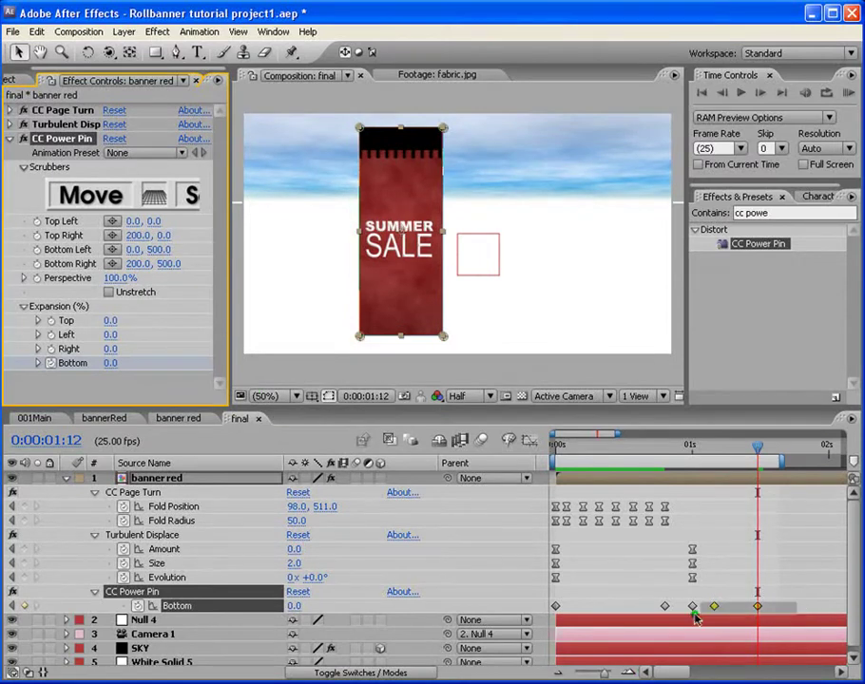
pyautogui.rightClick(697, 609)
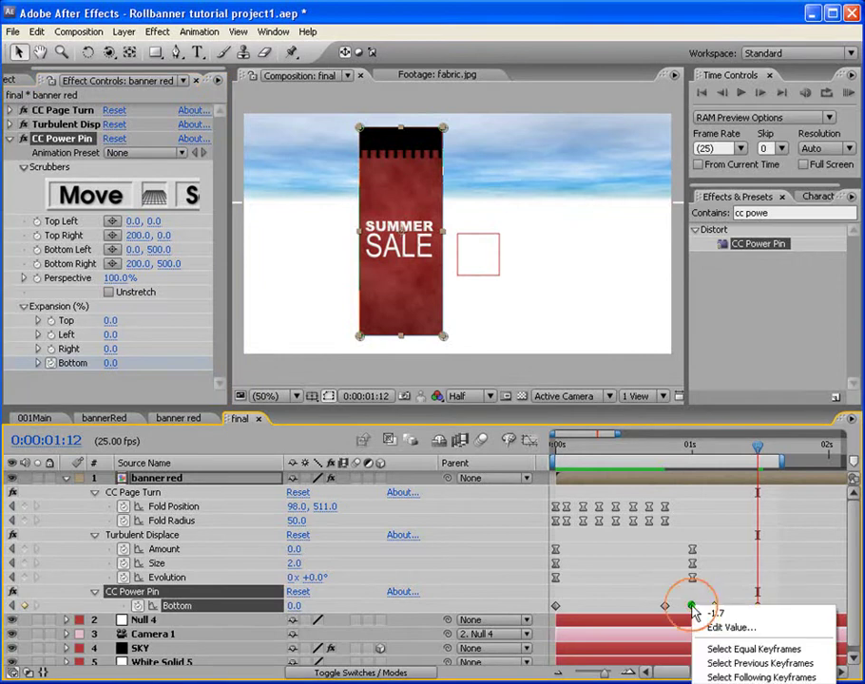
pyautogui.press('Escape')
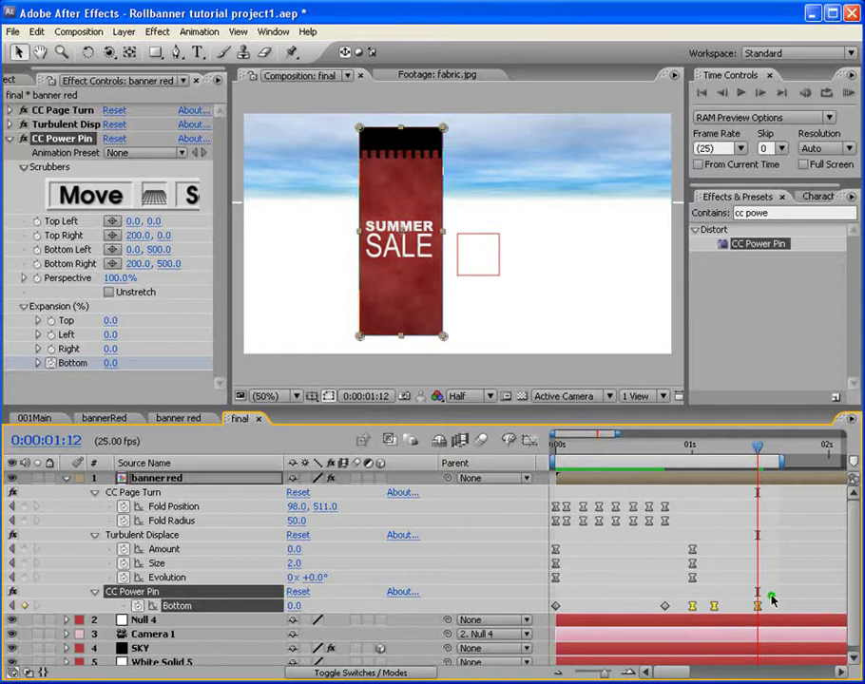
pyautogui.click(725, 611)
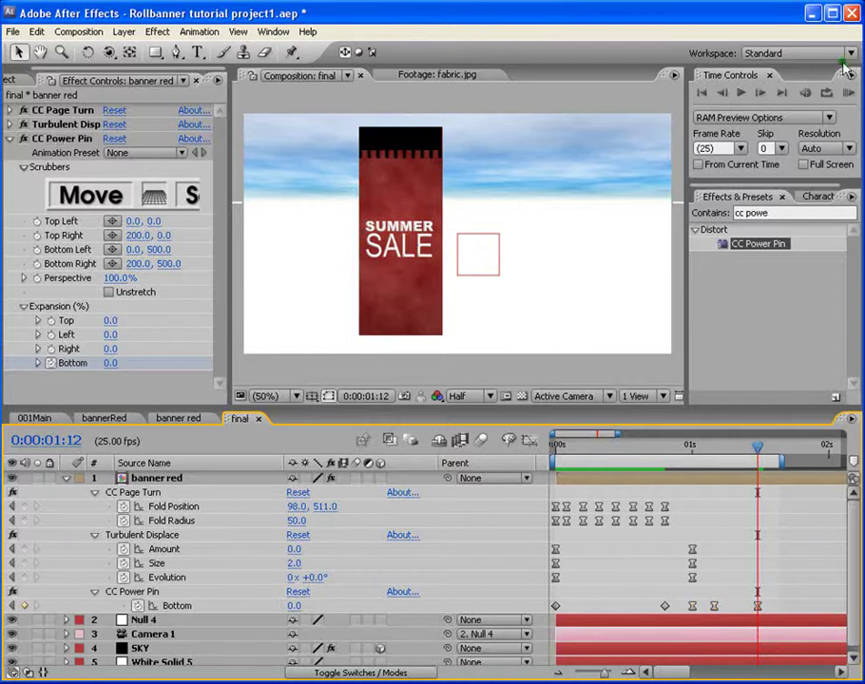
pyautogui.click(848, 92)
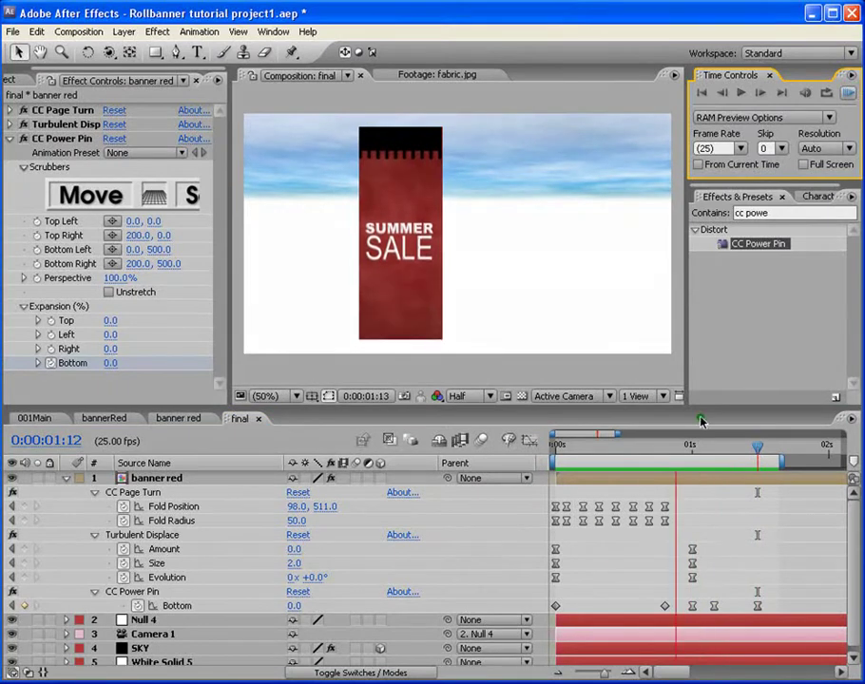
# Delay the second-to-last Bottom keyframe slightly, move the last one to 0:00:01:14, and preview the bounce.
pyautogui.moveTo(714, 607); pyautogui.dragTo(772, 610)
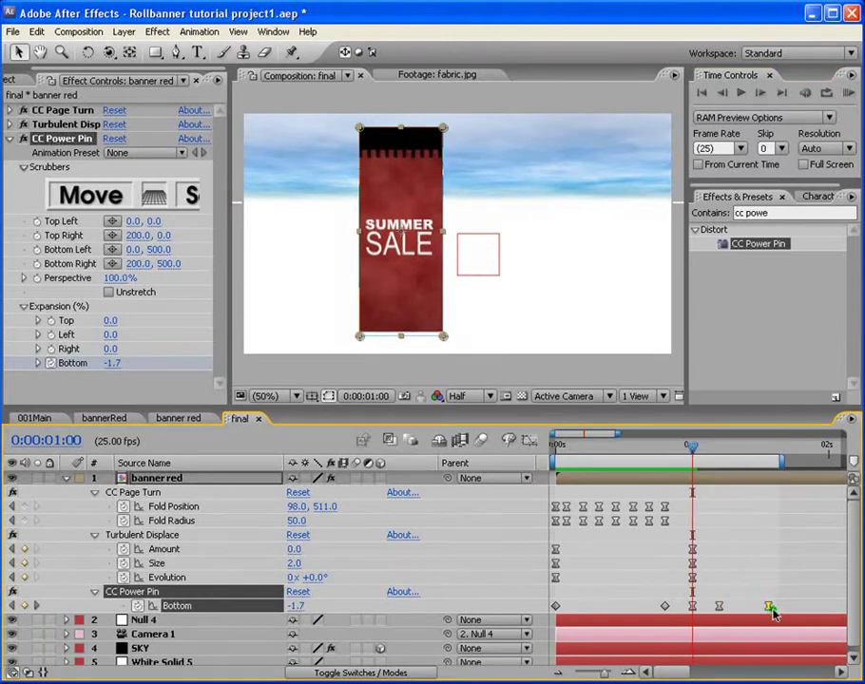
pyautogui.click(848, 93)
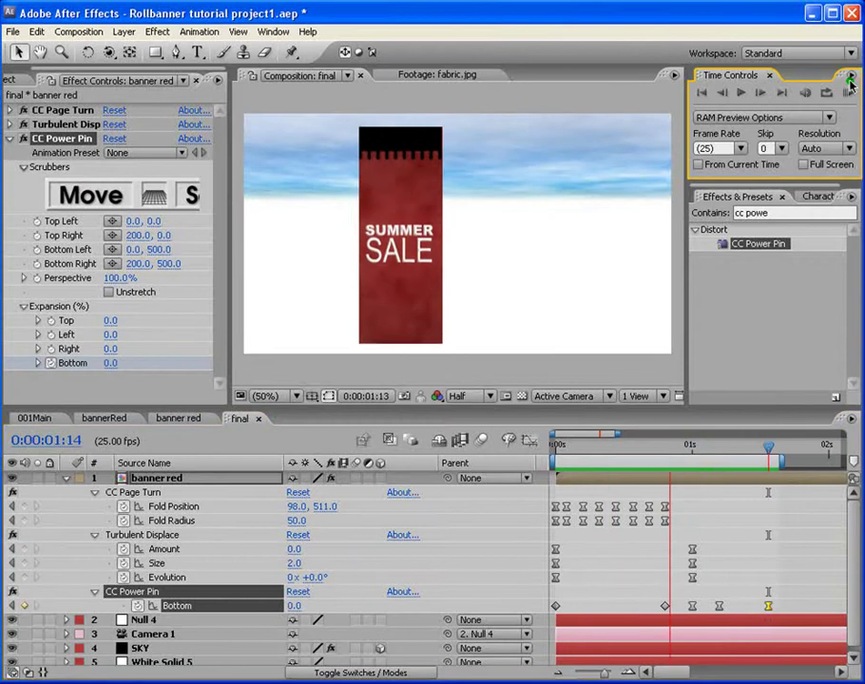
pyautogui.press('pageup')
pyautogui.press('pageup')
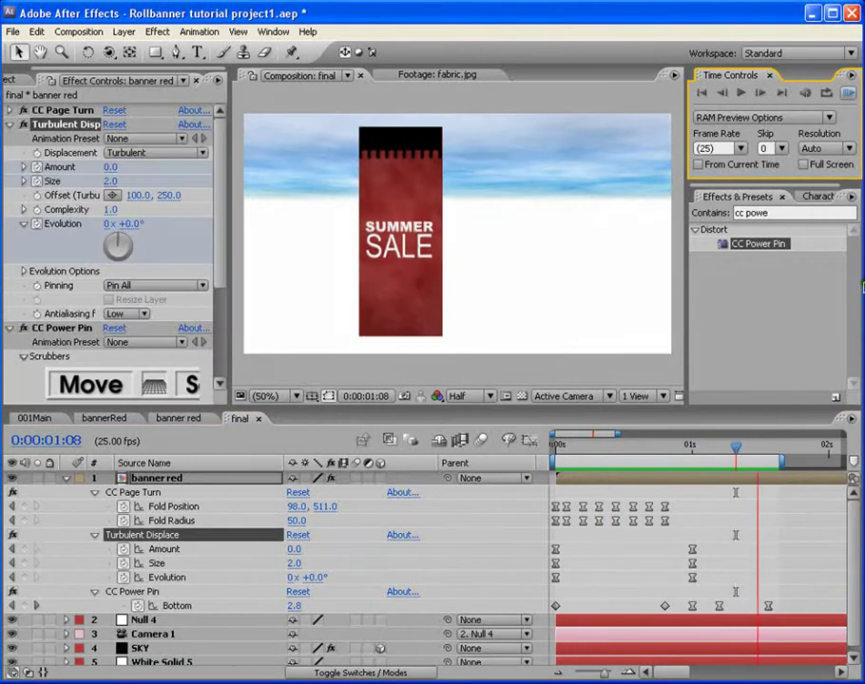
pyautogui.press('space')
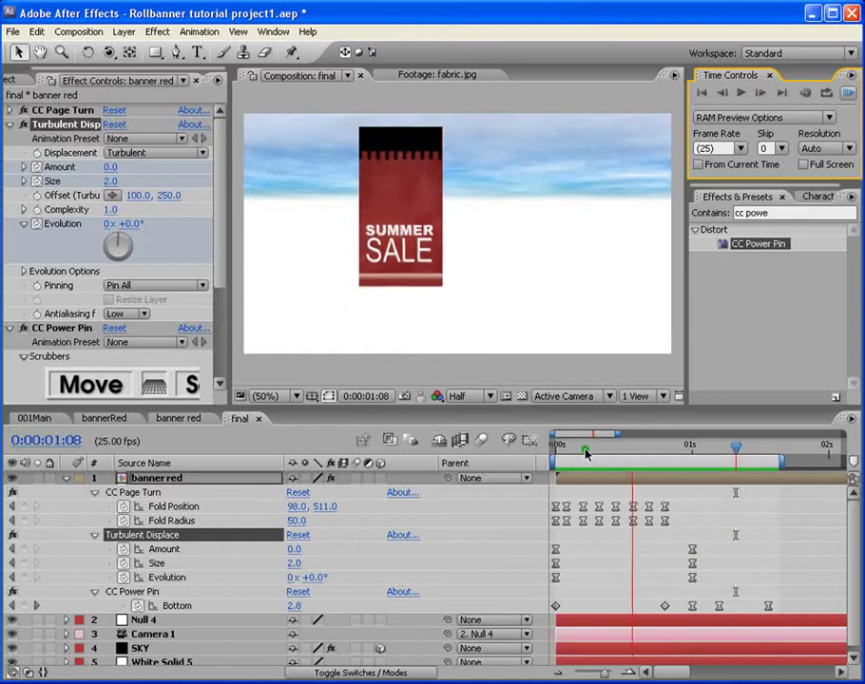
pyautogui.press('space')
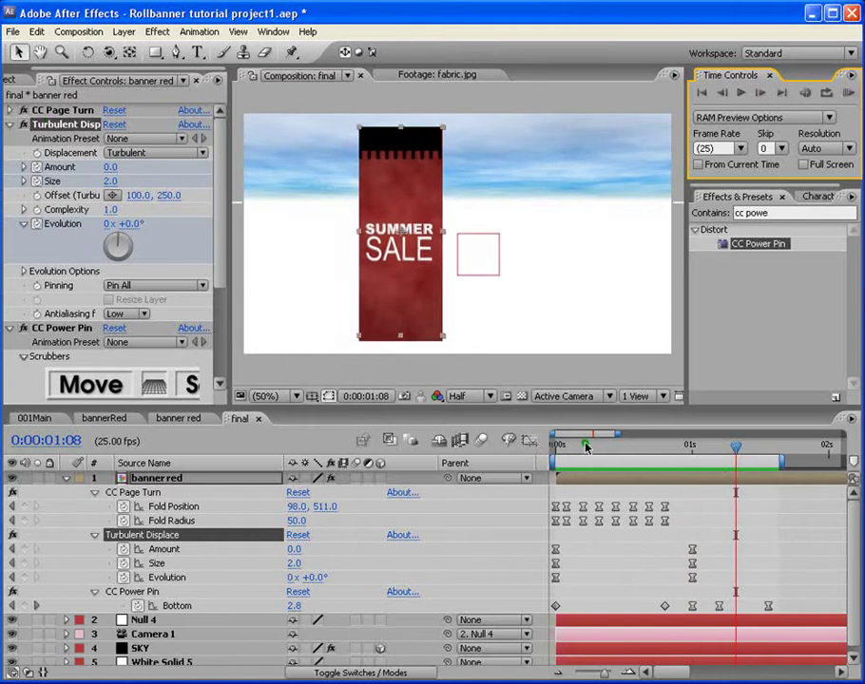
# Try setting Turbulent Displace's Evolution to 3 revolutions at 0:00:00:00 and preview the animation.
pyautogui.moveTo(586, 447); pyautogui.dragTo(556, 447)
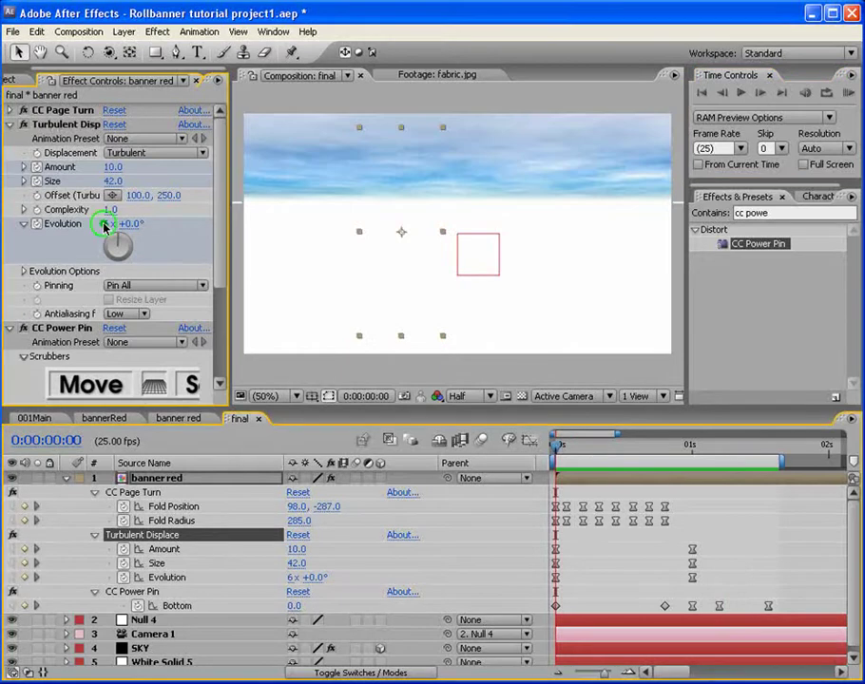
pyautogui.click(109, 224)
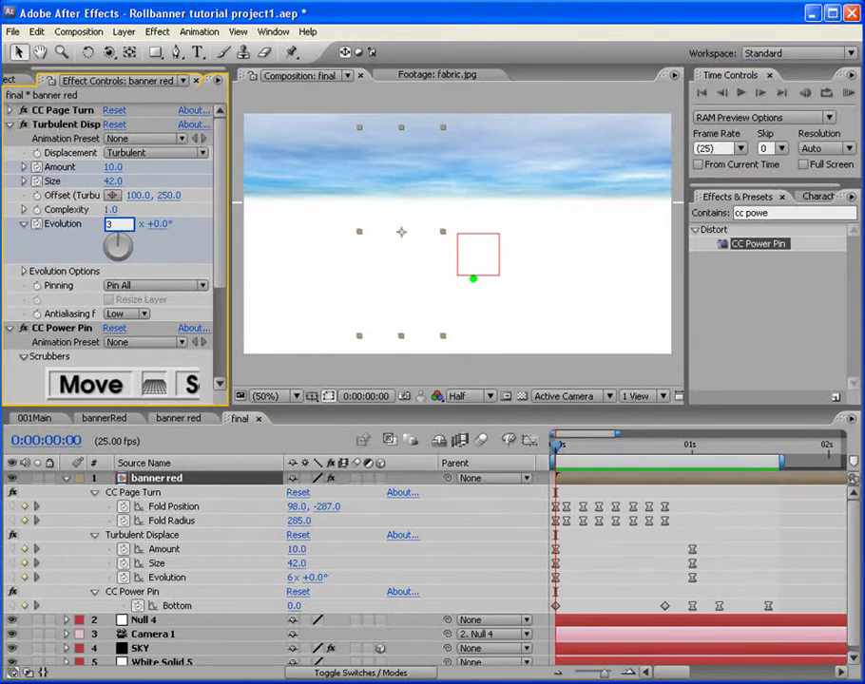
pyautogui.write('3')
pyautogui.press('Return')
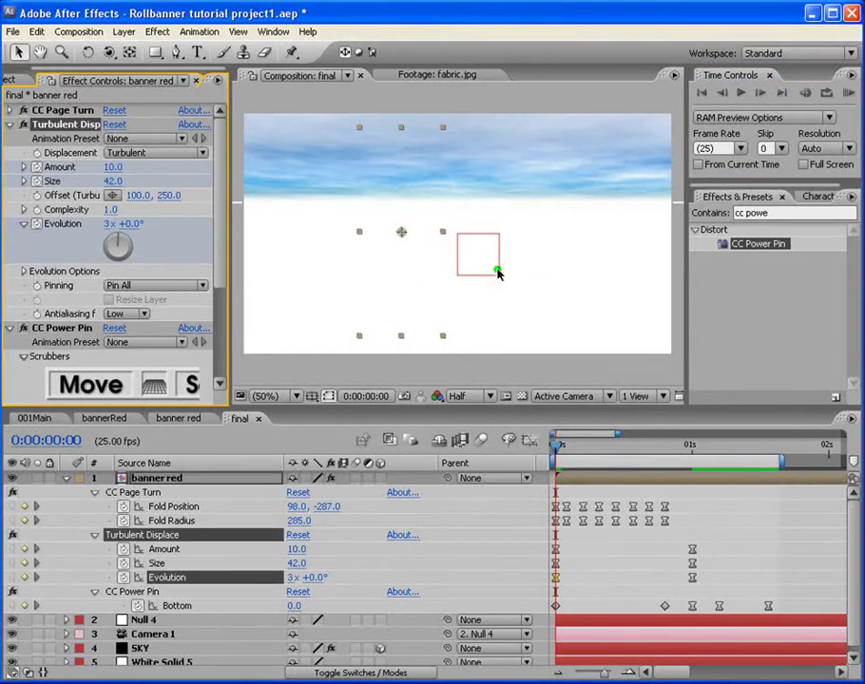
pyautogui.click(850, 93)
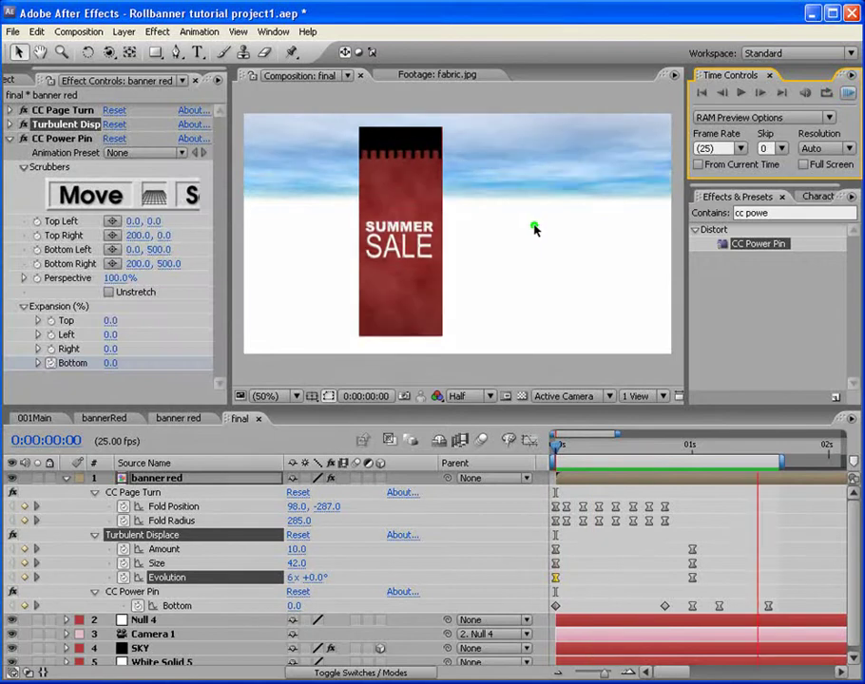
pyautogui.click(584, 480)
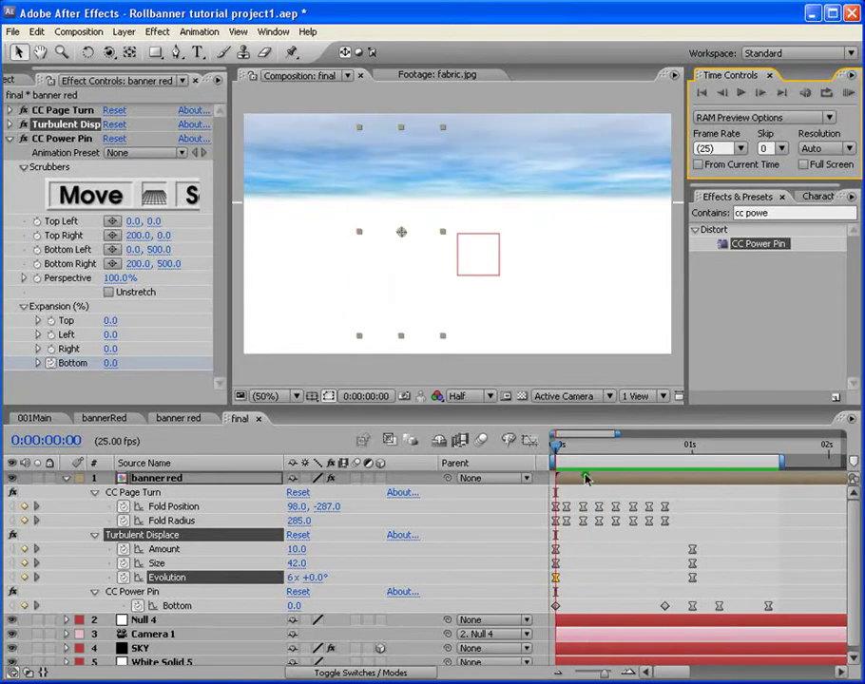
# Open the banner red composition, set Deep Red Solid 3's Fractal Noise Evolution to 3 revolutions at 0:00:00:00, and preview it.
pyautogui.doubleClick(584, 480)
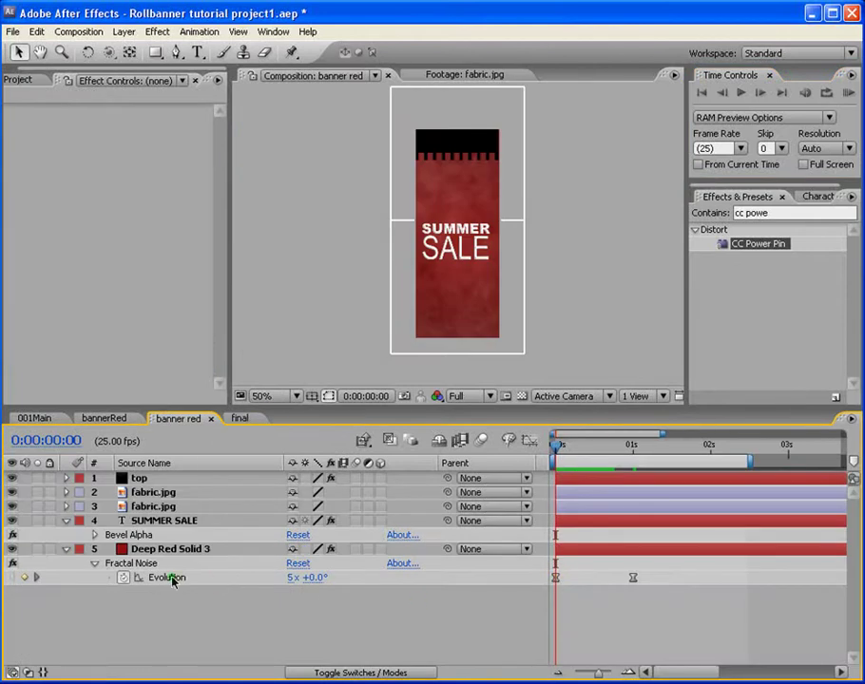
pyautogui.click(287, 578)
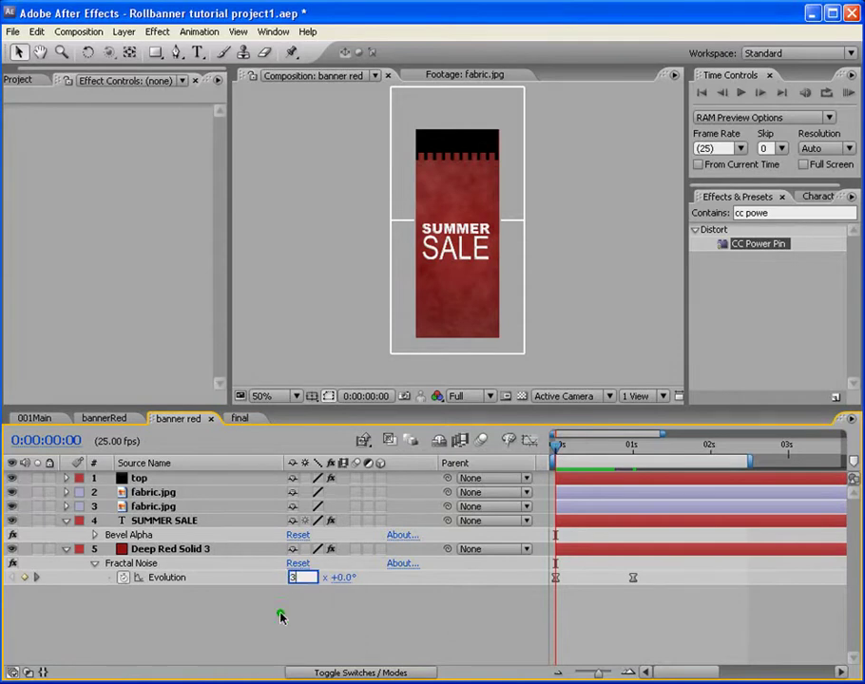
pyautogui.write('3')
pyautogui.press('Return')
pyautogui.click(849, 92)
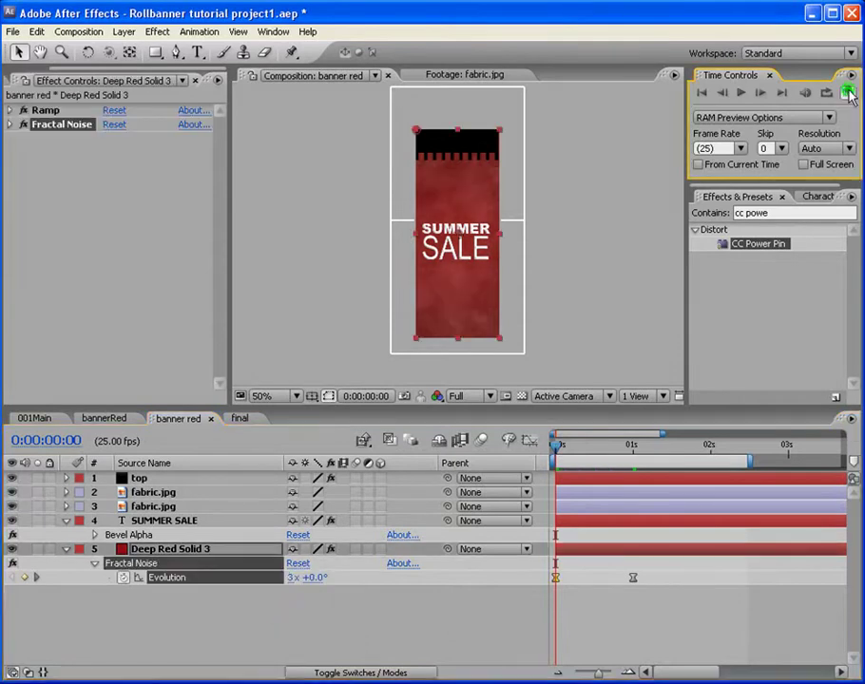
# Preview the noise motion in the banner red composition and the full unrolling animation in the final composition.
pyautogui.click(848, 92)
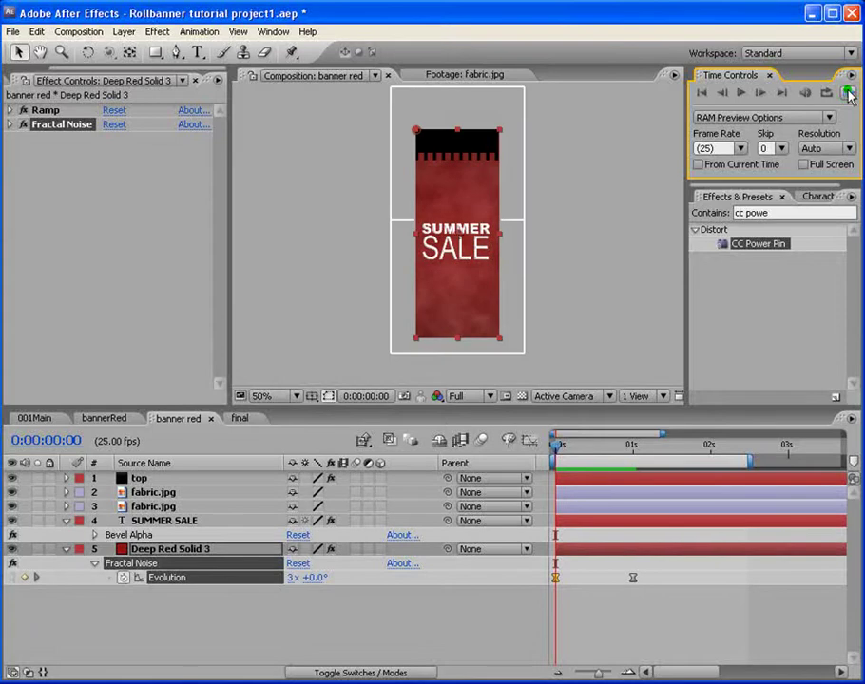
pyautogui.click(240, 419)
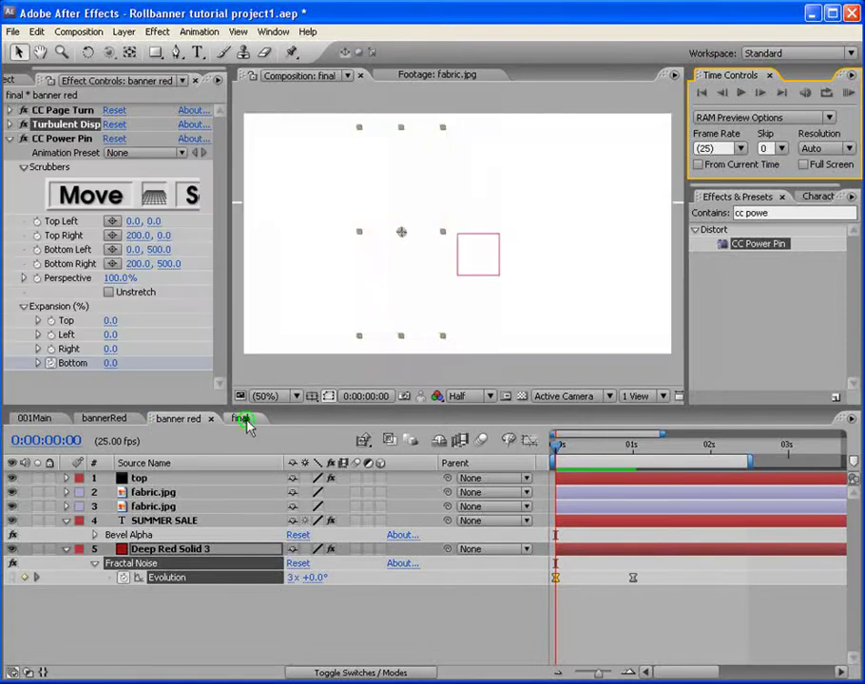
pyautogui.click(849, 92)
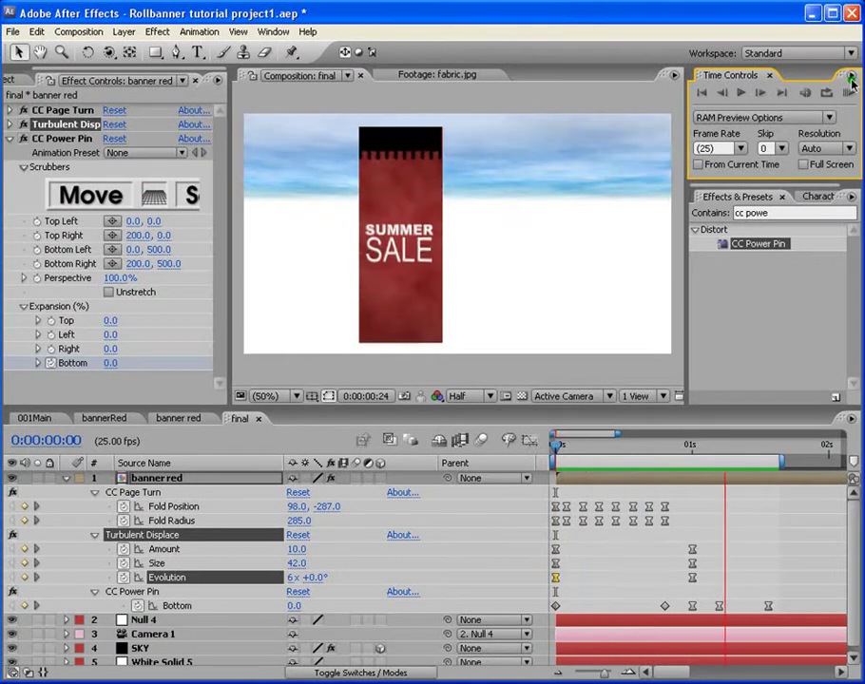
pyautogui.click(638, 484)
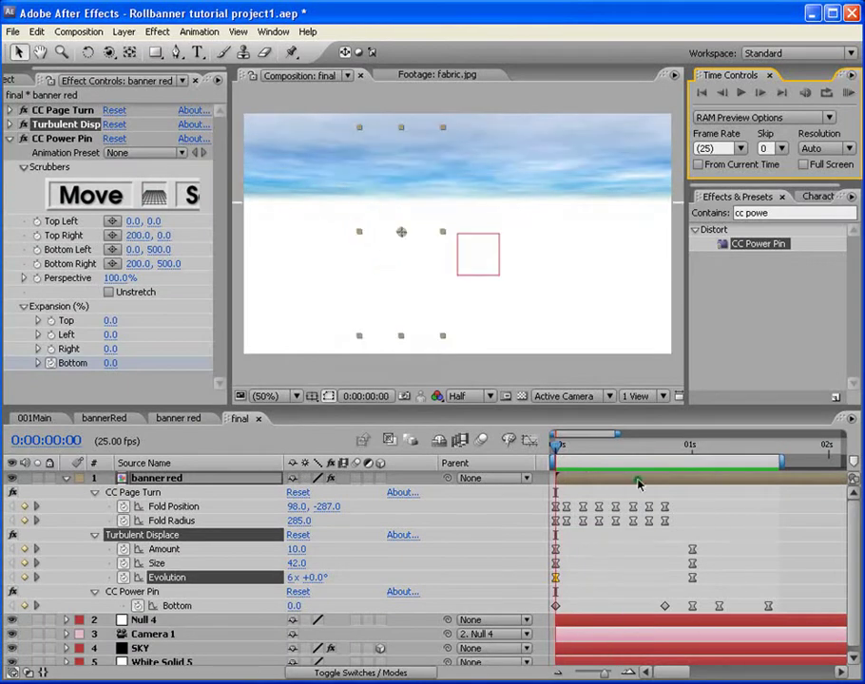
# Find the Bevel Alpha effect and apply it to the banner red layer in the final composition.
pyautogui.click(147, 483)
pyautogui.click(10, 140)
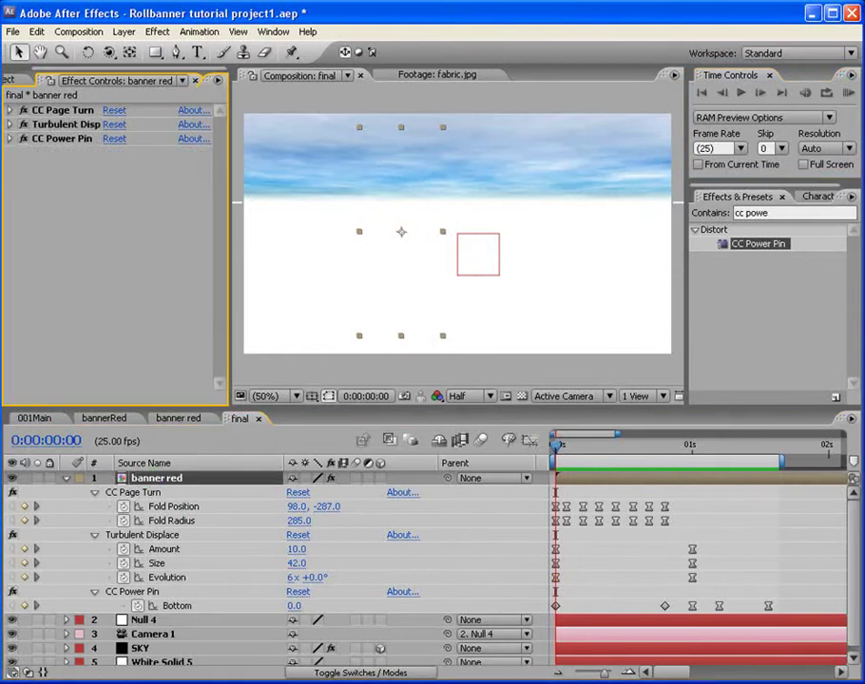
pyautogui.click(788, 222)
pyautogui.write('bevel')
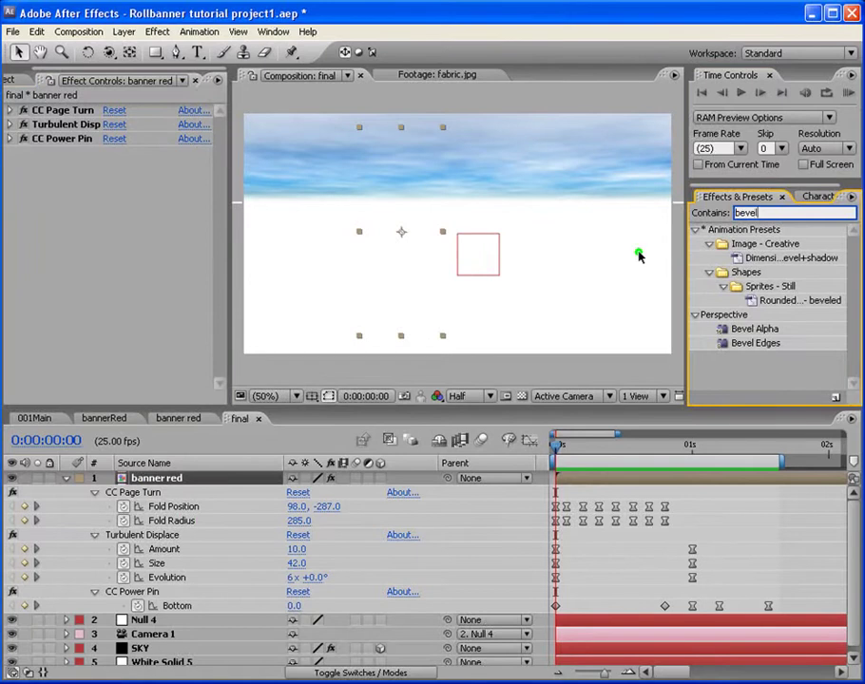
pyautogui.moveTo(754, 328); pyautogui.dragTo(595, 493)
# Set Bevel Alpha's Light Angle to 74° and Edge Thickness to 0.50 on the banner red layer, and preview the animation.
pyautogui.click(604, 447)
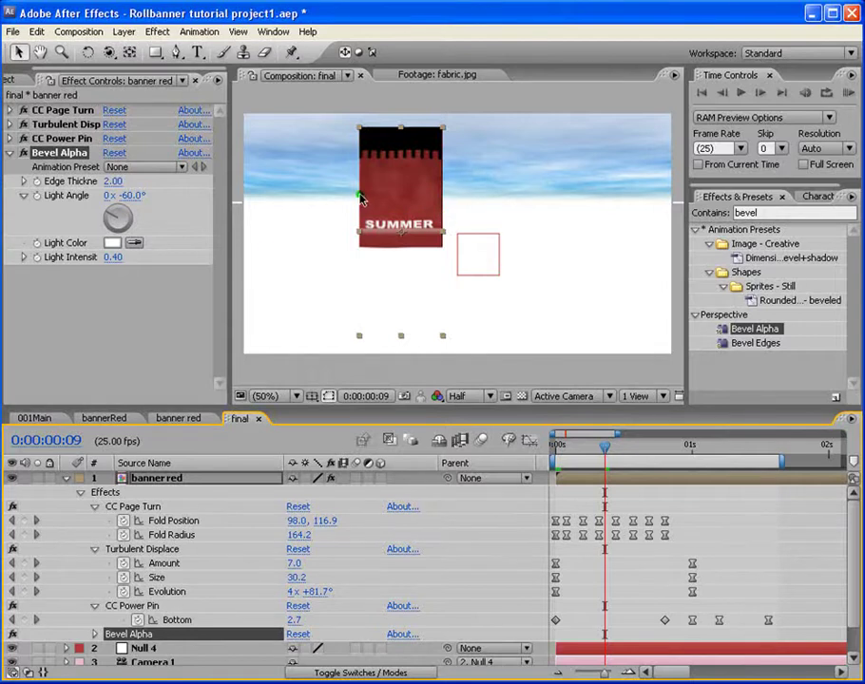
pyautogui.click(129, 220)
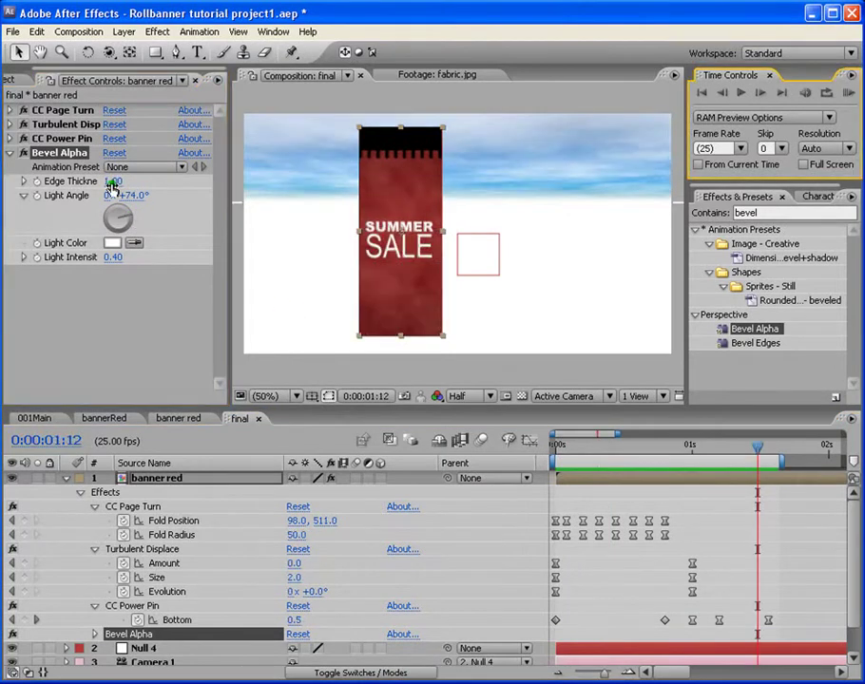
pyautogui.click(112, 181)
pyautogui.write('.5')
pyautogui.press('Return')
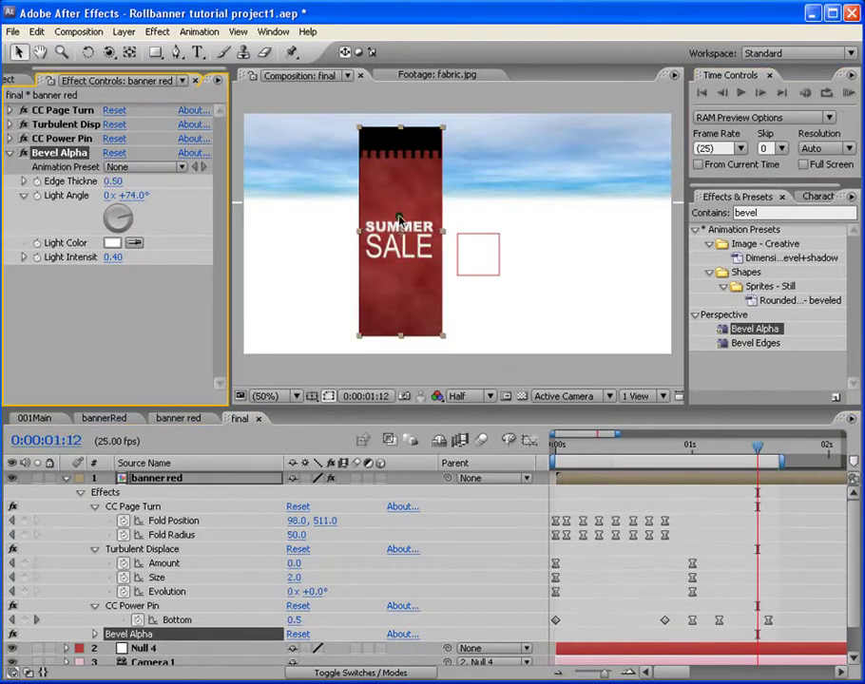
pyautogui.click(850, 92)
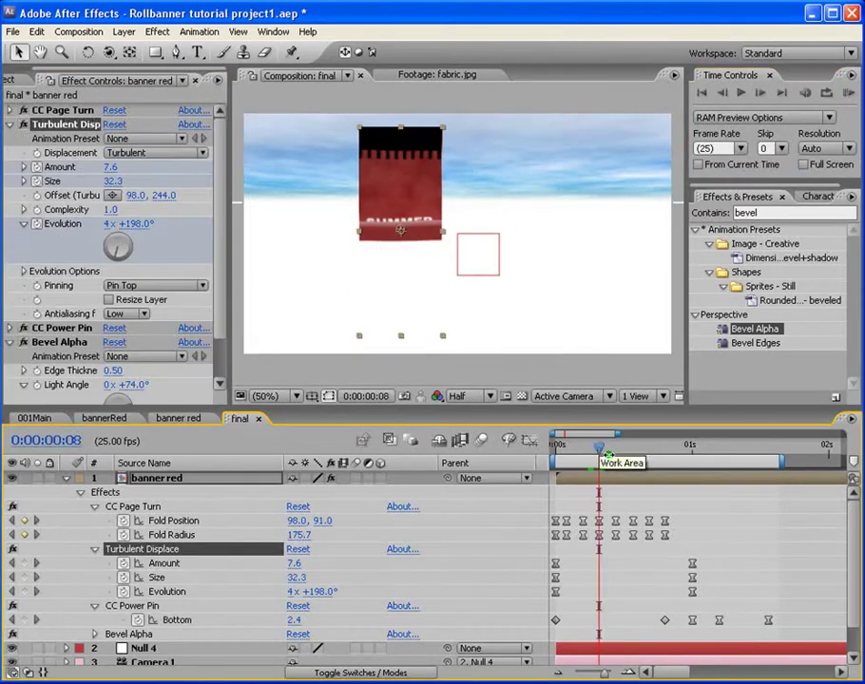
# Change the Turbulent Displace displacement type to Turbulent Smoother and preview the banner animation.
pyautogui.moveTo(605, 451); pyautogui.dragTo(616, 449)
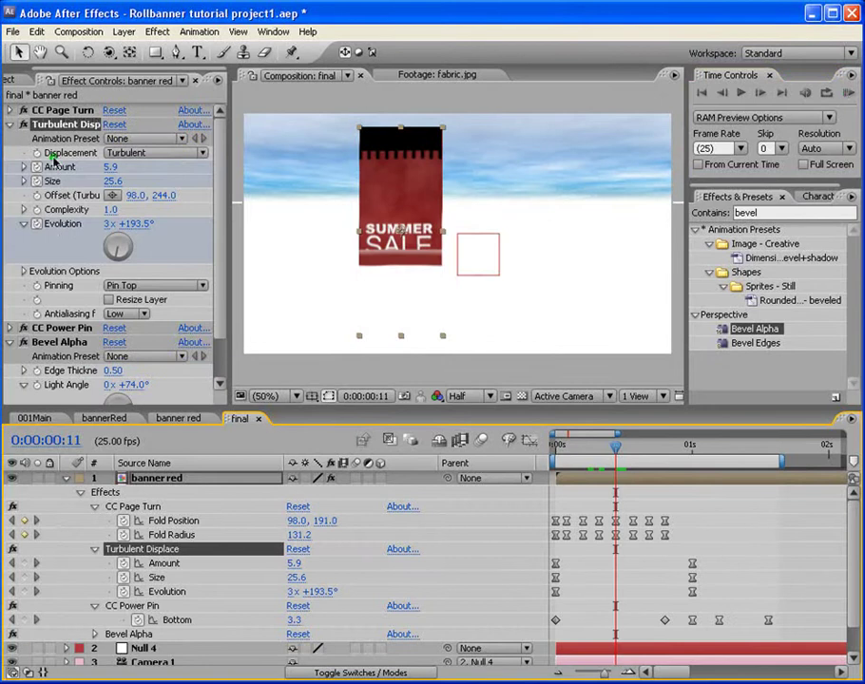
pyautogui.click(194, 154)
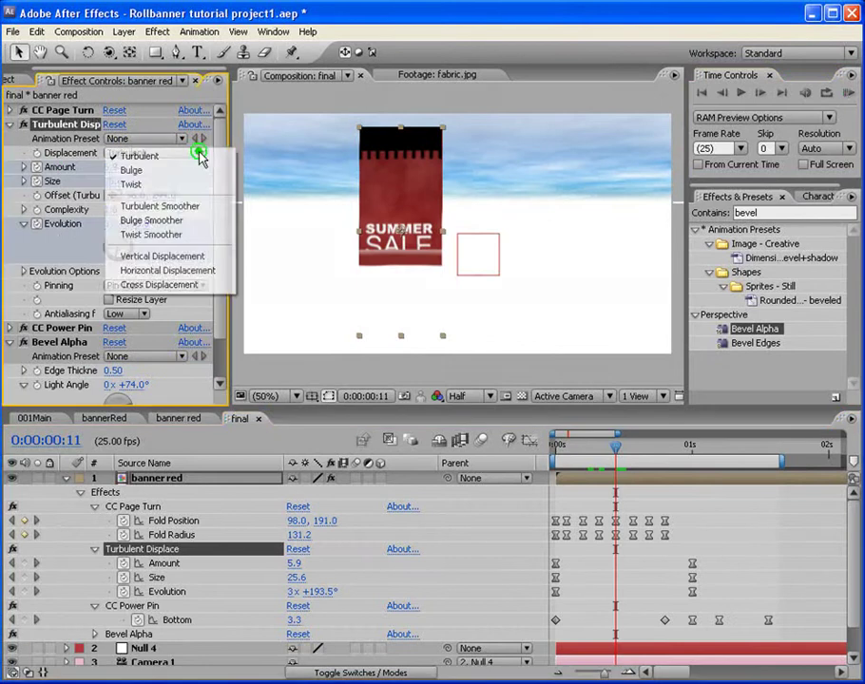
pyautogui.click(192, 204)
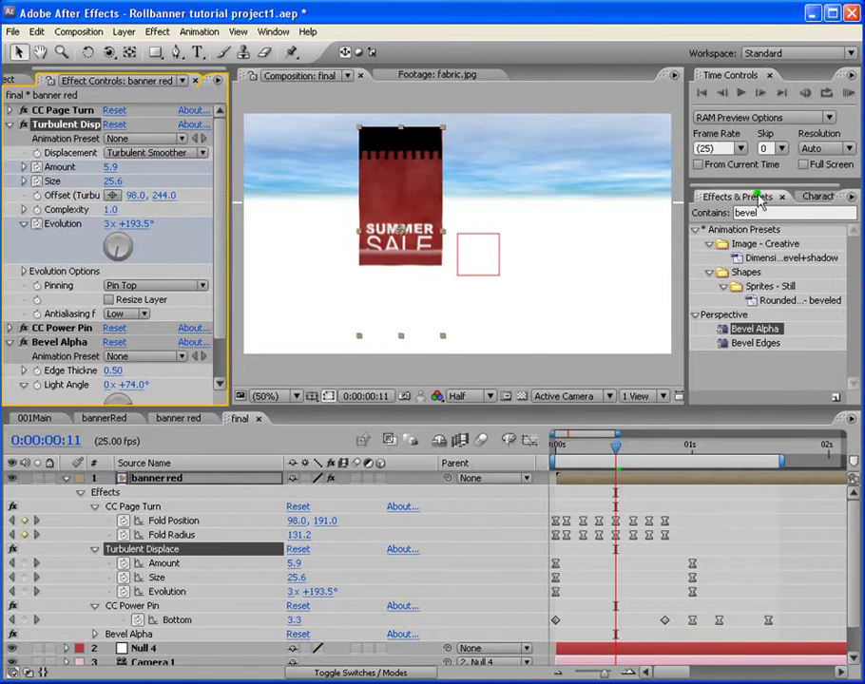
pyautogui.click(850, 93)
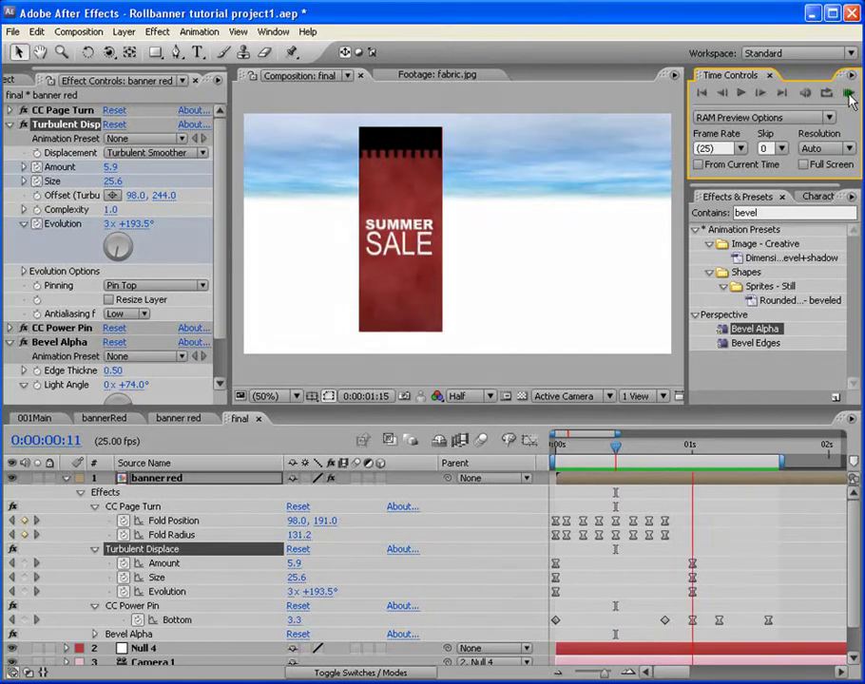
pyautogui.click(848, 96)
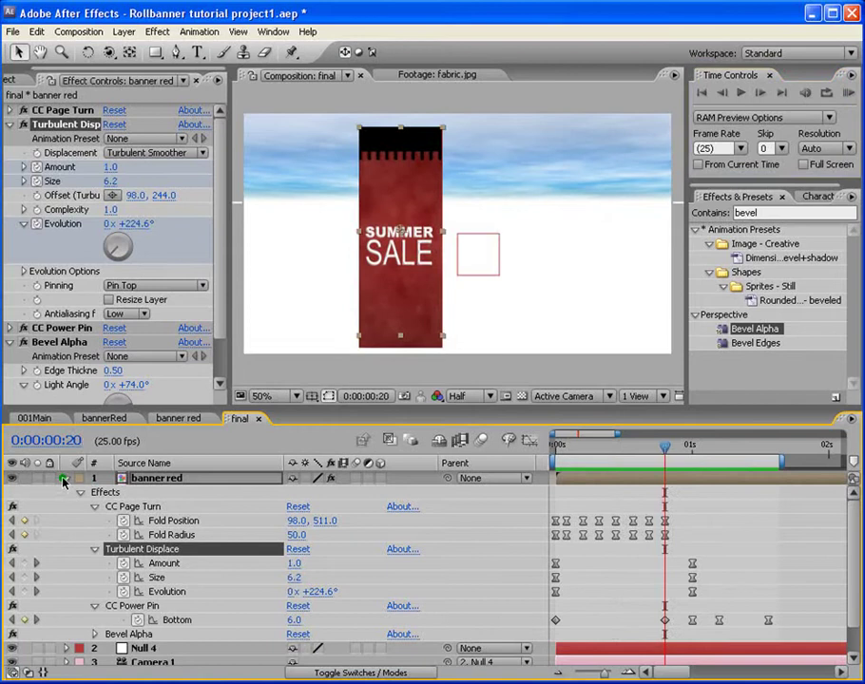
# Scale the banner red layer uniformly to 63% in the final composition.
pyautogui.click(63, 480)
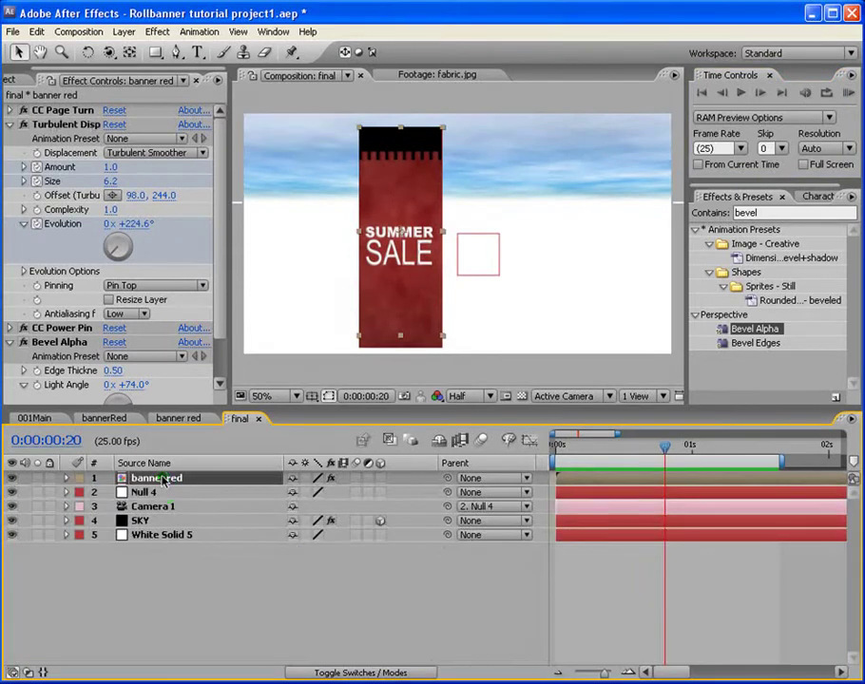
pyautogui.press('s')
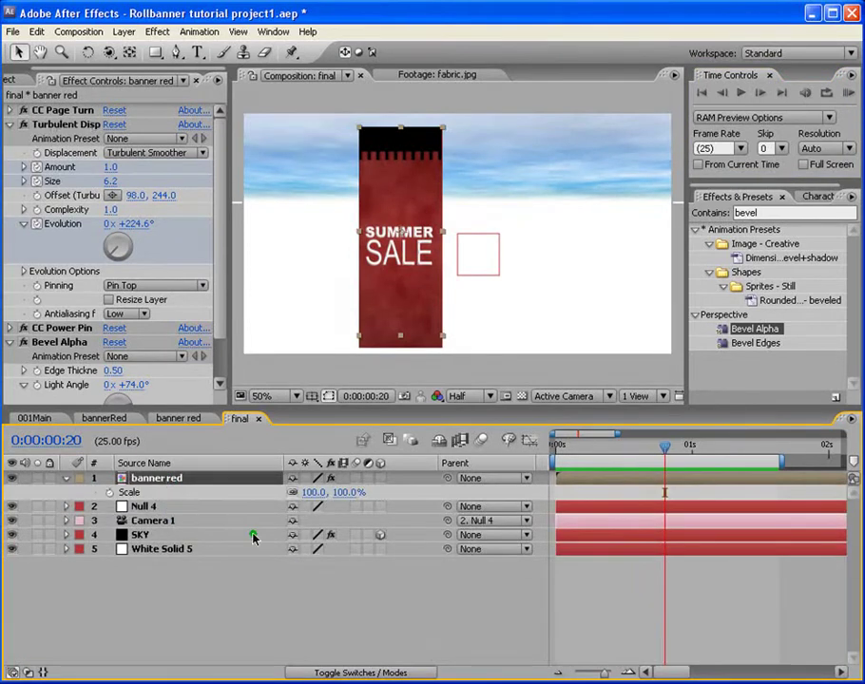
pyautogui.moveTo(313, 494); pyautogui.dragTo(301, 496)
pyautogui.click(335, 495)
pyautogui.write('63')
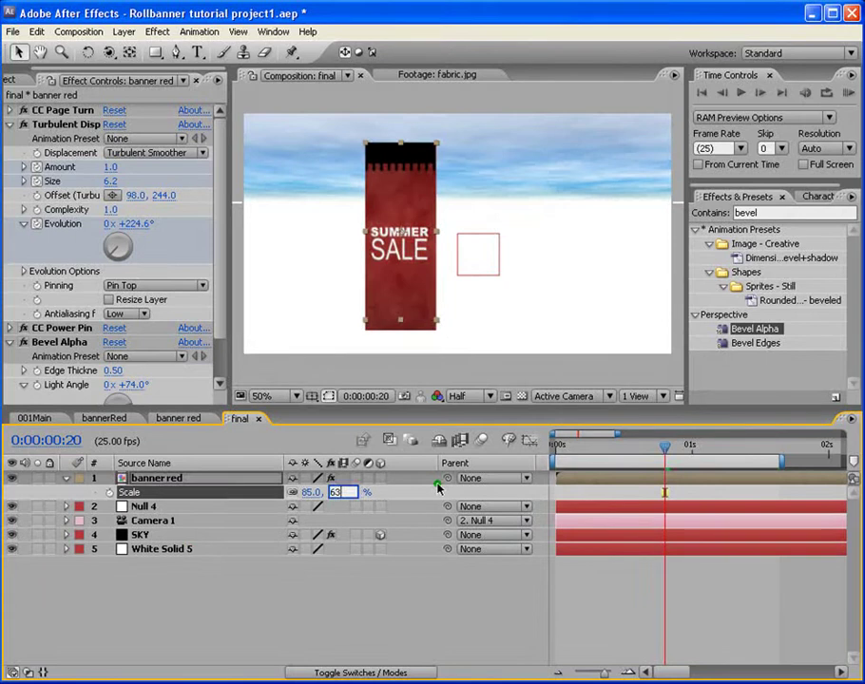
pyautogui.press('Return')
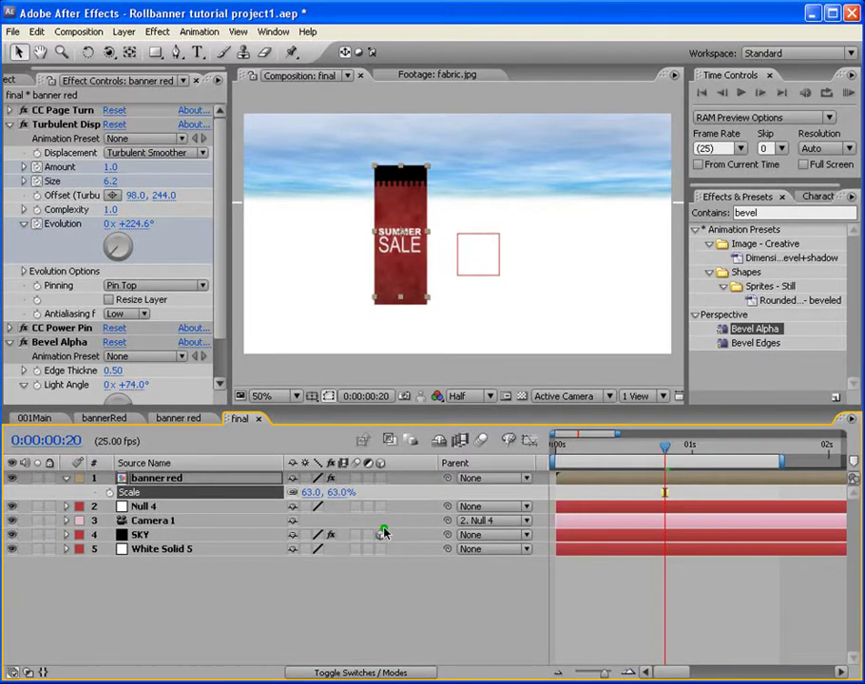
# Make the banner red layer 3D and move it slightly downward in the final composition.
pyautogui.click(381, 479)
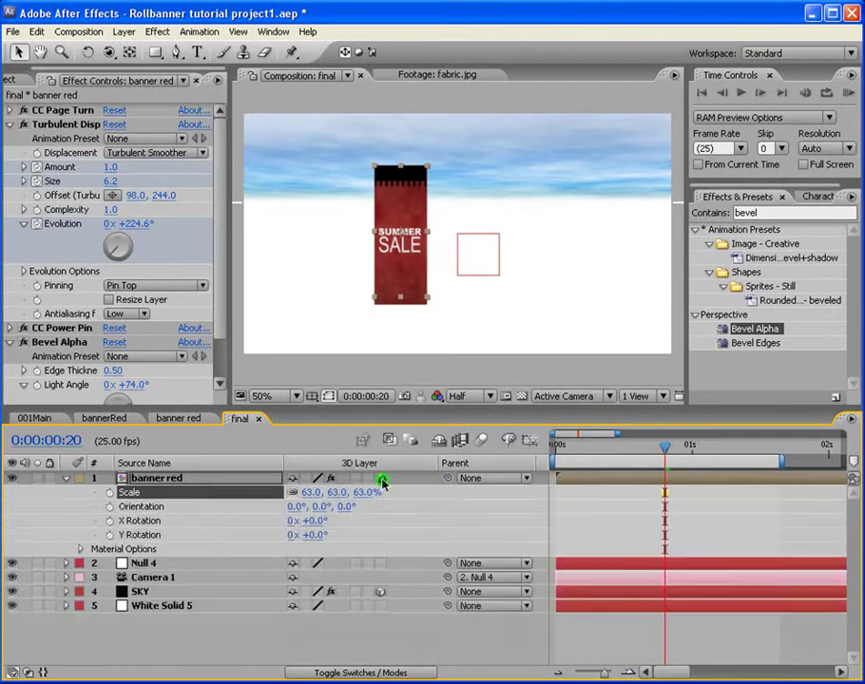
pyautogui.click(398, 219)
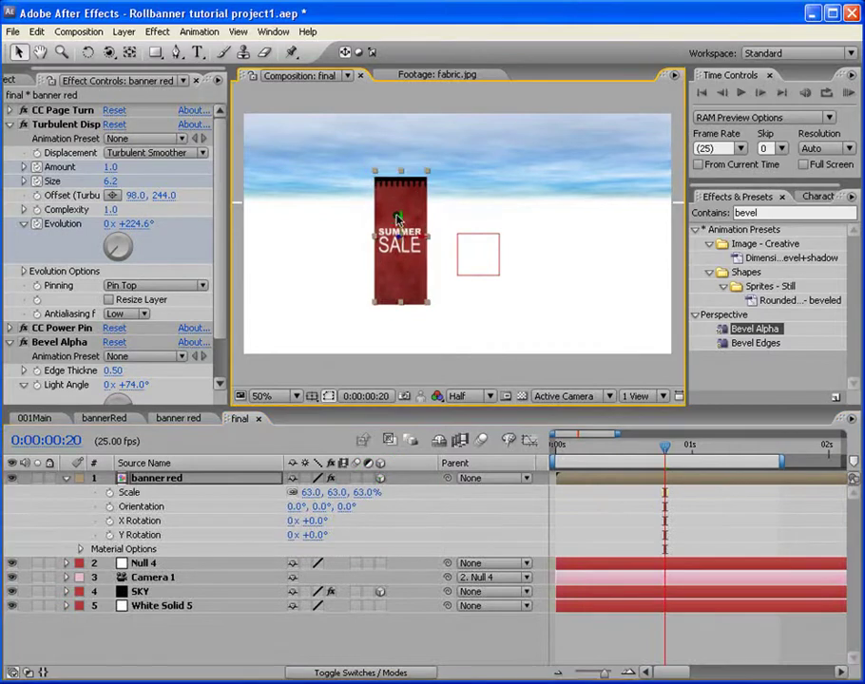
pyautogui.moveTo(397, 218); pyautogui.dragTo(398, 221)
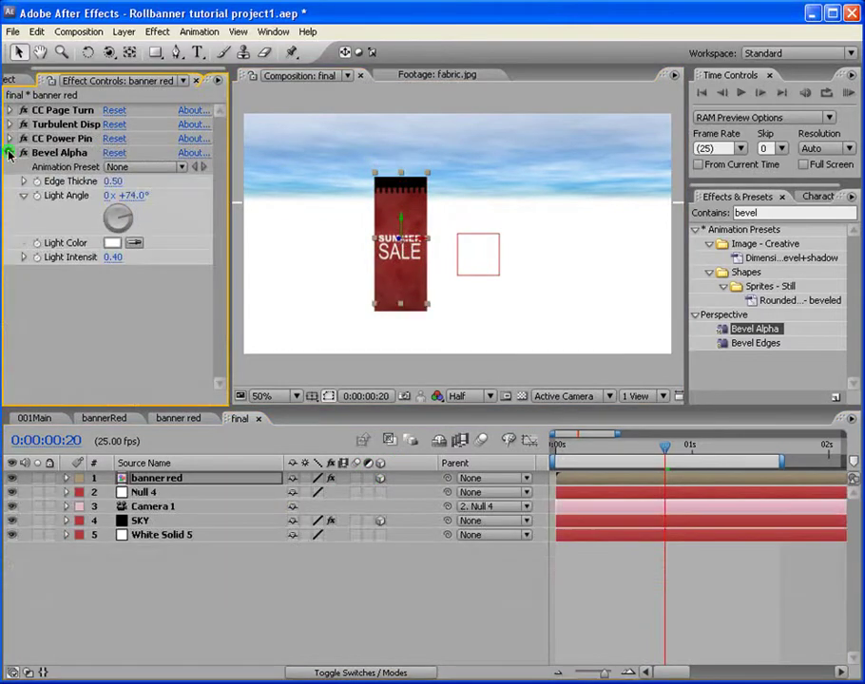
pyautogui.click(9, 152)
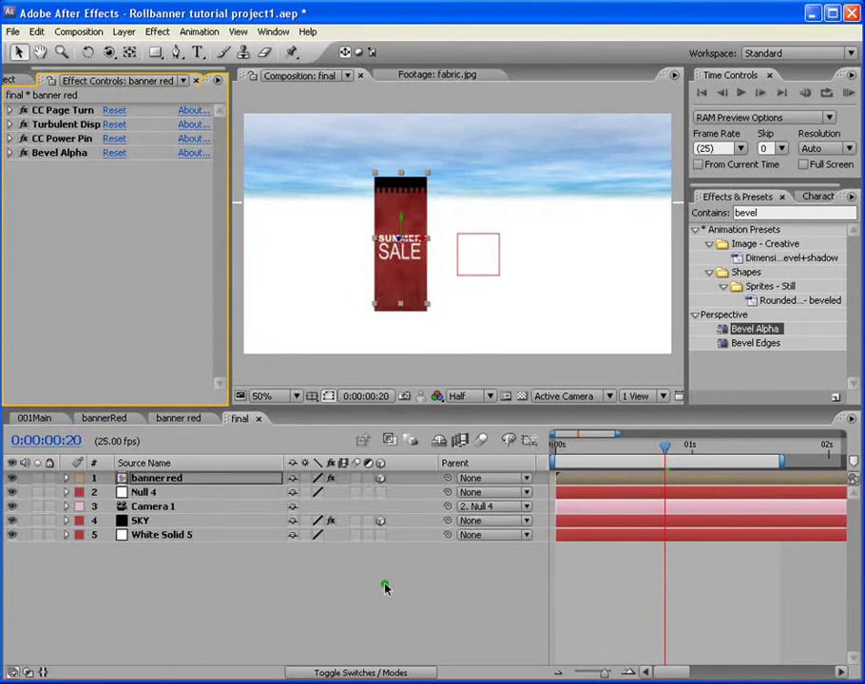
# Duplicate the banner red composition in the project and rename the copy banner blue.
pyautogui.click(11, 80)
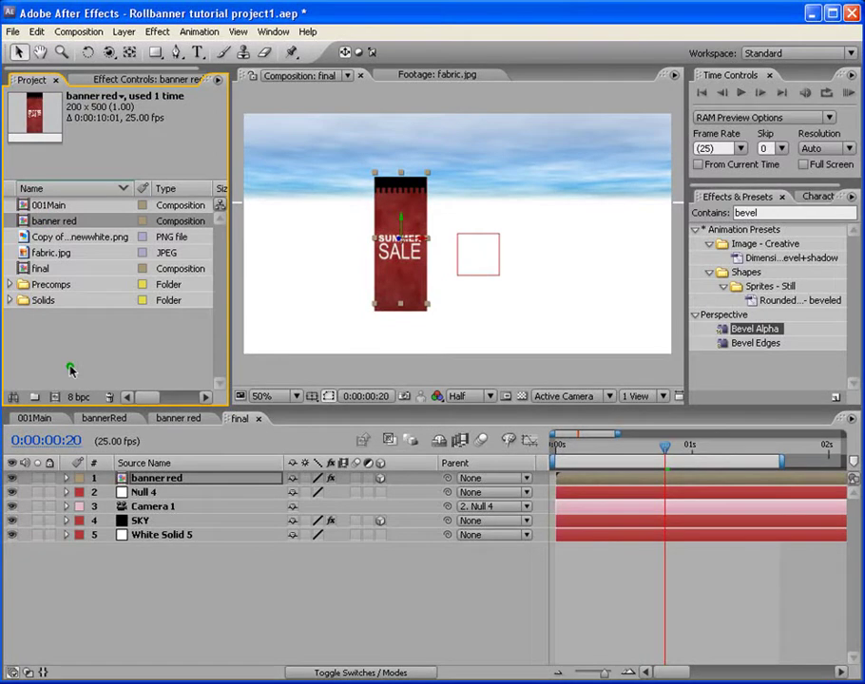
pyautogui.hotkey('ctrl', 'd')
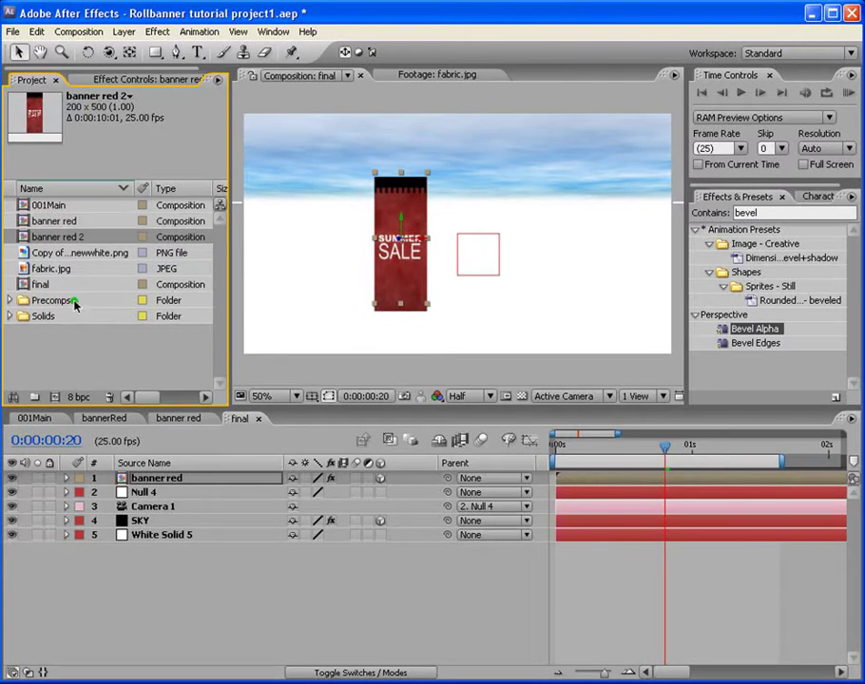
pyautogui.click(65, 237)
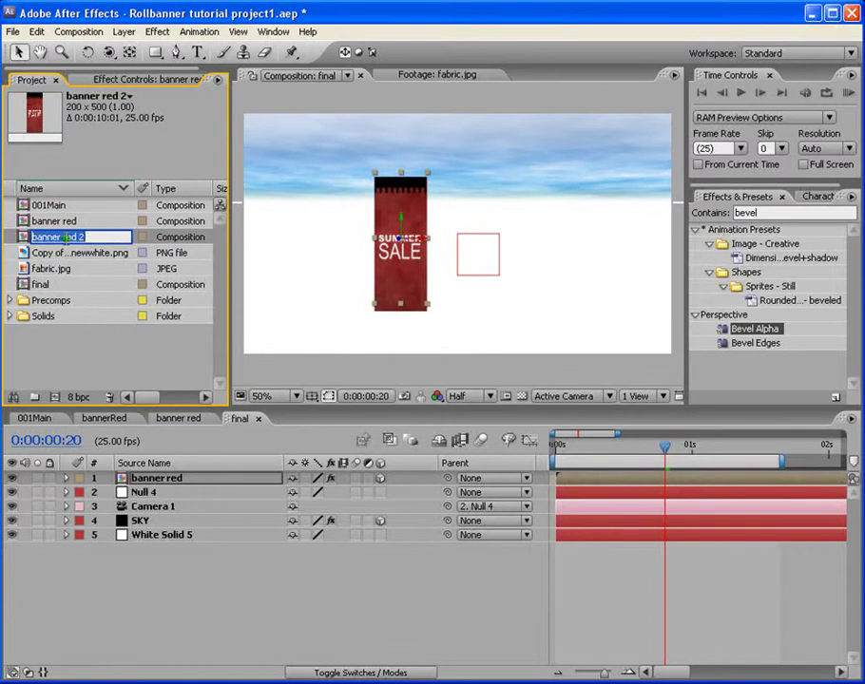
pyautogui.moveTo(87, 237); pyautogui.dragTo(65, 237)
pyautogui.write('blue')
pyautogui.press('Return')
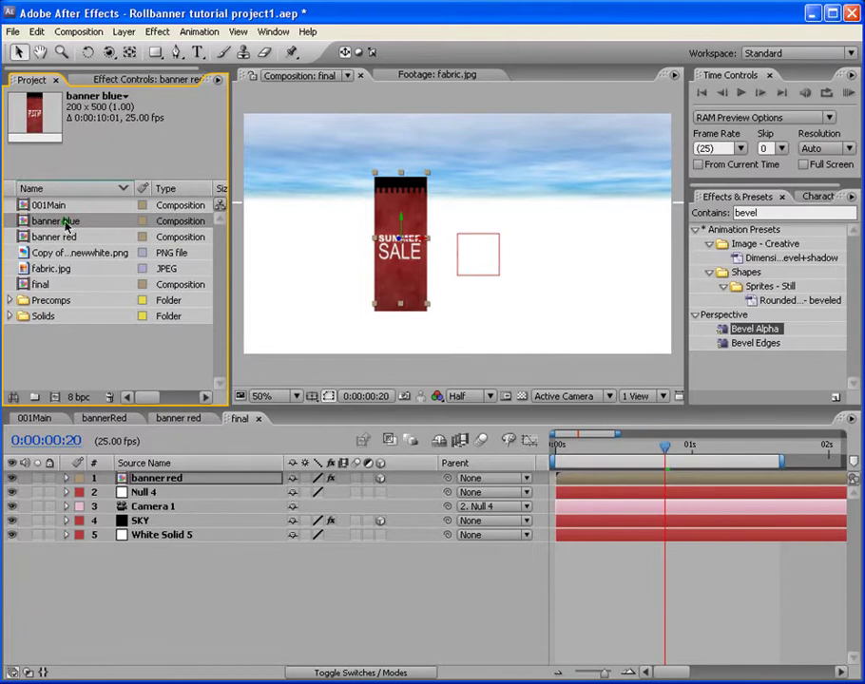
# Open the banner blue composition and replace its SUMMER SALE text with 50% OFF on two lines.
pyautogui.doubleClick(25, 219)
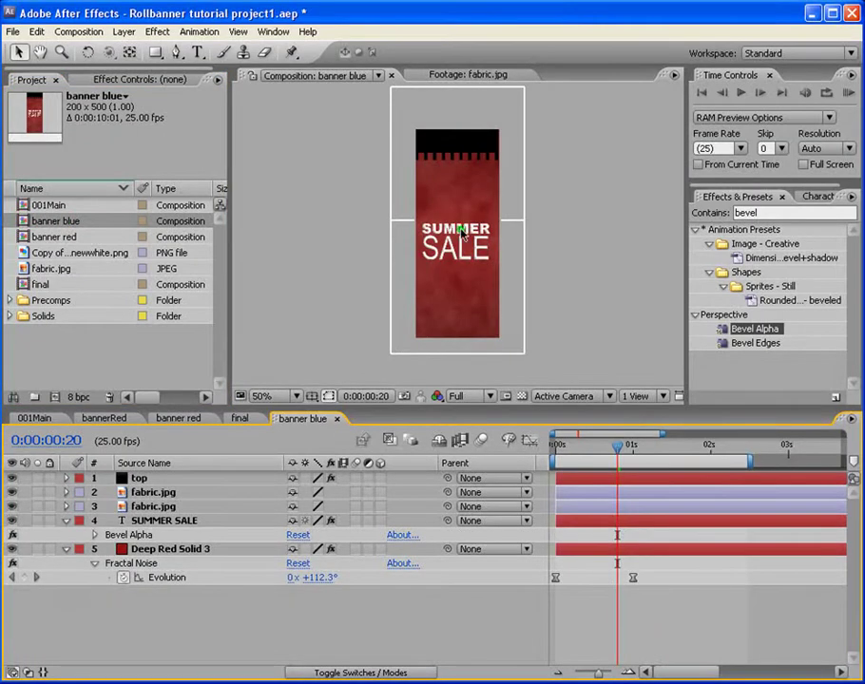
pyautogui.doubleClick(158, 522)
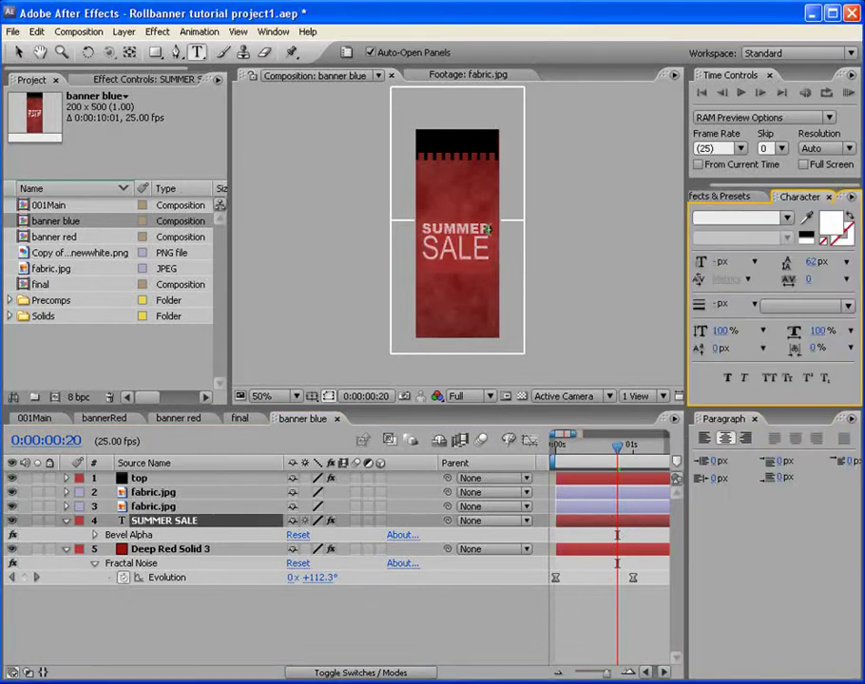
pyautogui.click(435, 214)
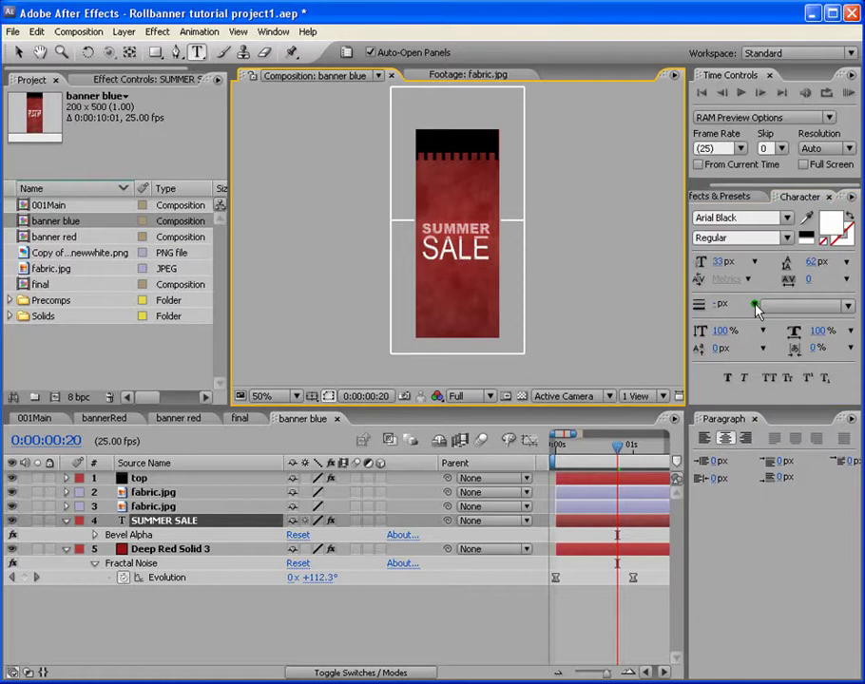
pyautogui.write('5')
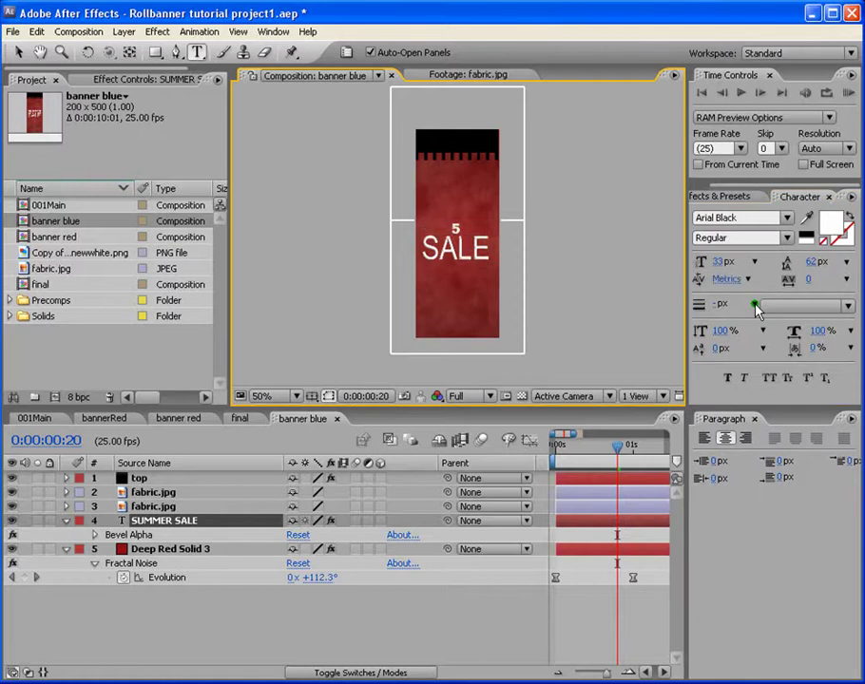
pyautogui.write('0%')
pyautogui.moveTo(487, 257); pyautogui.dragTo(407, 254)
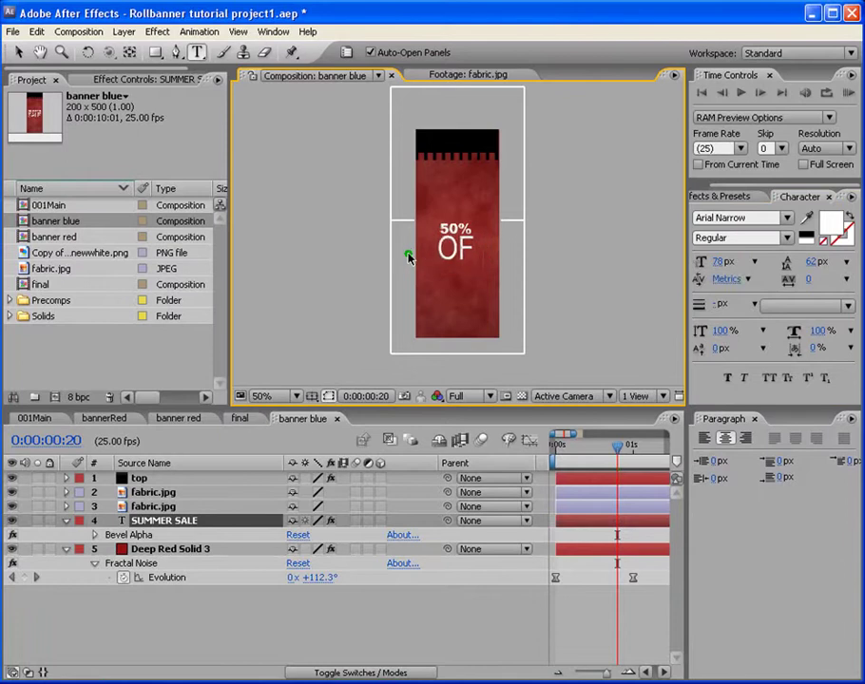
pyautogui.press('.')
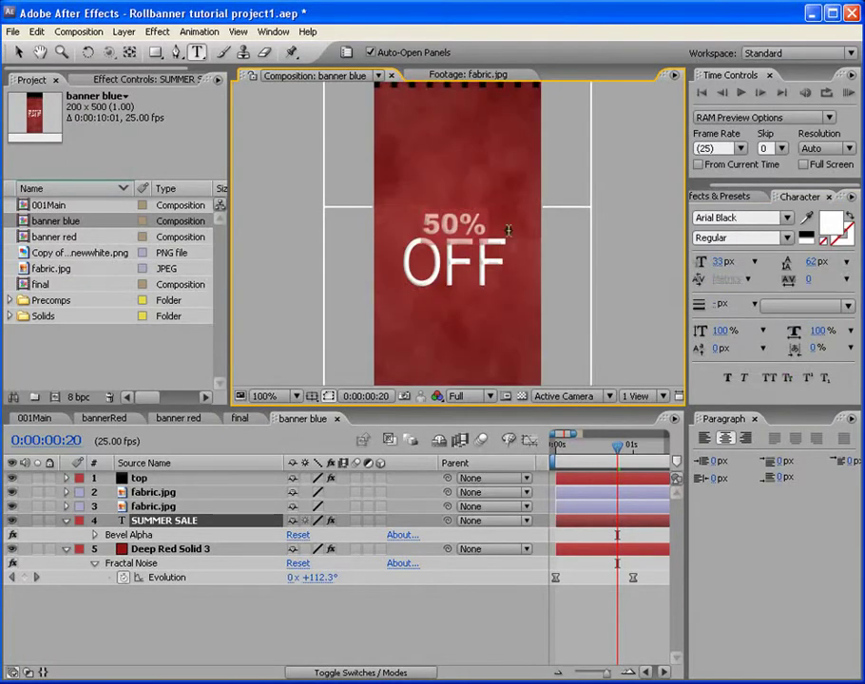
# Set the 50% line's font size to 58 px and enlarge the OFF line to about the same width.
pyautogui.moveTo(718, 262); pyautogui.dragTo(742, 262)
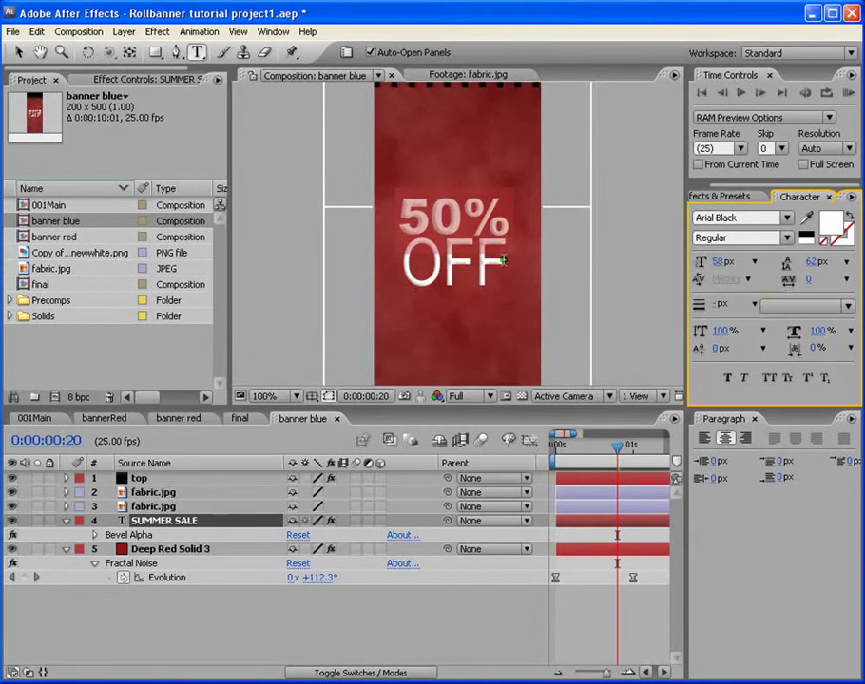
pyautogui.moveTo(504, 260); pyautogui.dragTo(411, 257)
pyautogui.moveTo(722, 262)
pyautogui.mouseDown()
pyautogui.moveTo(750, 293)
pyautogui.moveTo(720, 264)
pyautogui.mouseUp()
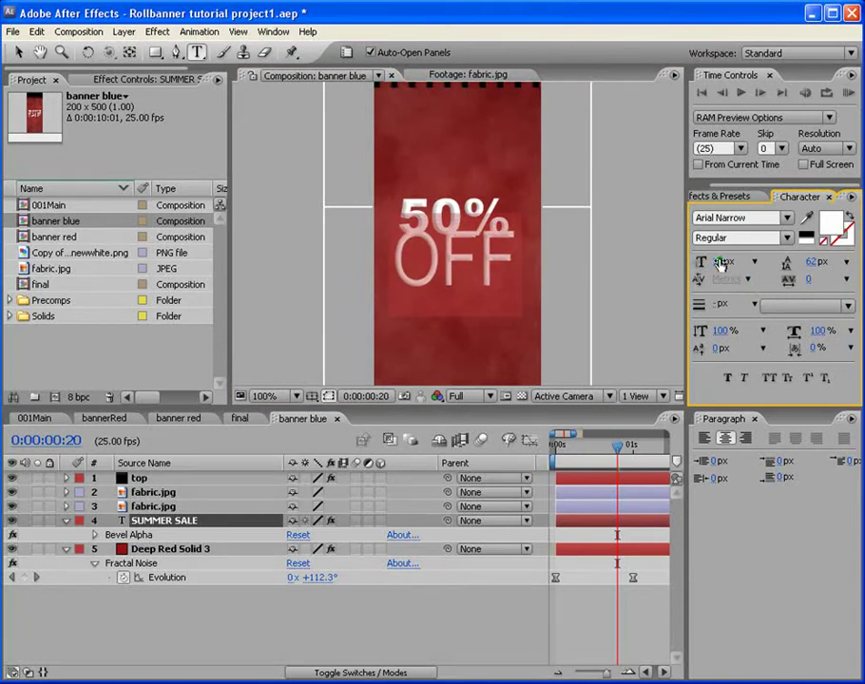
# Set the 50% OFF text's leading to 72 px and its Bevel Alpha to edge thickness 8.10 and light intensity 0.32.
pyautogui.click(18, 52)
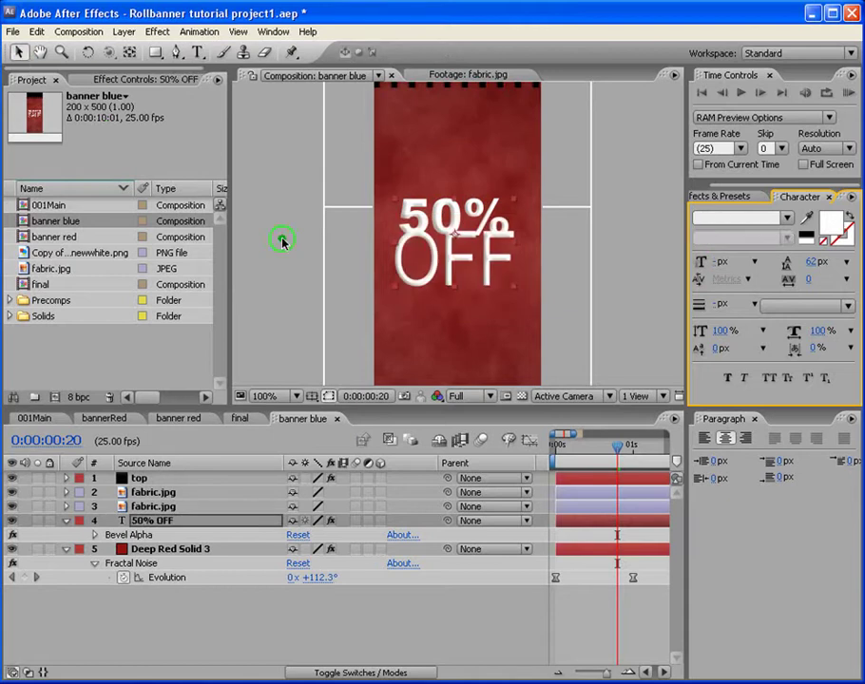
pyautogui.moveTo(815, 263); pyautogui.dragTo(816, 270)
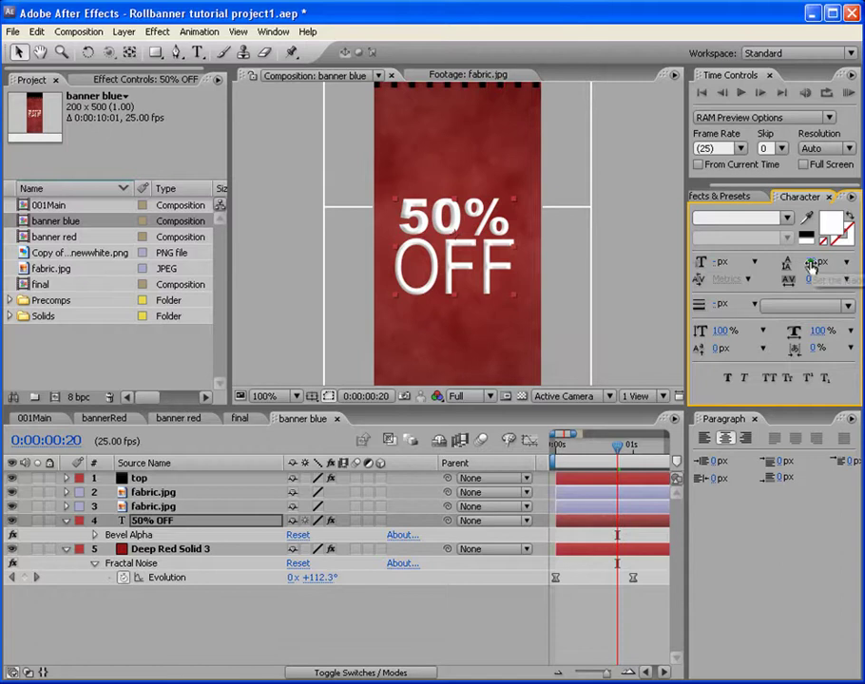
pyautogui.click(143, 535)
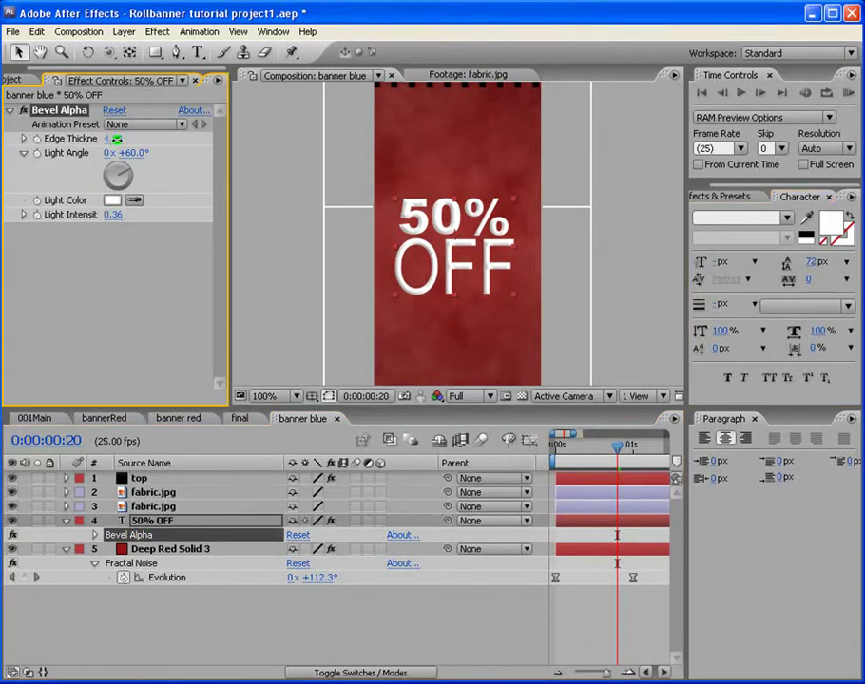
pyautogui.moveTo(116, 140)
pyautogui.mouseDown()
pyautogui.moveTo(102, 136)
pyautogui.moveTo(110, 138)
pyautogui.mouseUp()
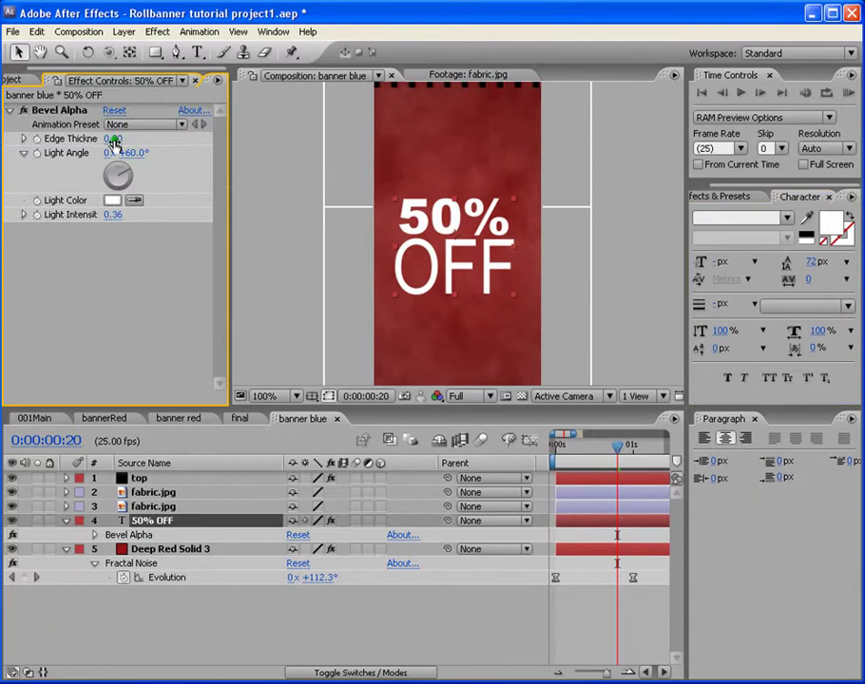
pyautogui.hotkey('ctrl', 'z')
pyautogui.moveTo(113, 216)
pyautogui.mouseDown()
pyautogui.moveTo(104, 216)
pyautogui.moveTo(144, 218)
pyautogui.moveTo(110, 215)
pyautogui.moveTo(123, 216)
pyautogui.mouseUp()
pyautogui.click(112, 138)
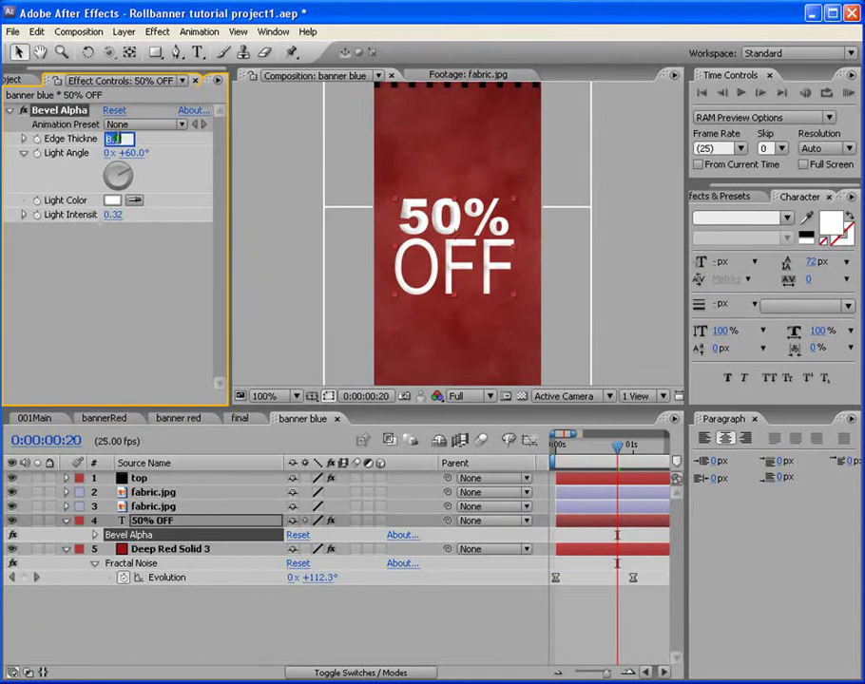
pyautogui.click(42, 444)
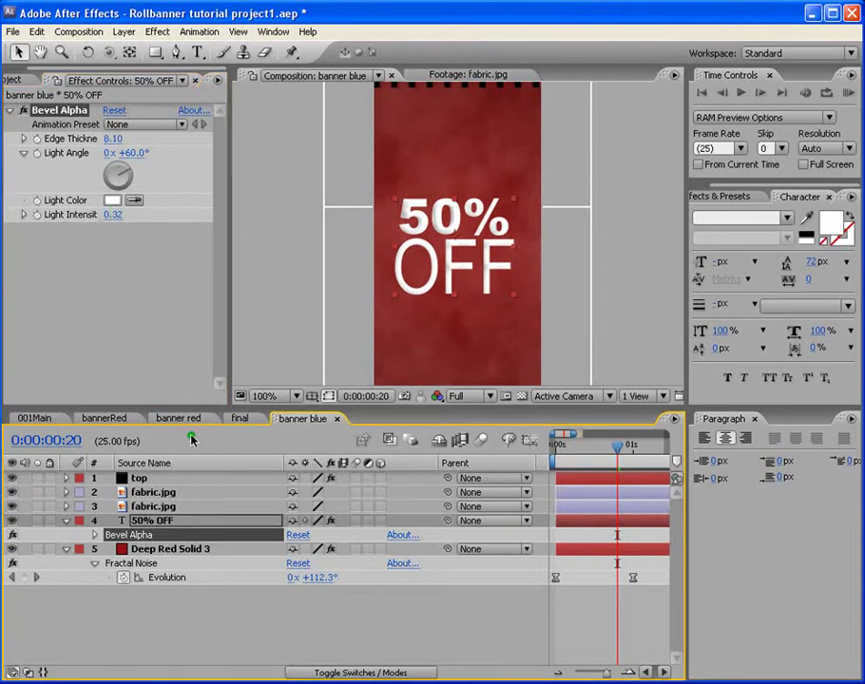
# Add banner blue to the final composition as a 3D layer scaled to 63%, raised level with banner red.
pyautogui.click(240, 419)
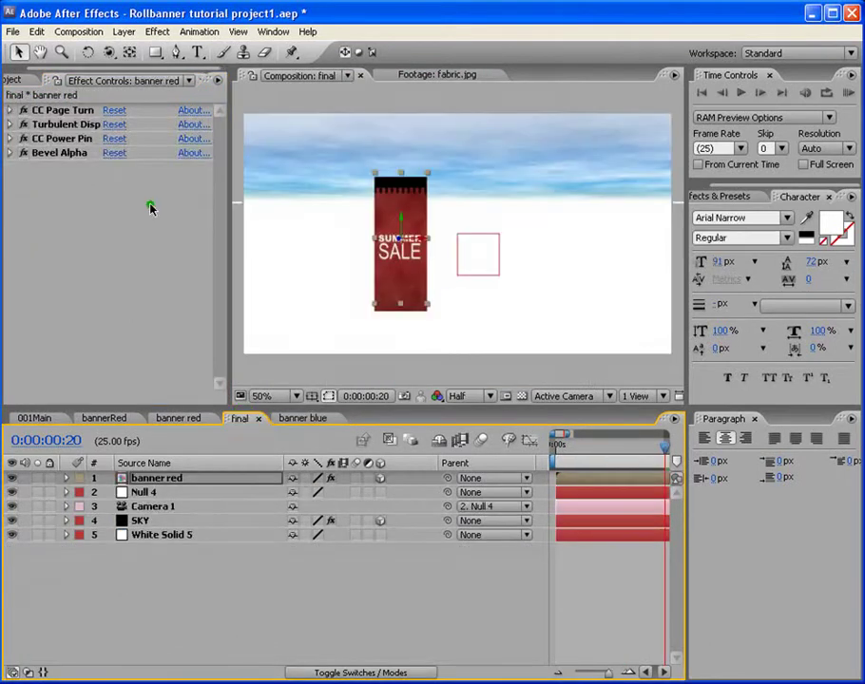
pyautogui.click(24, 81)
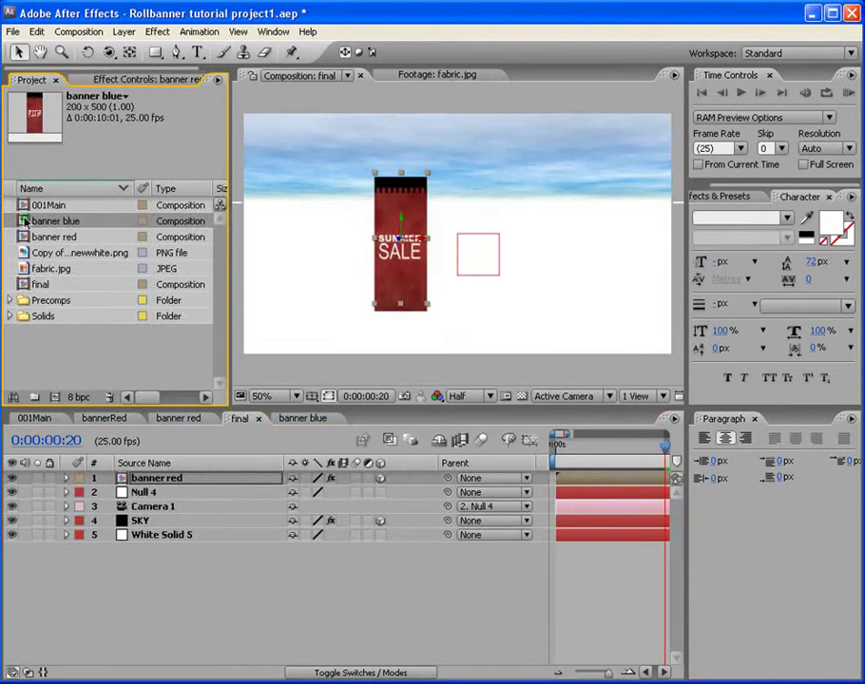
pyautogui.moveTo(25, 221); pyautogui.dragTo(443, 262)
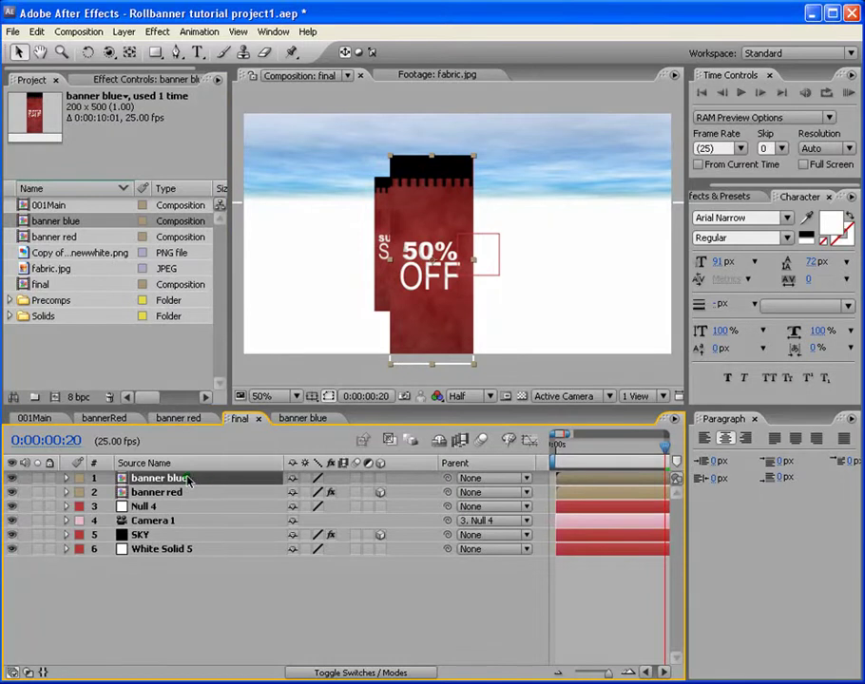
pyautogui.press('s')
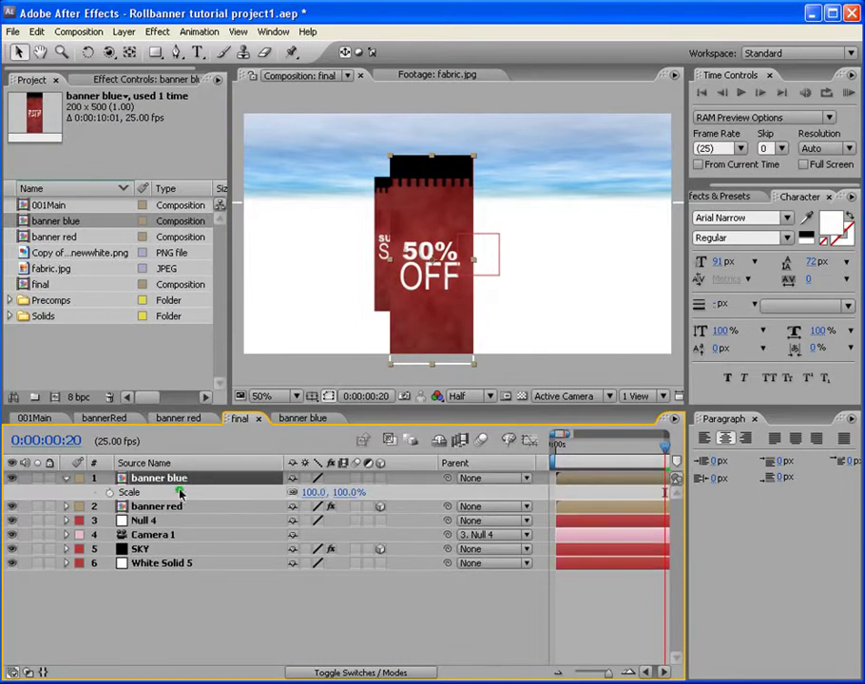
pyautogui.click(313, 492)
pyautogui.write('63')
pyautogui.press('Return')
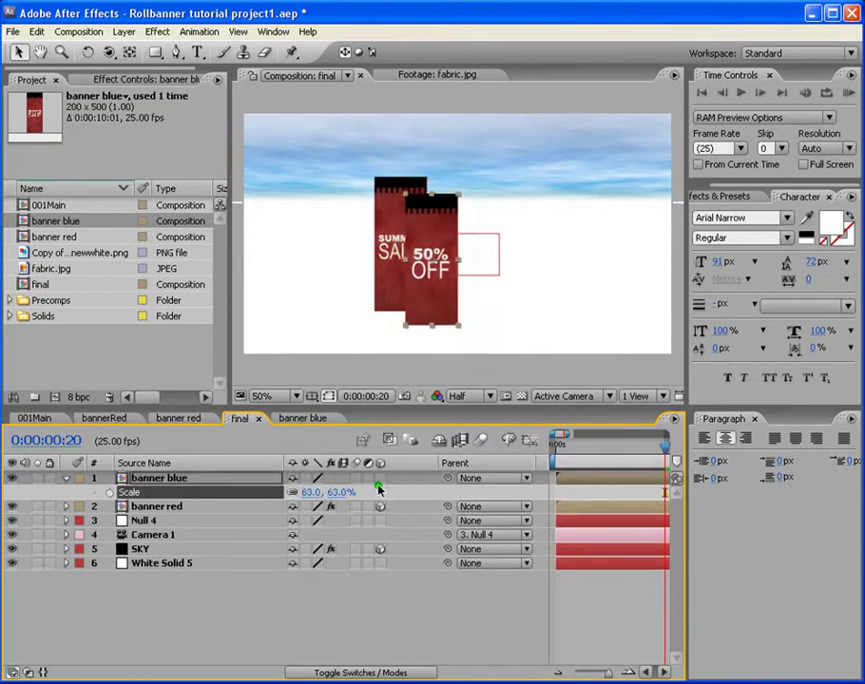
pyautogui.click(380, 478)
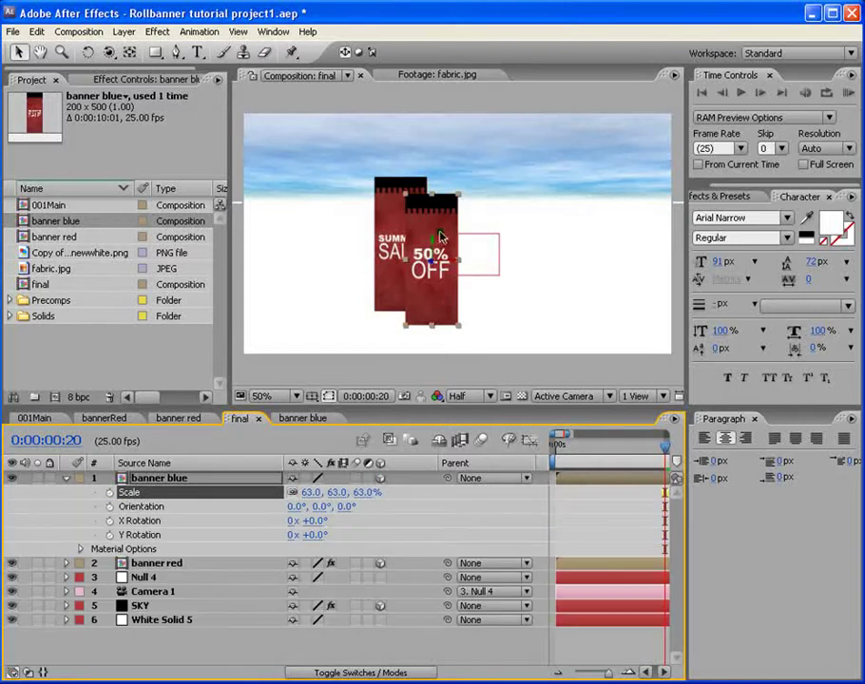
pyautogui.moveTo(435, 245); pyautogui.dragTo(436, 226)
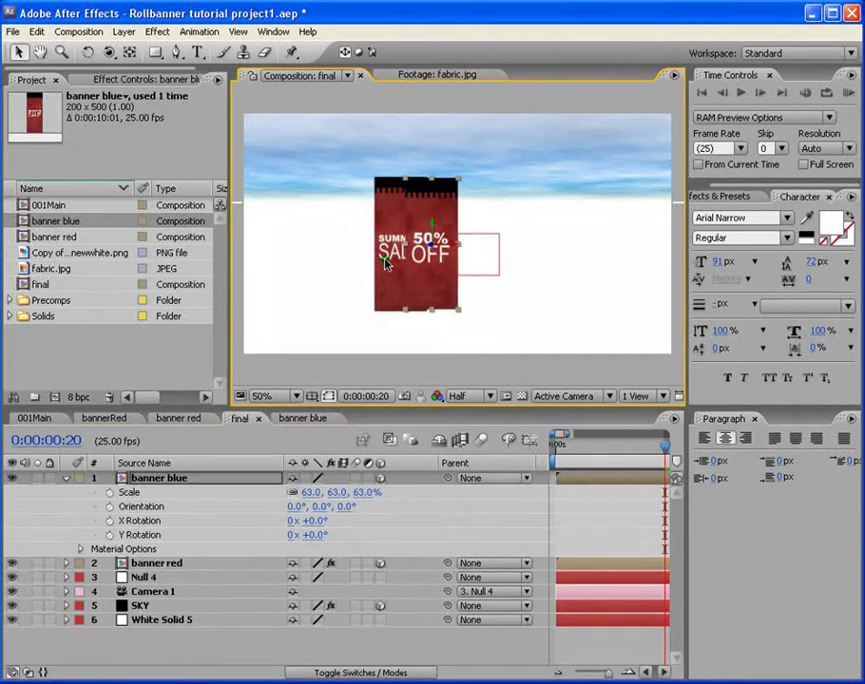
# Spread the two banners apart and bring them nearer the camera, with banner red to the left and banner blue to the right.
pyautogui.click(385, 261)
pyautogui.moveTo(401, 241); pyautogui.dragTo(305, 71)
pyautogui.click(445, 250)
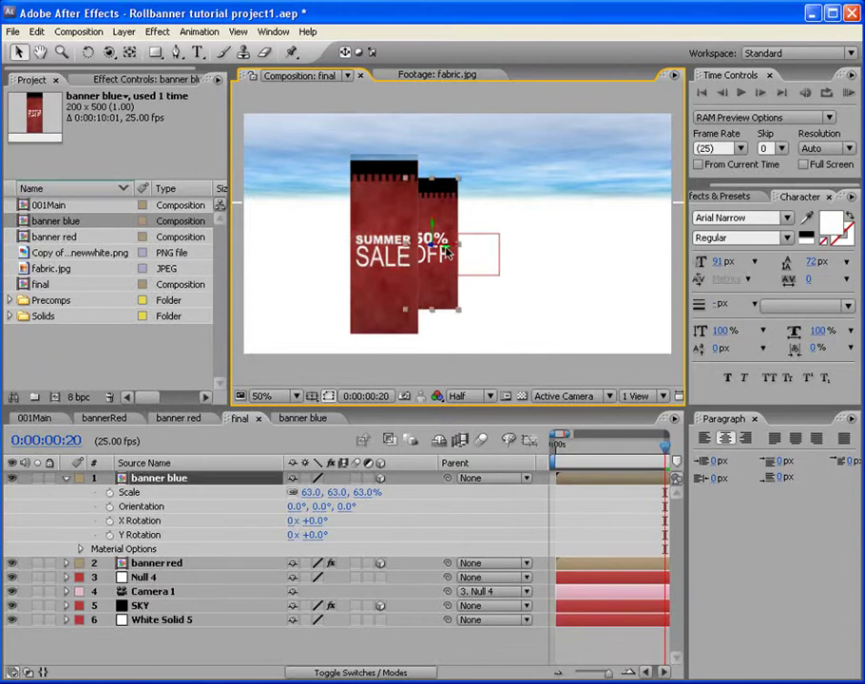
pyautogui.moveTo(445, 250); pyautogui.dragTo(520, 257)
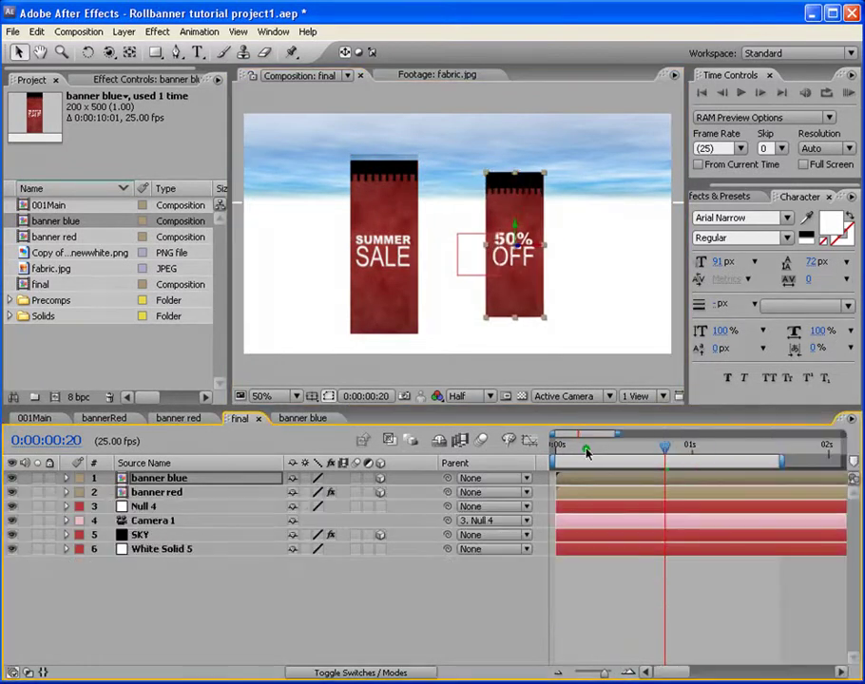
# Go to 0:00:00:03 and select all of banner red's CC Page Turn and Turbulent Displace properties with their keyframes.
pyautogui.click(583, 449)
pyautogui.moveTo(581, 447); pyautogui.dragTo(619, 448)
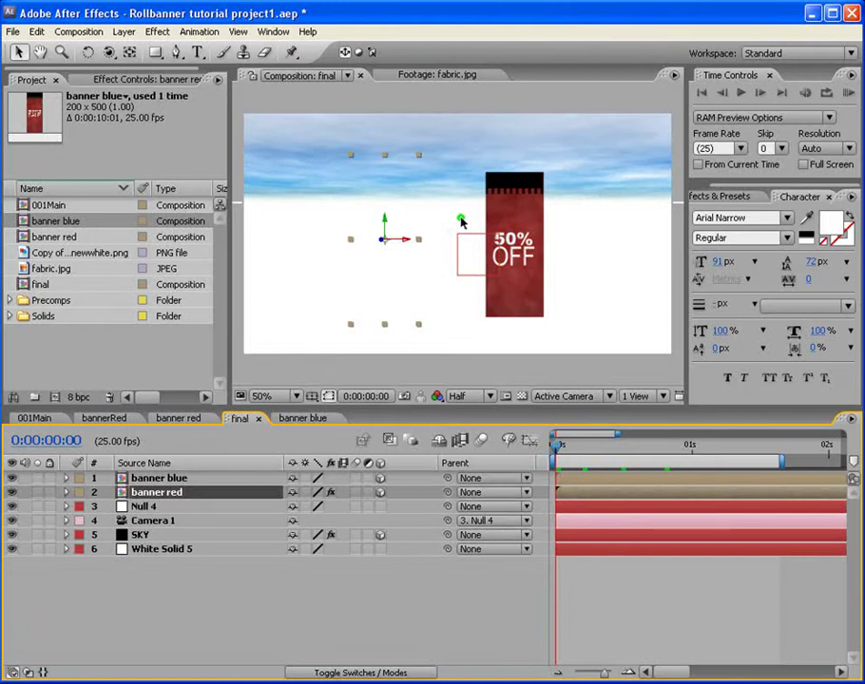
pyautogui.press('pagedown')
pyautogui.press('pagedown')
pyautogui.press('pagedown')
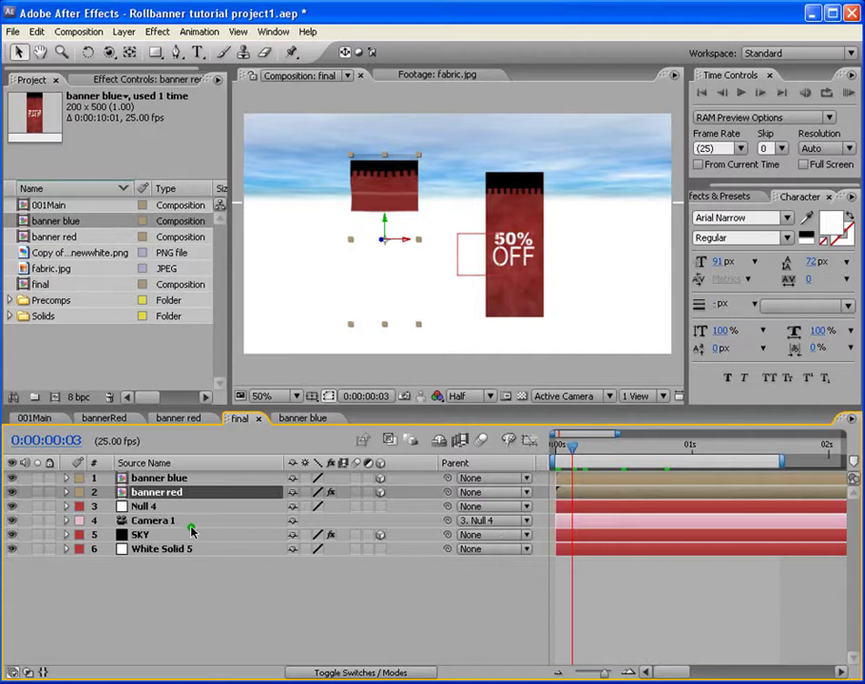
pyautogui.click(66, 493)
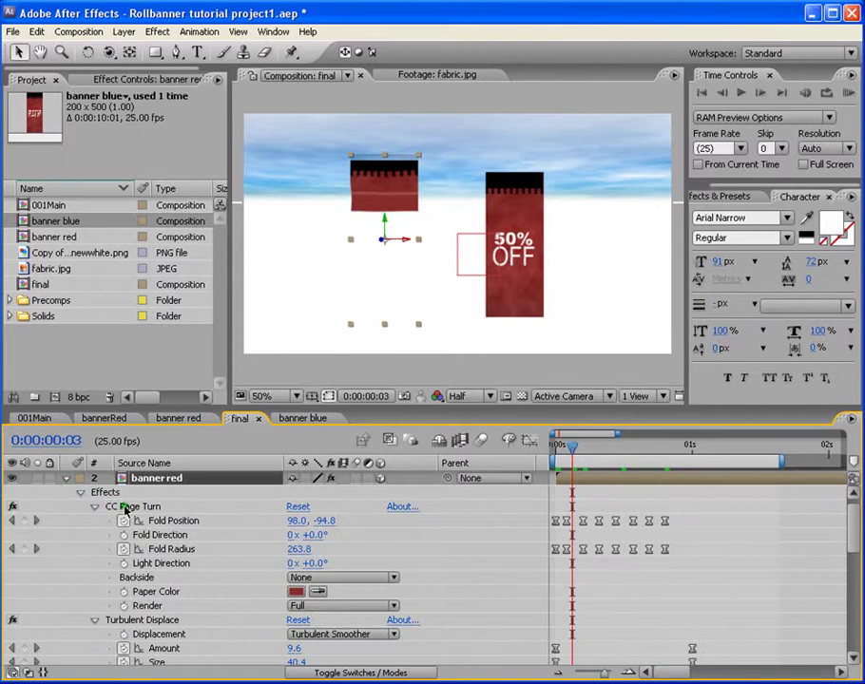
pyautogui.click(105, 493)
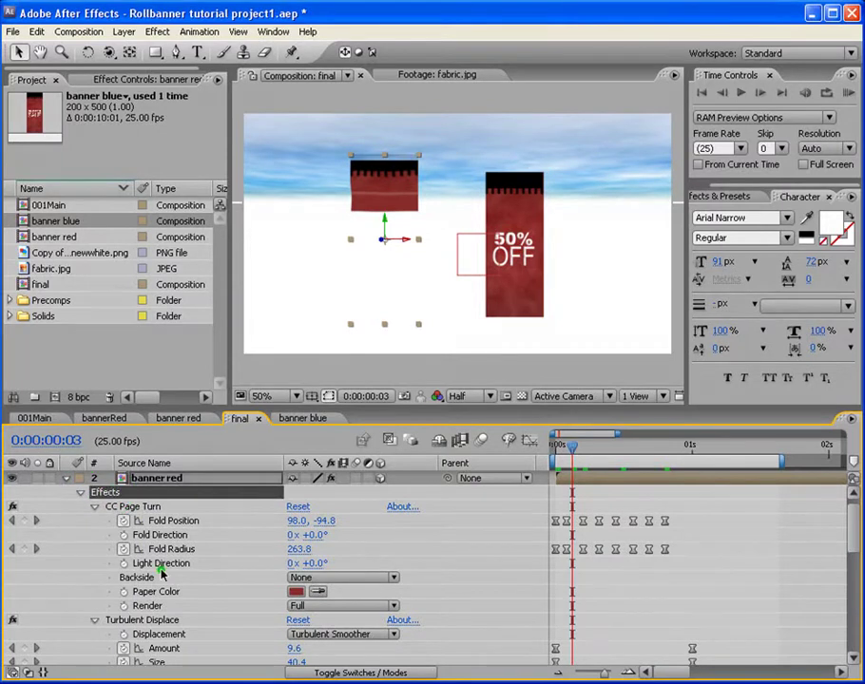
pyautogui.click(136, 510)
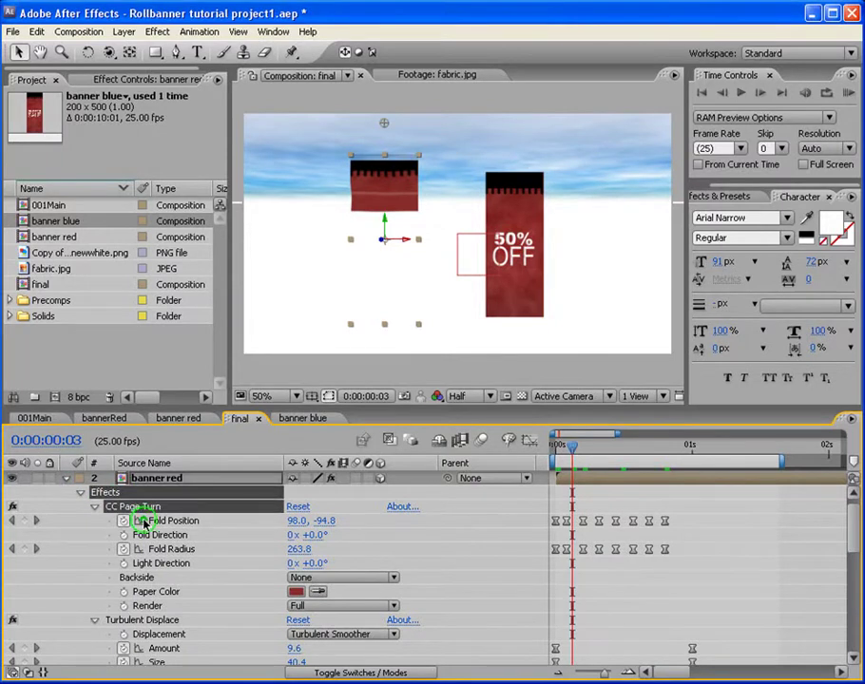
pyautogui.keyDown('ctrl'); pyautogui.click(145, 604); pyautogui.keyUp('ctrl')
pyautogui.keyDown('shift'); pyautogui.click(152, 592); pyautogui.keyUp('shift')
pyautogui.keyDown('shift'); pyautogui.click(152, 564); pyautogui.keyUp('shift')
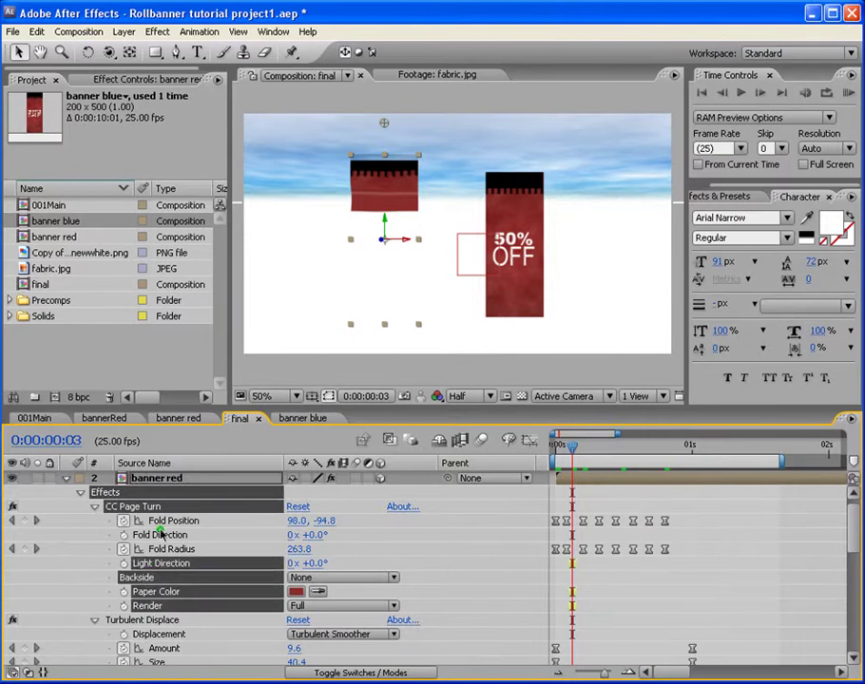
pyautogui.keyDown('shift'); pyautogui.click(160, 591); pyautogui.keyUp('shift')
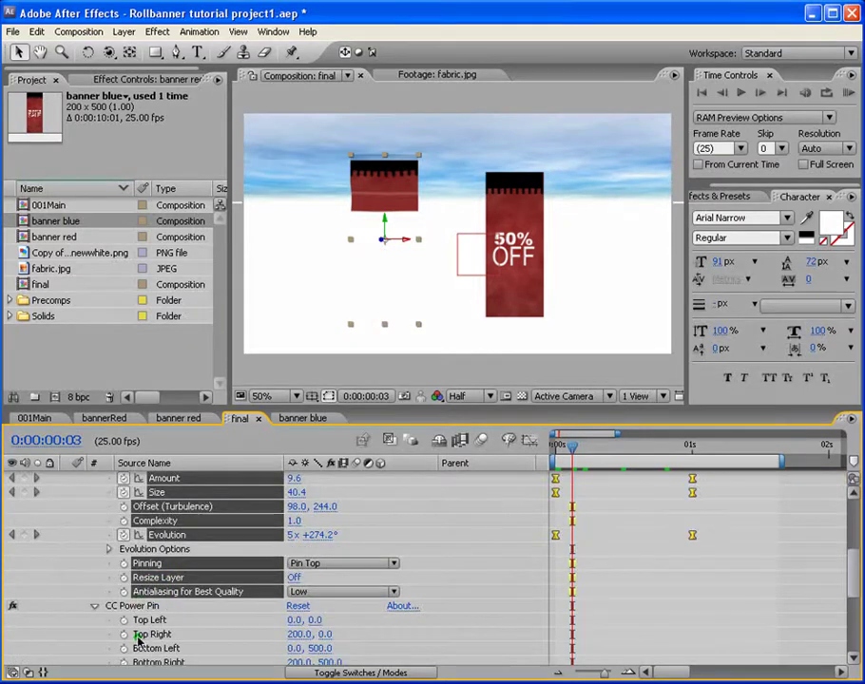
# Add banner red's CC Power Pin properties, including Expansion, and its Bevel Alpha properties to the selection.
pyautogui.scroll(-2, 138, 641)
pyautogui.click(144, 620)
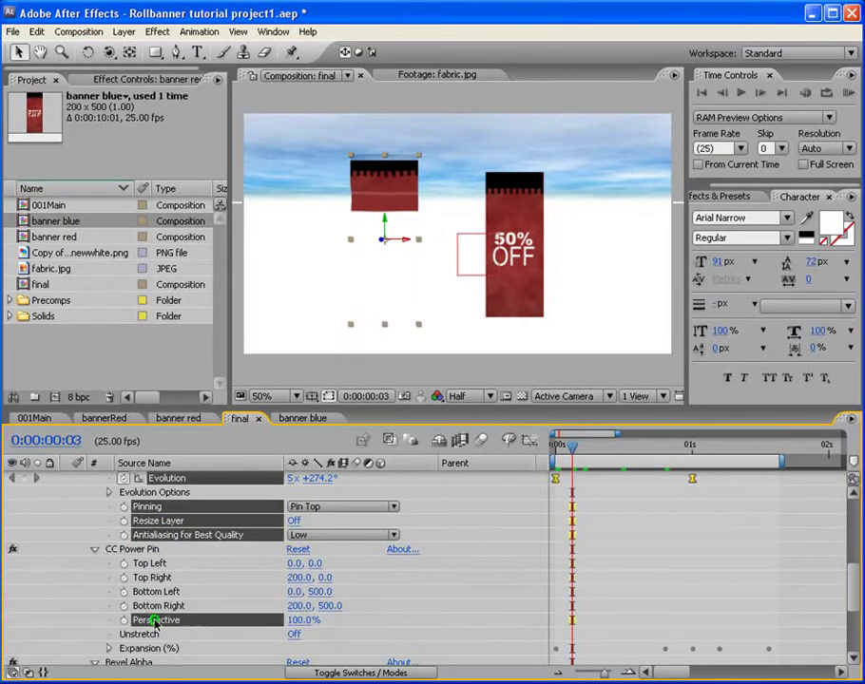
pyautogui.keyDown('shift'); pyautogui.click(143, 564); pyautogui.keyUp('shift')
pyautogui.scroll(-2, 209, 605)
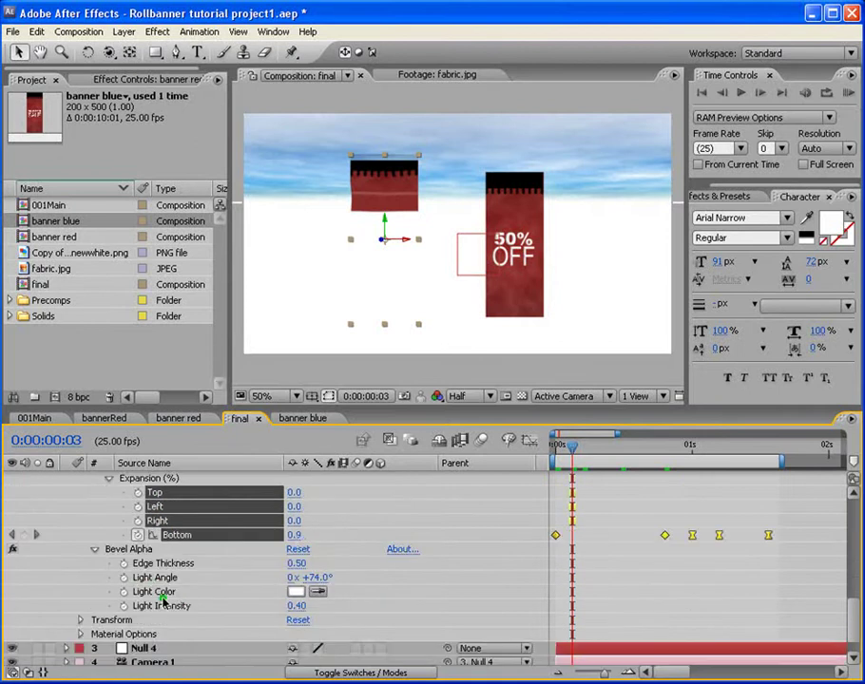
pyautogui.keyDown('shift'); pyautogui.click(160, 604); pyautogui.keyUp('shift')
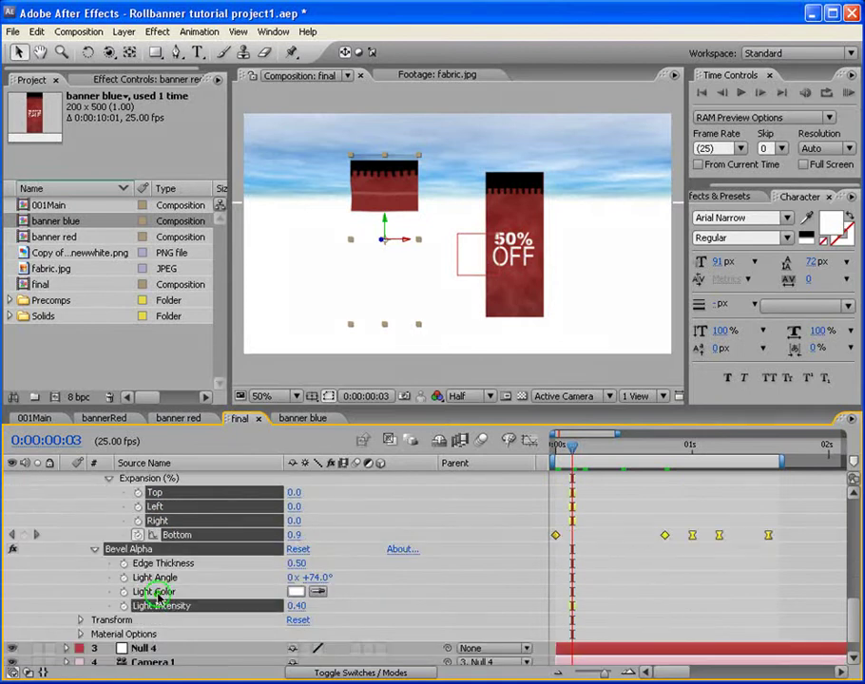
pyautogui.keyDown('shift'); pyautogui.click(151, 564); pyautogui.keyUp('shift')
pyautogui.scroll(2, 166, 561)
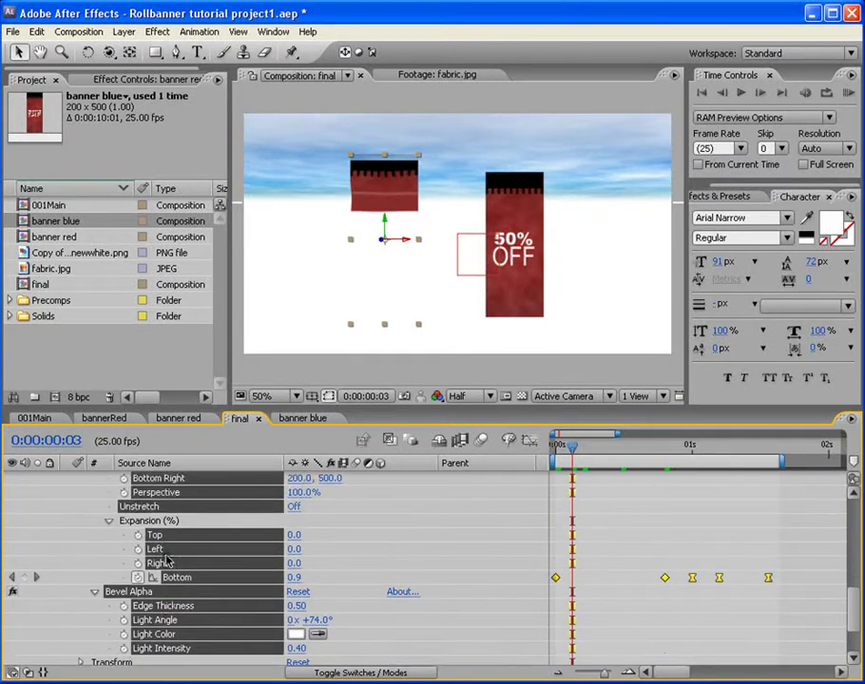
pyautogui.scroll(-2, 165, 561)
pyautogui.scroll(5, 165, 561)
pyautogui.scroll(8, 165, 561)
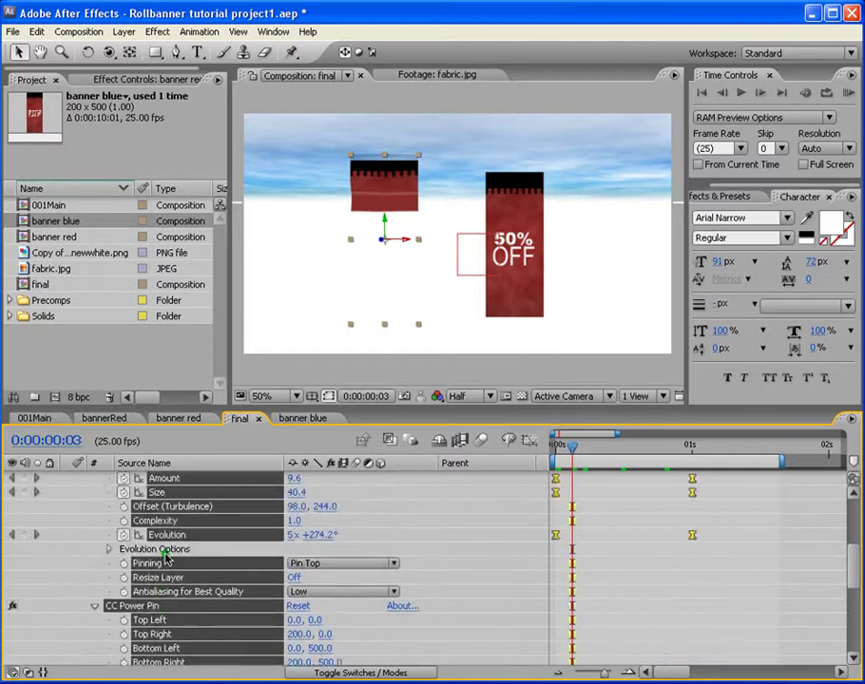
pyautogui.scroll(1, 161, 549)
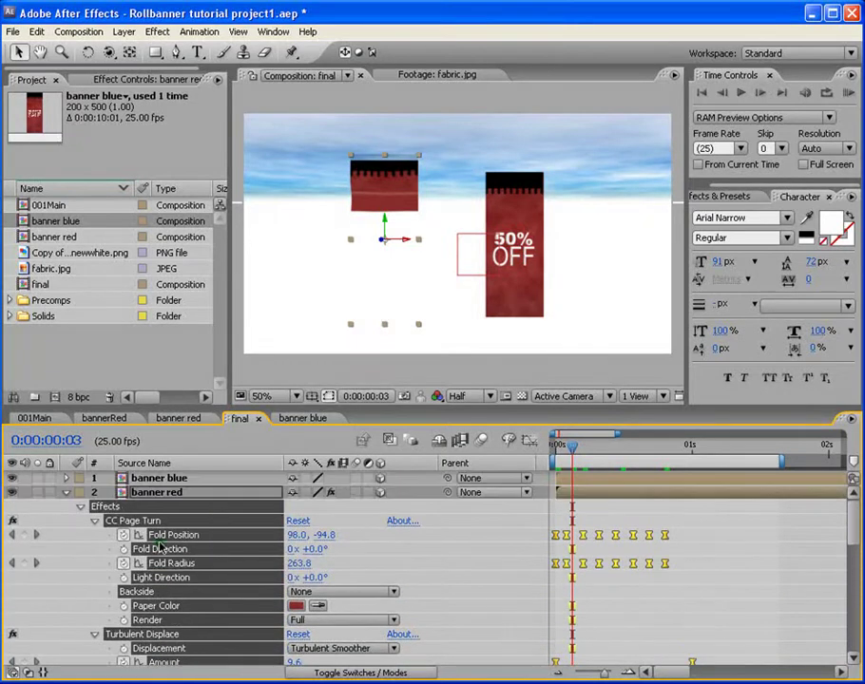
# Copy the selected effects from banner red onto banner blue at 0:00:00:00 and preview both banners unrolling to 0:00:00:12.
pyautogui.moveTo(577, 459); pyautogui.dragTo(550, 448)
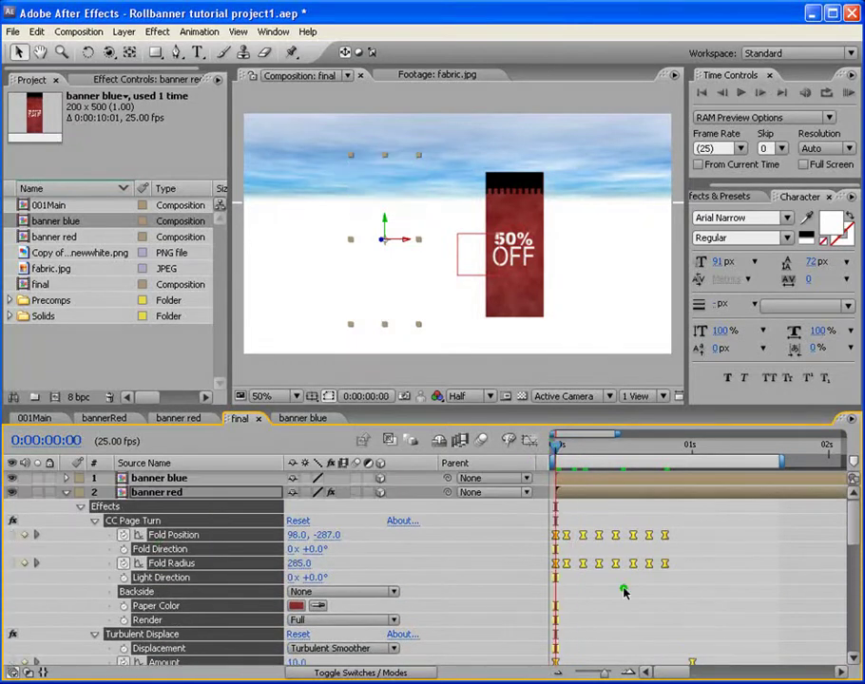
pyautogui.click(564, 479)
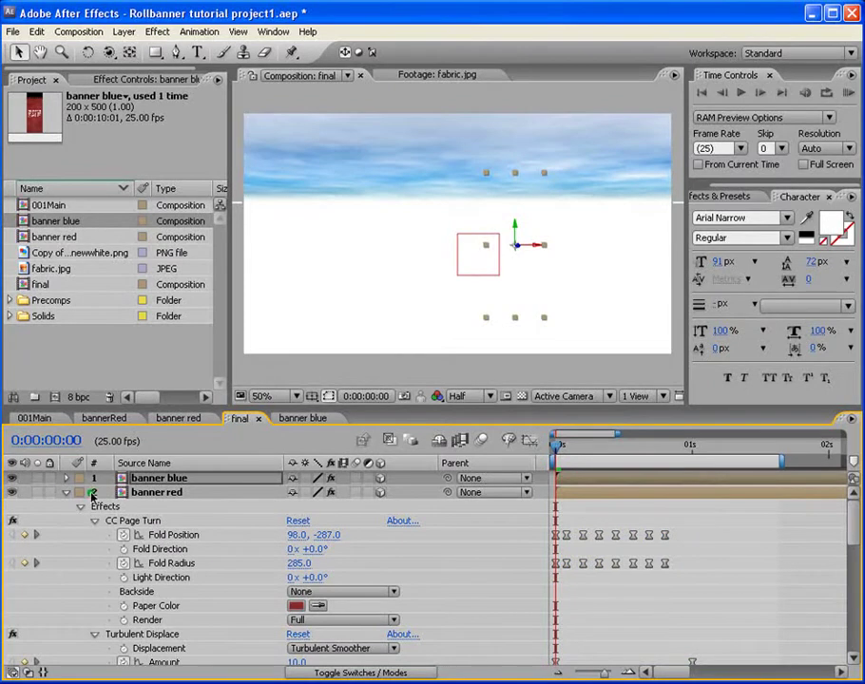
pyautogui.press('space')
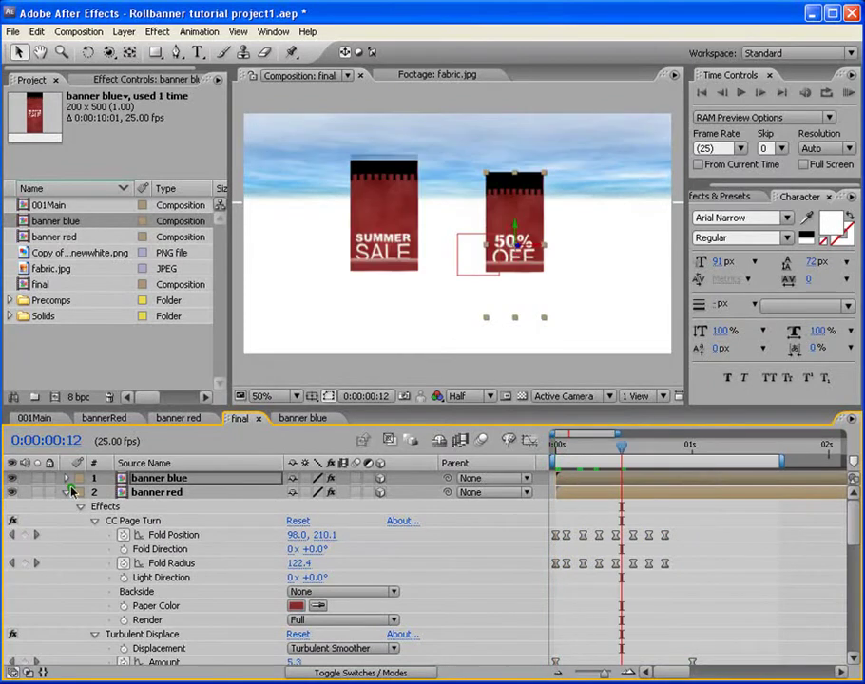
pyautogui.click(67, 493)
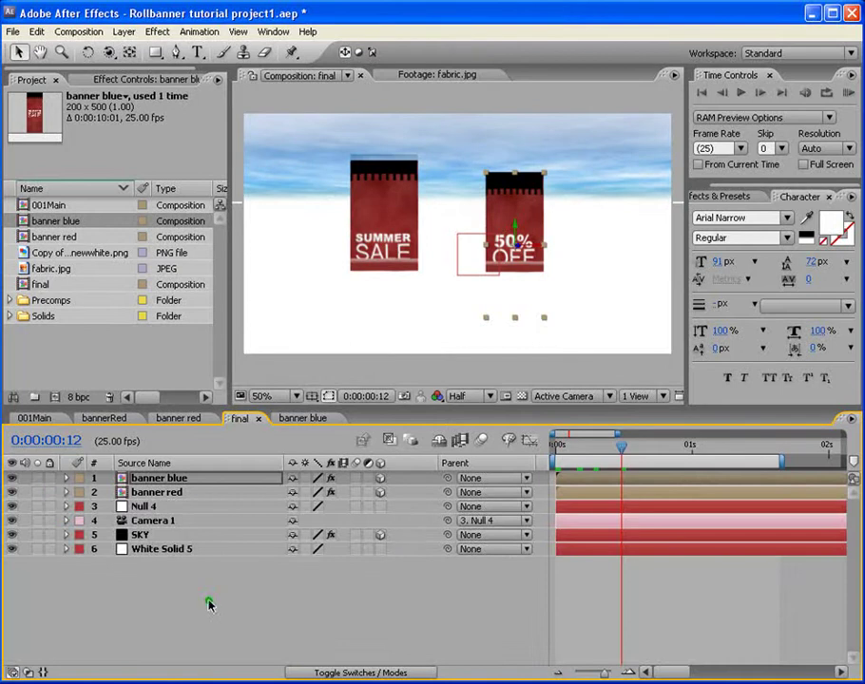
# Apply Hue/Saturation to the banner blue layer and set its Master Hue to 215° to turn it blue.
pyautogui.click(734, 199)
pyautogui.moveTo(769, 212); pyautogui.dragTo(618, 207)
pyautogui.write('h')
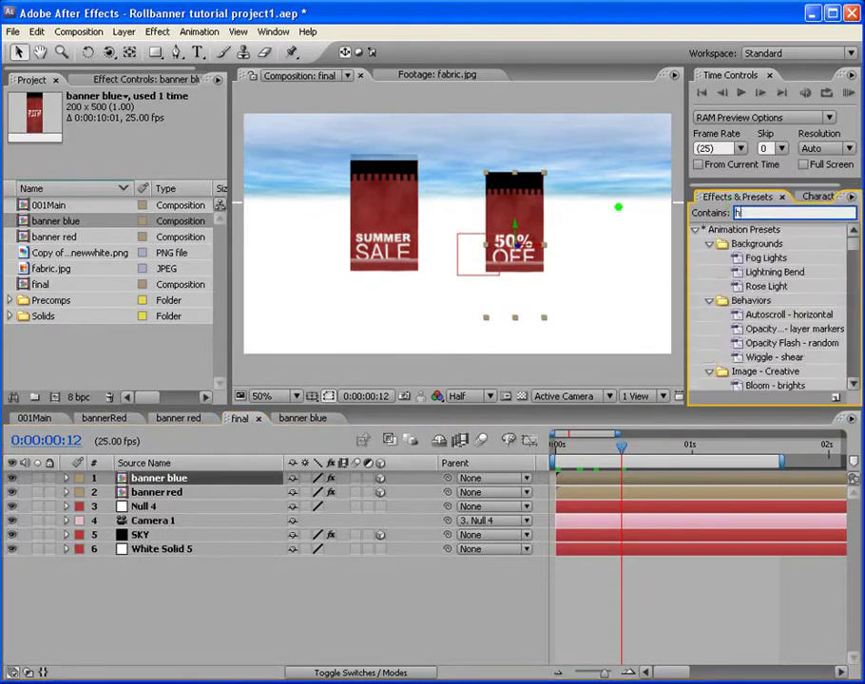
pyautogui.write('ue')
pyautogui.moveTo(751, 300); pyautogui.dragTo(606, 482)
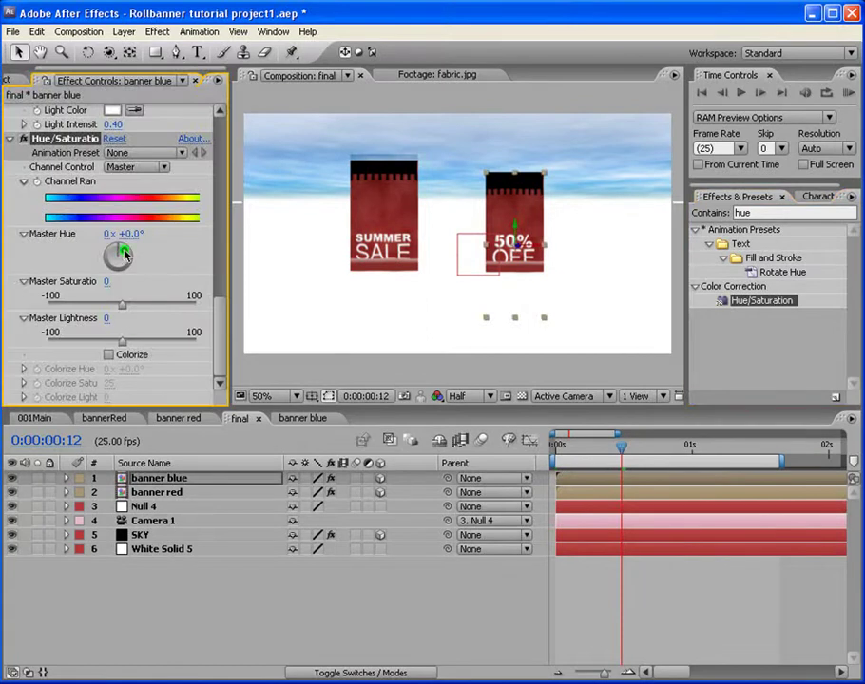
pyautogui.moveTo(120, 258); pyautogui.dragTo(112, 268)
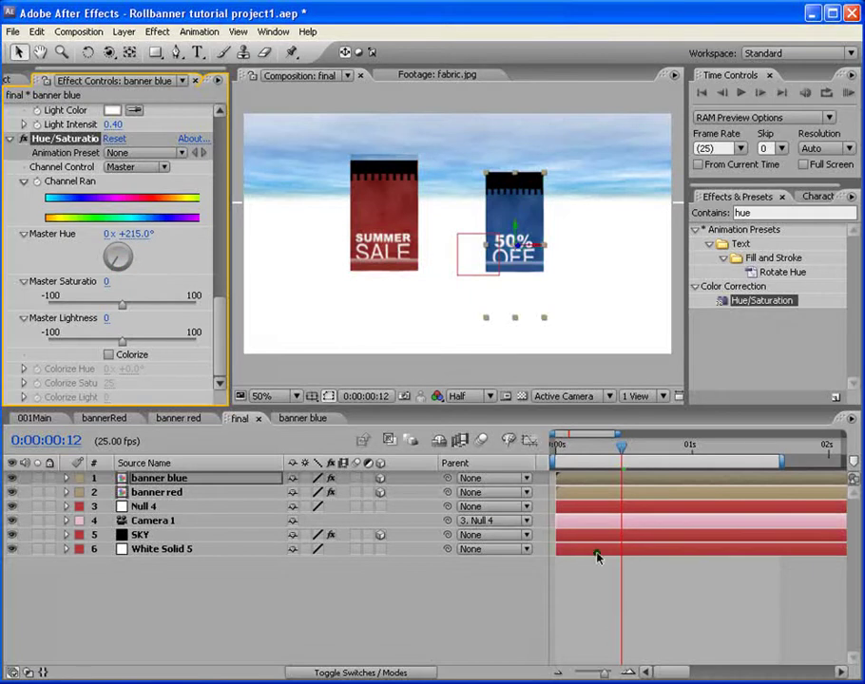
# Shift the banner blue layer to start slightly after banner red and preview the staggered unrolling of both banners.
pyautogui.click(594, 577)
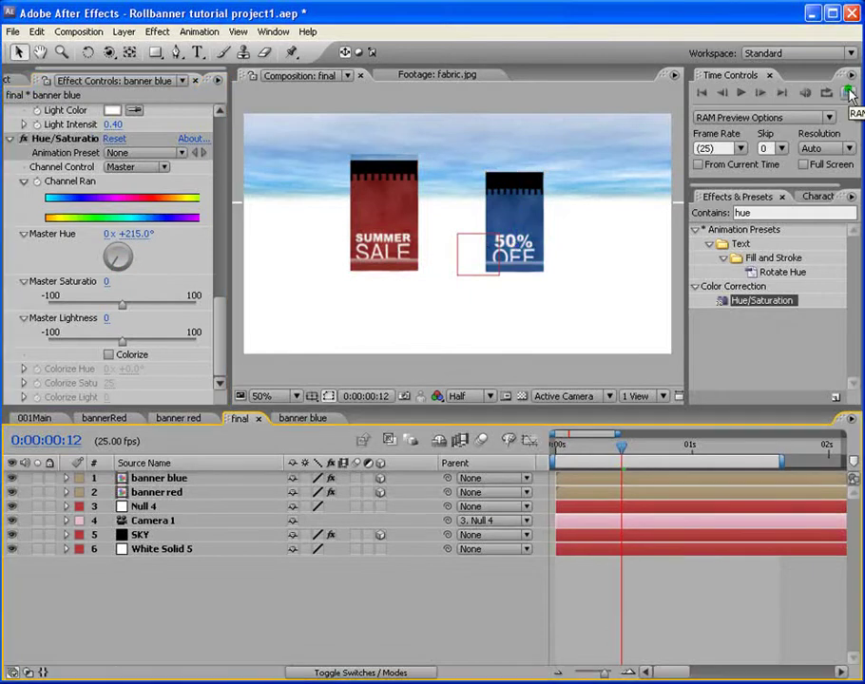
pyautogui.click(567, 481)
pyautogui.moveTo(554, 448); pyautogui.dragTo(657, 451)
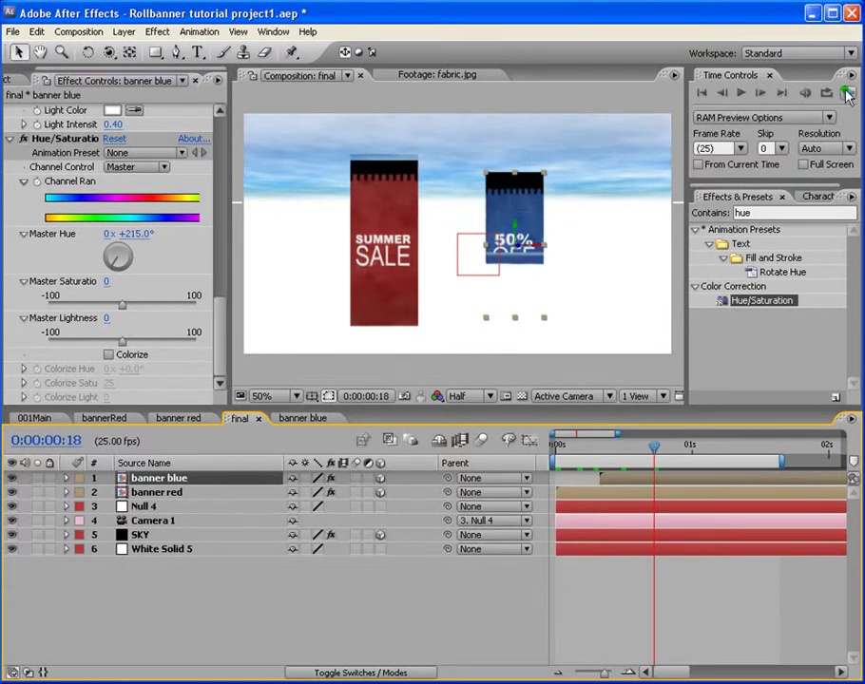
pyautogui.click(846, 91)
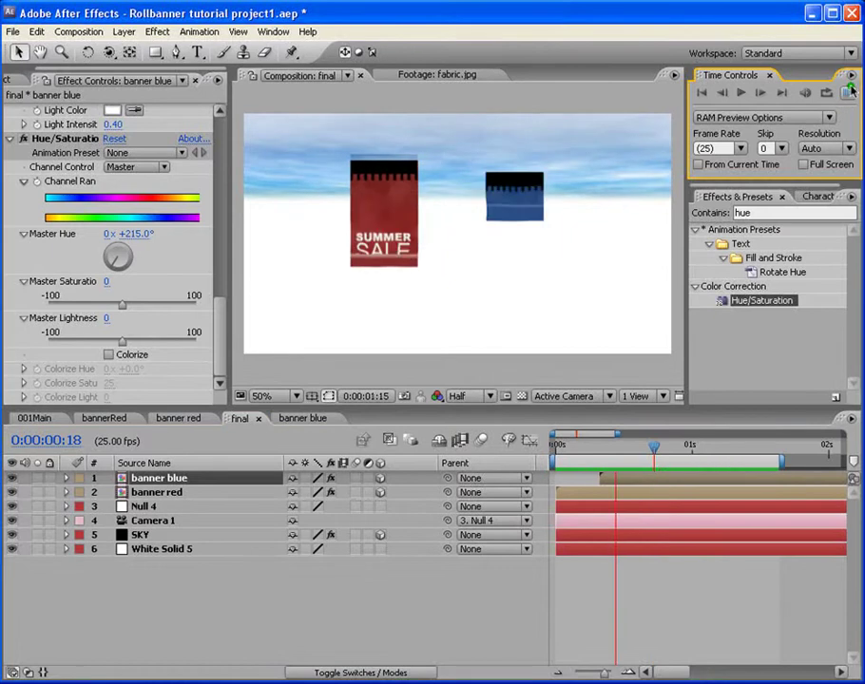
pyautogui.click(586, 449)
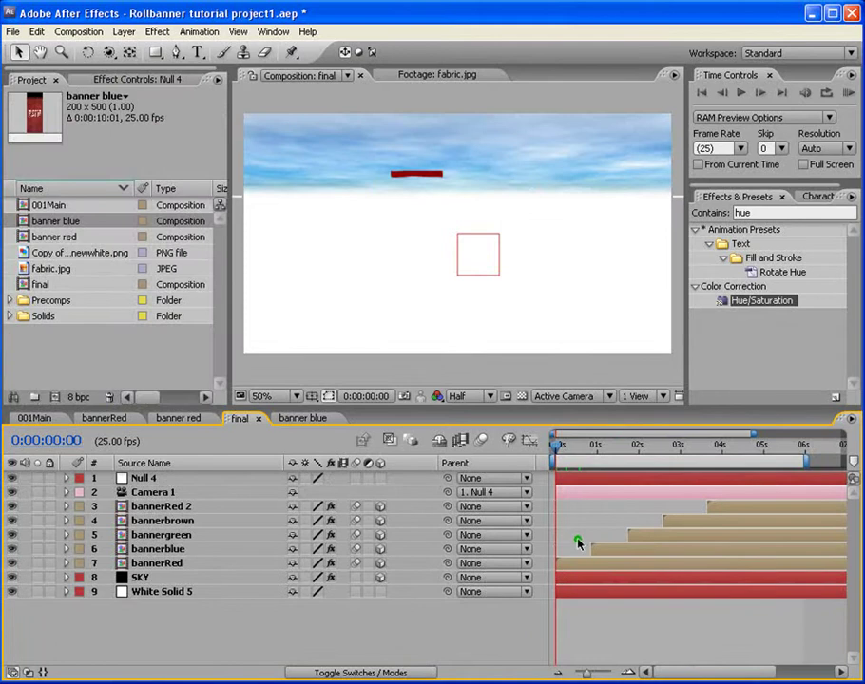
# In the five-banner final composition, go to 0:00:03:11, make Null 4 a 3D layer and set its Z position to 308.
pyautogui.moveTo(557, 454); pyautogui.dragTo(699, 447)
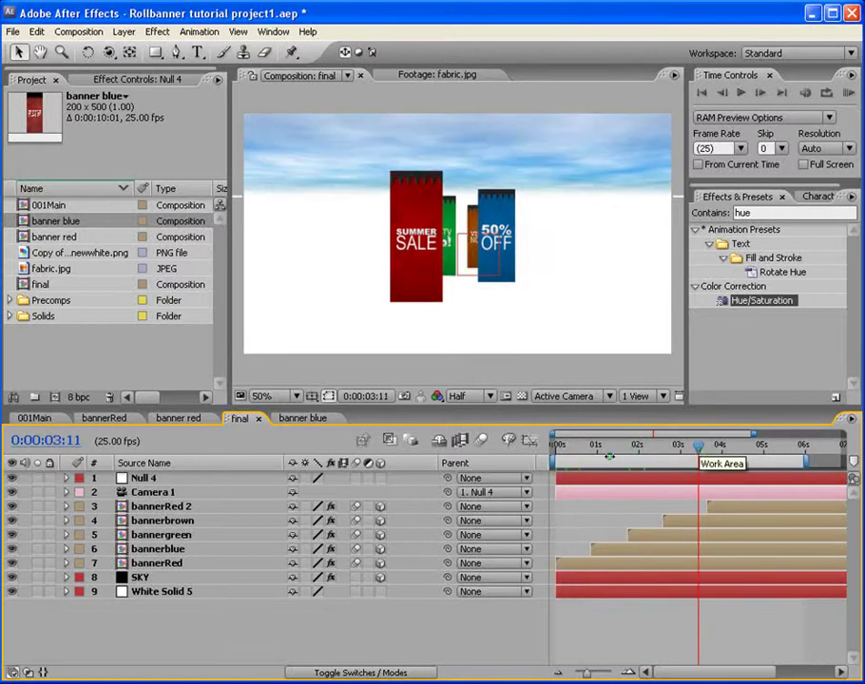
pyautogui.click(732, 443)
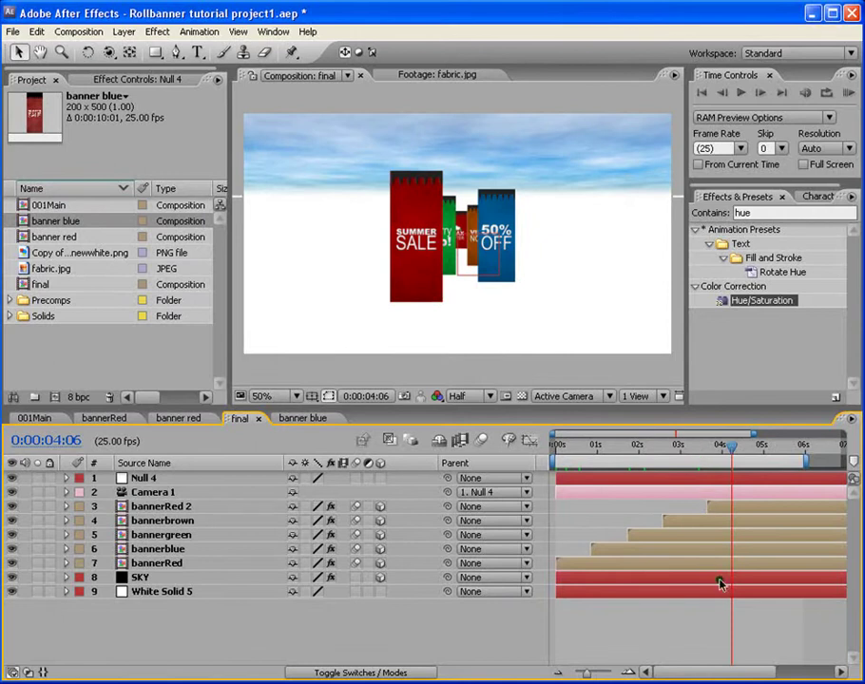
pyautogui.click(615, 447)
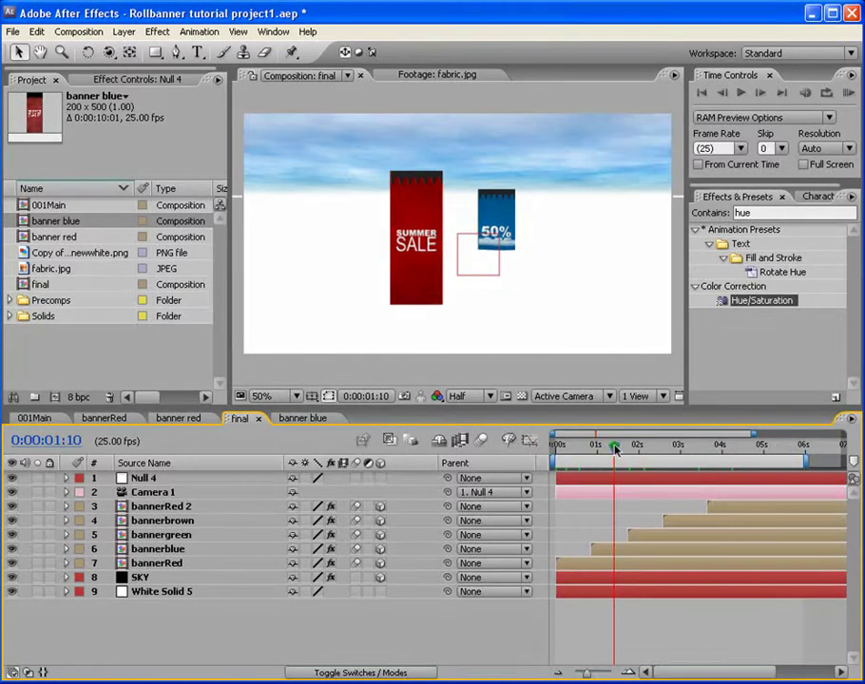
pyautogui.moveTo(613, 449); pyautogui.dragTo(698, 447)
pyautogui.click(135, 478)
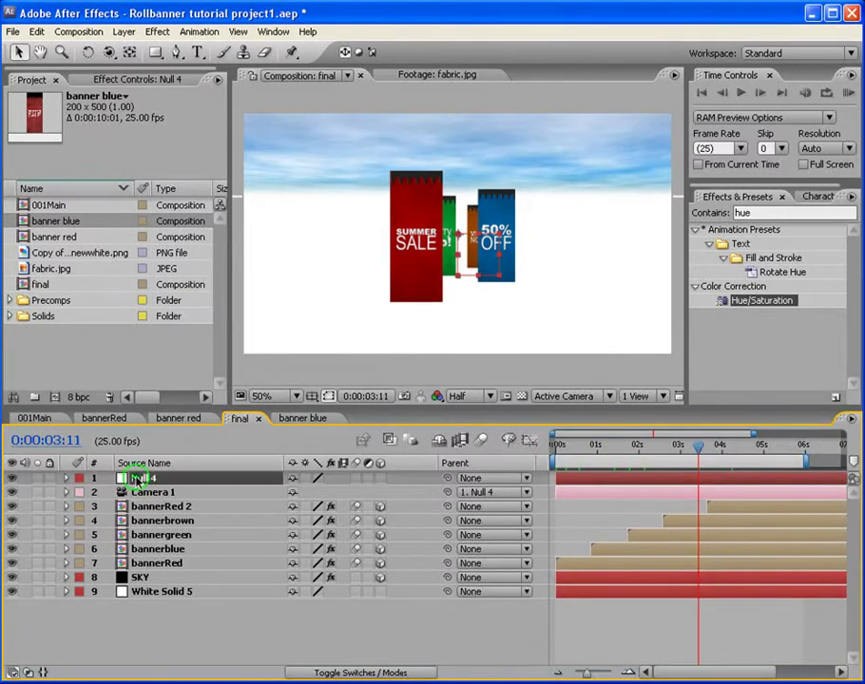
pyautogui.press('p')
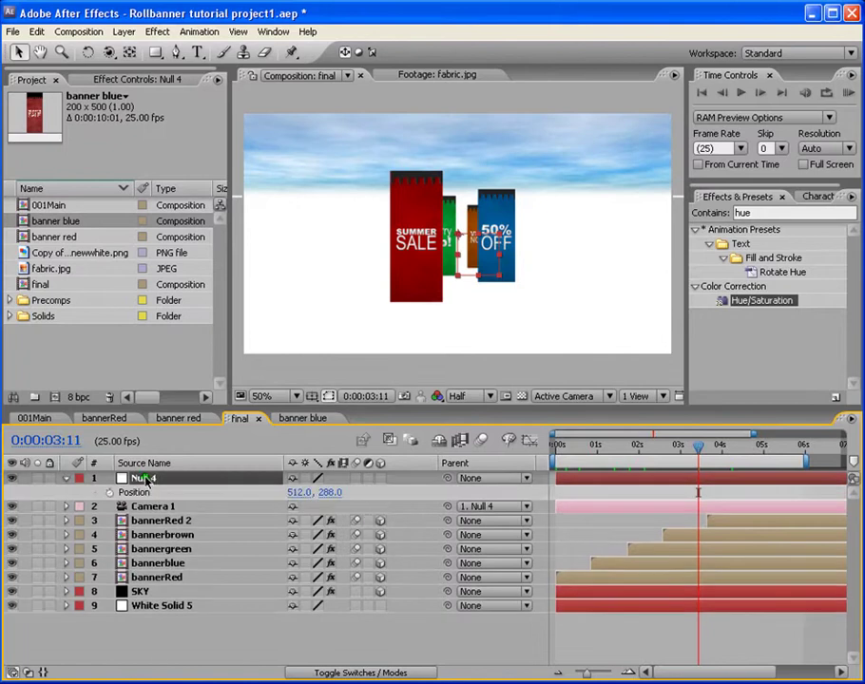
pyautogui.moveTo(327, 493); pyautogui.dragTo(376, 492)
pyautogui.hotkey('ctrl', 'z')
pyautogui.click(380, 480)
pyautogui.moveTo(354, 494); pyautogui.dragTo(556, 499)
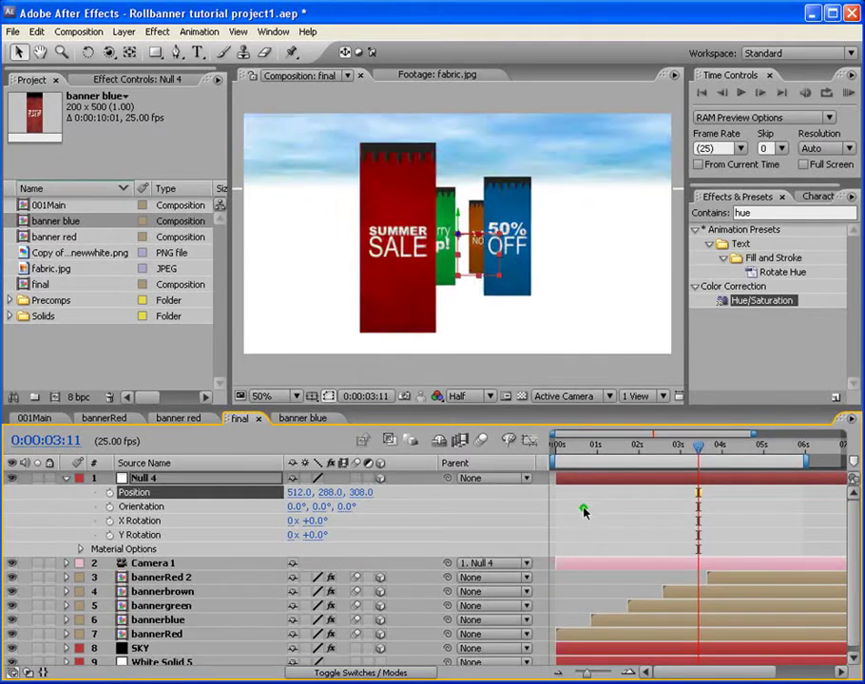
# Add a Position keyframe to Null 4 at 0:00:01:03.
pyautogui.click(553, 445)
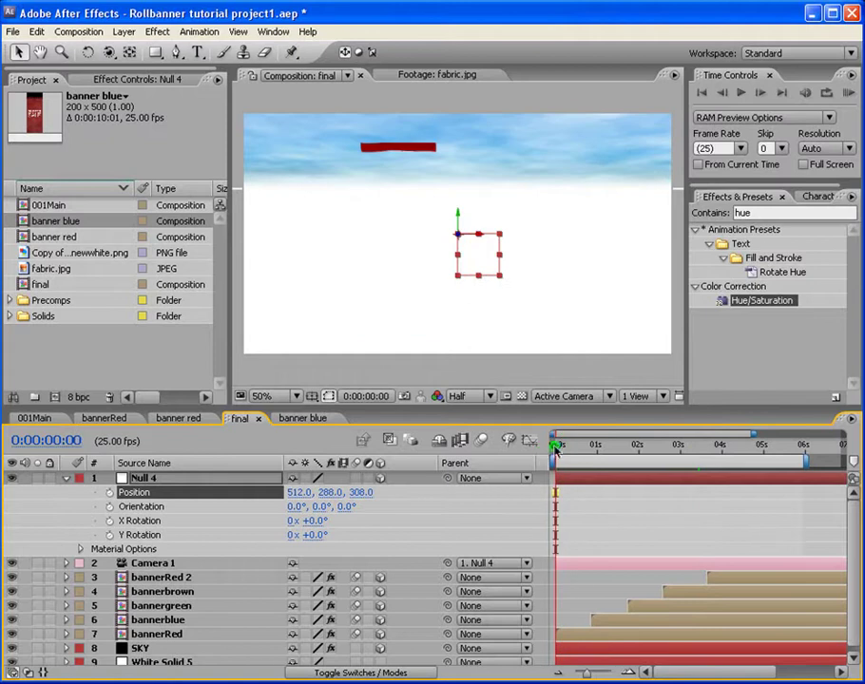
pyautogui.moveTo(556, 449); pyautogui.dragTo(603, 448)
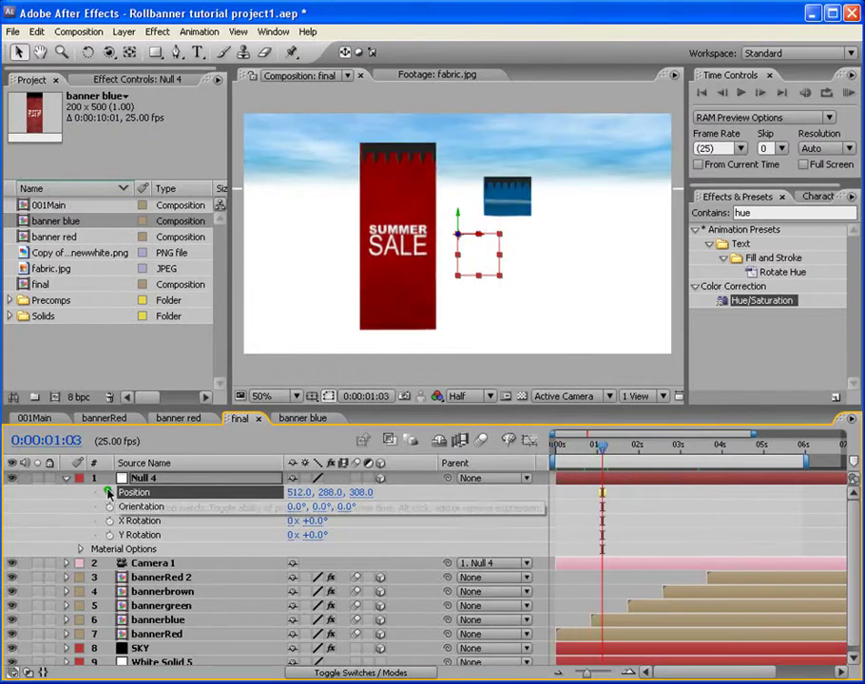
pyautogui.click(109, 491)
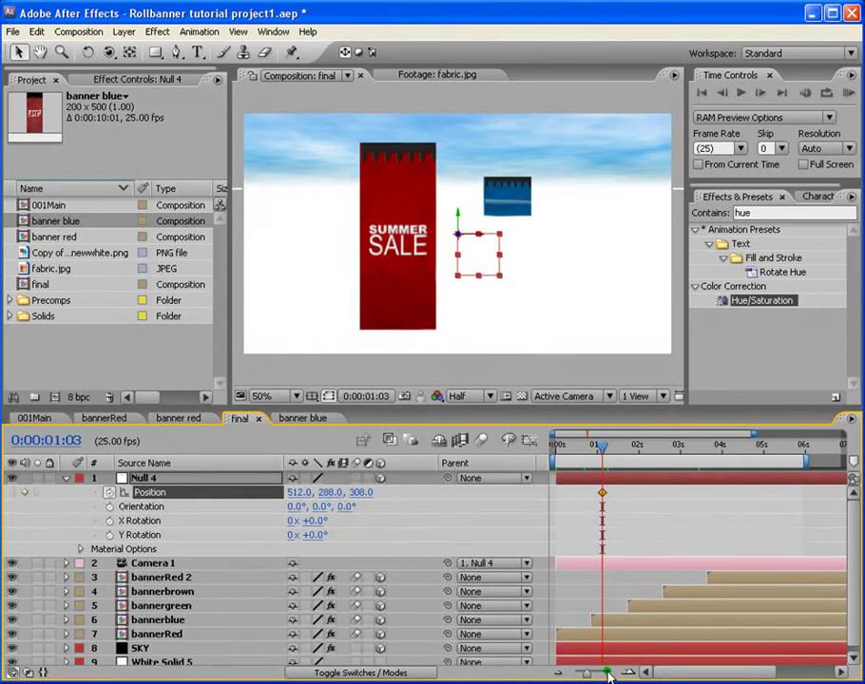
# Extend the work area to cover the whole 10-second composition and go to 0:00:06:04.
pyautogui.moveTo(610, 672); pyautogui.dragTo(561, 675)
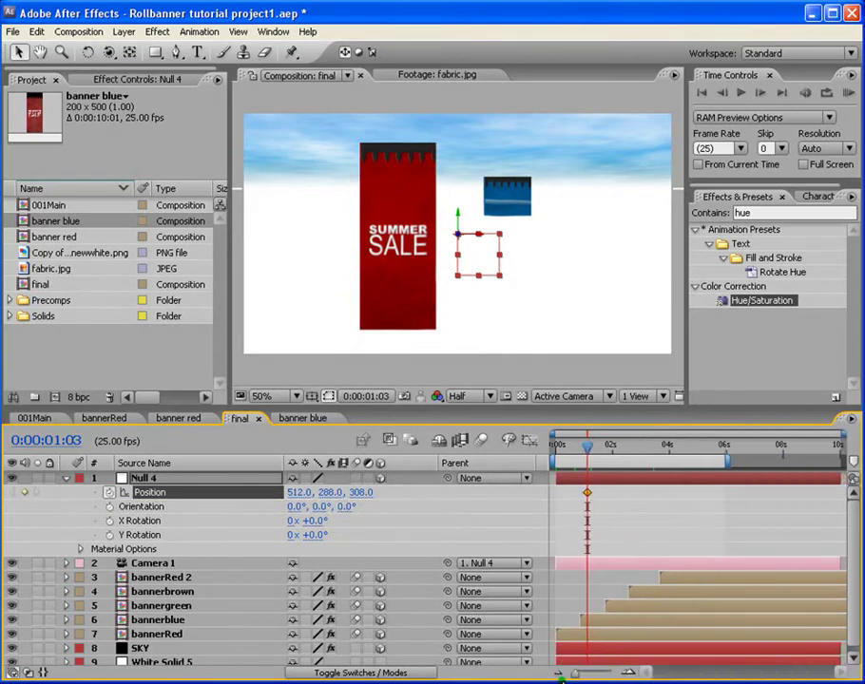
pyautogui.moveTo(724, 460); pyautogui.dragTo(840, 461)
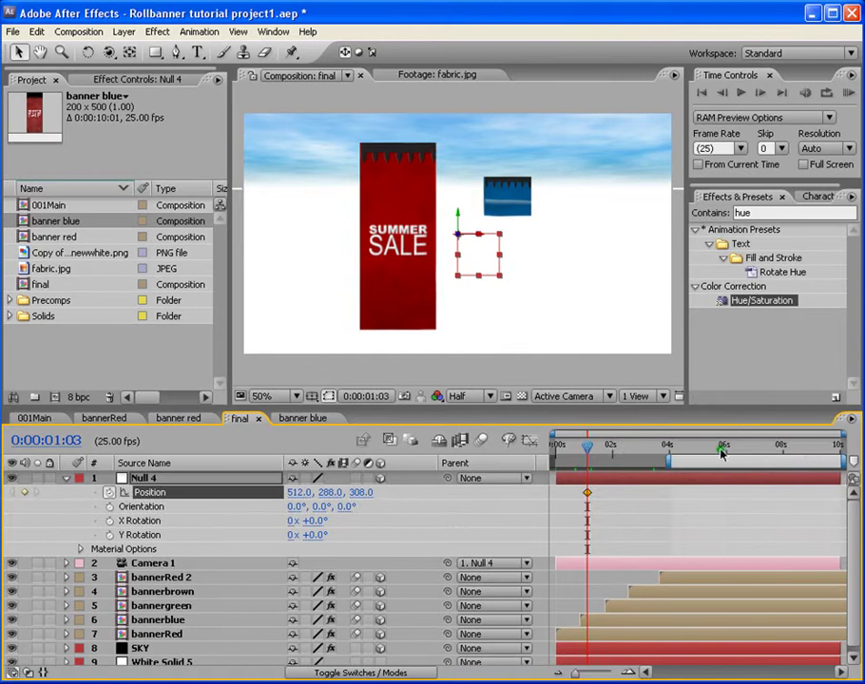
pyautogui.moveTo(698, 464); pyautogui.dragTo(747, 447)
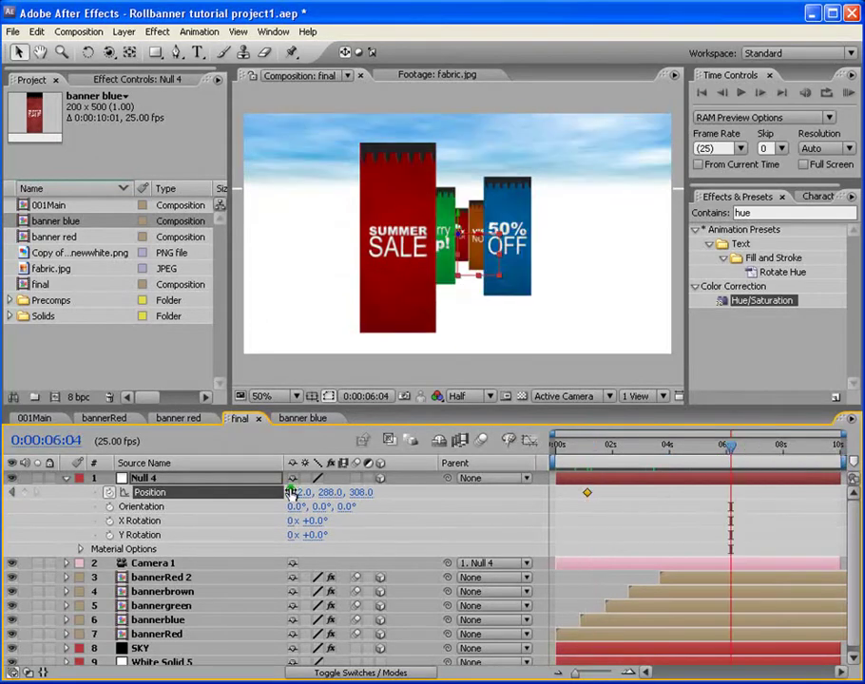
# Keyframe Null 4's Z position at 2471 at 0:00:06:04 so the camera travels forward to the MAX AFTER banner.
pyautogui.moveTo(290, 492); pyautogui.dragTo(433, 495)
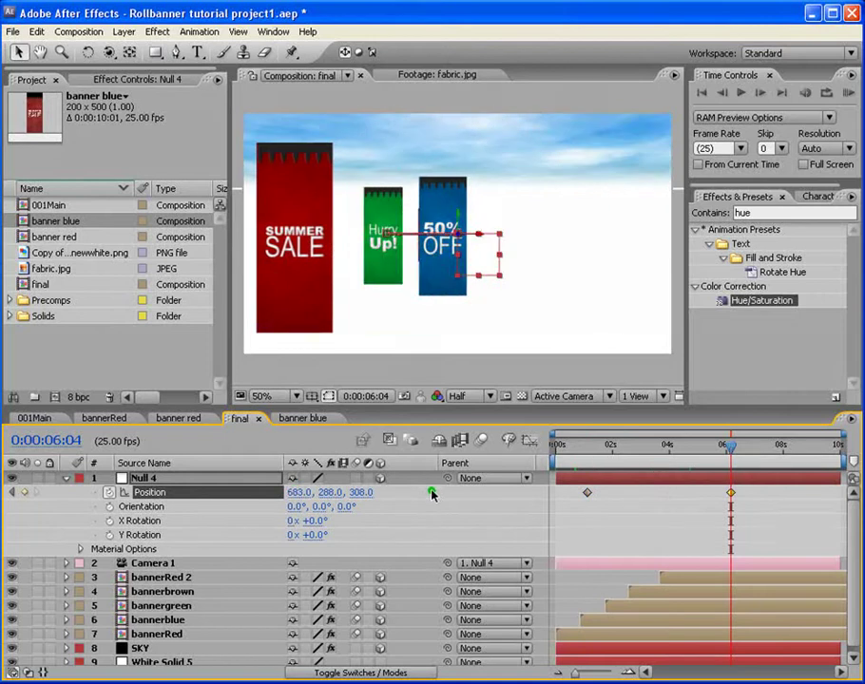
pyautogui.hotkey('ctrl', 'z')
pyautogui.moveTo(350, 493); pyautogui.dragTo(437, 521)
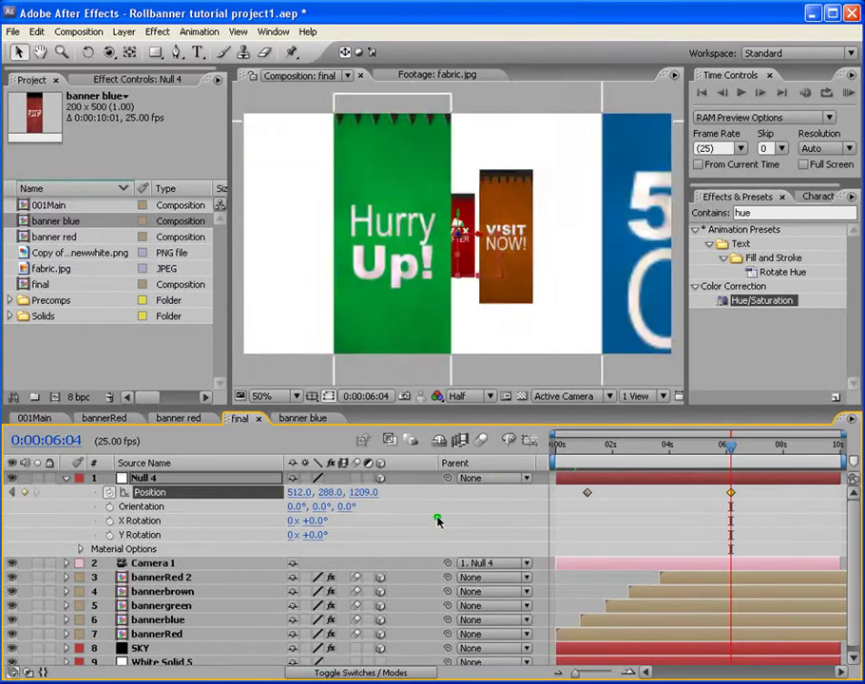
pyautogui.moveTo(350, 496); pyautogui.dragTo(600, 533)
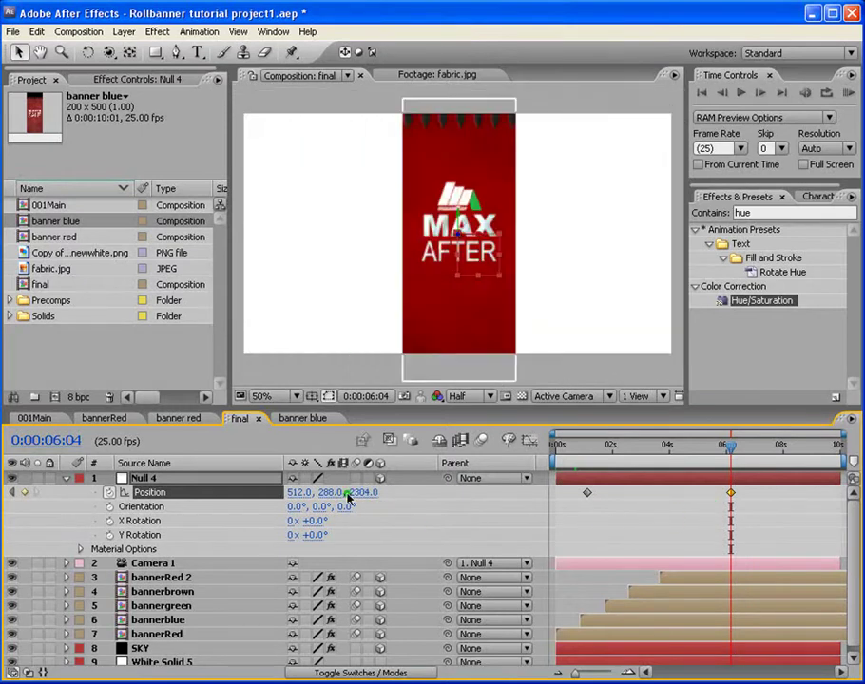
pyautogui.moveTo(347, 498); pyautogui.dragTo(422, 500)
pyautogui.moveTo(364, 495); pyautogui.dragTo(654, 508)
# Apply Easy Ease to both of Null 4's Position keyframes and run a RAM preview of the camera move.
pyautogui.click(586, 493)
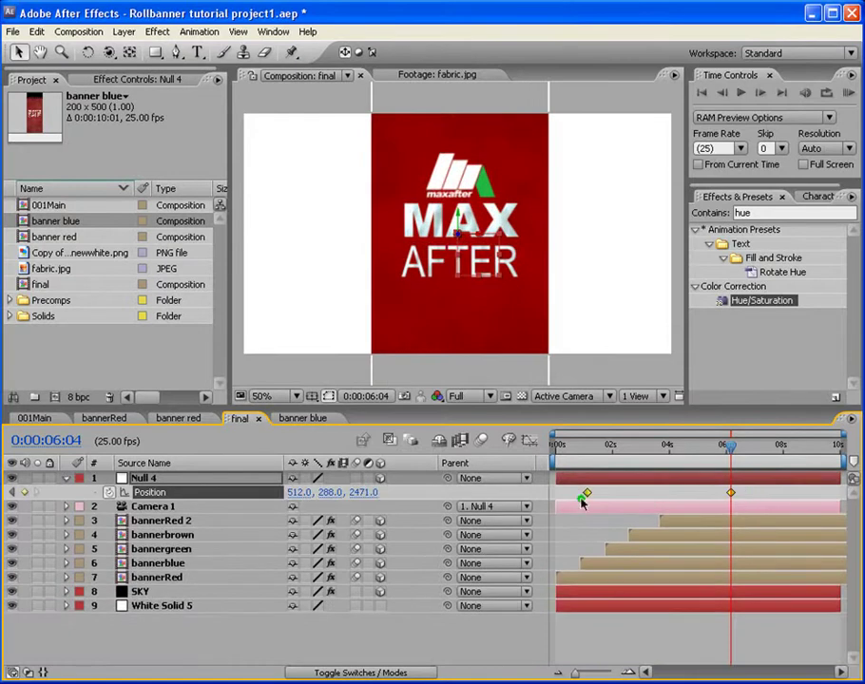
pyautogui.rightClick(586, 494)
pyautogui.moveTo(708, 644)
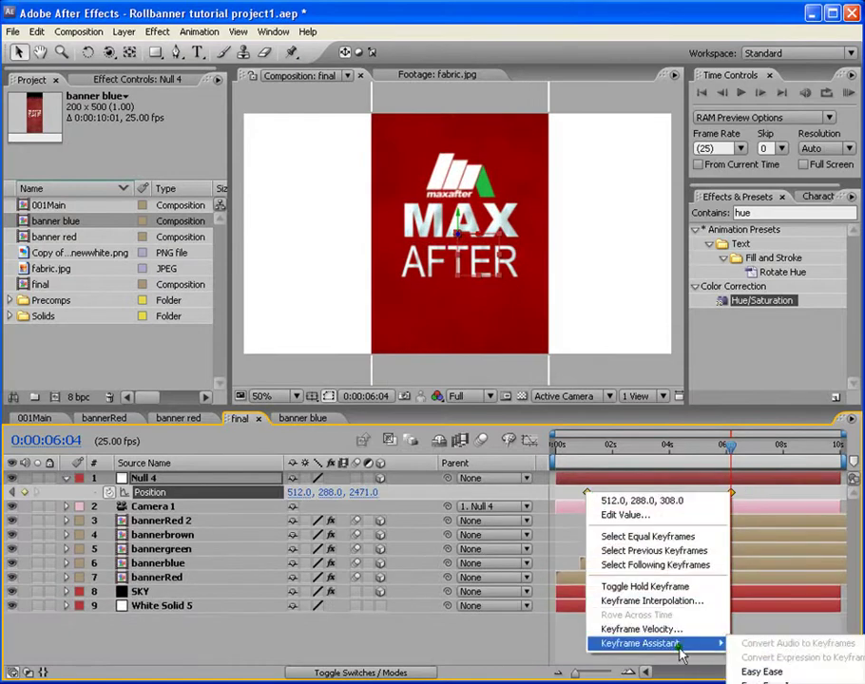
pyautogui.click(761, 671)
pyautogui.click(573, 444)
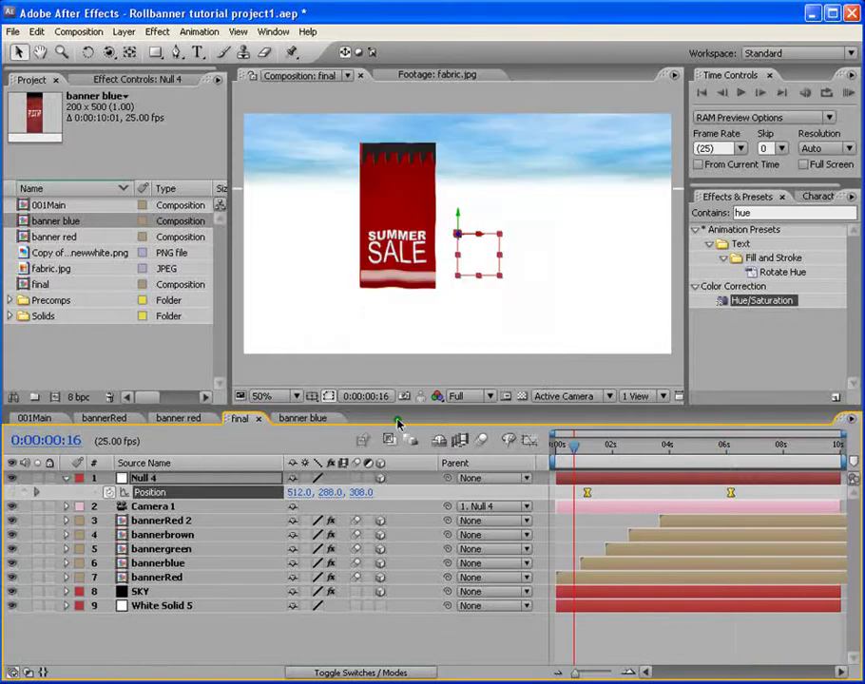
pyautogui.click(848, 92)
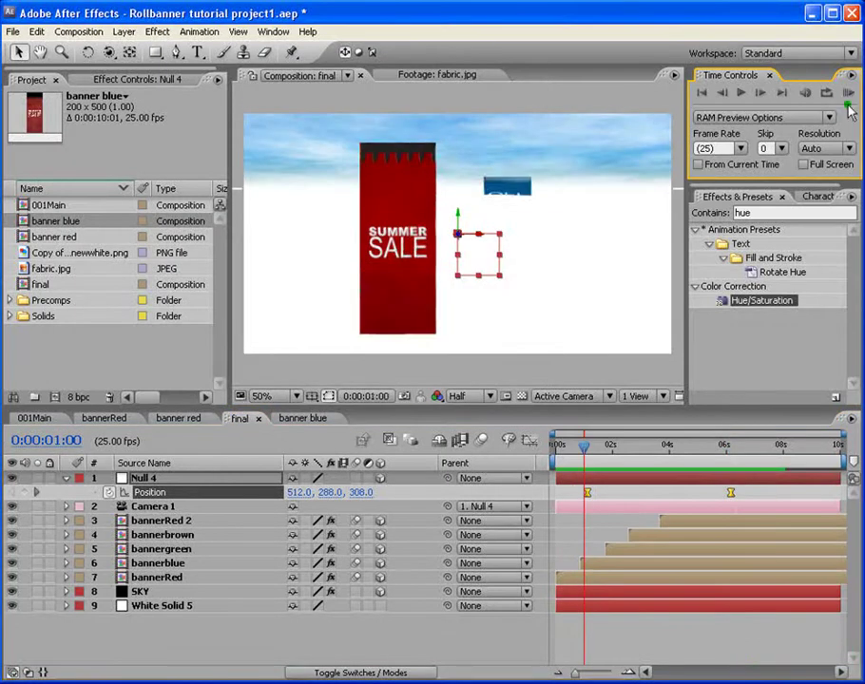
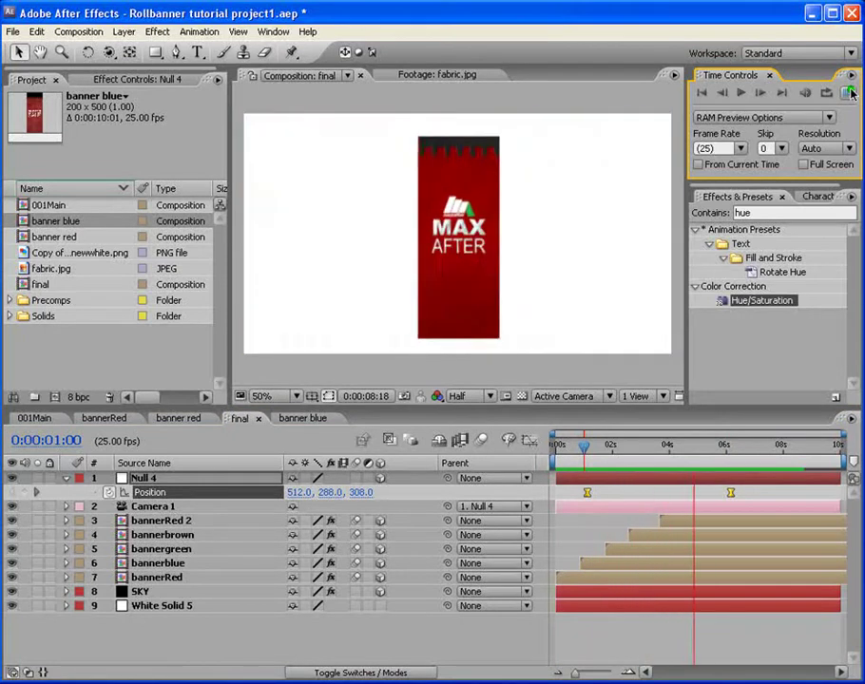
# Slow the camera move by shifting Null 4's last Position keyframe to about 8 seconds, and check the frame at 0:00:03:07.
pyautogui.click(643, 447)
pyautogui.moveTo(643, 447); pyautogui.dragTo(676, 456)
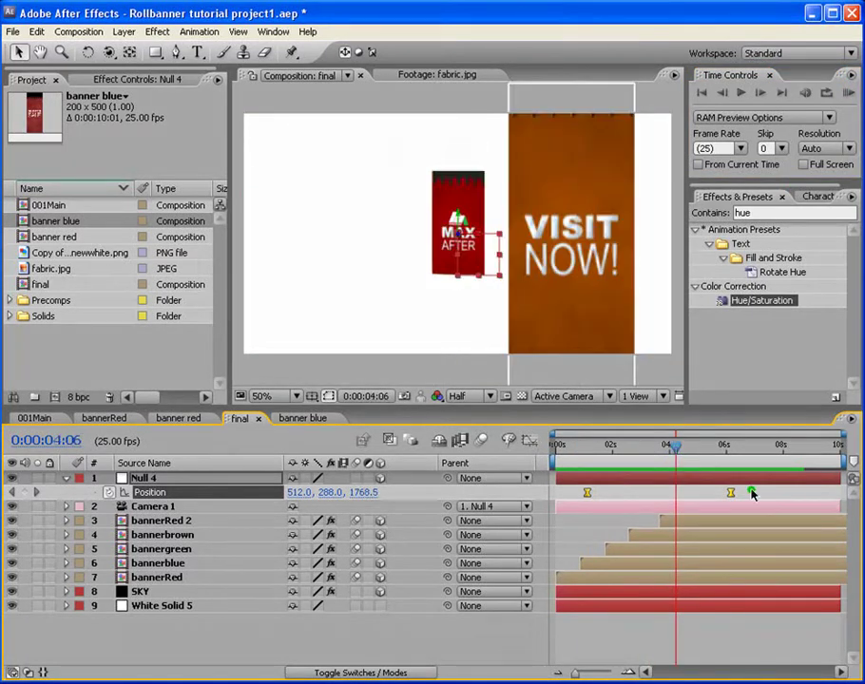
pyautogui.click(752, 491)
pyautogui.moveTo(730, 495); pyautogui.dragTo(779, 495)
pyautogui.moveTo(676, 446); pyautogui.dragTo(650, 448)
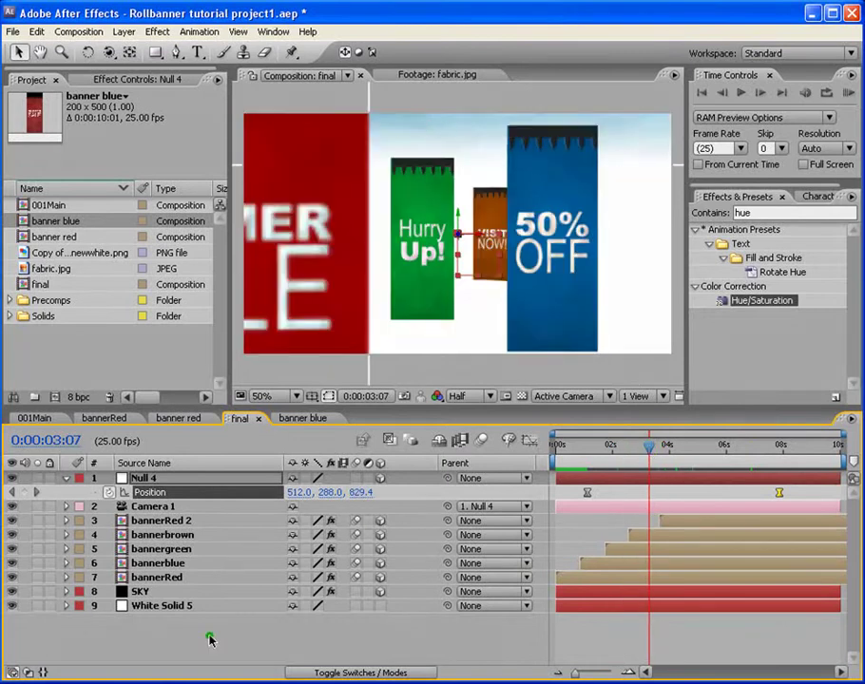
# Scale the SKY layer uniformly to 1726% and check how it fills the background from 0:00:00:00 to 0:00:01:05.
pyautogui.click(141, 593)
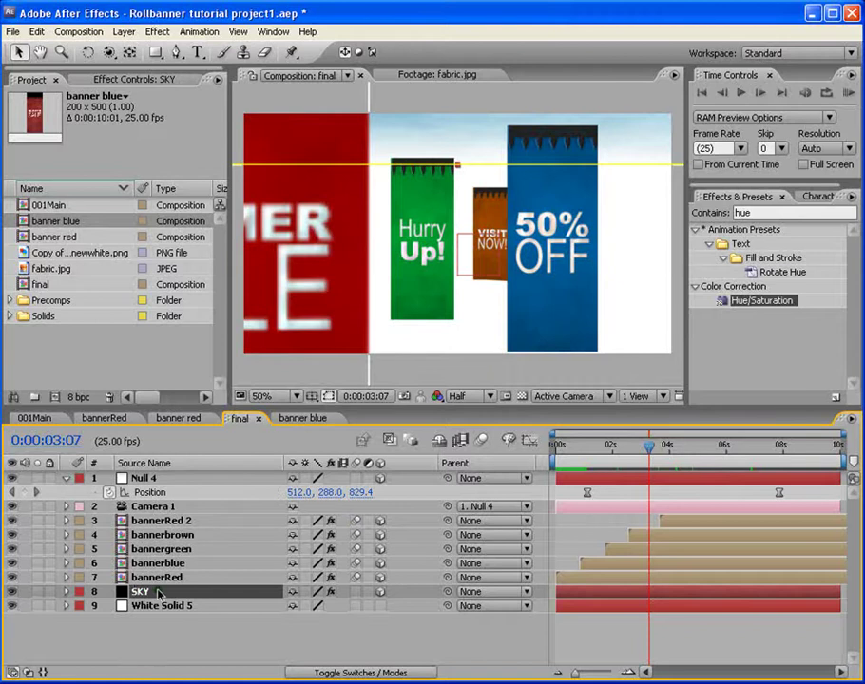
pyautogui.press('s')
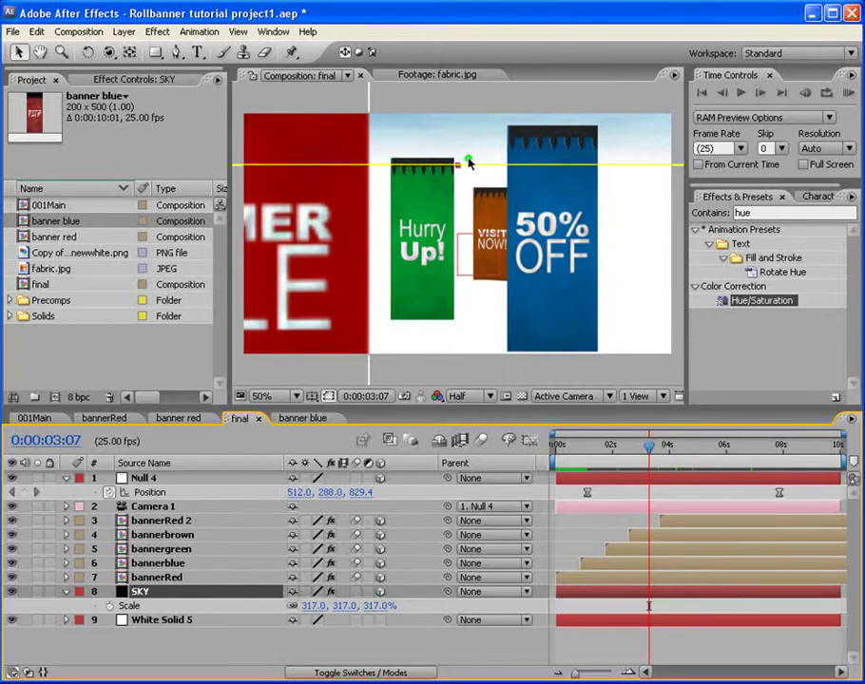
pyautogui.scroll(-4, 465, 169)
pyautogui.scroll(2, 462, 169)
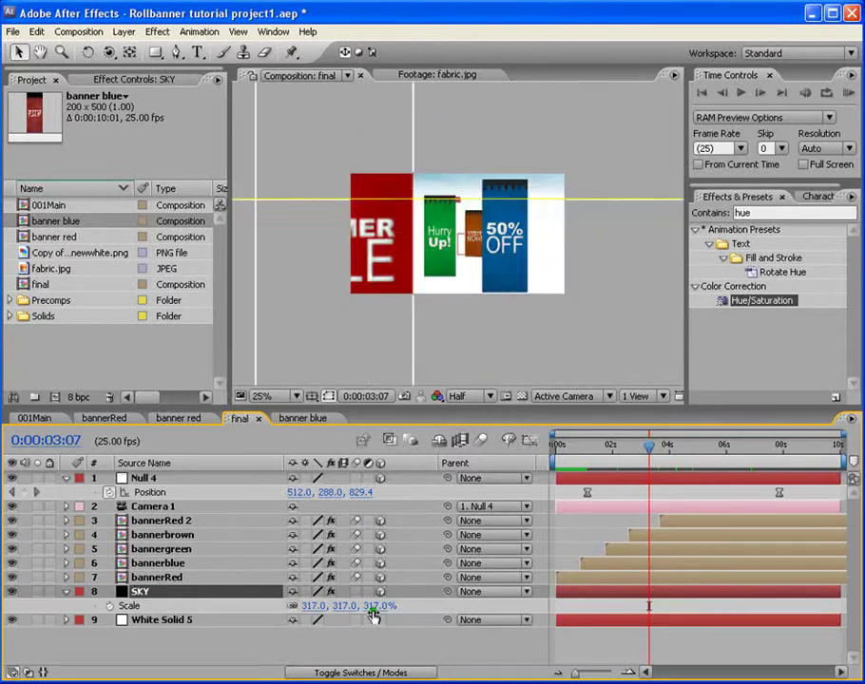
pyautogui.moveTo(378, 608); pyautogui.dragTo(468, 606)
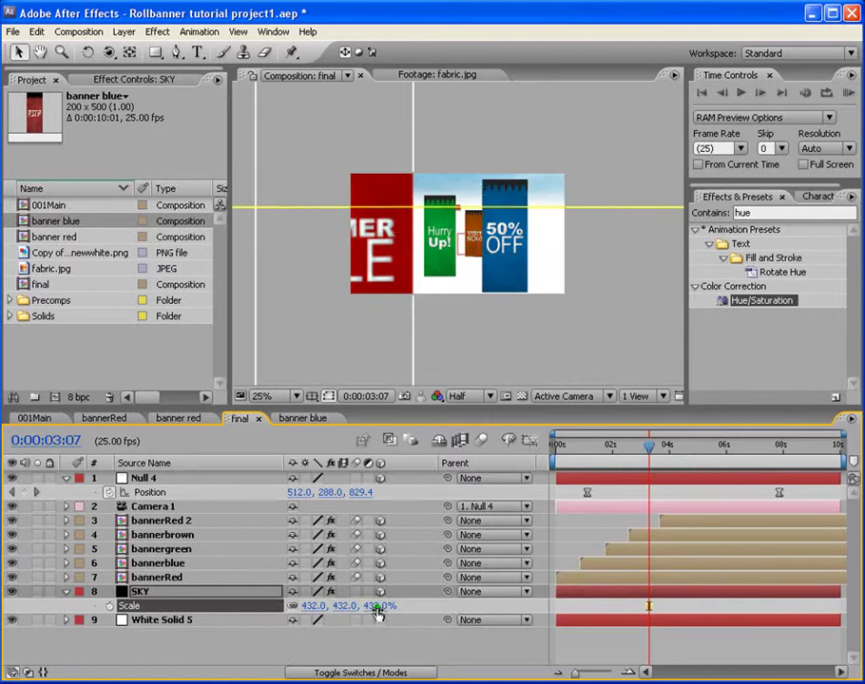
pyautogui.moveTo(378, 607); pyautogui.dragTo(572, 596)
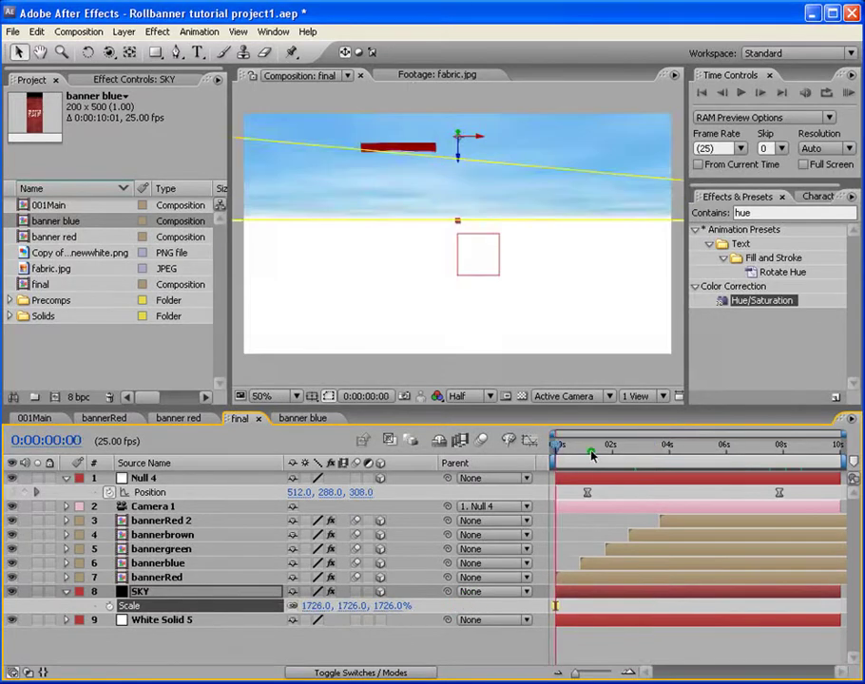
pyautogui.moveTo(594, 453); pyautogui.dragTo(590, 450)
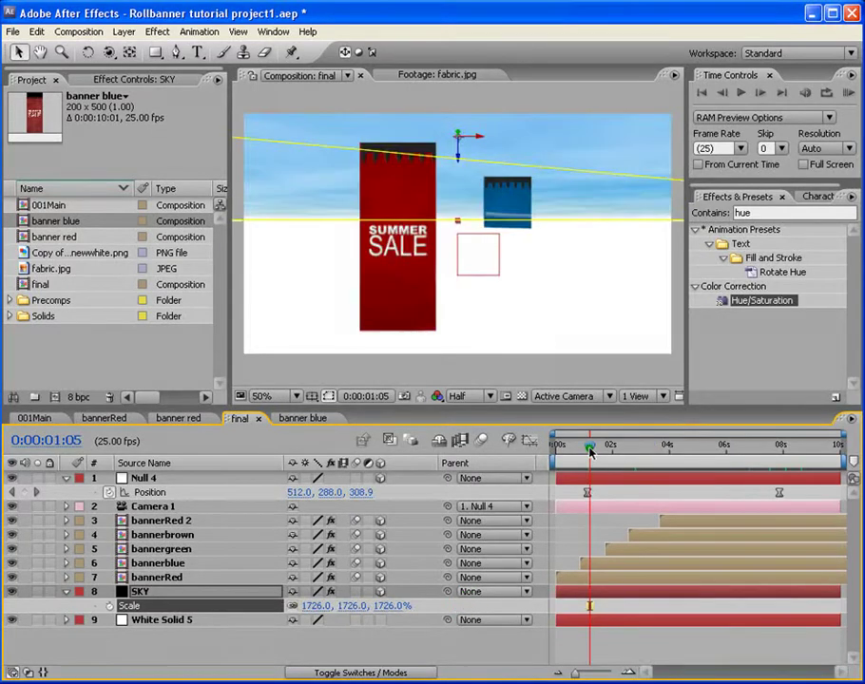
pyautogui.scroll(-1, 451, 222)
# Collapse the expanded layer properties and add a new adjustment layer above all layers in the final composition.
pyautogui.click(63, 503)
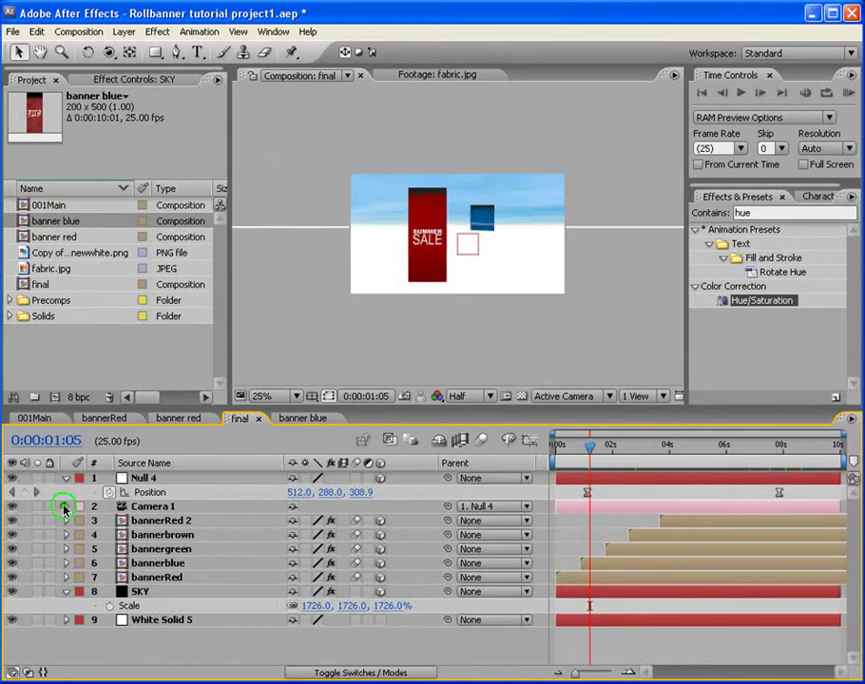
pyautogui.click(65, 478)
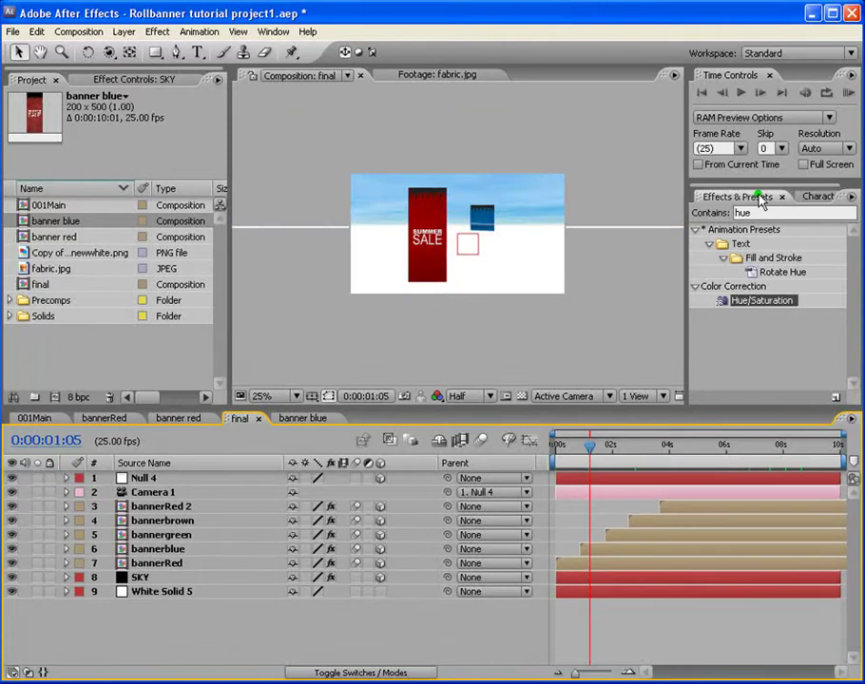
pyautogui.click(760, 212)
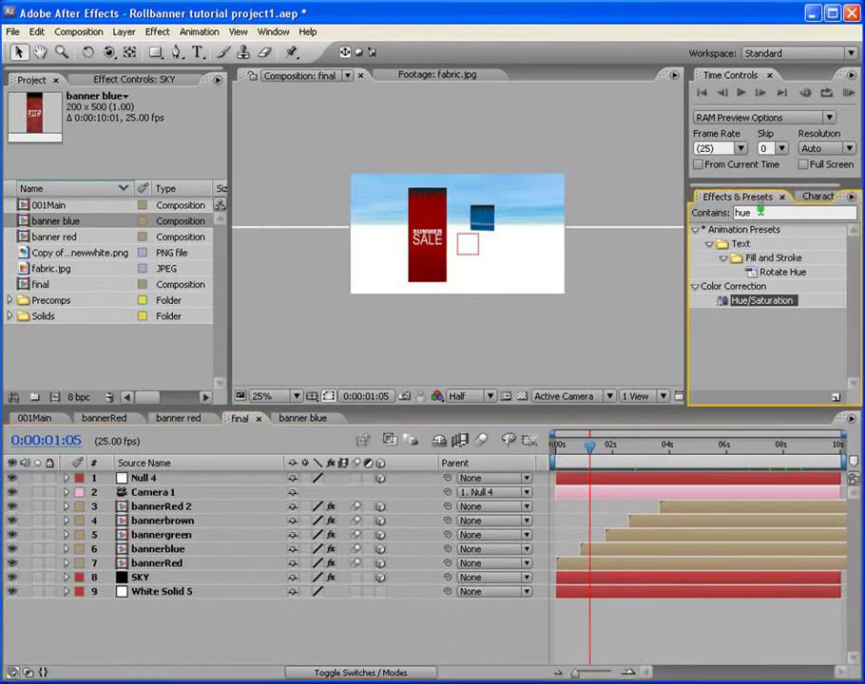
pyautogui.click(125, 31)
pyautogui.moveTo(133, 49)
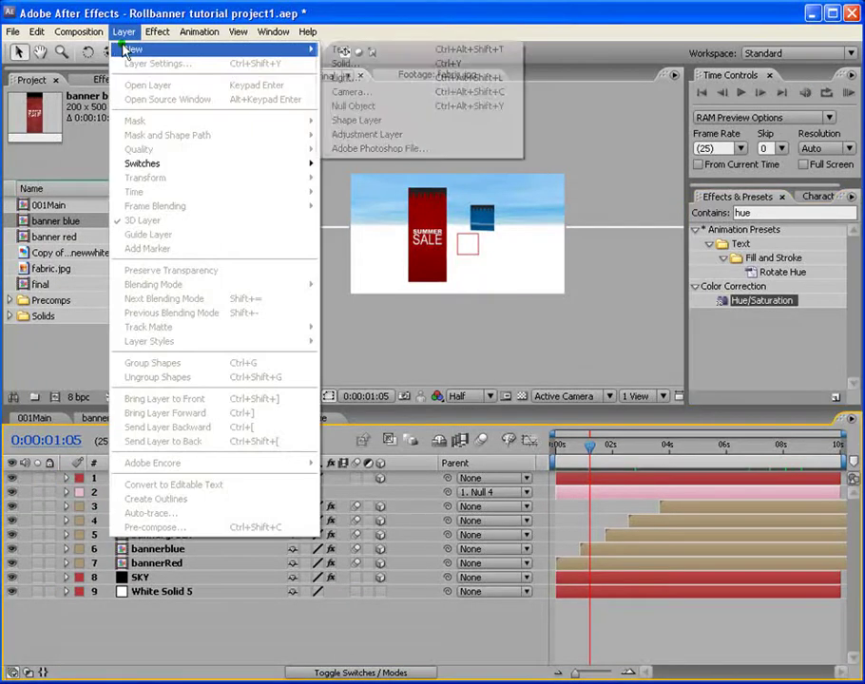
pyautogui.click(357, 133)
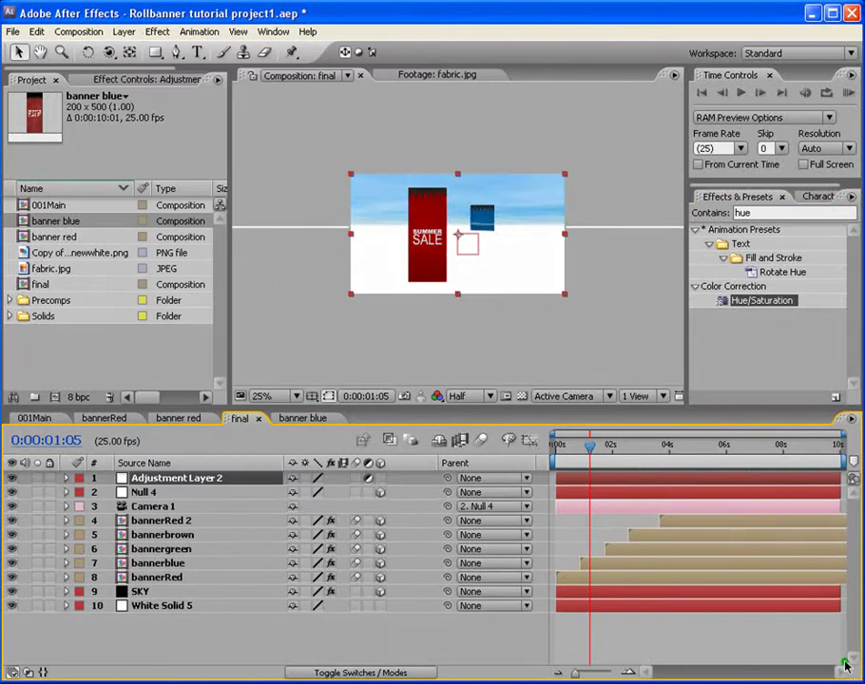
pyautogui.press('.')
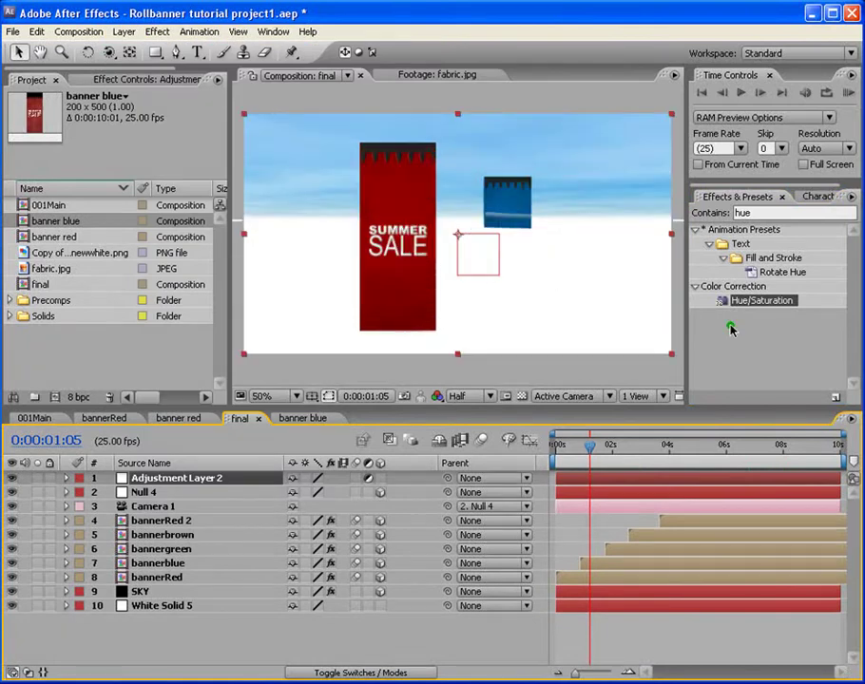
# Search the effects for "len" and apply Lens Flare to the new adjustment layer.
pyautogui.moveTo(731, 329); pyautogui.dragTo(255, 496)
pyautogui.moveTo(767, 213); pyautogui.dragTo(619, 244)
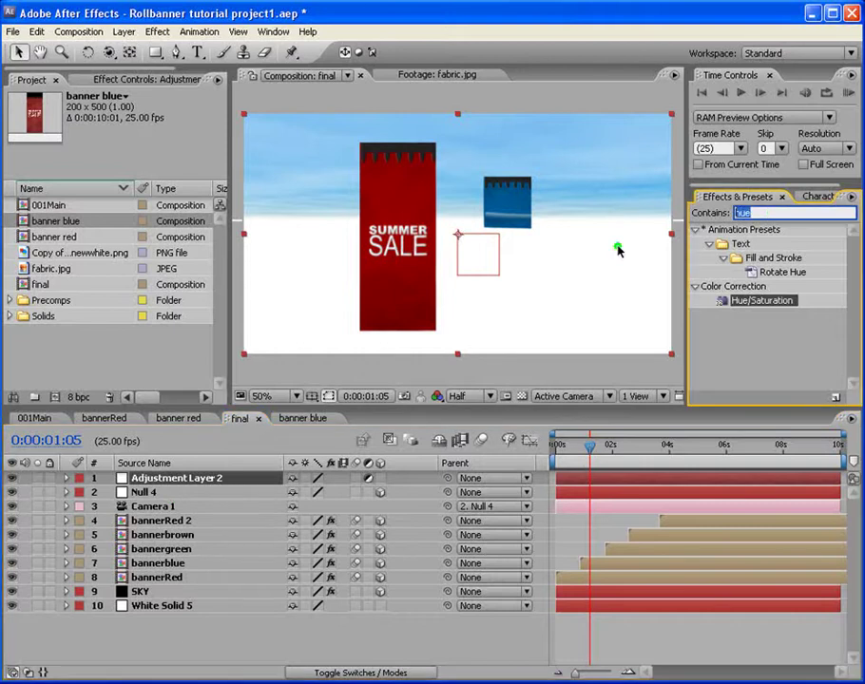
pyautogui.write('lends')
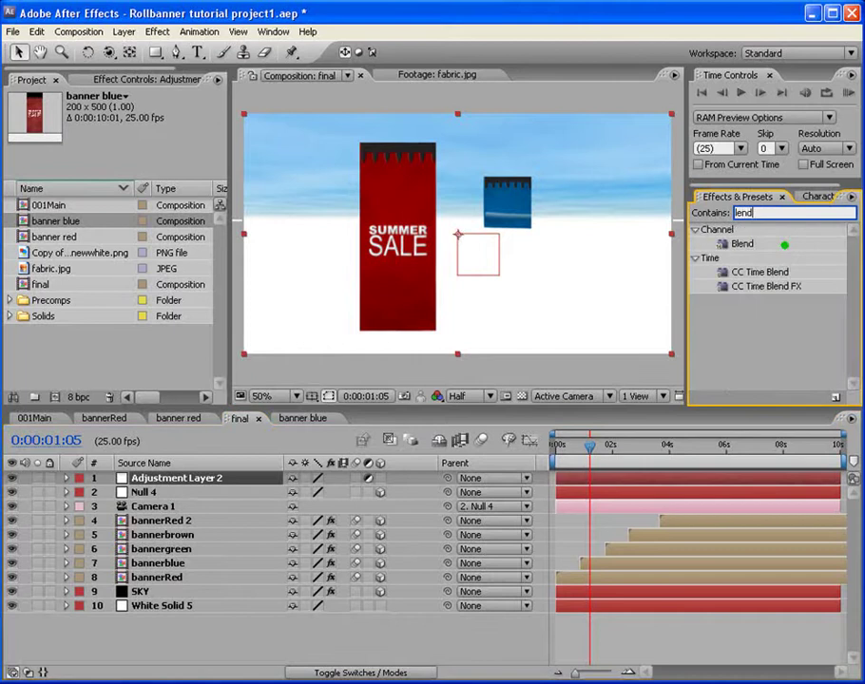
pyautogui.press('BackSpace')
pyautogui.press('BackSpace')
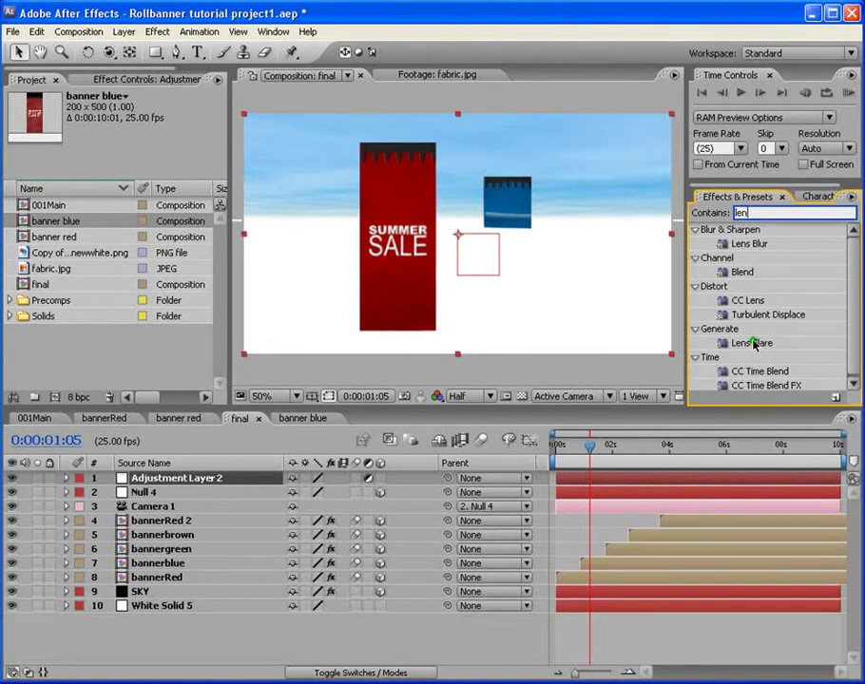
pyautogui.moveTo(754, 346); pyautogui.dragTo(599, 479)
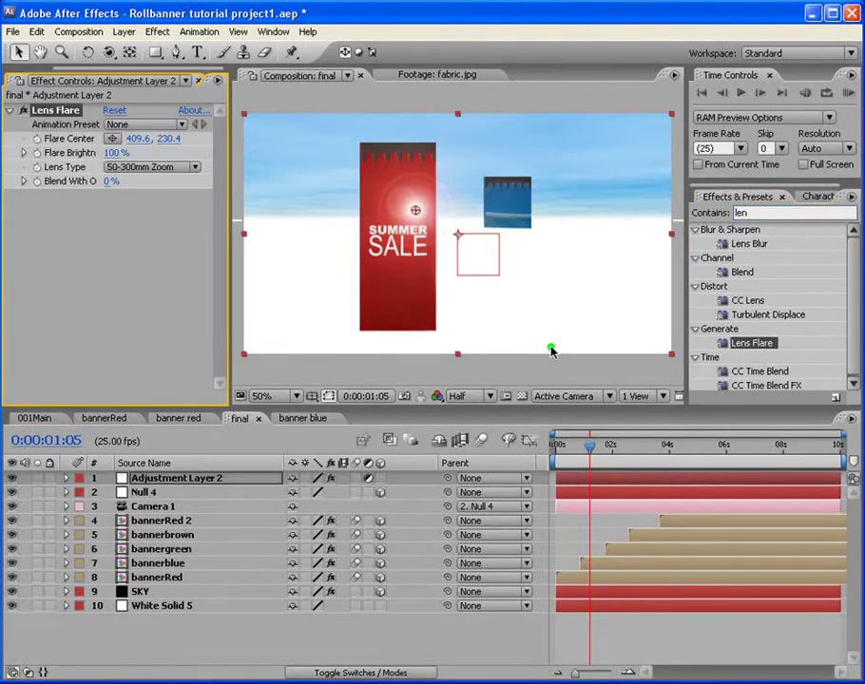
# Move the Flare Center beyond the frame's upper-right corner to about 1063.6, -75.6 and keyframe it at 0:00:00:00.
pyautogui.moveTo(415, 211); pyautogui.dragTo(670, 104)
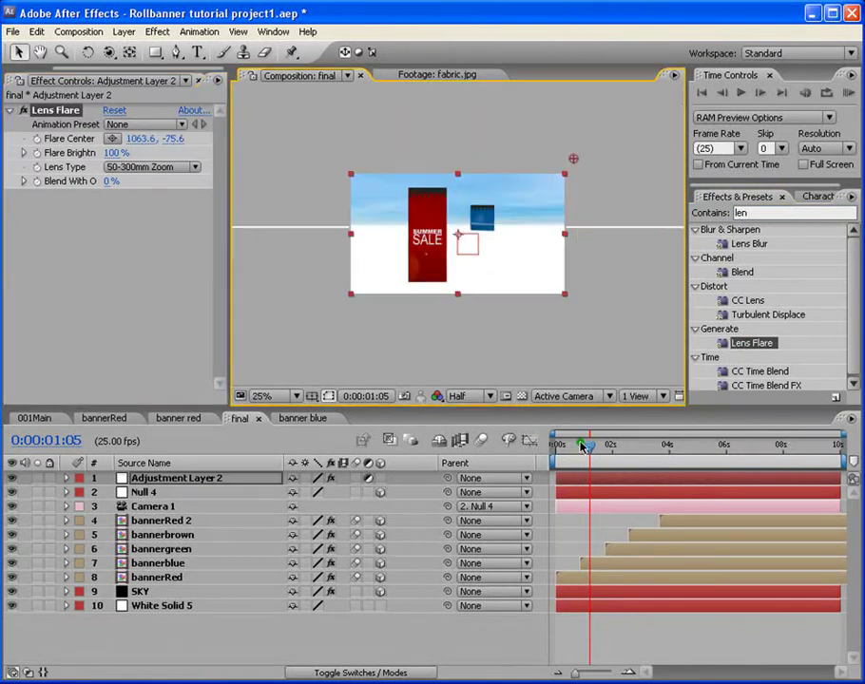
pyautogui.moveTo(584, 443); pyautogui.dragTo(556, 444)
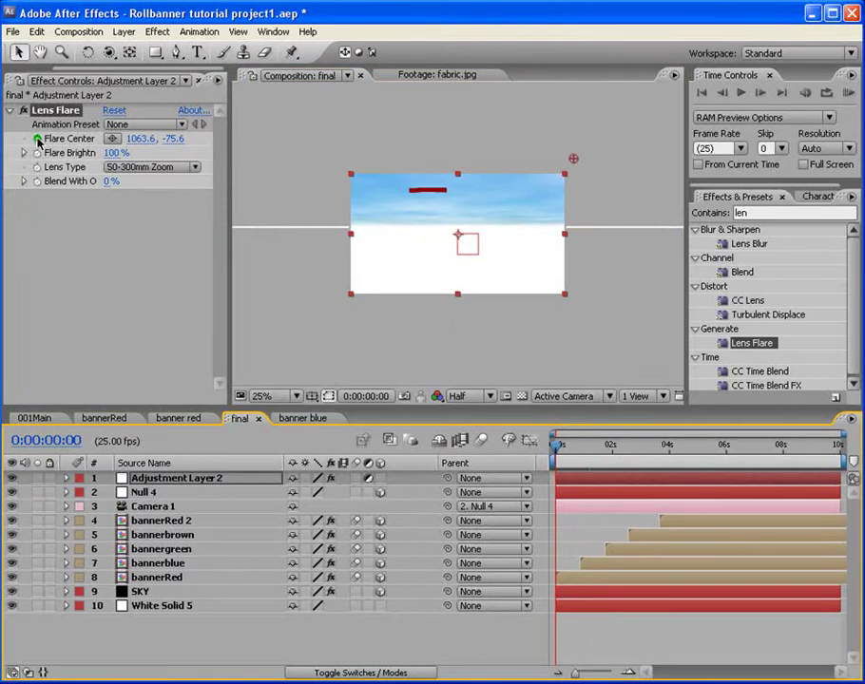
pyautogui.click(38, 139)
# Keyframe the Flare Center at about -308.4, -171.6 at 0:00:08:08, and check the moving flare at 0:00:01:22 and 0:00:01:11.
pyautogui.moveTo(590, 438); pyautogui.dragTo(720, 449)
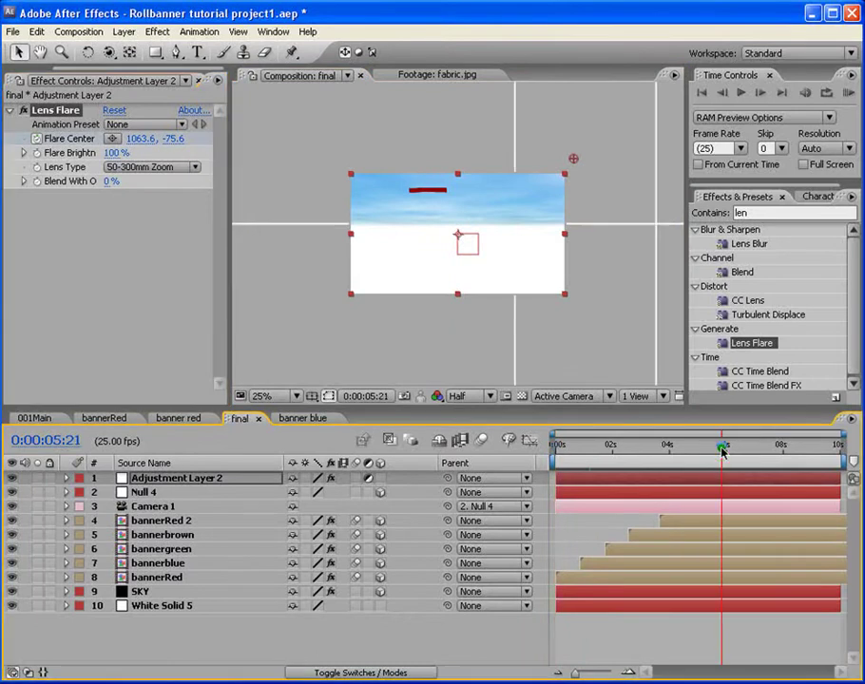
pyautogui.click(772, 449)
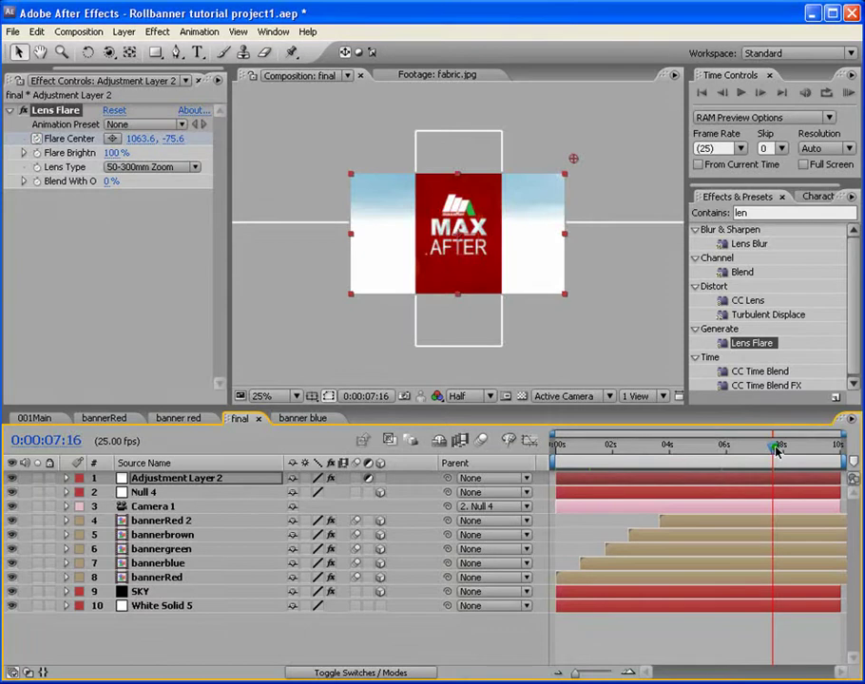
pyautogui.click(793, 450)
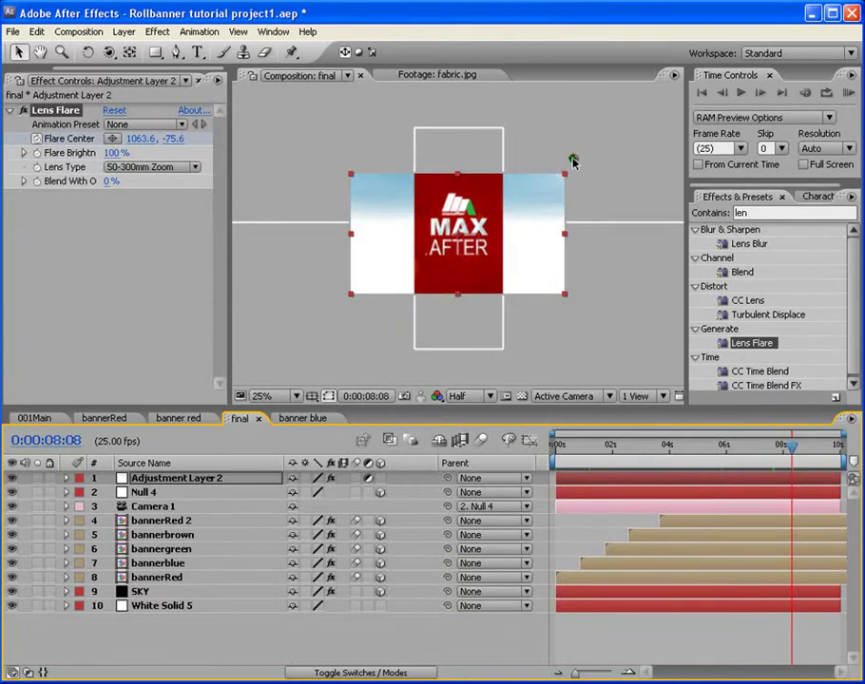
pyautogui.moveTo(573, 161); pyautogui.dragTo(287, 139)
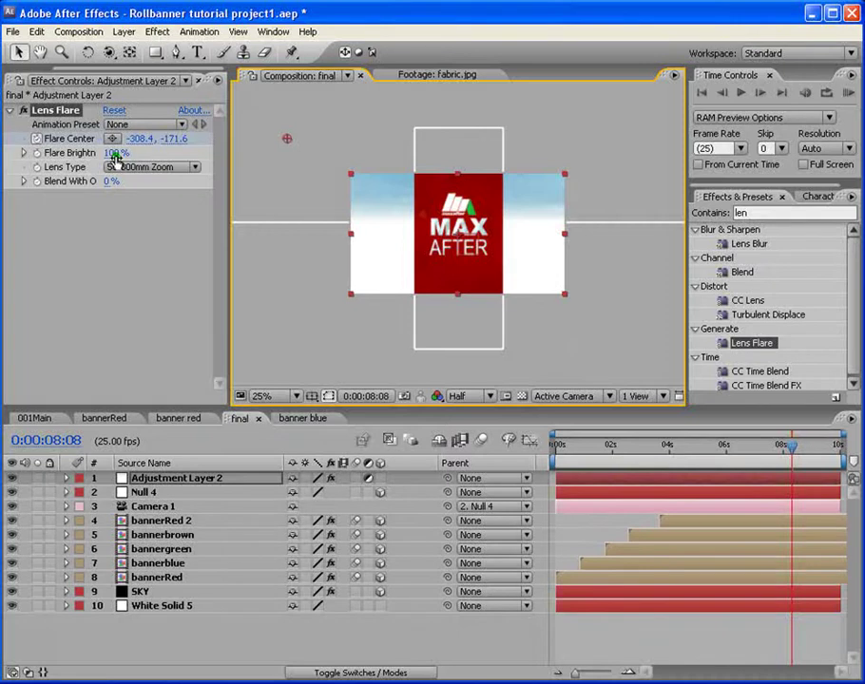
pyautogui.click(609, 451)
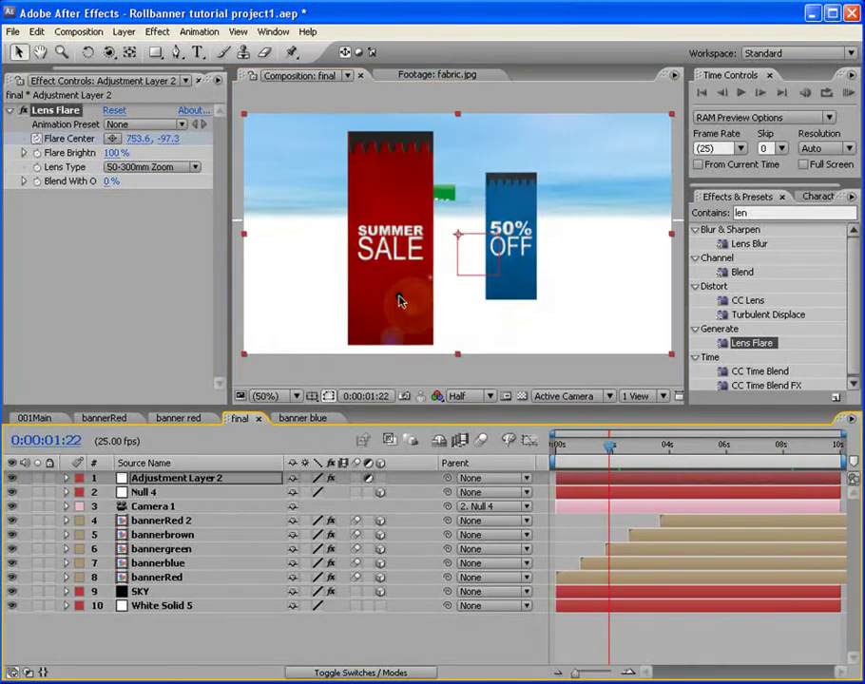
pyautogui.click(580, 451)
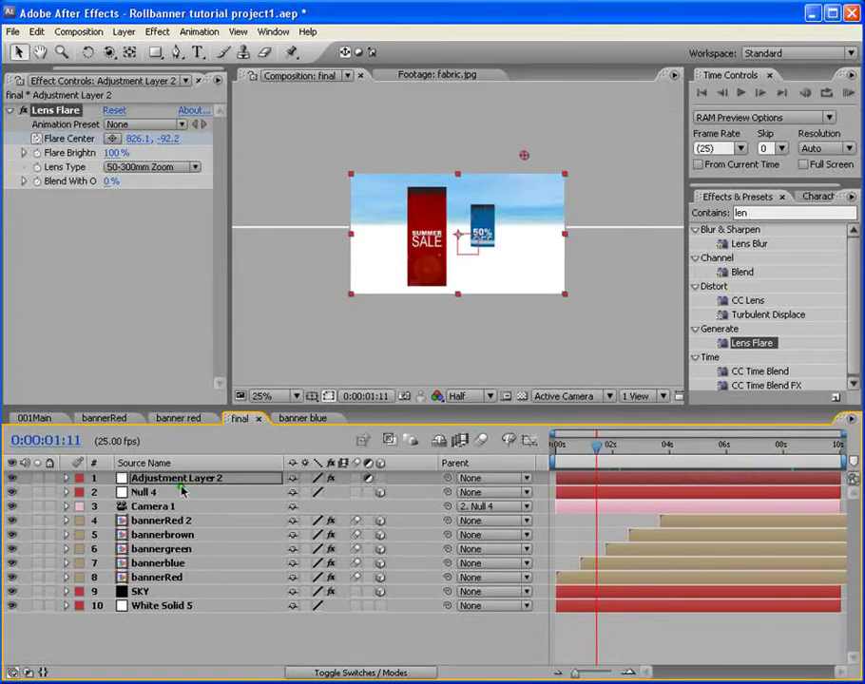
# Add a Photo Filter color correction to the adjustment layer and set its filter to Deep Blue.
pyautogui.click(181, 480)
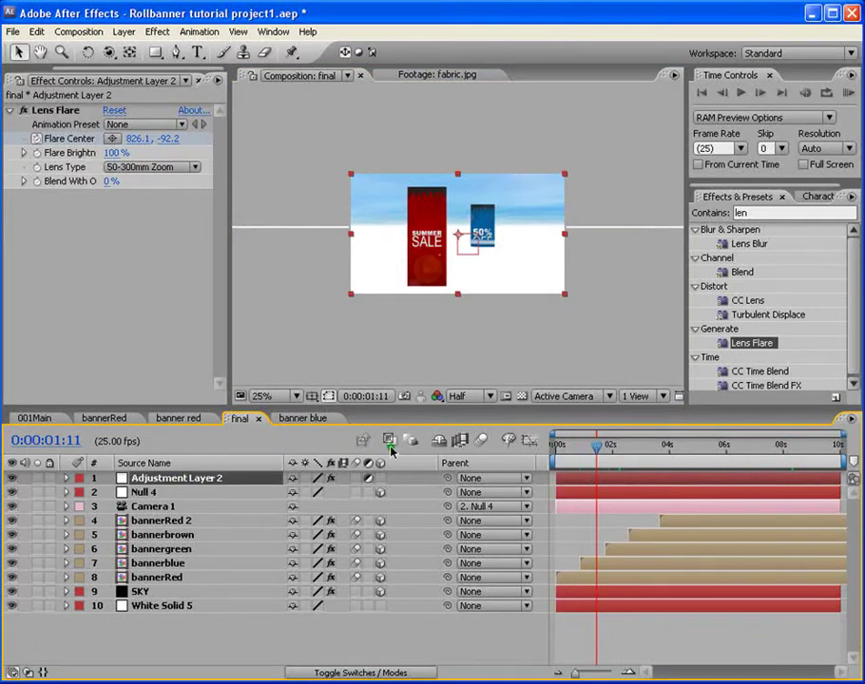
pyautogui.click(158, 32)
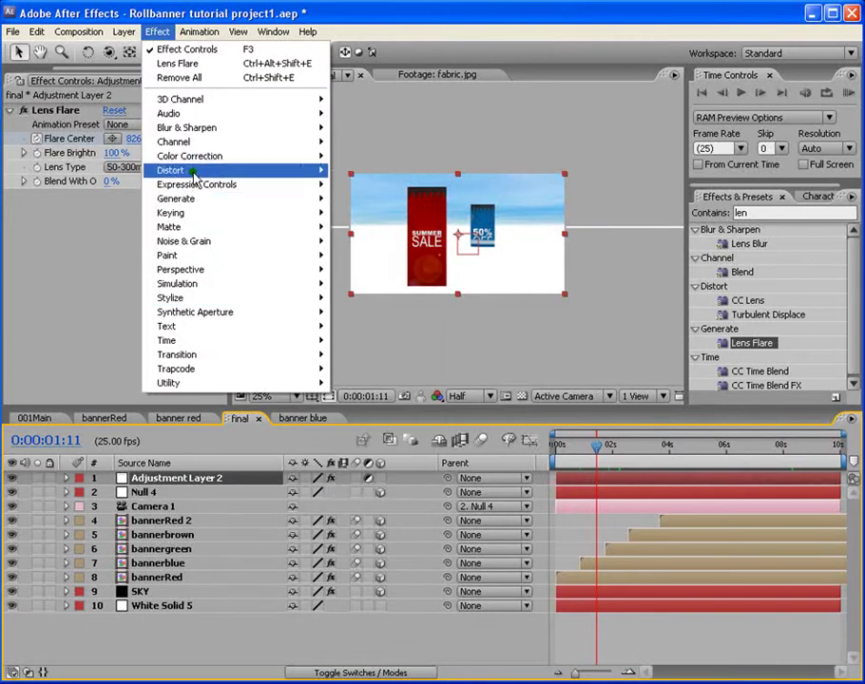
pyautogui.moveTo(190, 156)
pyautogui.click(397, 483)
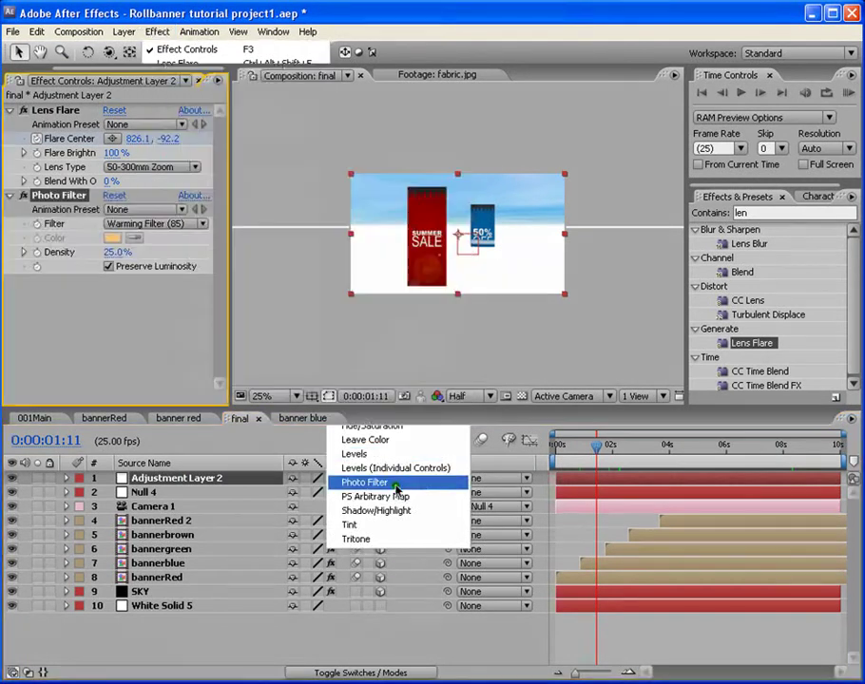
pyautogui.press('.')
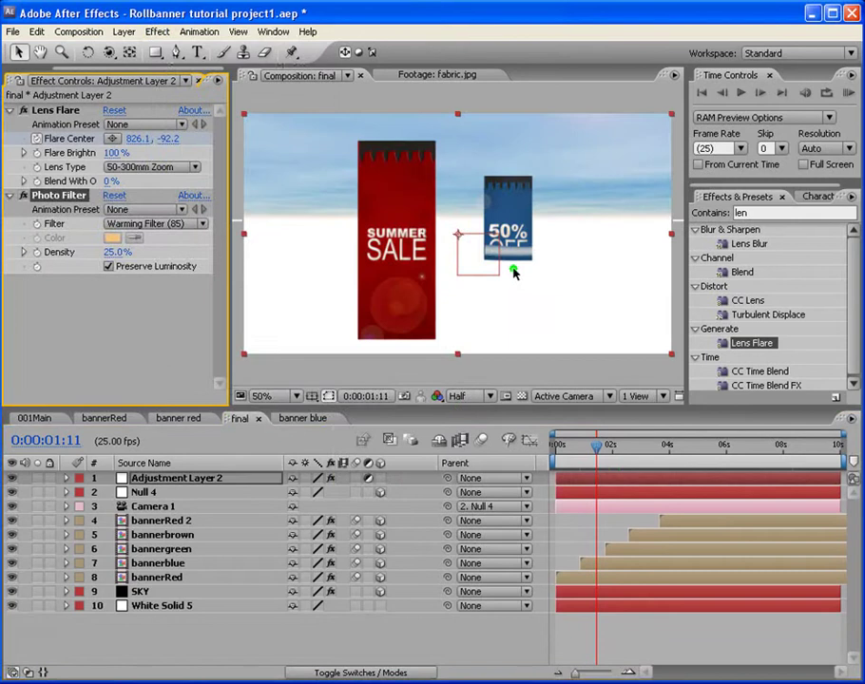
pyautogui.click(152, 224)
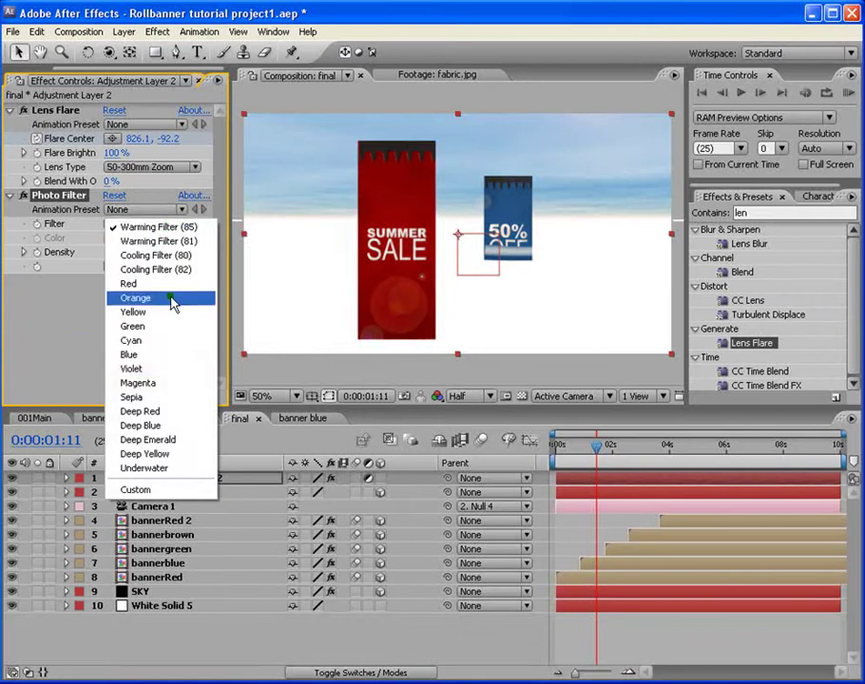
pyautogui.click(166, 426)
# Check the lens flare and photo filter on the banners at various times between about 0:00:01:04 and 0:00:05:03.
pyautogui.click(591, 444)
pyautogui.moveTo(620, 457); pyautogui.dragTo(736, 455)
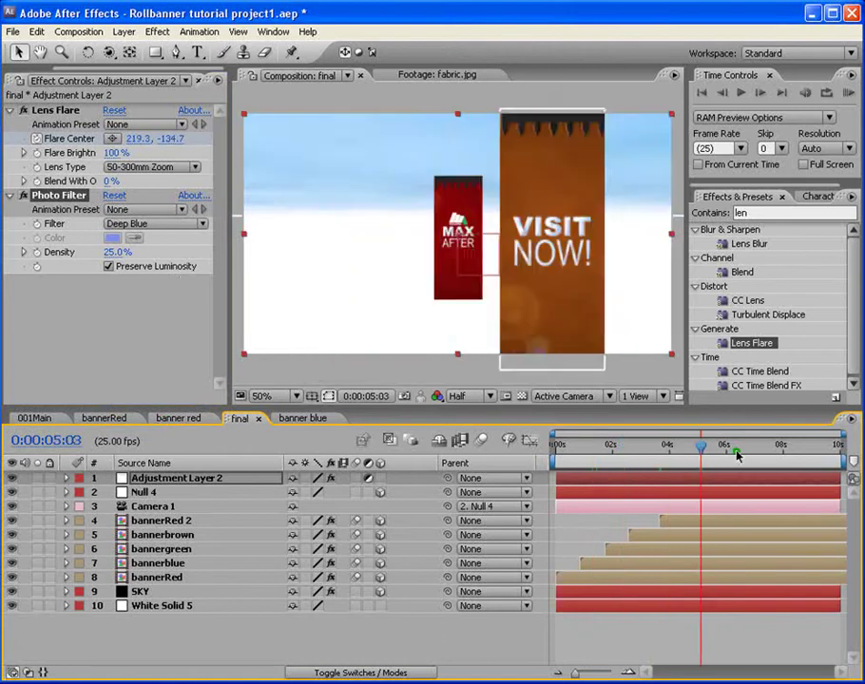
pyautogui.scroll(-2, 525, 251)
pyautogui.click(620, 447)
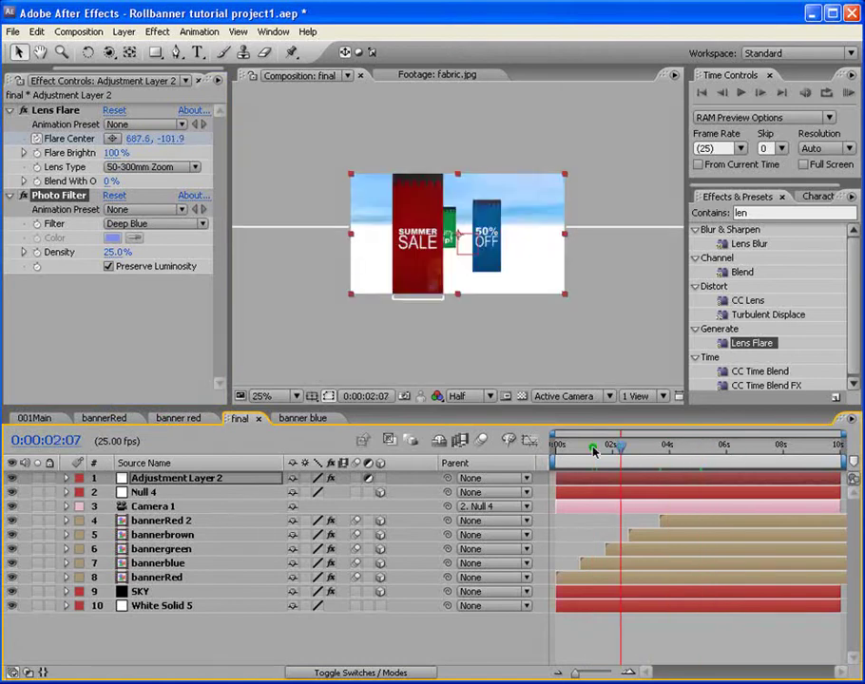
pyautogui.click(594, 448)
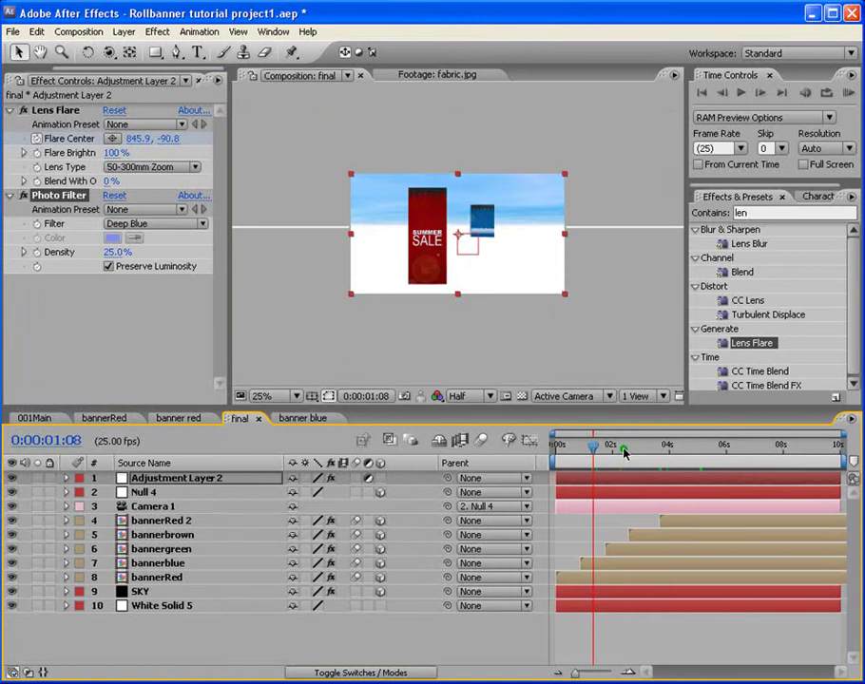
pyautogui.moveTo(623, 453); pyautogui.dragTo(677, 457)
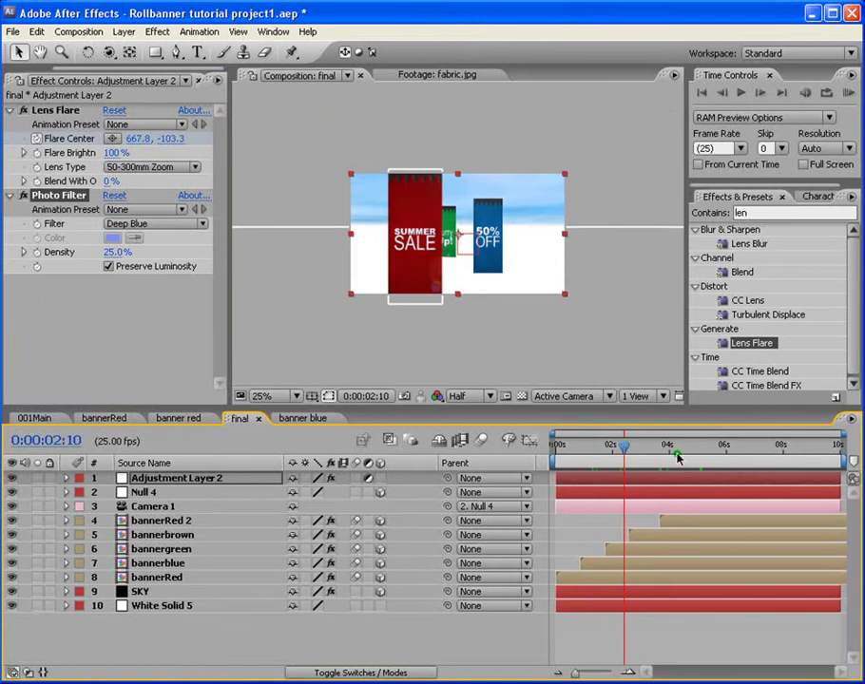
pyautogui.click(636, 444)
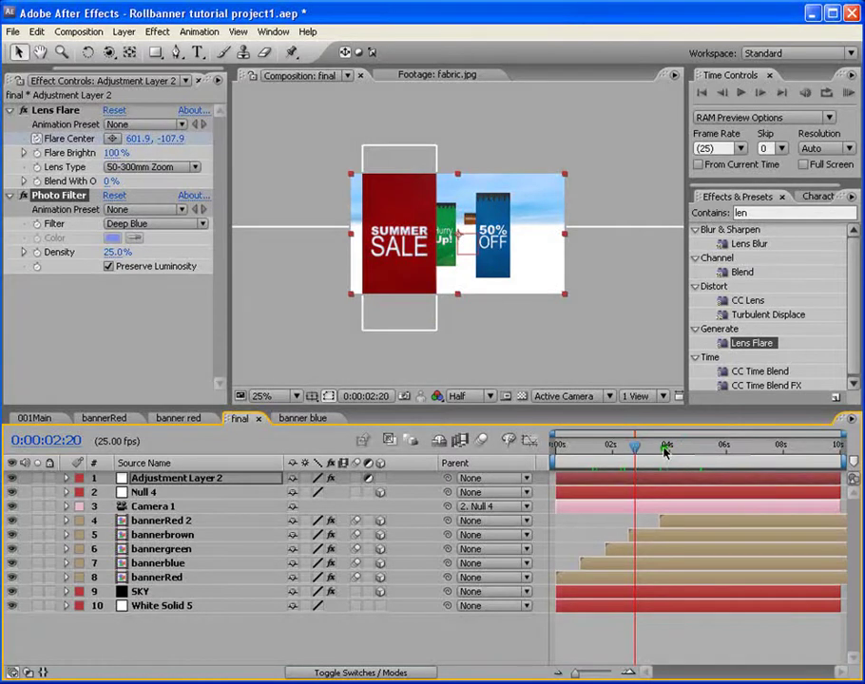
pyautogui.click(597, 453)
pyautogui.click(634, 448)
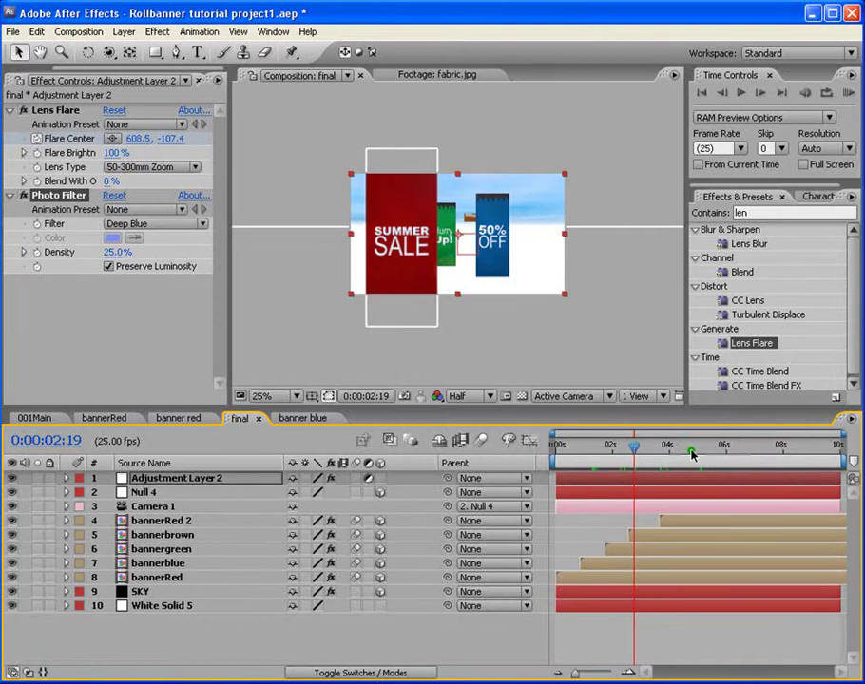
pyautogui.click(667, 450)
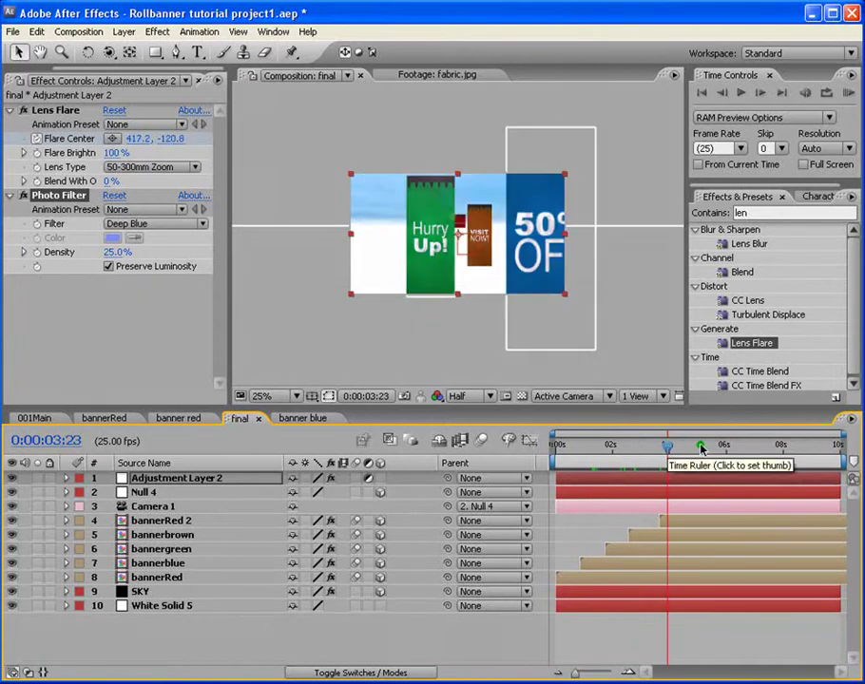
pyautogui.click(701, 449)
pyautogui.click(669, 448)
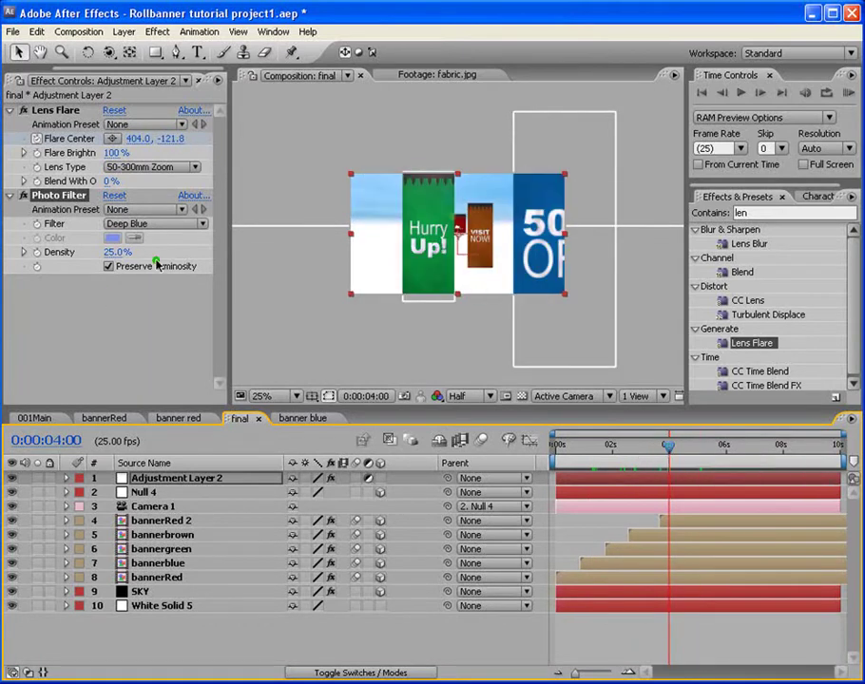
pyautogui.click(589, 450)
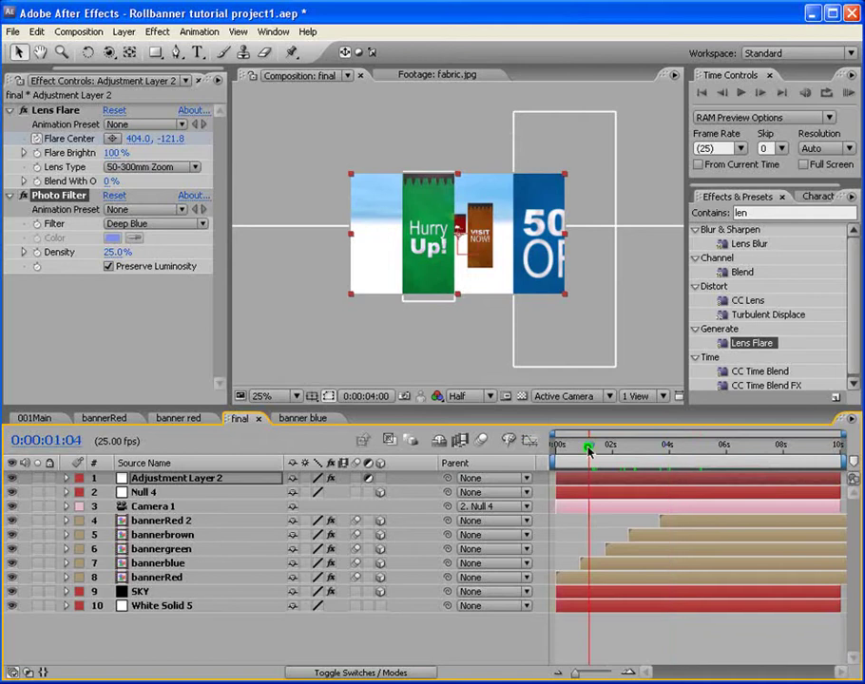
pyautogui.click(623, 451)
pyautogui.click(663, 448)
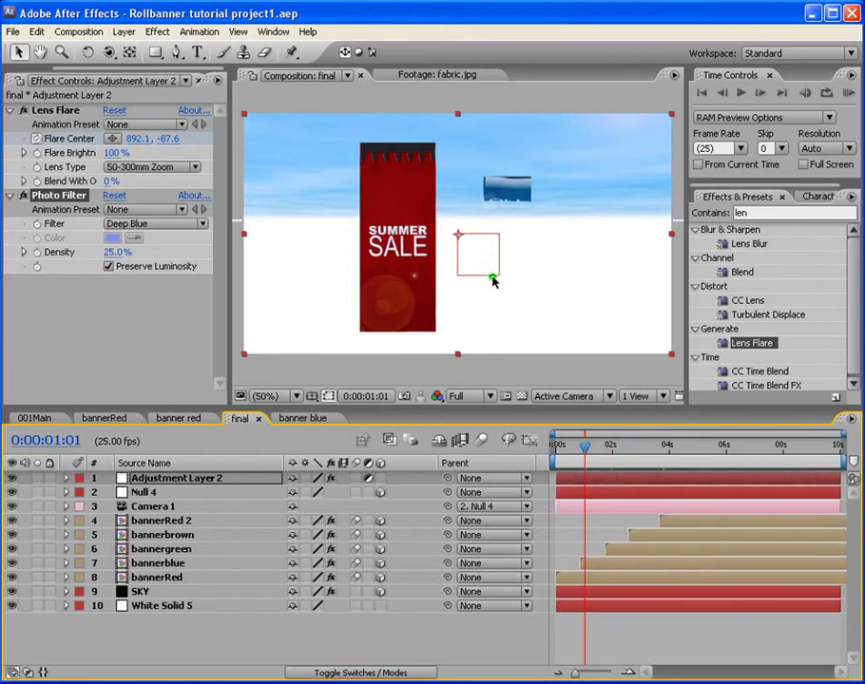
# Create a new white solid layer matching the composition size of 1024 x 576 pixels.
pyautogui.click(123, 32)
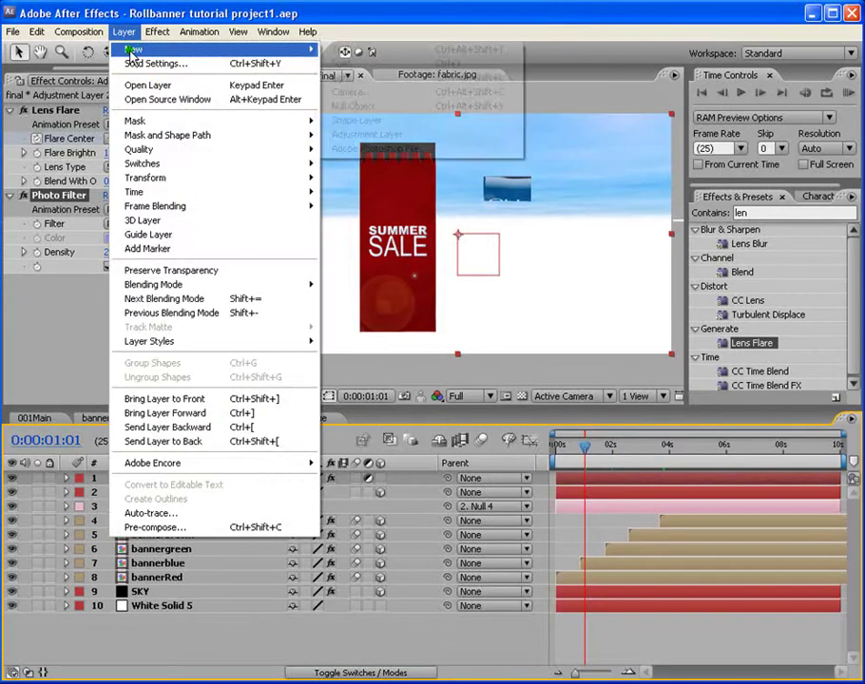
pyautogui.moveTo(133, 49)
pyautogui.click(354, 63)
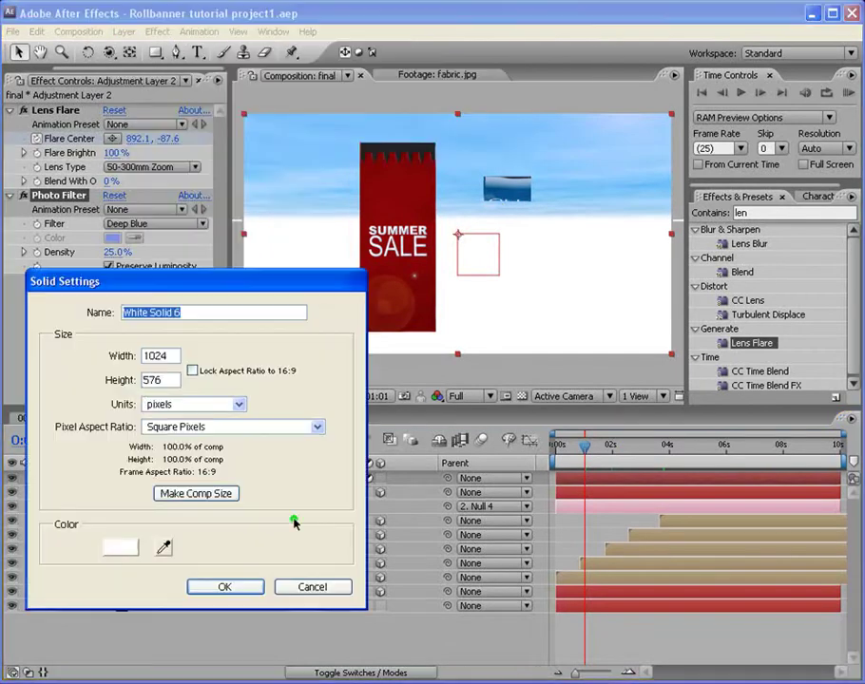
pyautogui.click(185, 494)
pyautogui.click(224, 586)
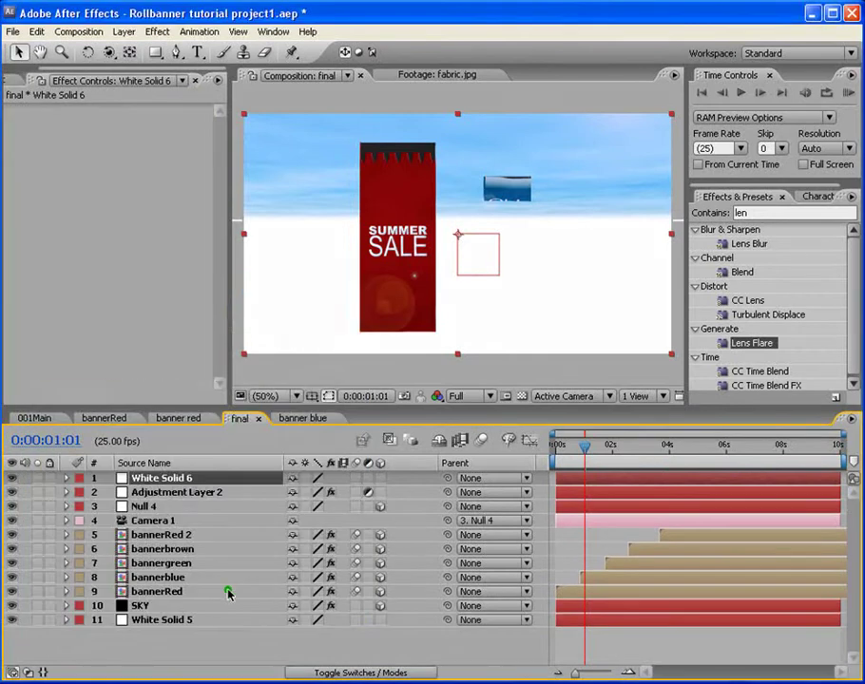
# Apply Fractal Noise to the new white solid and change the layer's blending mode so the noise blends over the banners.
pyautogui.click(771, 210)
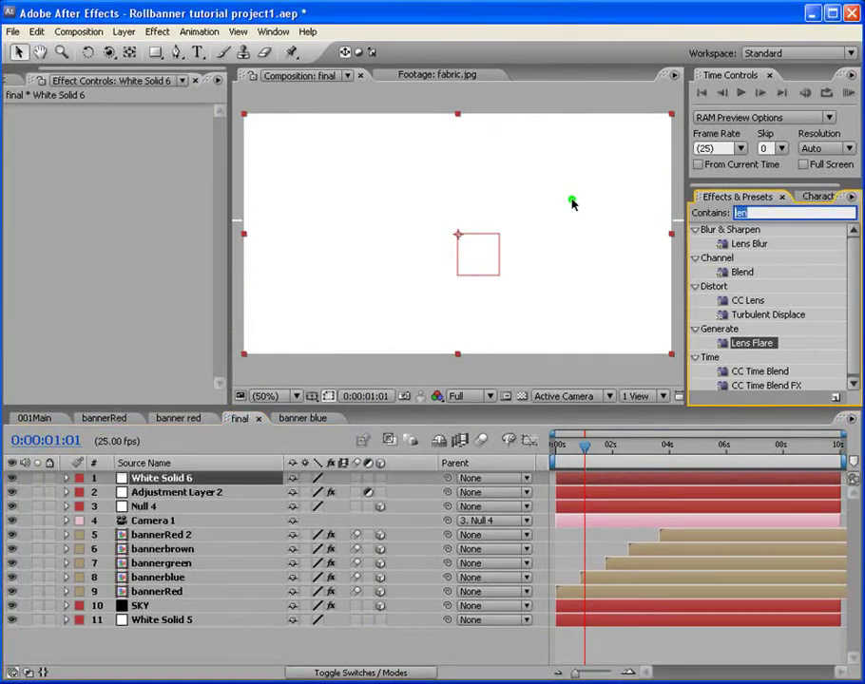
pyautogui.write('fract')
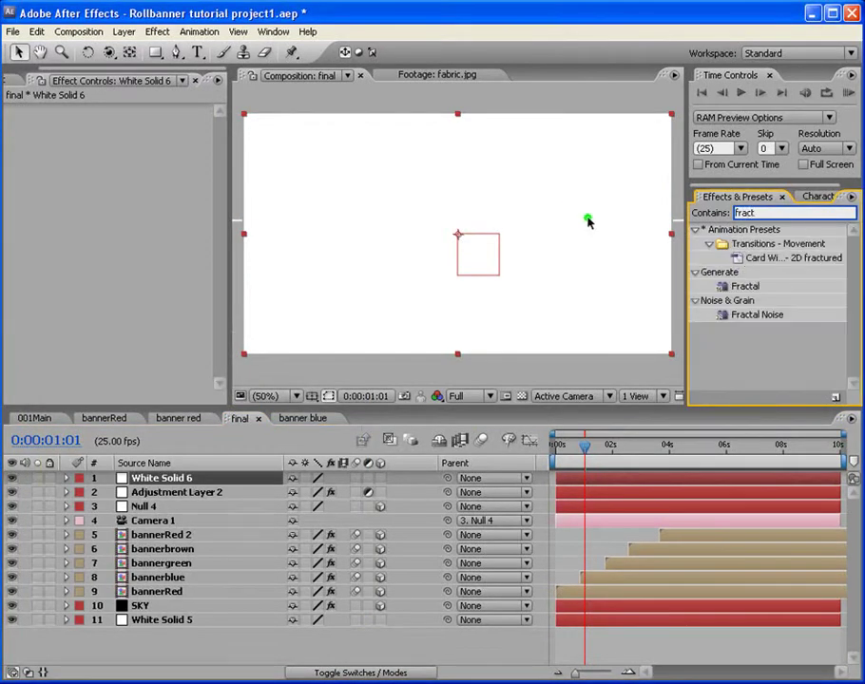
pyautogui.moveTo(743, 316); pyautogui.dragTo(475, 245)
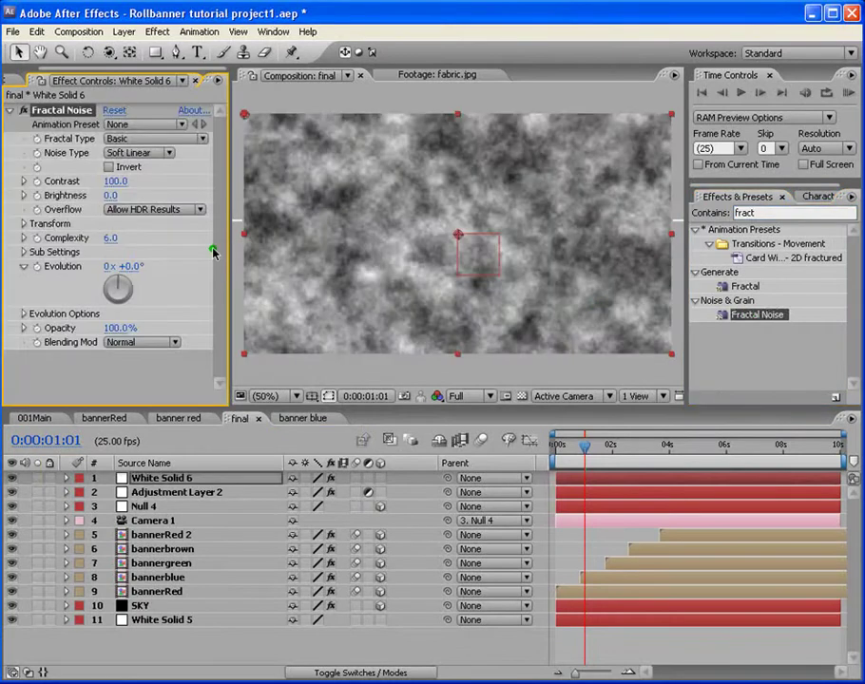
pyautogui.rightClick(164, 481)
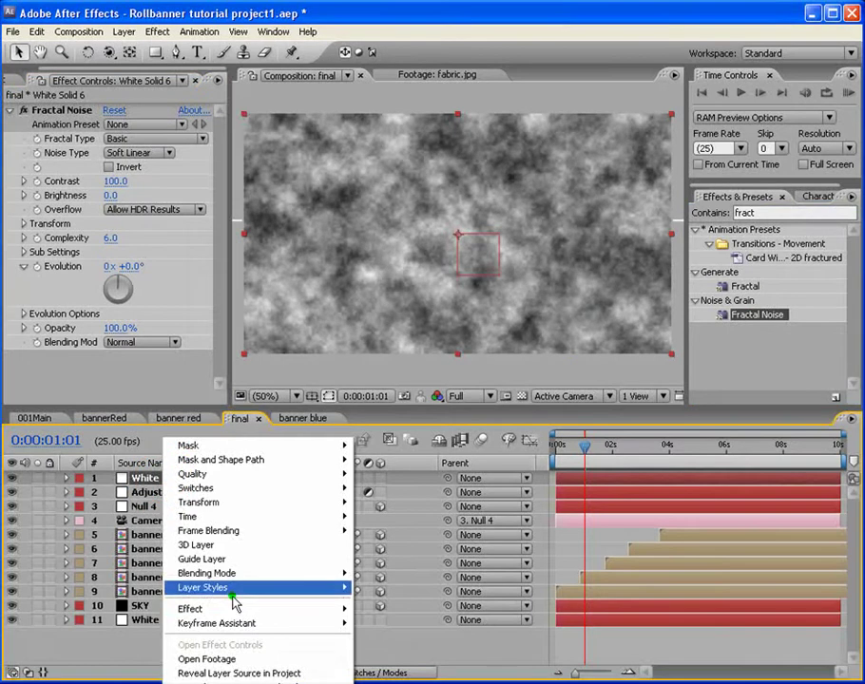
pyautogui.moveTo(228, 573)
pyautogui.click(415, 198)
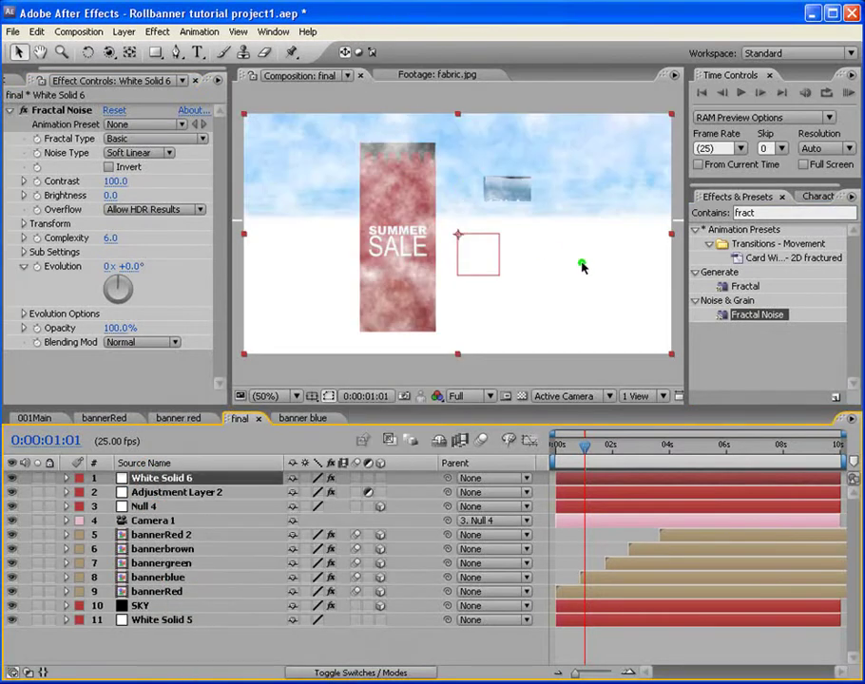
# Set the Fractal Noise Contrast to 111 and Brightness to -27, with the Dynamic fractal type.
pyautogui.moveTo(112, 182); pyautogui.dragTo(70, 195)
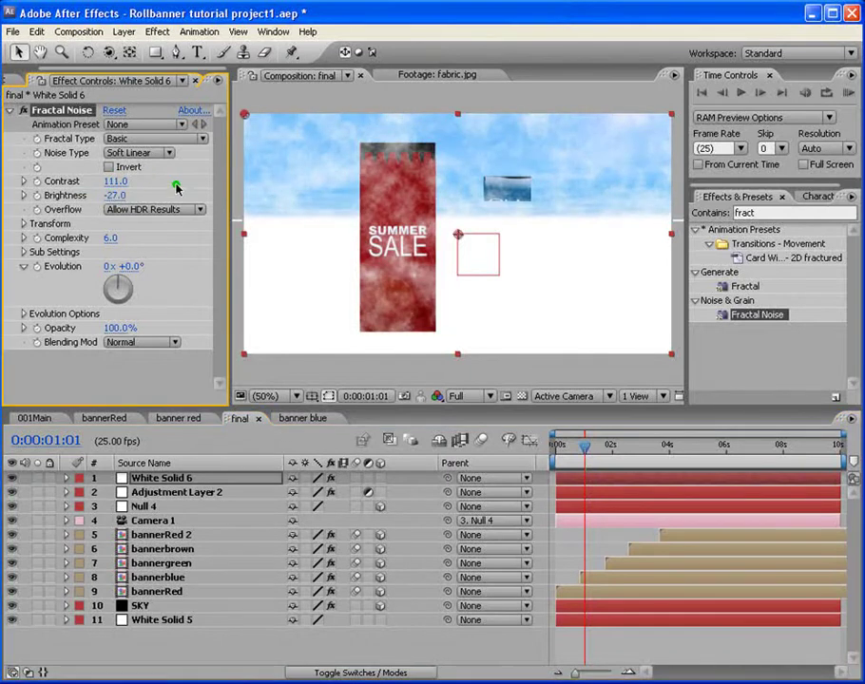
pyautogui.click(201, 139)
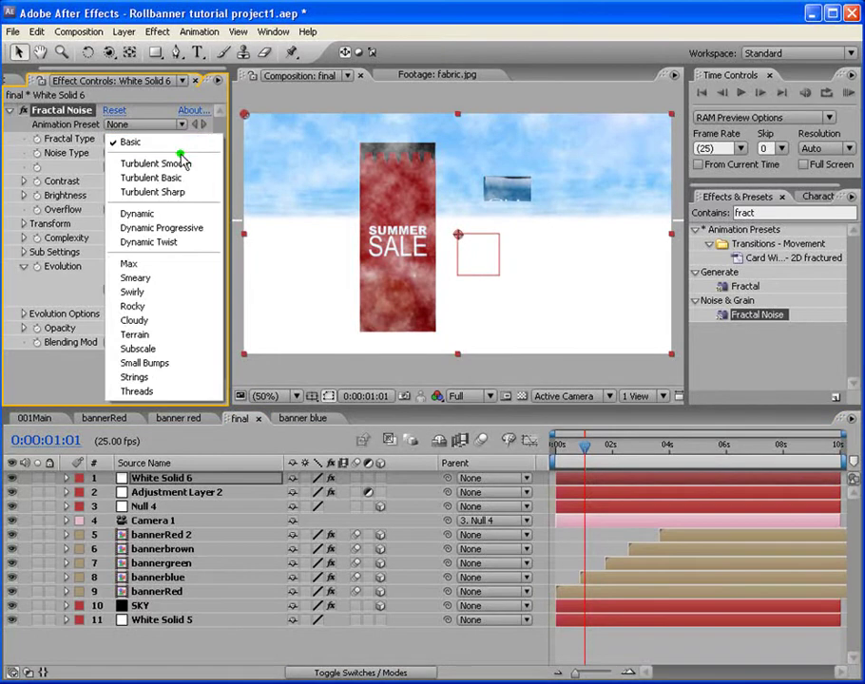
pyautogui.click(170, 213)
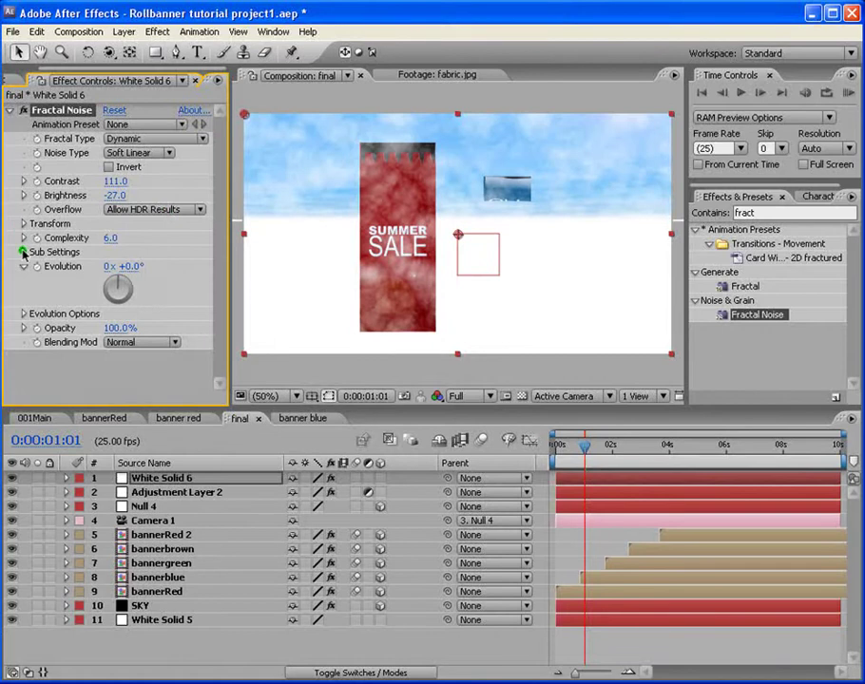
# Enlarge the Fractal Noise pattern to a uniform Scale of about 139.6.
pyautogui.click(24, 224)
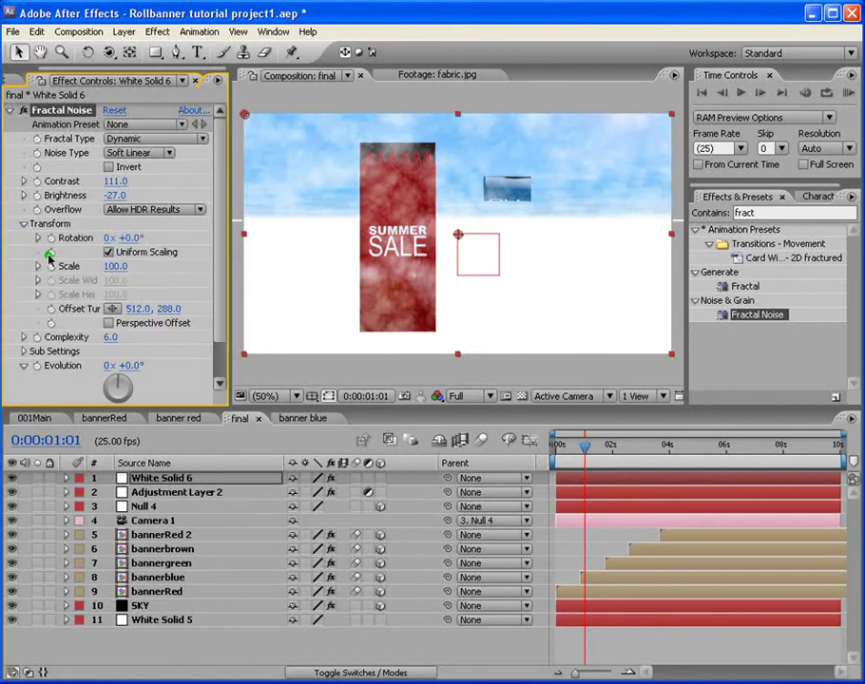
pyautogui.click(37, 268)
pyautogui.moveTo(86, 301); pyautogui.dragTo(92, 290)
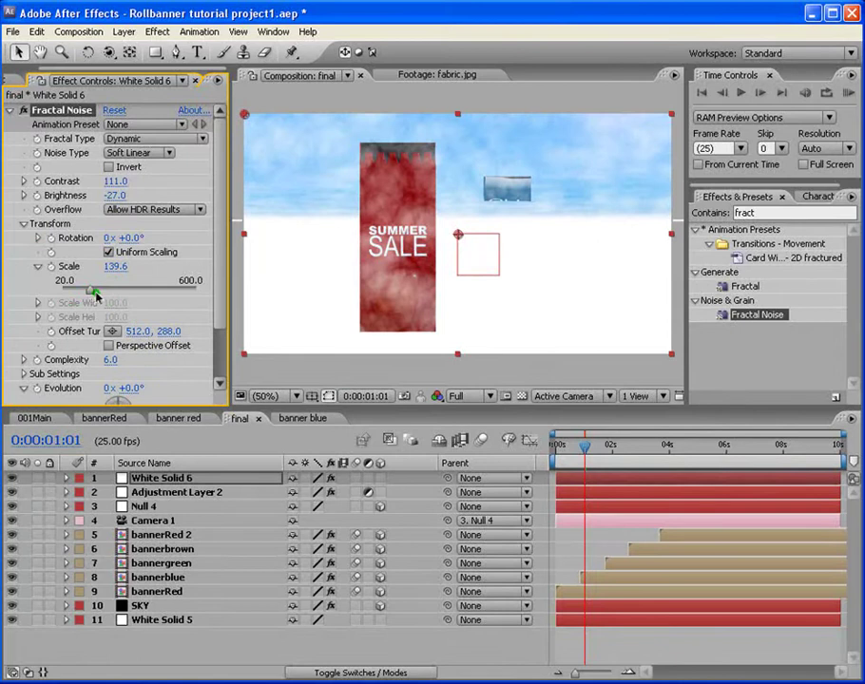
# Set the Fractal Noise Evolution to 2 revolutions and keyframe it at 0:00:00:00.
pyautogui.moveTo(218, 321); pyautogui.dragTo(226, 372)
pyautogui.scroll(3, 114, 315)
pyautogui.scroll(-3, 114, 314)
pyautogui.press('Home')
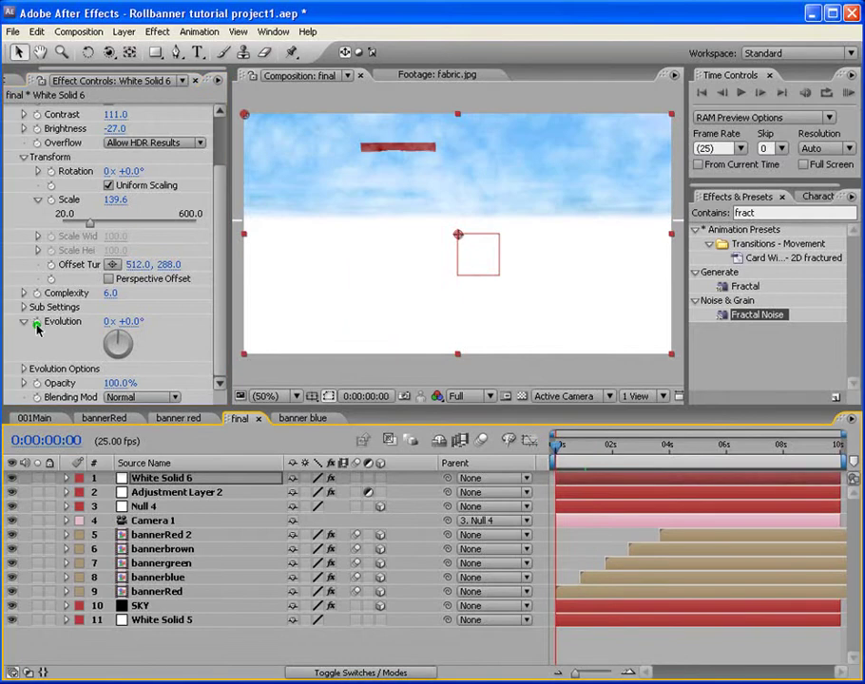
pyautogui.click(109, 321)
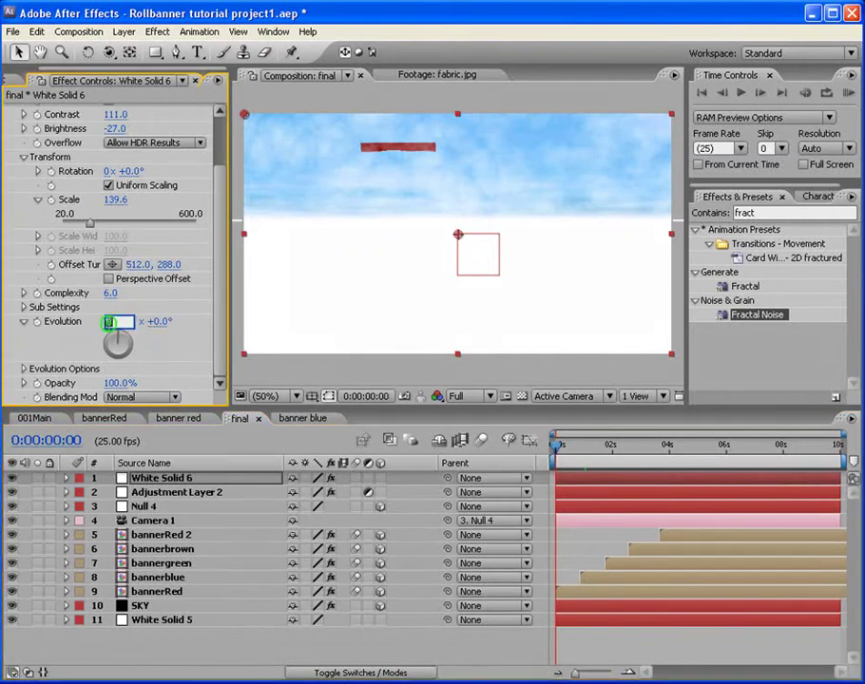
pyautogui.write('2')
pyautogui.click(37, 321)
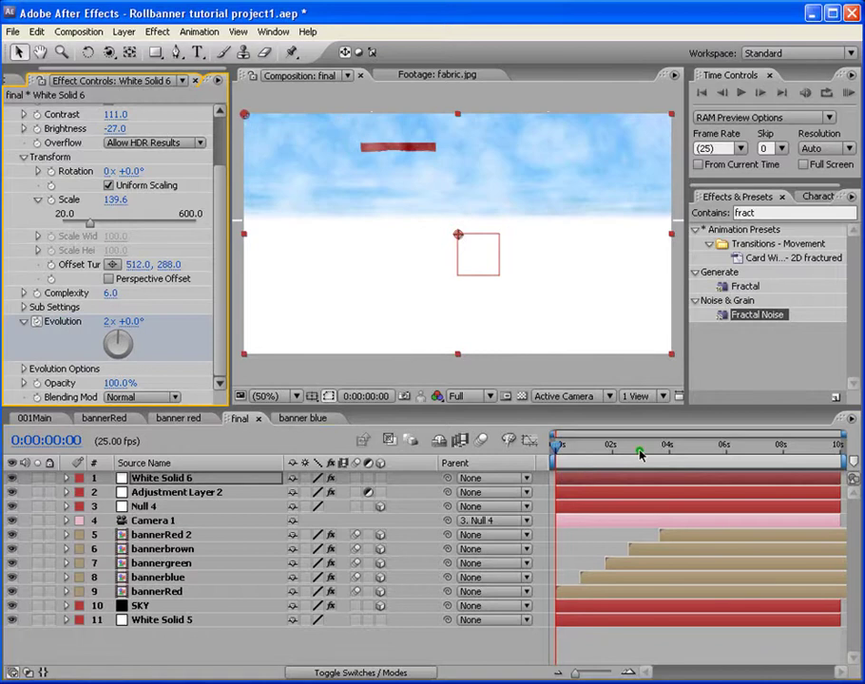
# Keyframe the Evolution at 0 revolutions at 0:00:10:00, and check the noise at 0:00:00:21.
pyautogui.moveTo(806, 449); pyautogui.dragTo(844, 447)
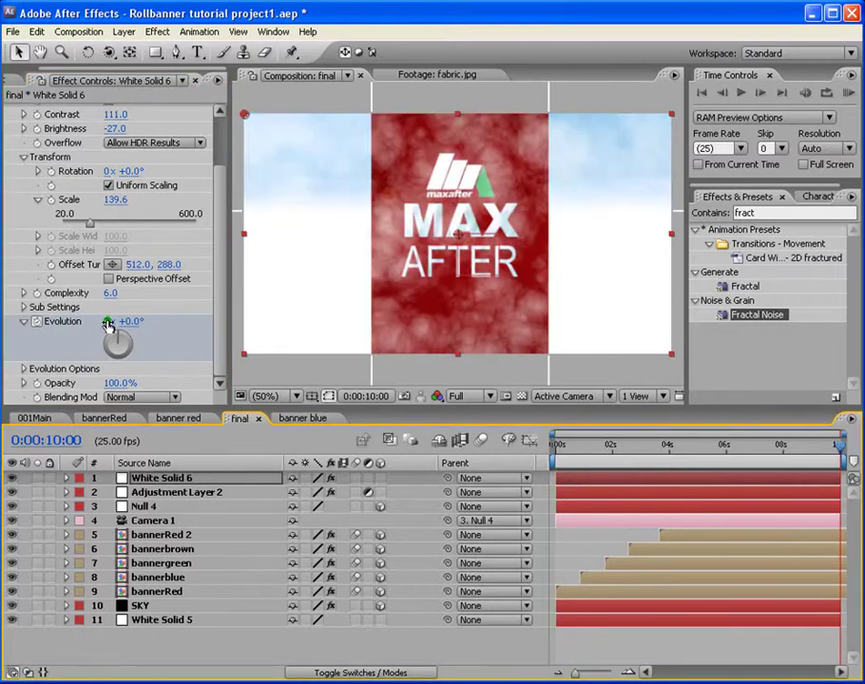
pyautogui.click(109, 323)
pyautogui.write('0')
pyautogui.press('Return')
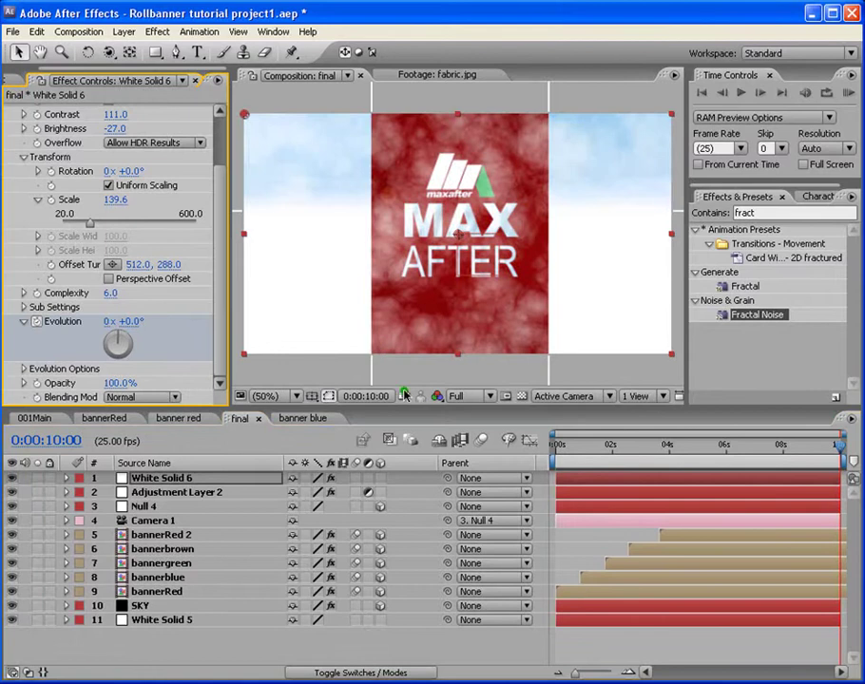
pyautogui.click(577, 446)
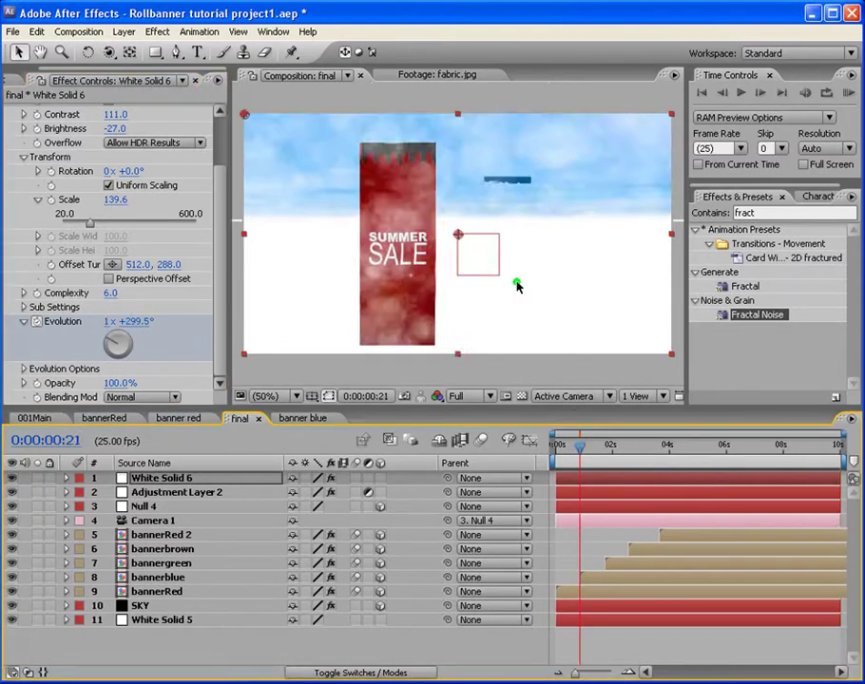
# Draw a closed curved mask on the noise solid with the Pen tool, extending beyond the frame above a wavy edge across the red banner's lower part.
pyautogui.scroll(-2, 519, 285)
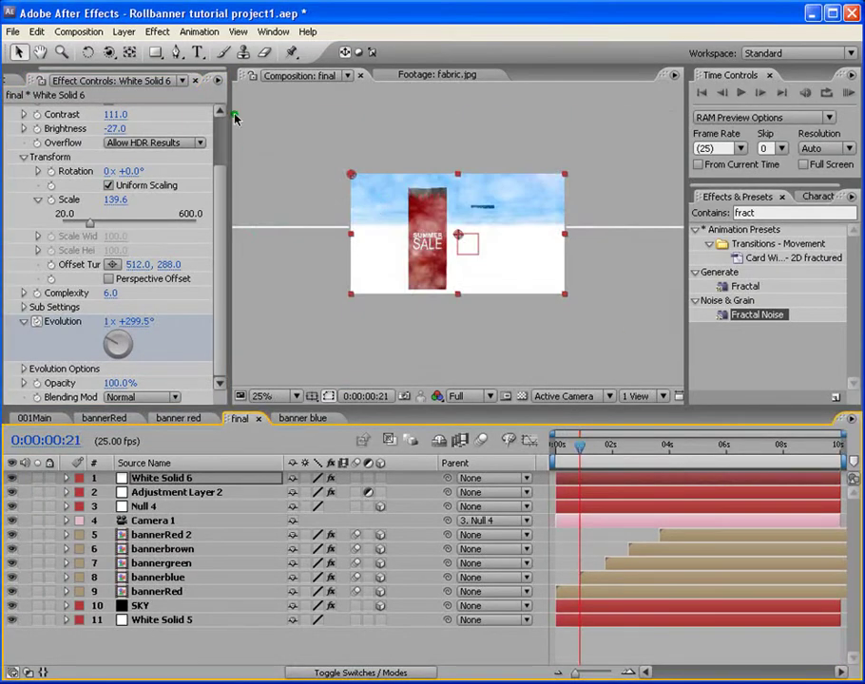
pyautogui.click(176, 53)
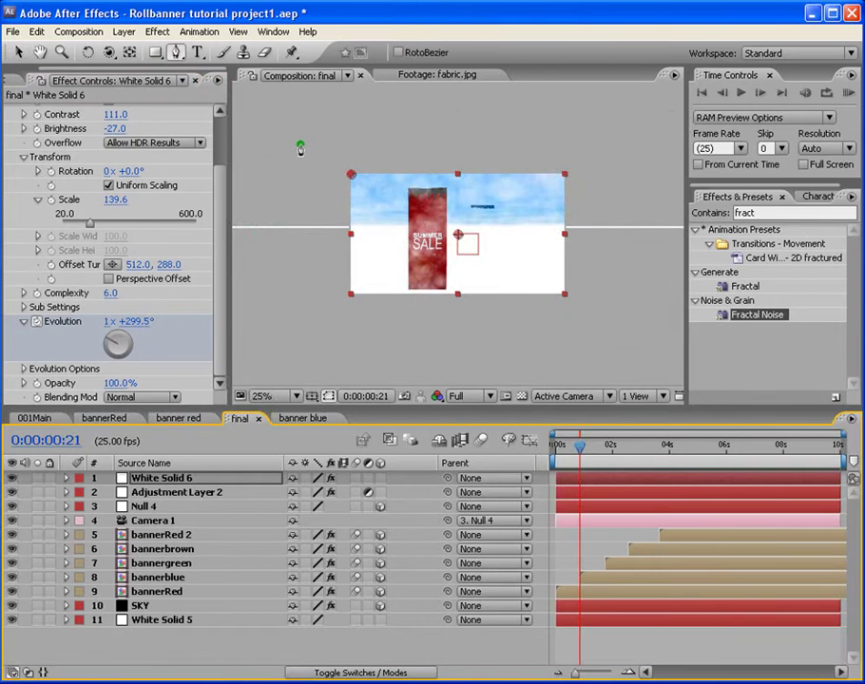
pyautogui.click(301, 144)
pyautogui.moveTo(422, 123); pyautogui.dragTo(527, 126)
pyautogui.moveTo(664, 180); pyautogui.dragTo(661, 206)
pyautogui.moveTo(638, 255); pyautogui.dragTo(613, 255)
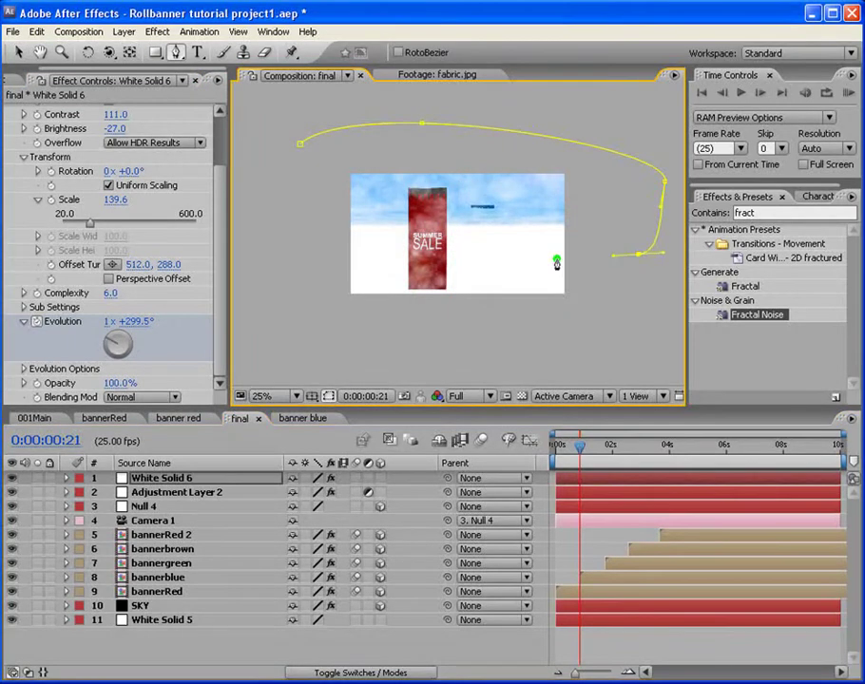
pyautogui.moveTo(548, 256); pyautogui.dragTo(495, 245)
pyautogui.moveTo(431, 264); pyautogui.dragTo(317, 264)
pyautogui.moveTo(271, 236); pyautogui.dragTo(266, 222)
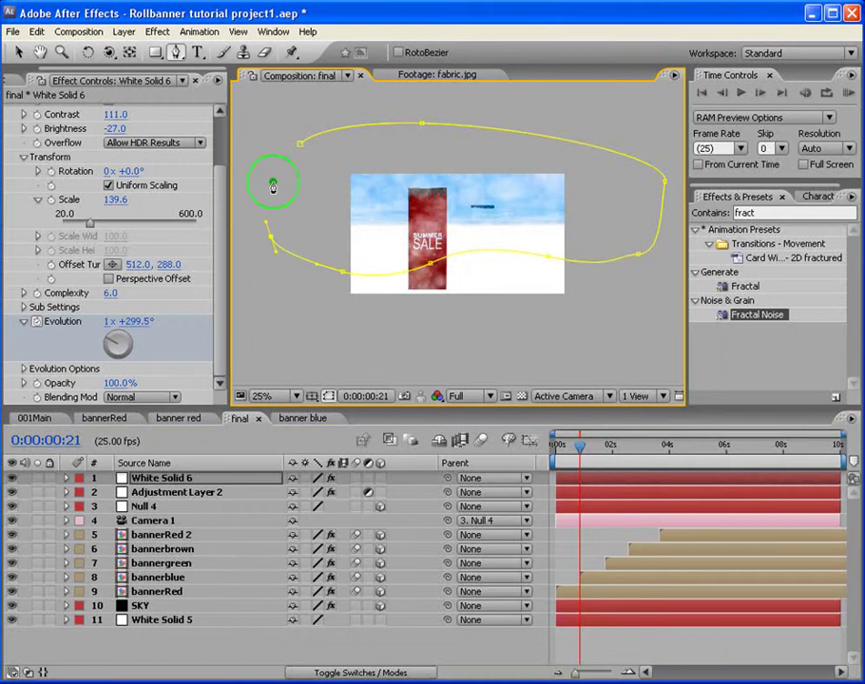
pyautogui.moveTo(298, 147); pyautogui.dragTo(282, 168)
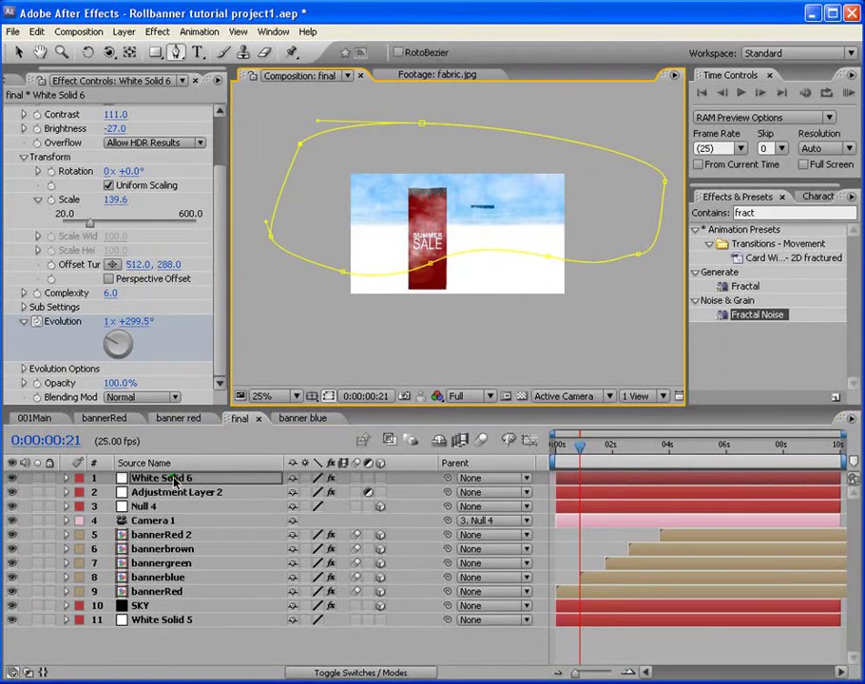
# Set the noise solid's mask mode to Subtract and make the solid a 3D layer.
pyautogui.press('m')
pyautogui.click(354, 493)
pyautogui.click(323, 507)
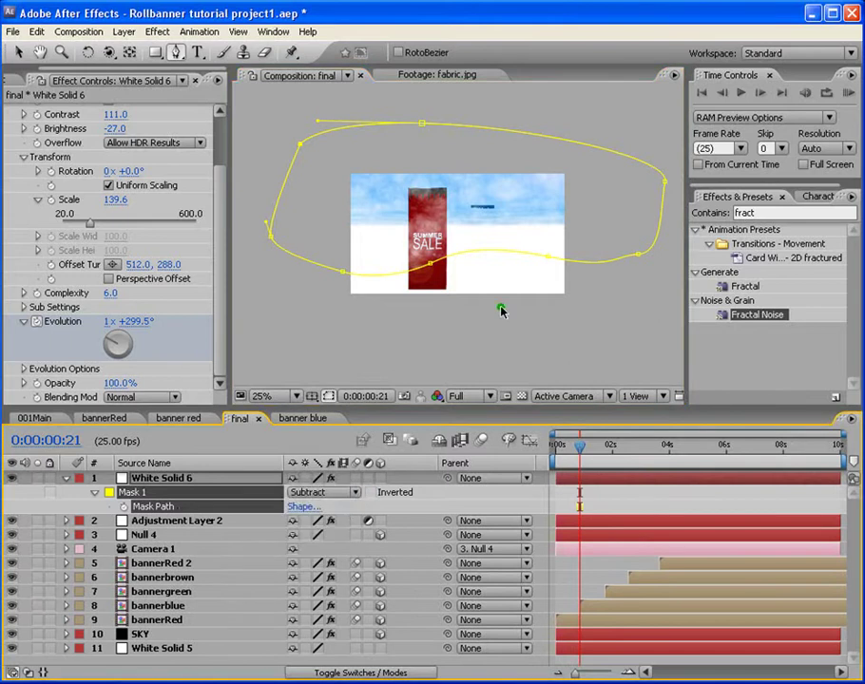
pyautogui.scroll(2, 469, 319)
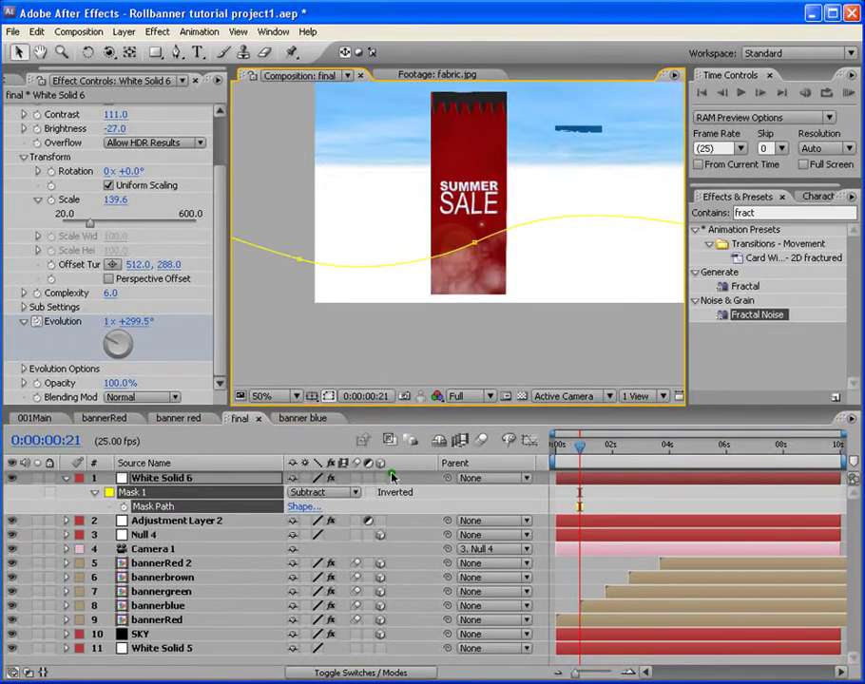
pyautogui.click(381, 478)
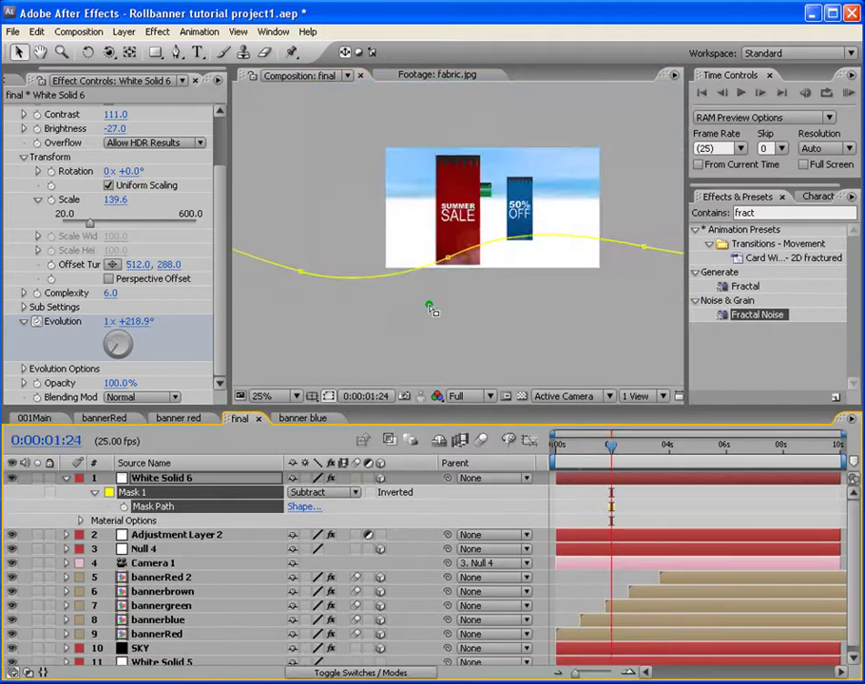
pyautogui.scroll(2, 432, 310)
# Set the noise solid's Mask Feather to 211 pixels and reduce its Mask Expansion.
pyautogui.click(195, 538)
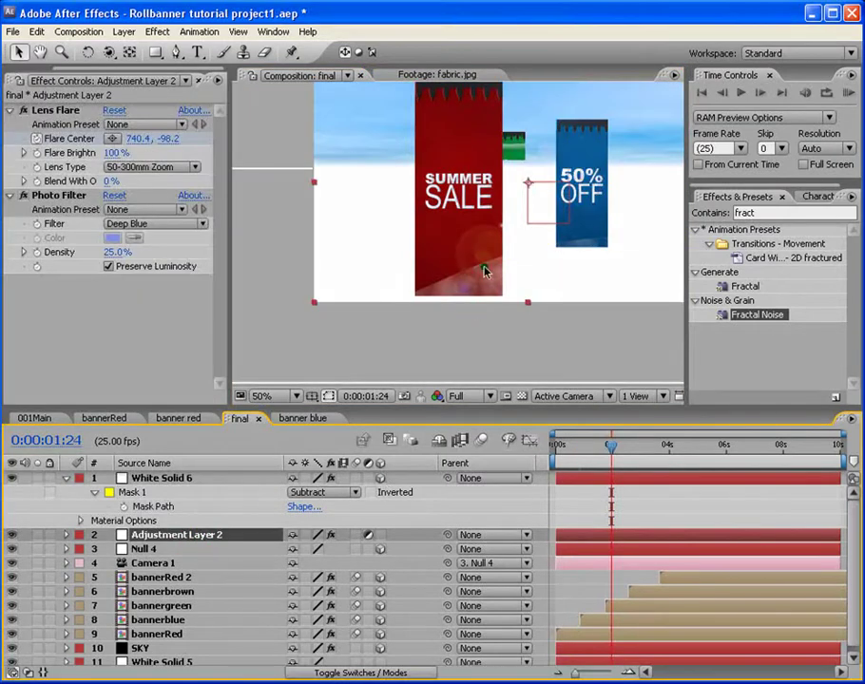
pyautogui.click(171, 480)
pyautogui.press('m')
pyautogui.press('m')
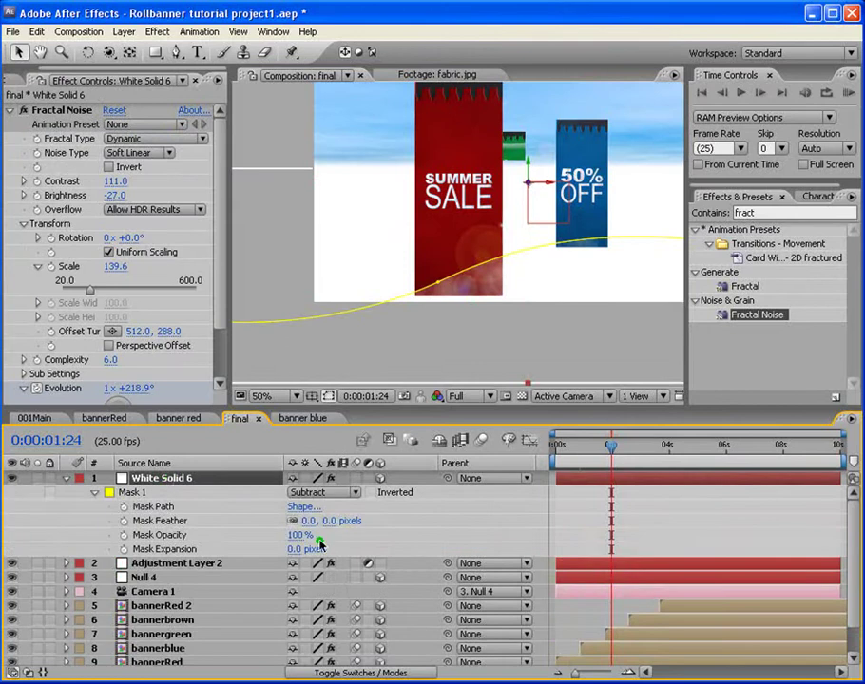
pyautogui.moveTo(328, 525); pyautogui.dragTo(506, 518)
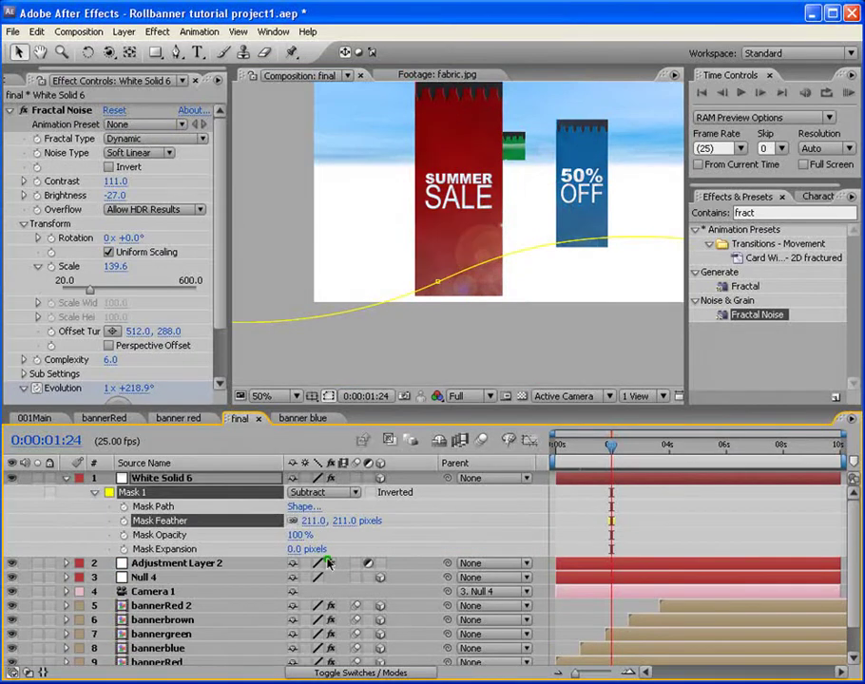
pyautogui.moveTo(303, 555); pyautogui.dragTo(263, 551)
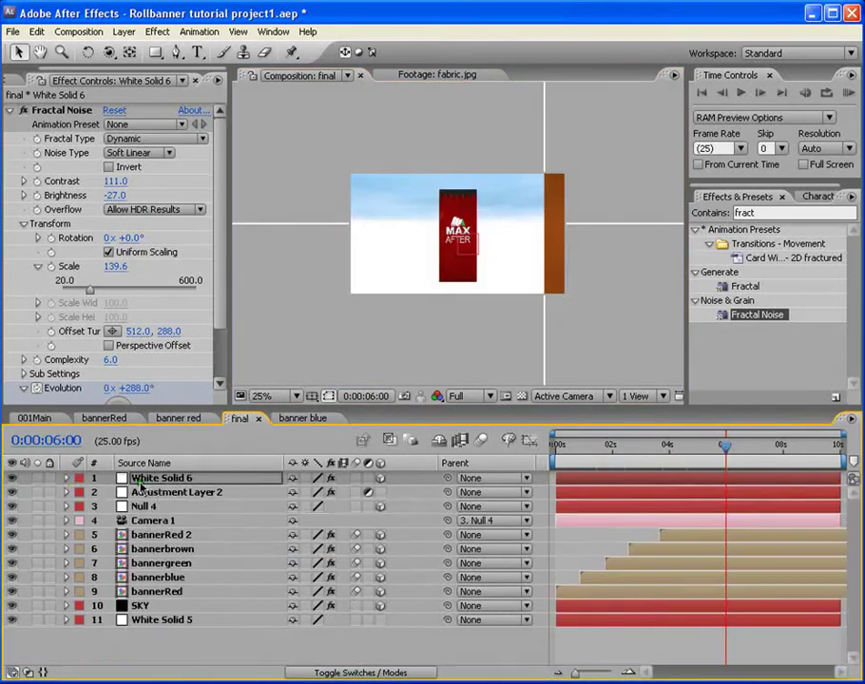
# Move White Solid 6 directly below Camera 1 in the layer order and duplicate it.
pyautogui.moveTo(140, 485); pyautogui.dragTo(136, 523)
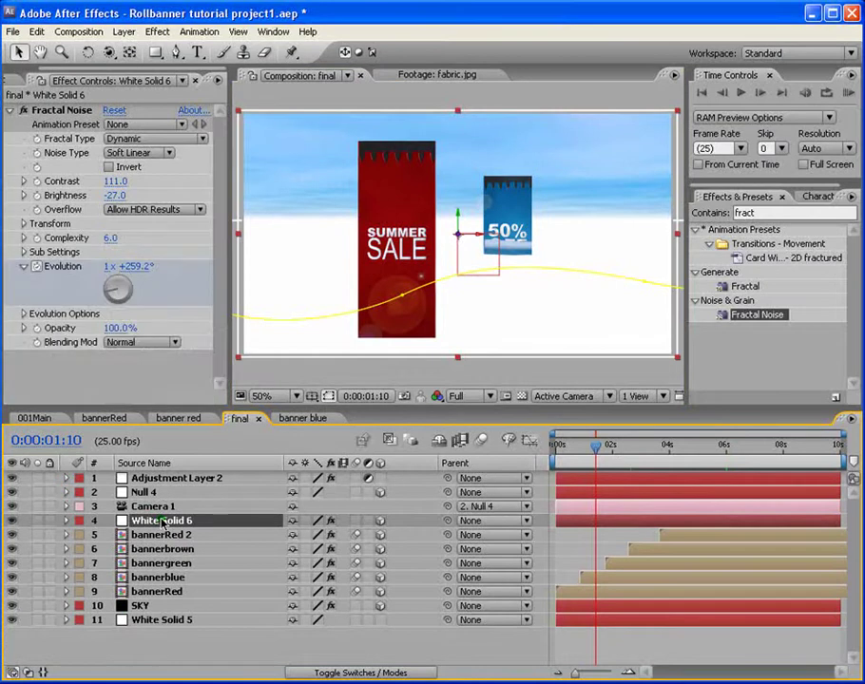
pyautogui.hotkey('ctrl', 'd')
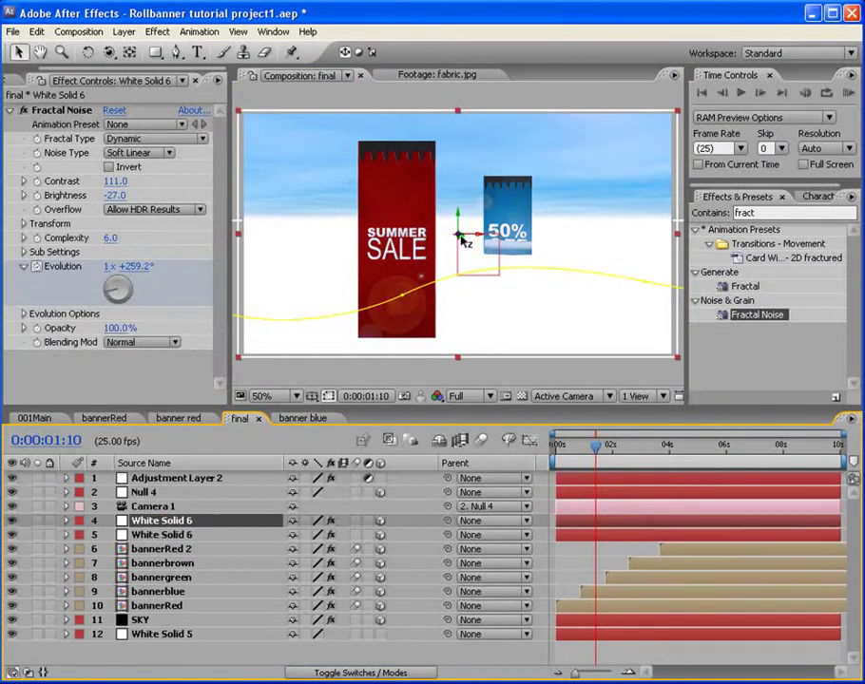
# Reposition the duplicated noise solid in depth along its Z axis, and play a RAM preview of the composition.
pyautogui.click(483, 270)
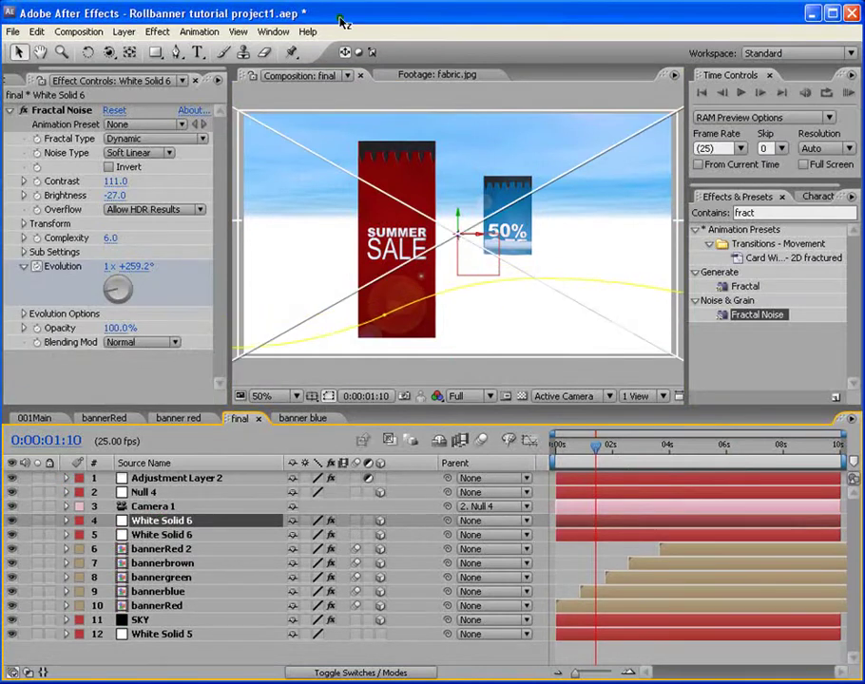
pyautogui.moveTo(446, 275); pyautogui.dragTo(437, 286)
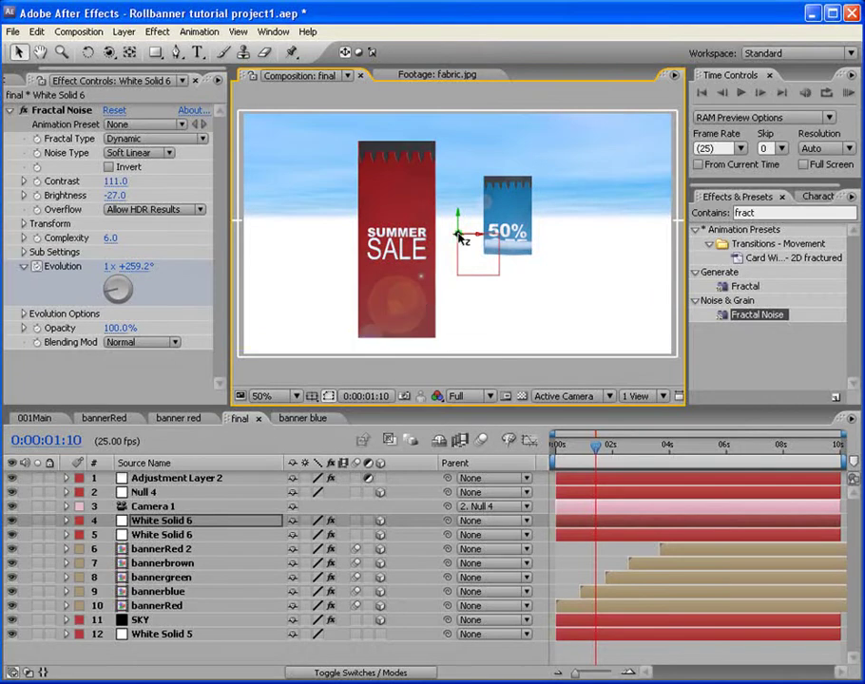
pyautogui.moveTo(459, 238); pyautogui.dragTo(464, 251)
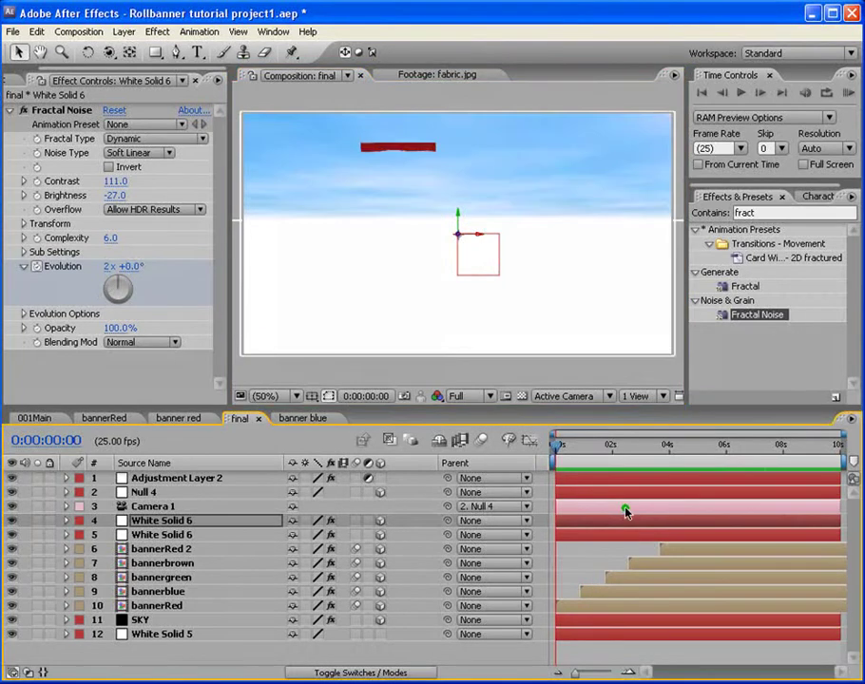
pyautogui.click(847, 94)
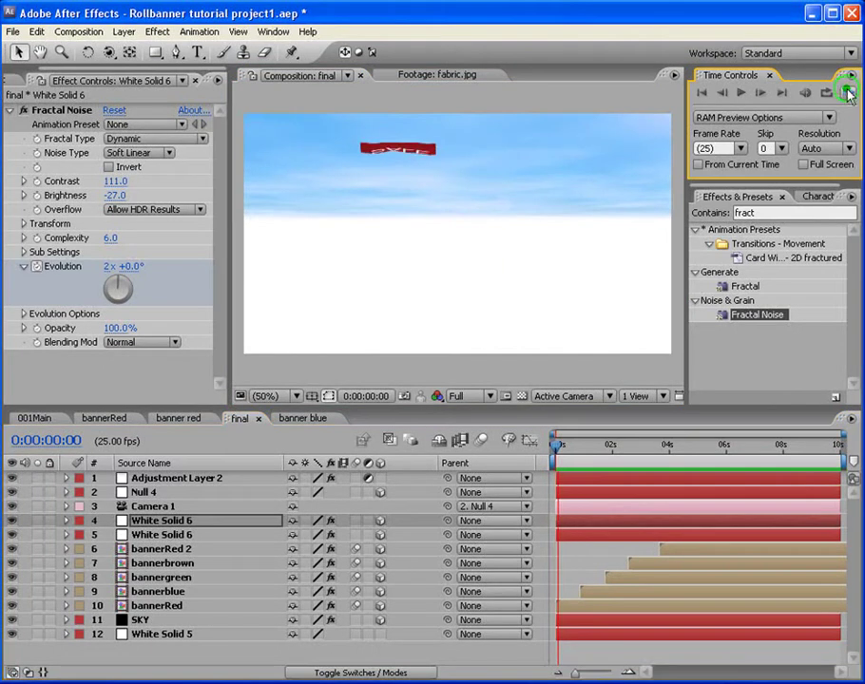